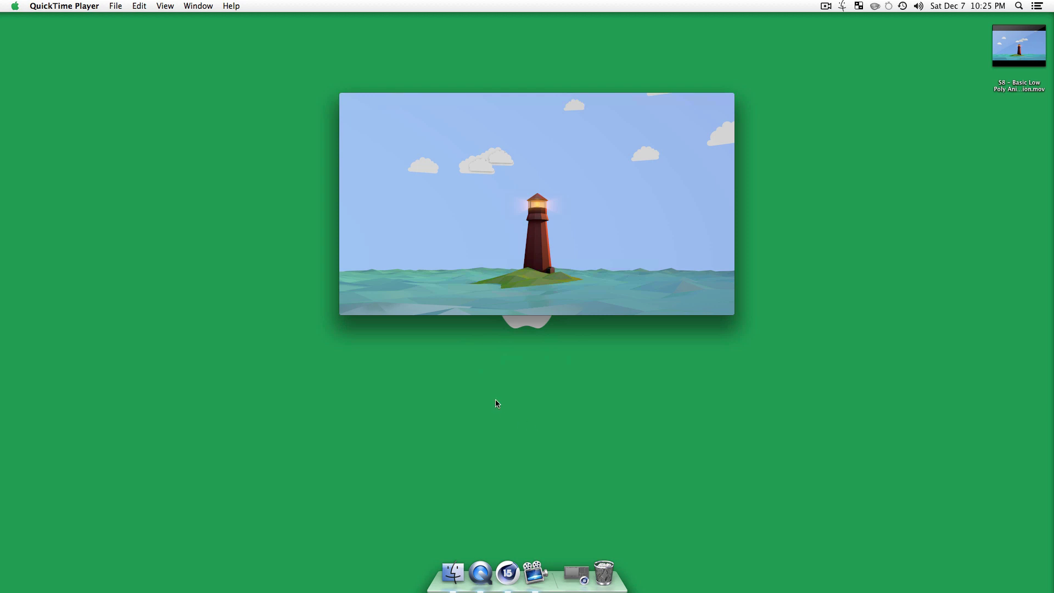
- Play the S8 - Basic Low Poly Animation movie through and minimise its window
{"action": "mouse_move", "coordinate": [555, 252]}
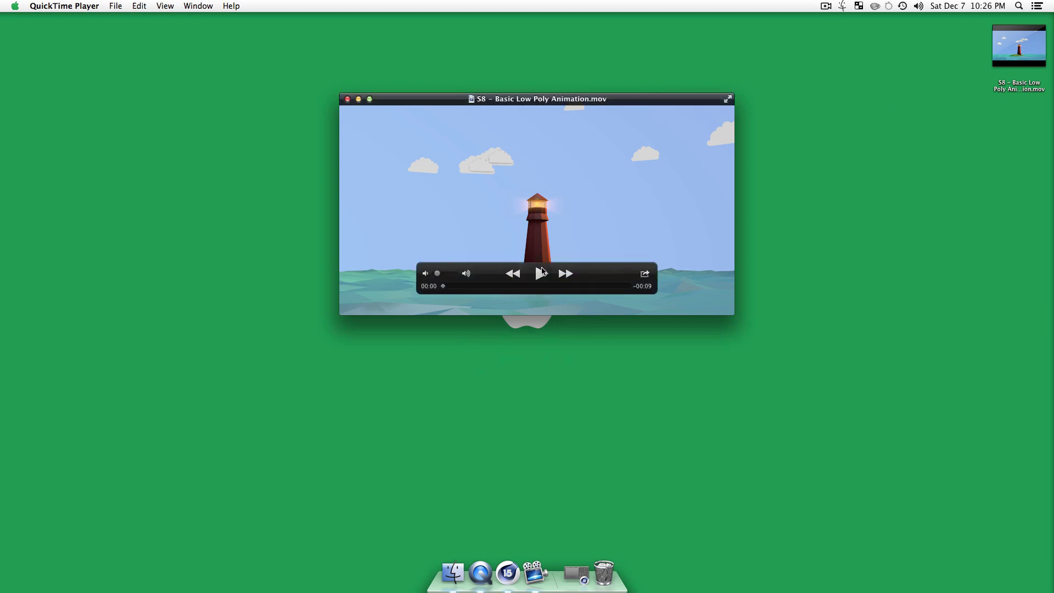
{"action": "left_click", "coordinate": [541, 273]}
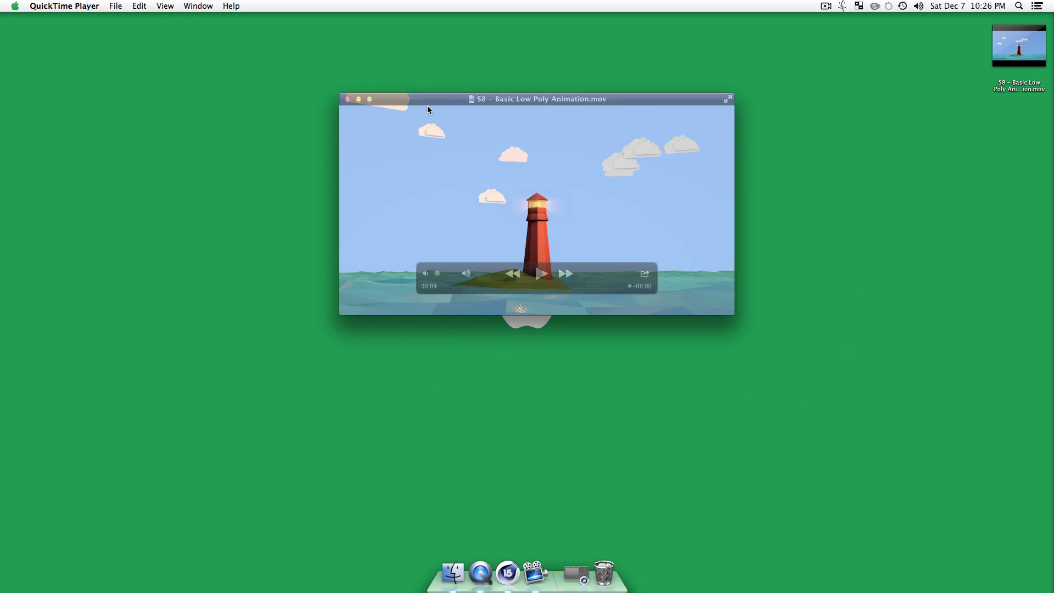
{"action": "left_click", "coordinate": [427, 100]}
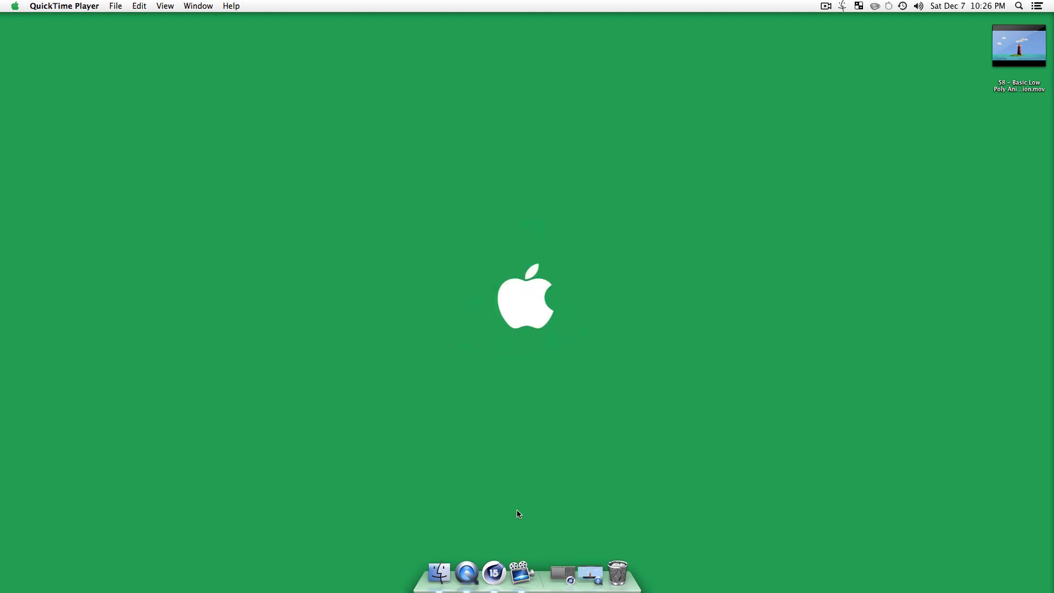
- Switch to CINEMA 4D
{"action": "left_click", "coordinate": [516, 576]}
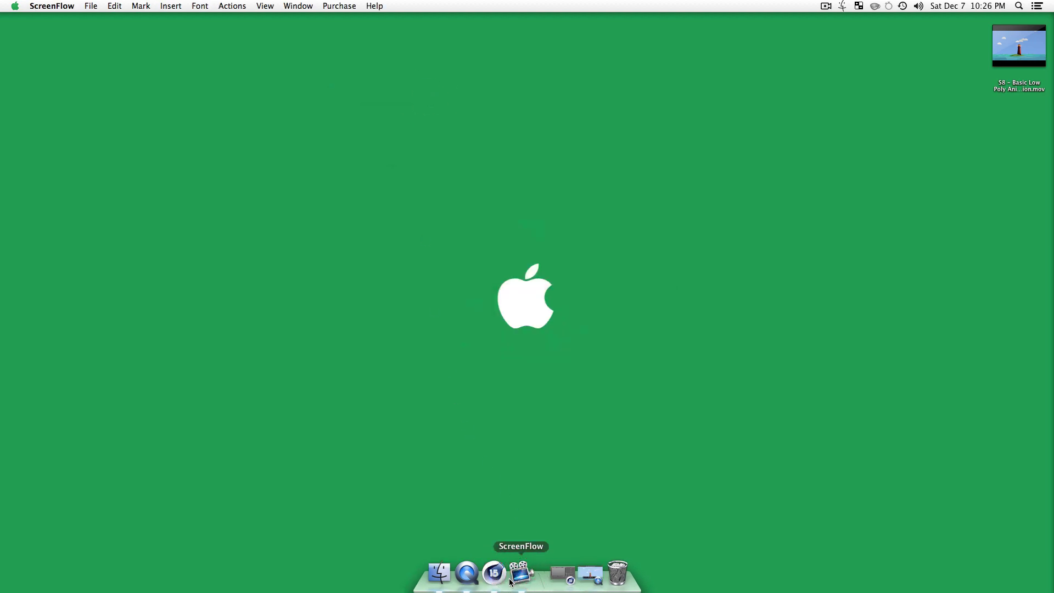
{"action": "left_click", "coordinate": [494, 572]}
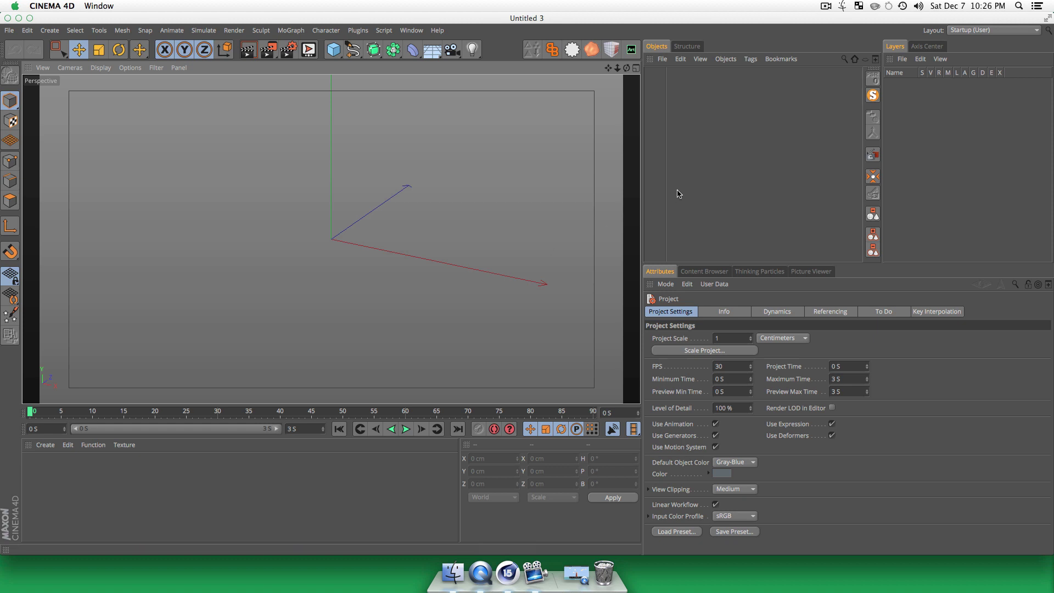
{"action": "left_click", "coordinate": [655, 153]}
{"action": "key", "text": "3"}
{"action": "left_click_drag", "start_coordinate": [347, 269], "coordinate": [354, 228]}
{"action": "key", "text": "2"}
{"action": "key", "text": "3"}
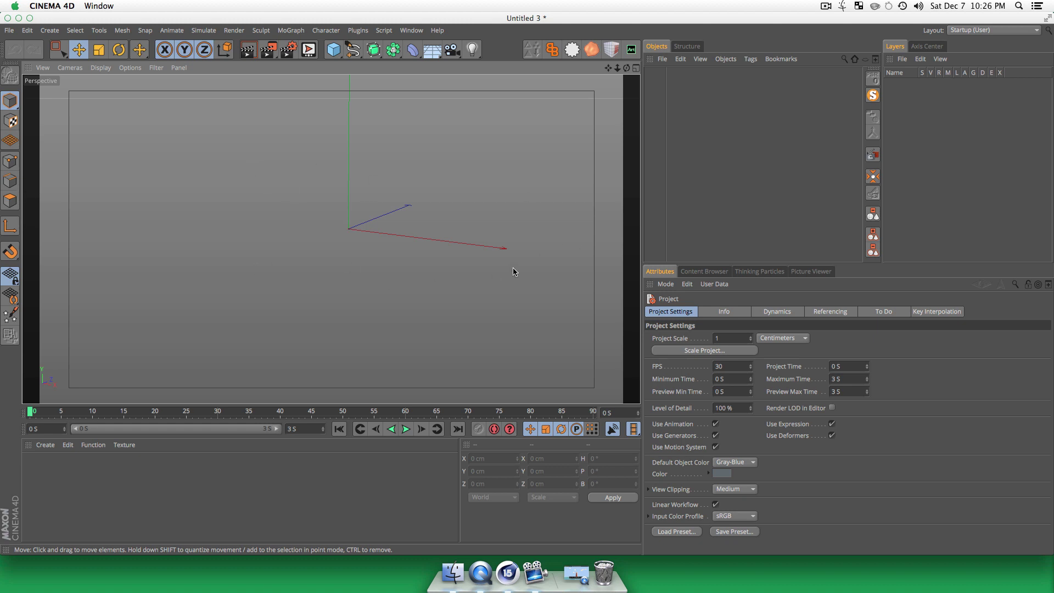
{"action": "scroll", "coordinate": [513, 267], "scroll_direction": "down", "scroll_amount": 1}
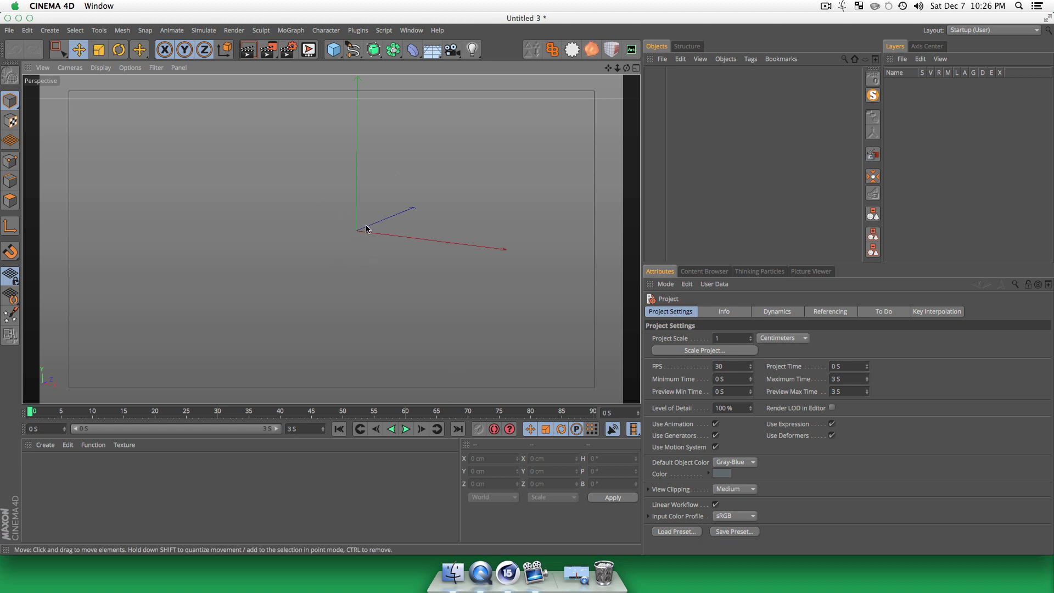
{"action": "left_click", "coordinate": [657, 93]}
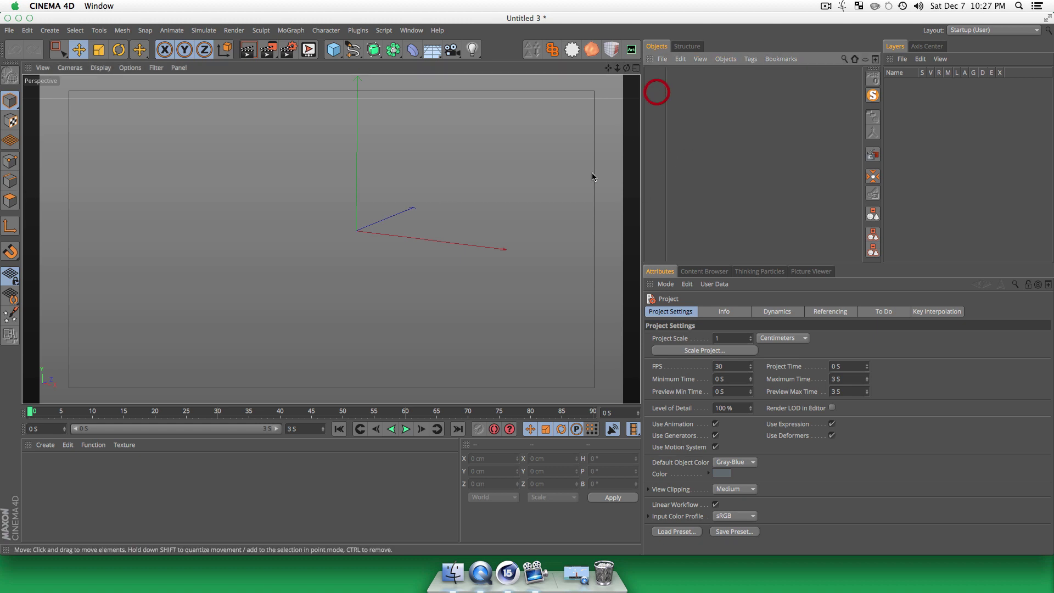
{"action": "key", "text": "3"}
{"action": "left_click_drag", "start_coordinate": [331, 239], "coordinate": [353, 234]}
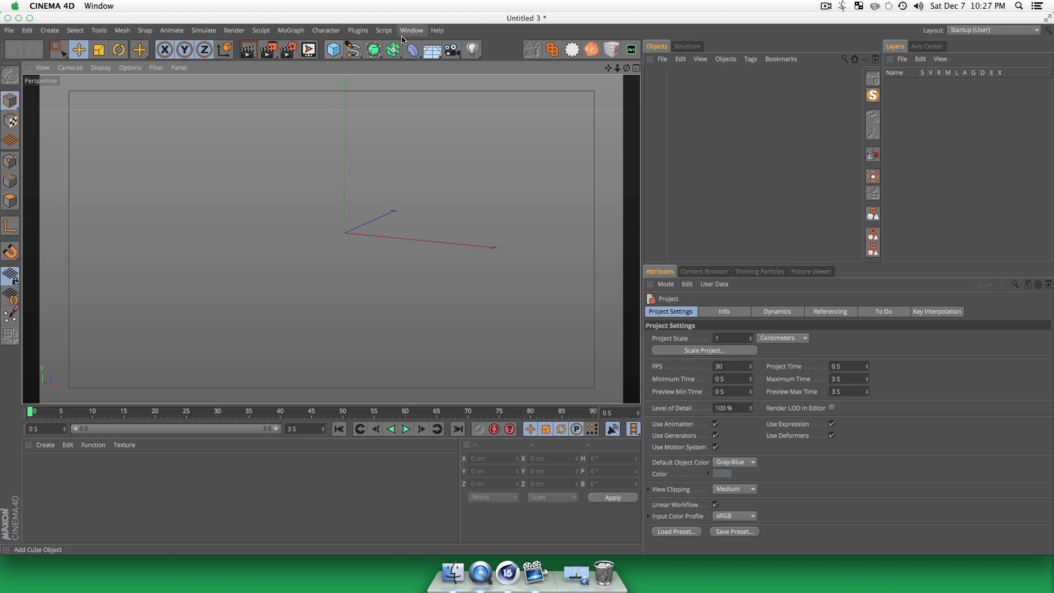
- Add a cylinder primitive to the empty scene
{"action": "left_click", "coordinate": [334, 51]}
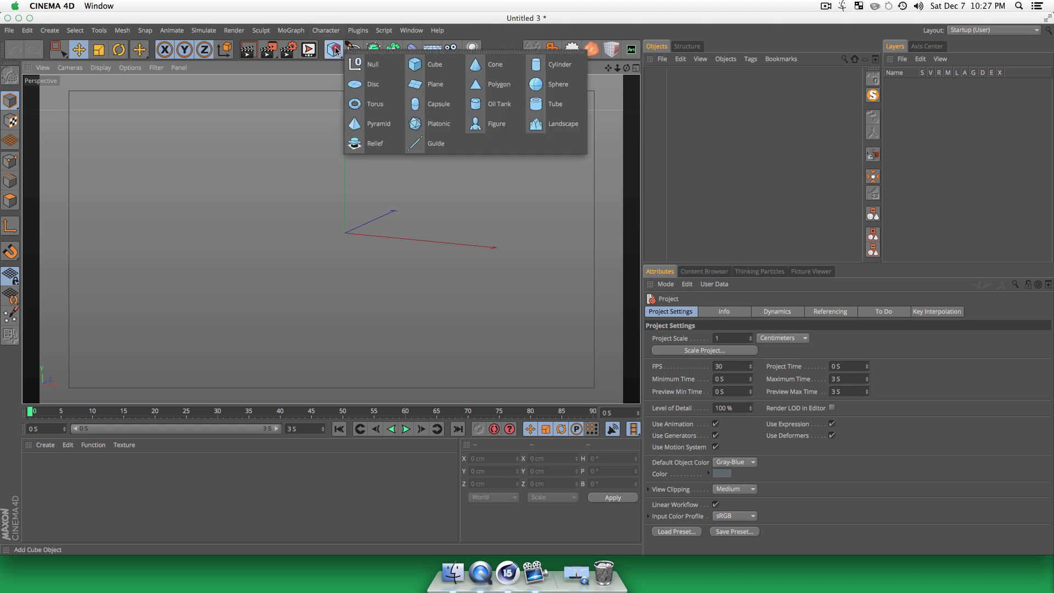
{"action": "left_click", "coordinate": [551, 65]}
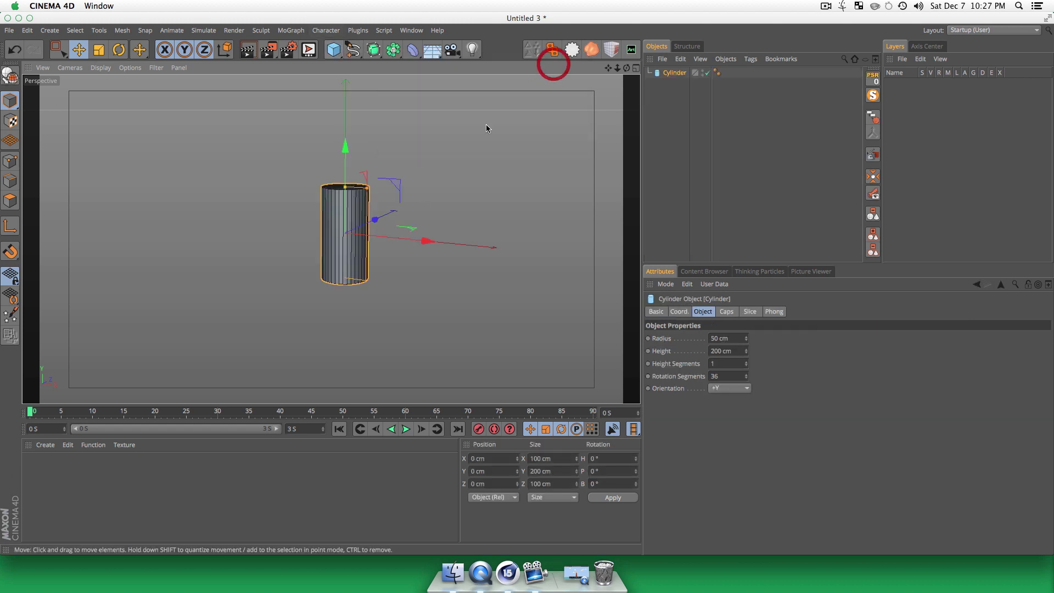
{"action": "left_click_drag", "start_coordinate": [350, 239], "coordinate": [265, 183]}
{"action": "left_click", "coordinate": [676, 80]}
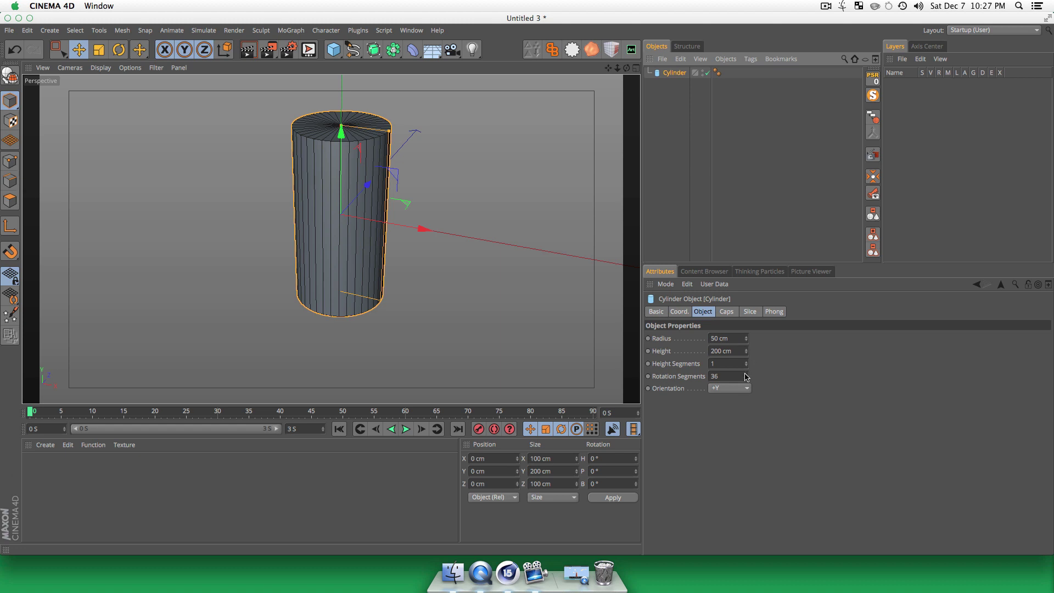
- Set the cylinder to 12 rotation segments, a 32 cm radius and a 113 cm height
{"action": "left_click_drag", "start_coordinate": [745, 379], "coordinate": [727, 384]}
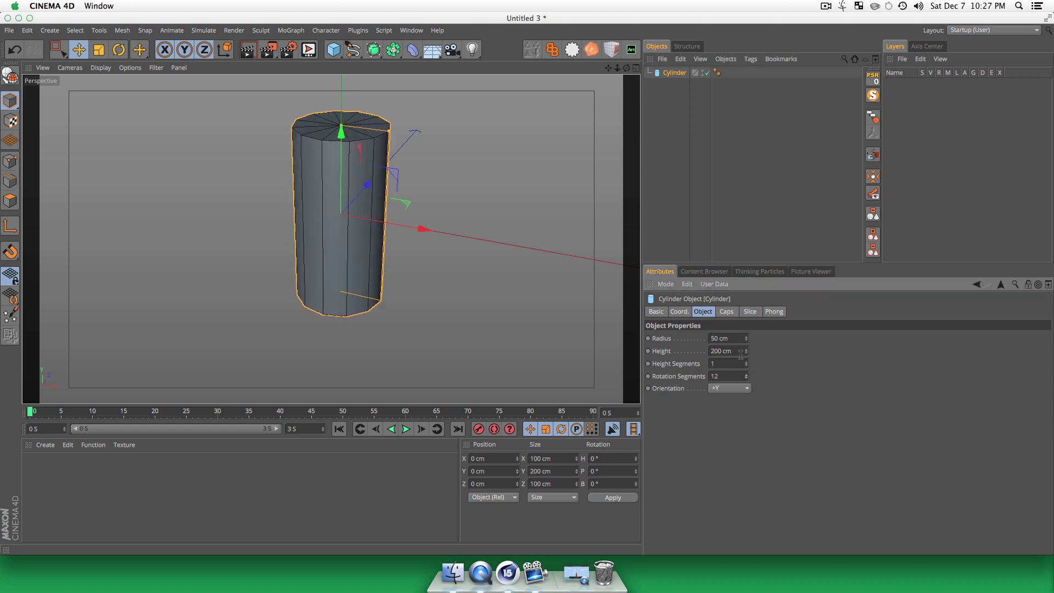
{"action": "left_click_drag", "start_coordinate": [746, 342], "coordinate": [743, 368]}
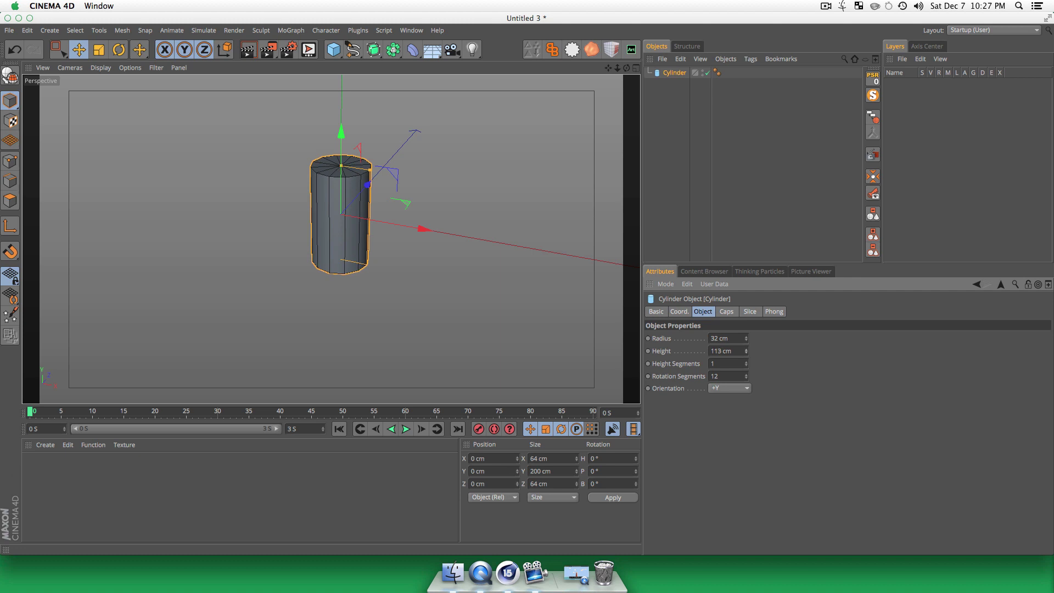
{"action": "left_click", "coordinate": [663, 138]}
- Show the grid in the perspective view and hide it again
{"action": "key", "text": "3"}
{"action": "left_click_drag", "start_coordinate": [291, 204], "coordinate": [388, 200]}
{"action": "key", "text": "3"}
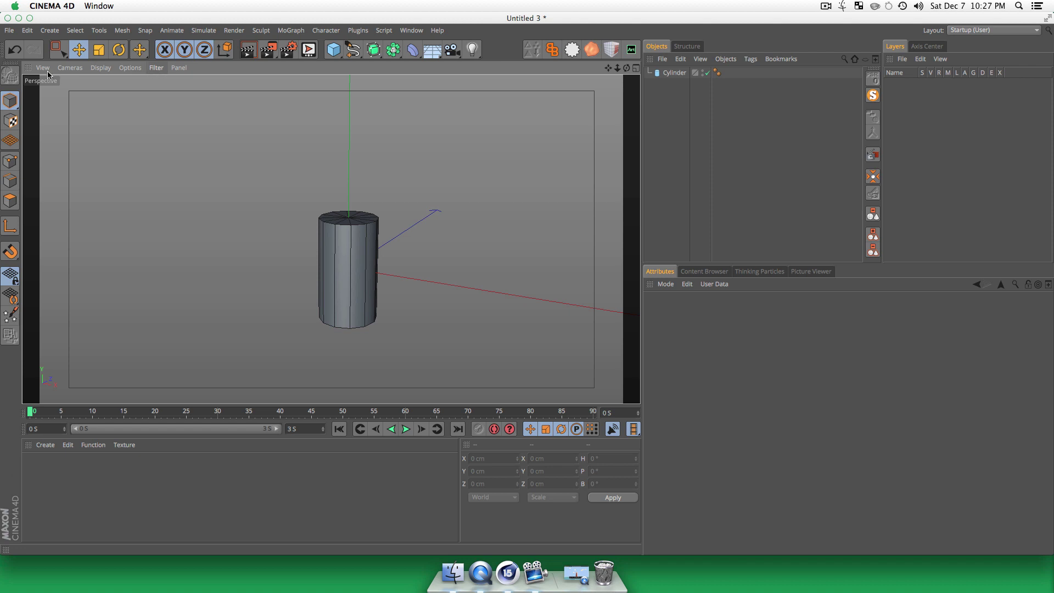
{"action": "left_click", "coordinate": [156, 68]}
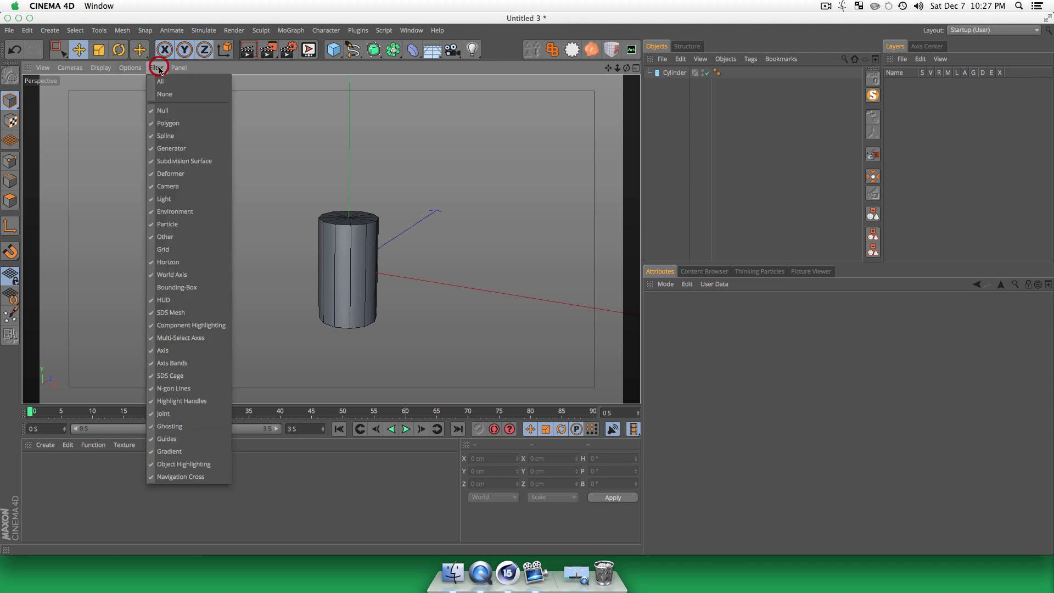
{"action": "left_click", "coordinate": [176, 249]}
{"action": "left_click", "coordinate": [156, 68]}
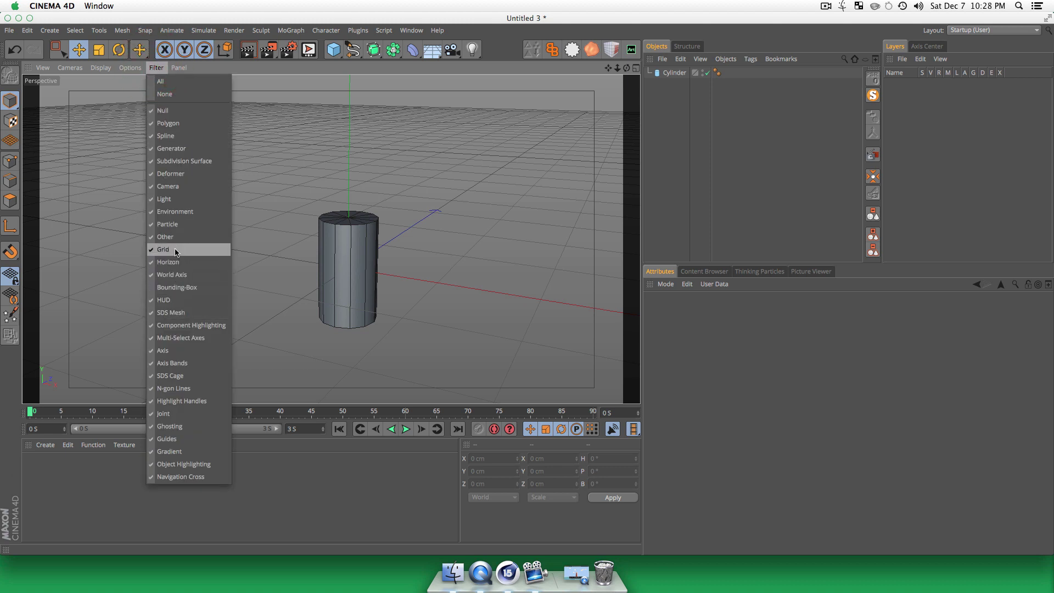
{"action": "left_click", "coordinate": [177, 249]}
{"action": "left_click", "coordinate": [689, 104]}
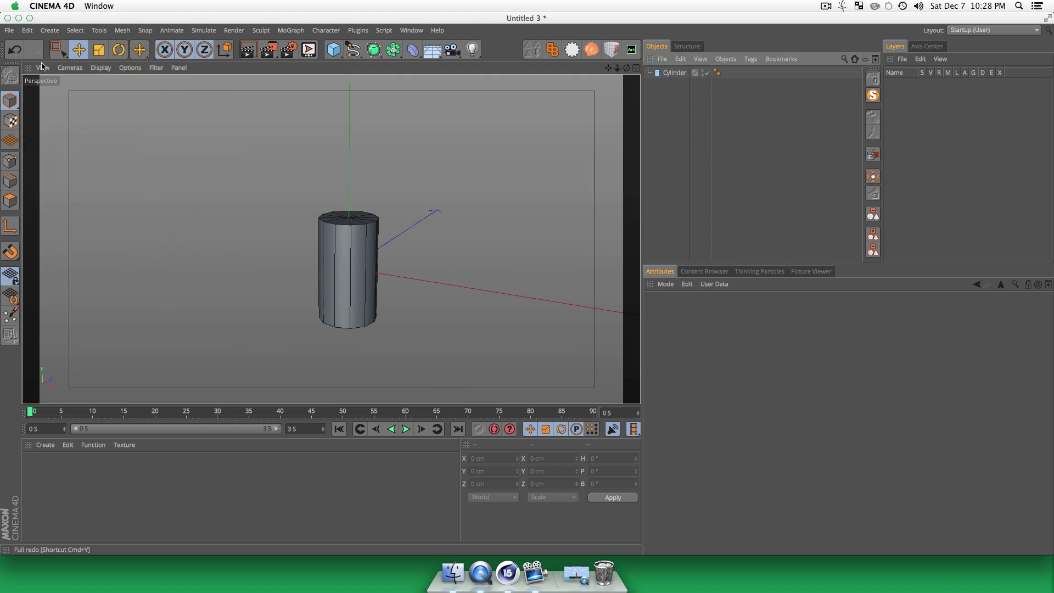
- Rename the cylinder object as Lighthouse Base
{"action": "left_click", "coordinate": [681, 72]}
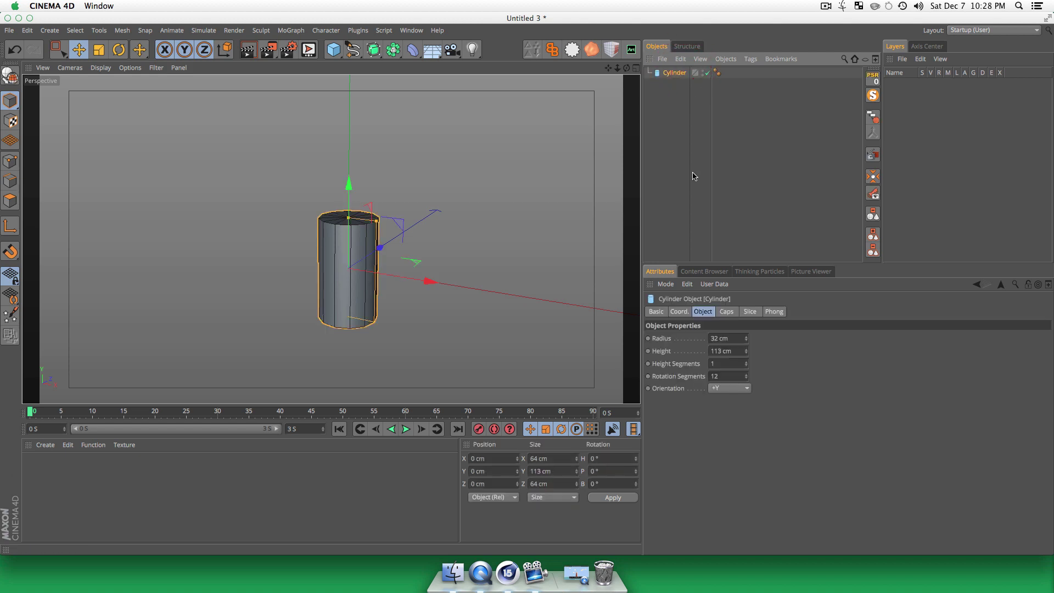
{"action": "type", "text": "Light"}
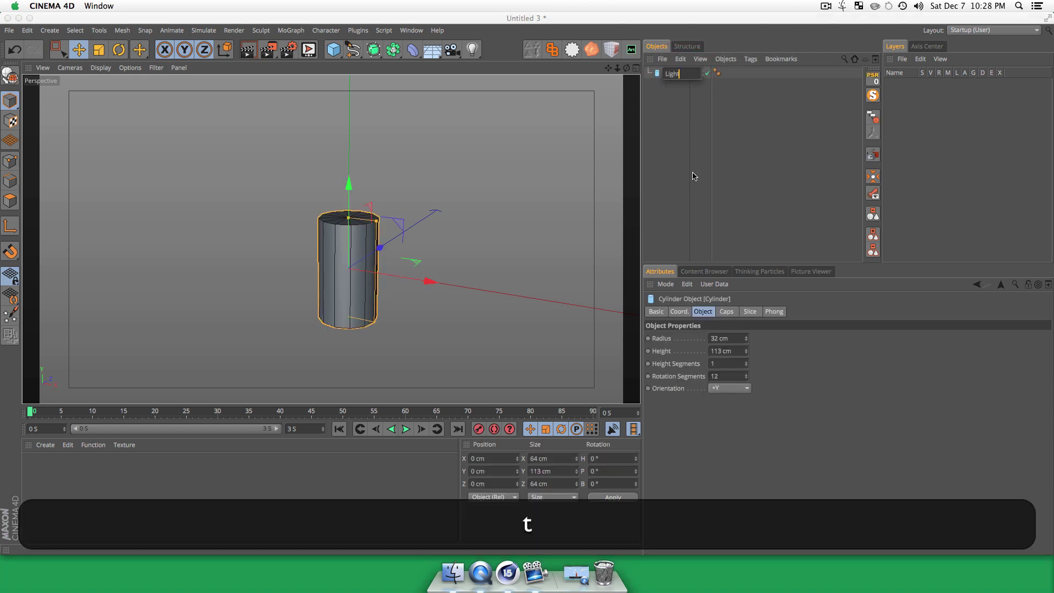
{"action": "type", "text": "house BA"}
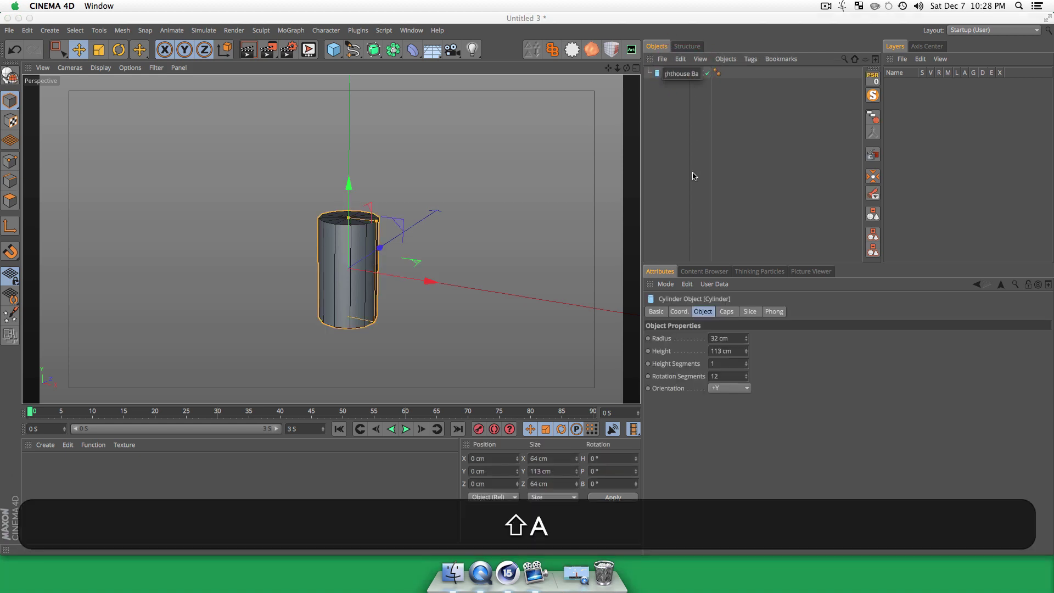
{"action": "type", "text": "se"}
{"action": "key", "text": "Return"}
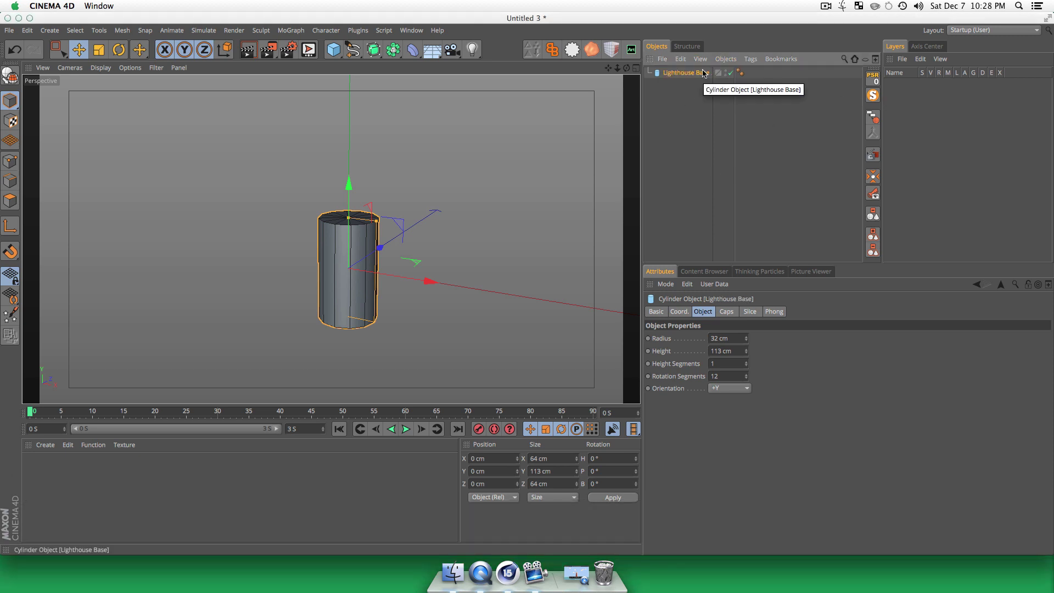
- Make Lighthouse Base editable and delete its Phong tag to give it flat, faceted shading
{"action": "key", "text": "c"}
{"action": "left_click", "coordinate": [682, 130]}
{"action": "left_click", "coordinate": [739, 75]}
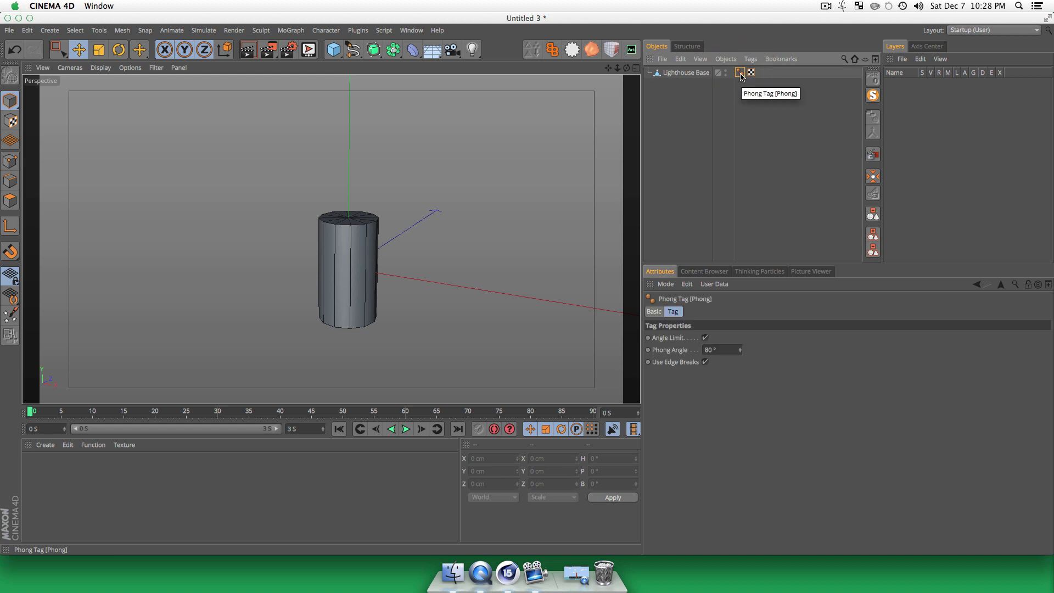
{"action": "key", "text": "Delete"}
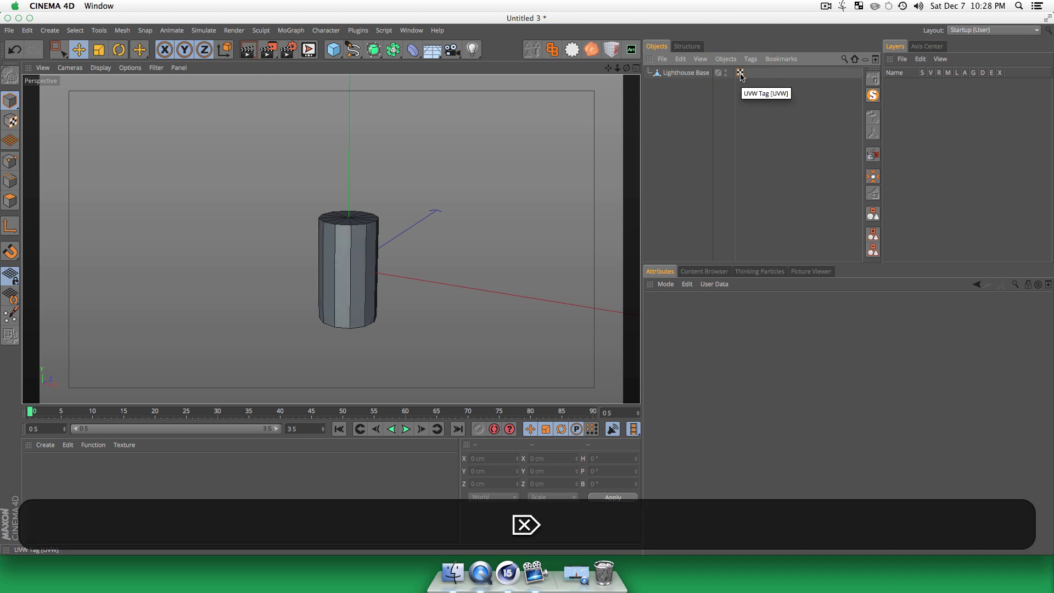
- Render a preview of the faceted Lighthouse Base in the perspective view
{"action": "left_click", "coordinate": [669, 177]}
{"action": "key", "text": "3"}
{"action": "mouse_move", "coordinate": [405, 254]}
{"action": "left_mouse_down"}
{"action": "mouse_move", "coordinate": [393, 215]}
{"action": "mouse_move", "coordinate": [336, 270]}
{"action": "left_mouse_up"}
{"action": "key", "text": "super+r"}
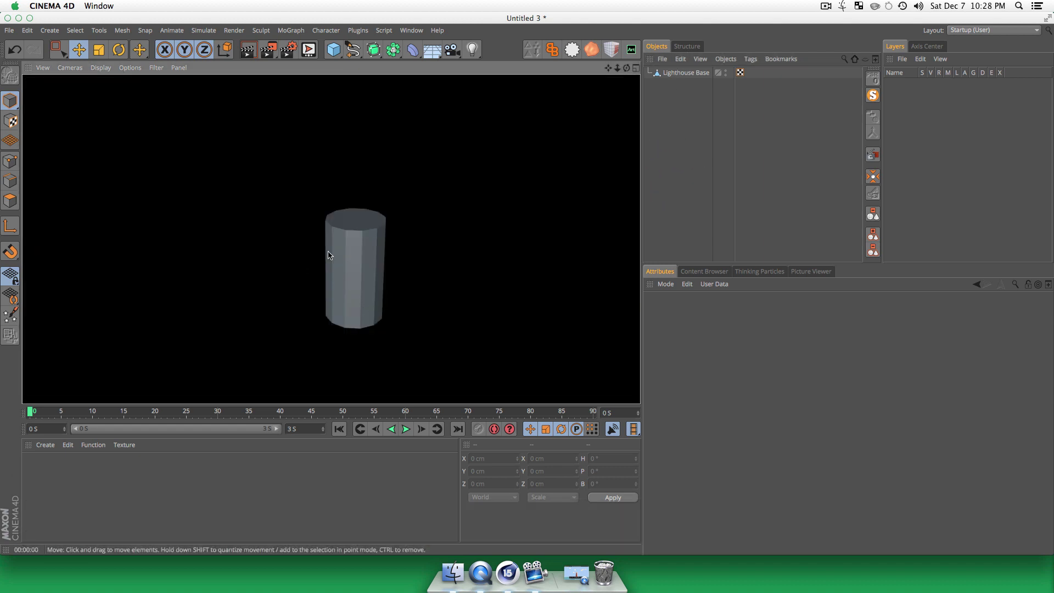
- Add a Taper deformer as a child of Lighthouse Base and fit it to its parent
{"action": "key", "text": "3"}
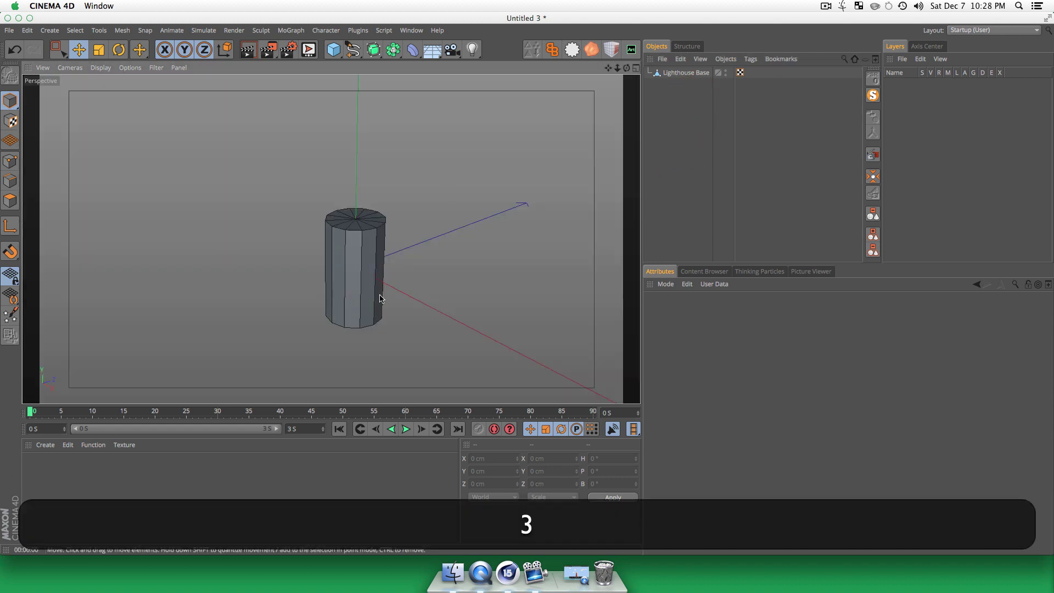
{"action": "left_click_drag", "start_coordinate": [351, 274], "coordinate": [344, 248]}
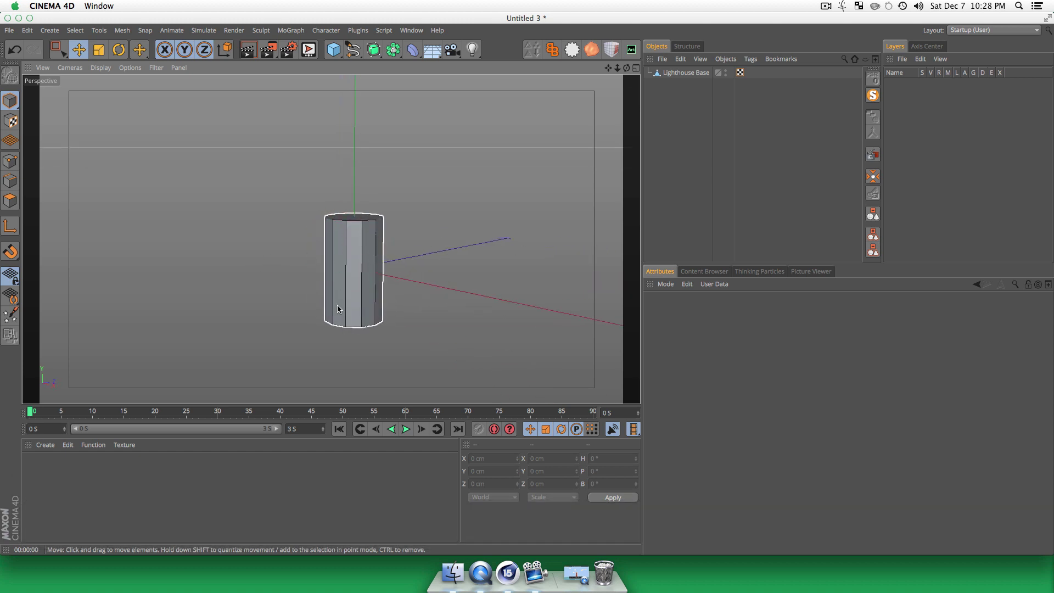
{"action": "scroll", "coordinate": [344, 249], "scroll_direction": "up", "scroll_amount": 3}
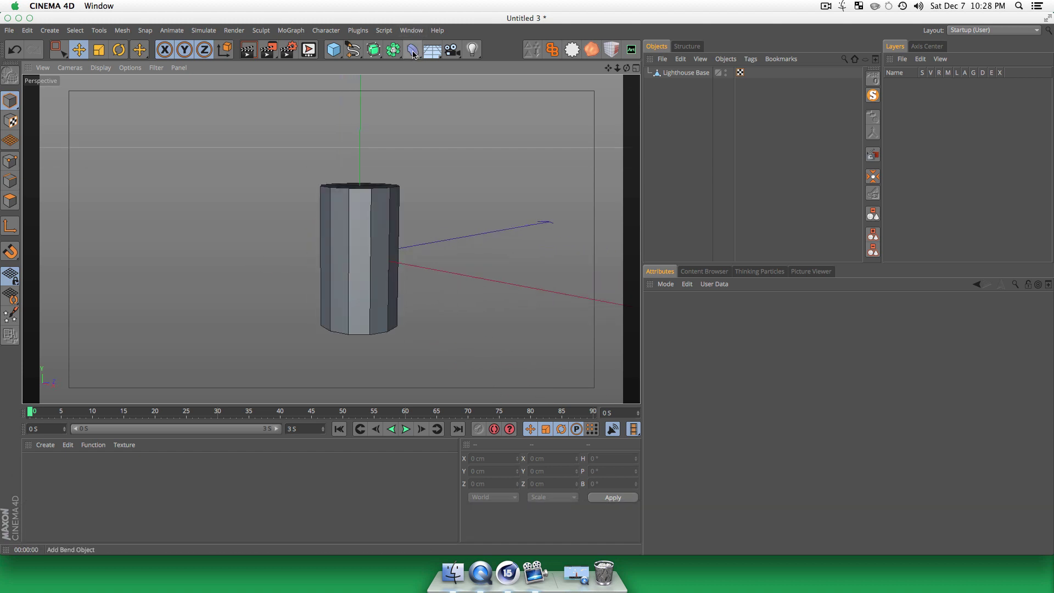
{"action": "left_click_drag", "start_coordinate": [417, 53], "coordinate": [695, 92]}
{"action": "left_click", "coordinate": [675, 402]}
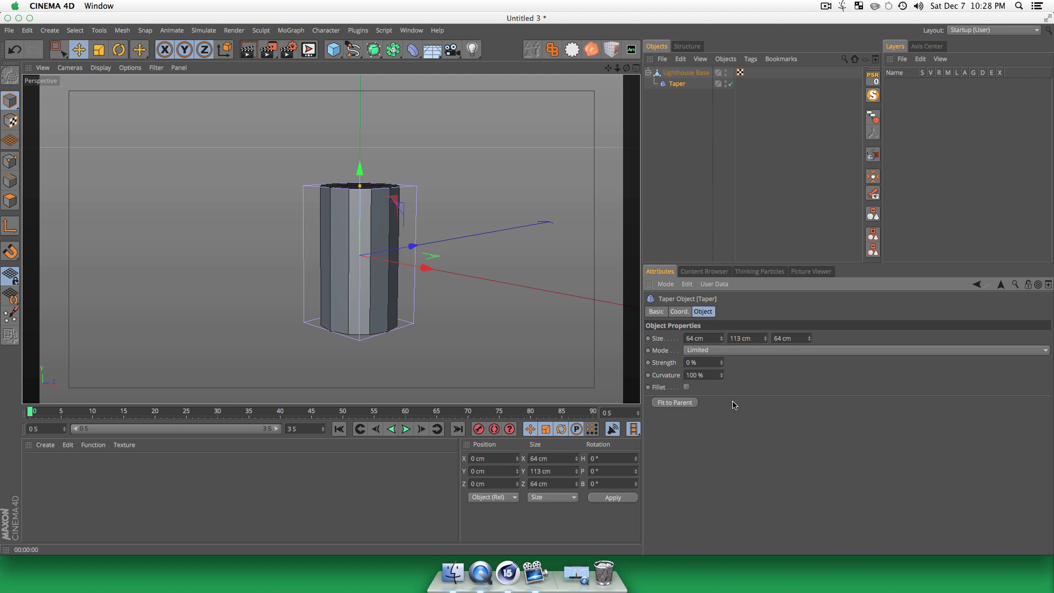
- Scale the Taper deformer's cage down and refit it to its parent
{"action": "left_click", "coordinate": [678, 84]}
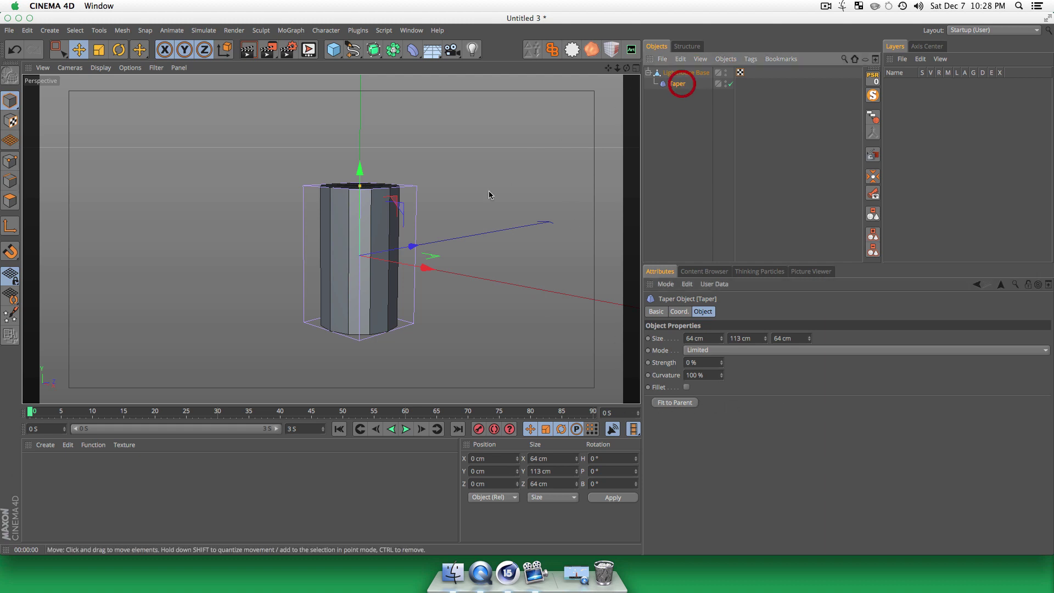
{"action": "key", "text": "t"}
{"action": "left_click_drag", "start_coordinate": [527, 241], "coordinate": [493, 253]}
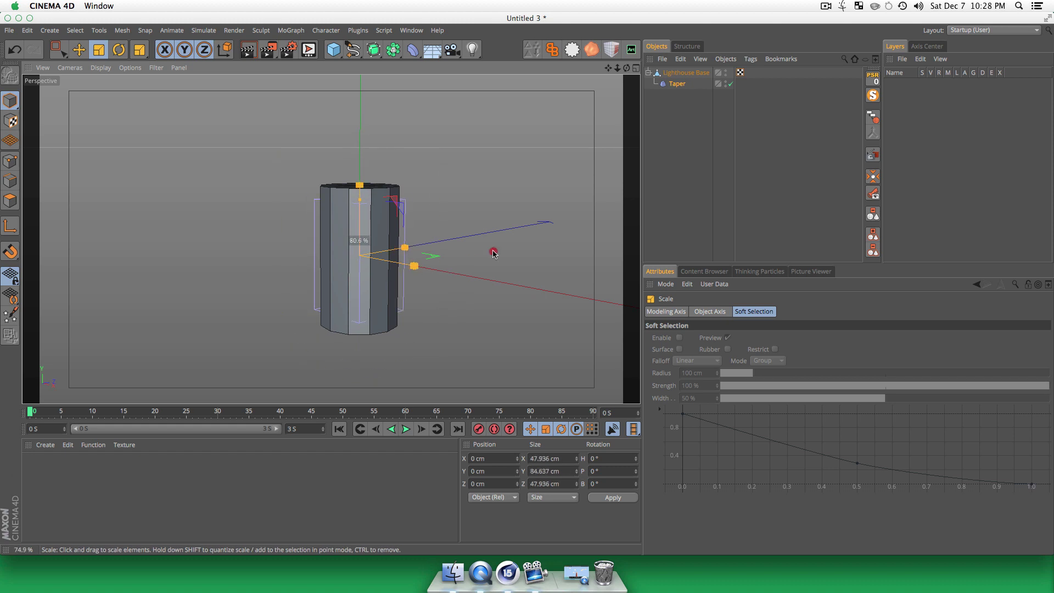
{"action": "left_click", "coordinate": [694, 88]}
{"action": "left_click", "coordinate": [681, 404]}
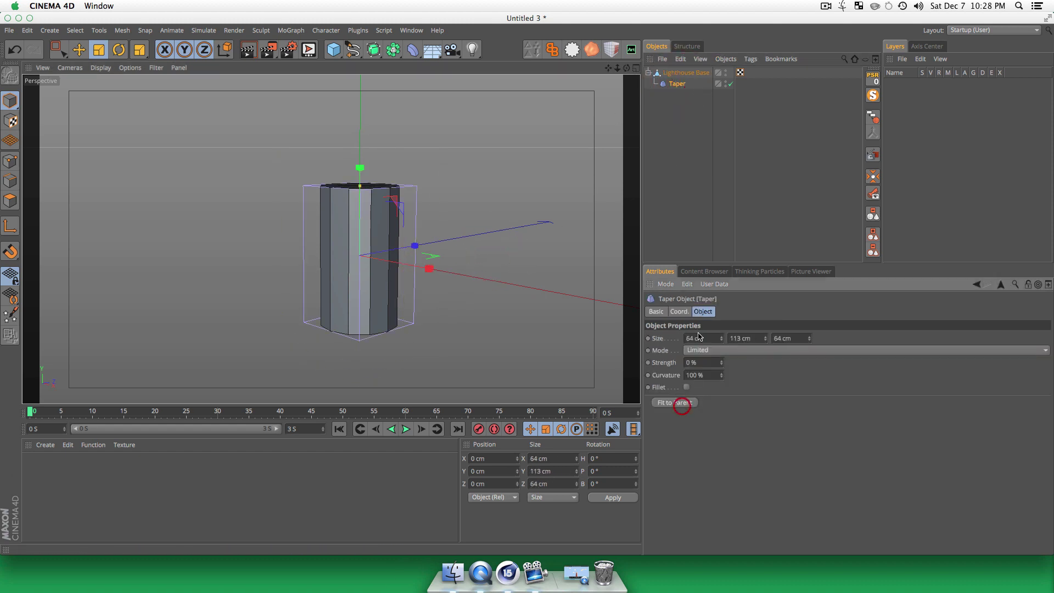
- Increase the Taper deformer's strength so that Lighthouse Base narrows moderately towards the top
{"action": "left_click", "coordinate": [678, 160]}
{"action": "key", "text": "3"}
{"action": "left_click_drag", "start_coordinate": [351, 301], "coordinate": [360, 228]}
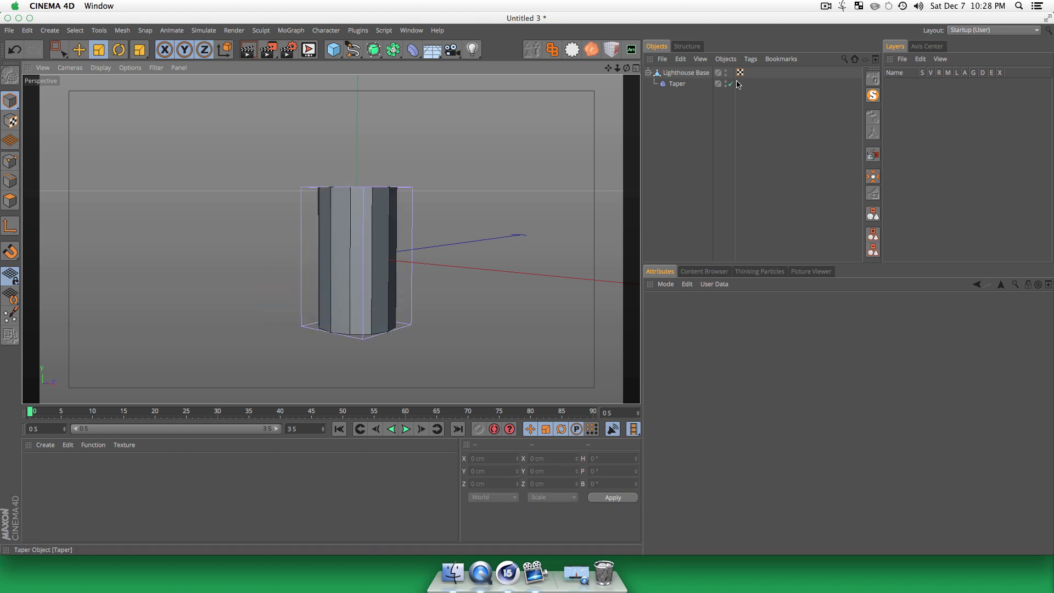
{"action": "left_click", "coordinate": [698, 84]}
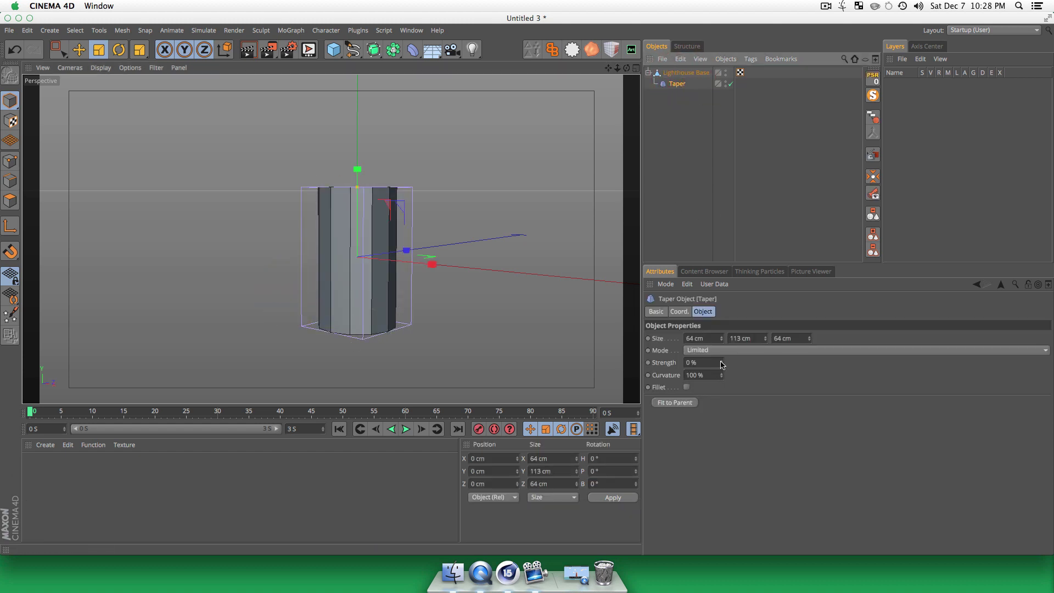
{"action": "left_click_drag", "start_coordinate": [721, 365], "coordinate": [724, 335]}
{"action": "left_click", "coordinate": [666, 214]}
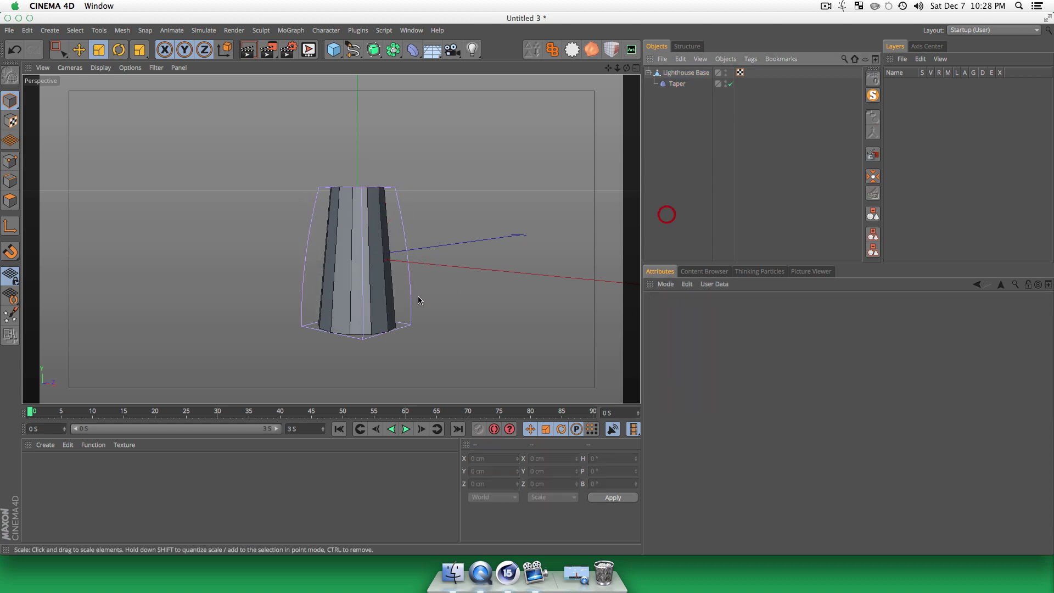
- Duplicate Lighthouse Base together with its Taper deformer and select the copy
{"action": "left_click_drag", "start_coordinate": [418, 300], "coordinate": [353, 270]}
{"action": "key", "text": "3"}
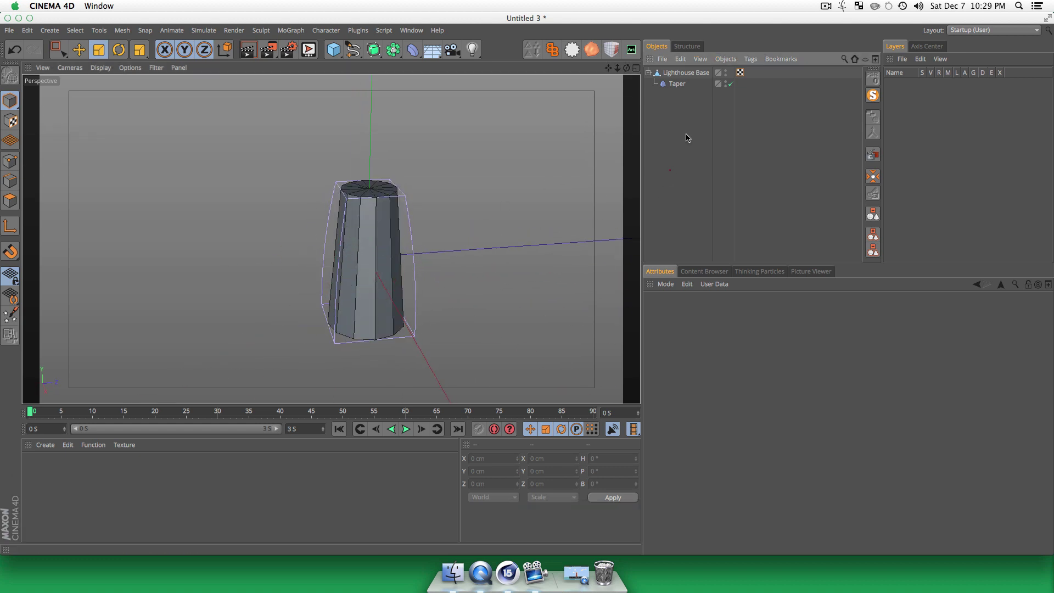
{"action": "left_click", "coordinate": [692, 74]}
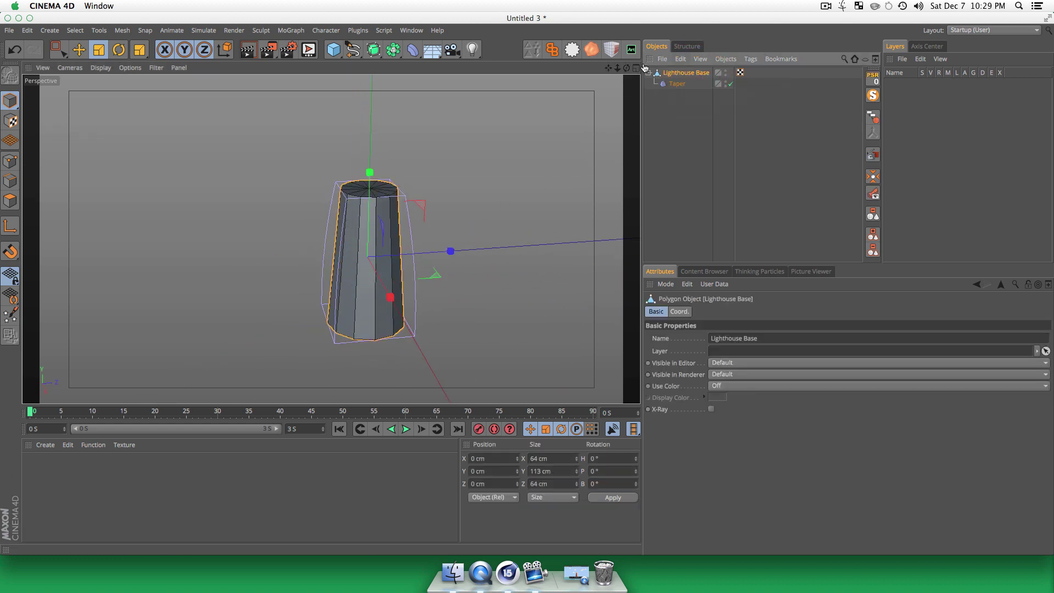
{"action": "left_click", "coordinate": [673, 132]}
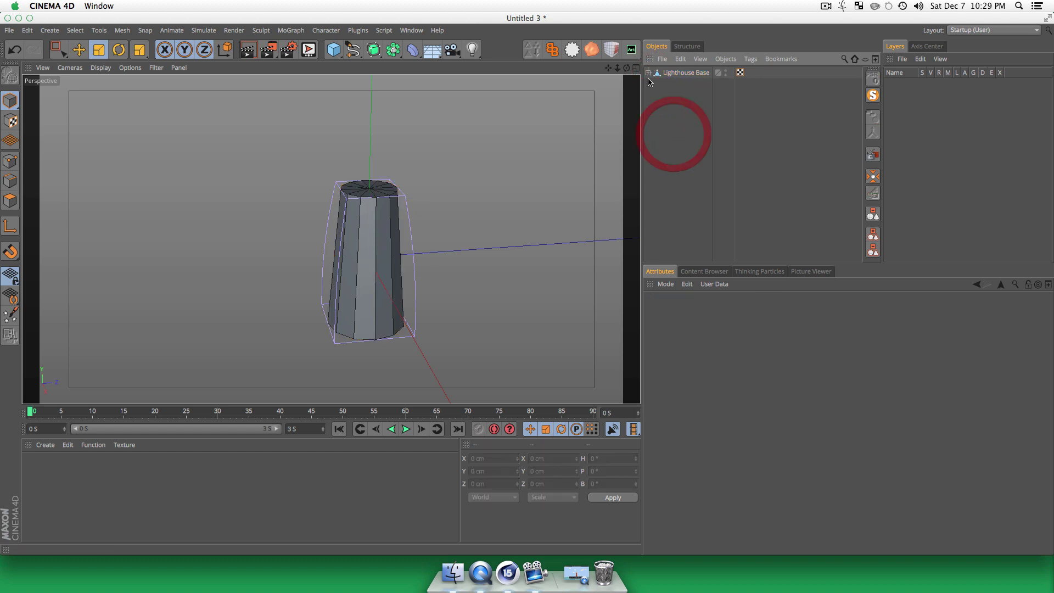
{"action": "left_click", "coordinate": [648, 74]}
{"action": "left_click", "coordinate": [689, 74]}
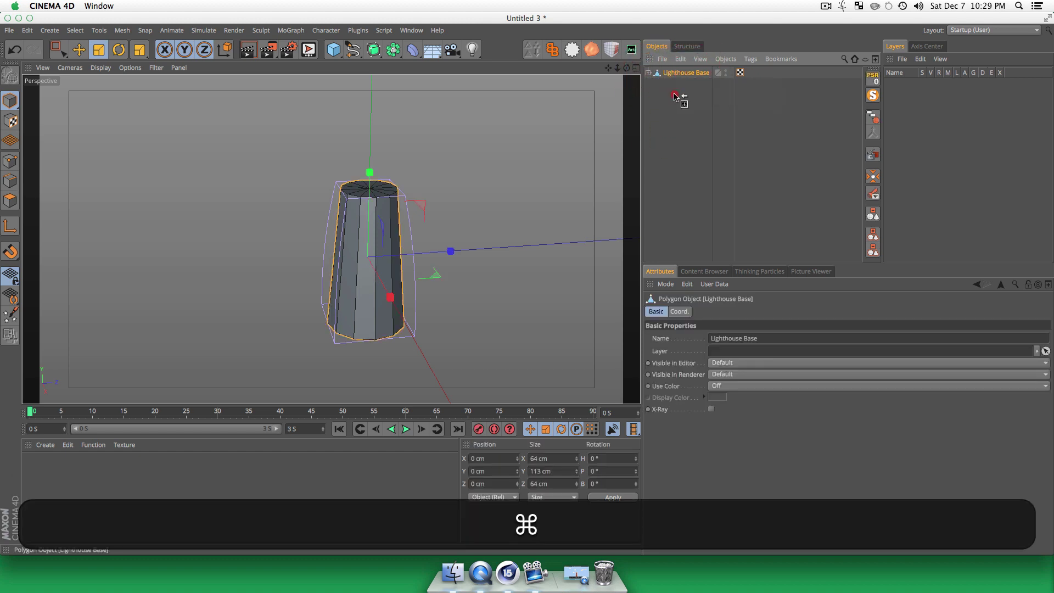
{"action": "left_click_drag", "start_coordinate": [674, 96], "coordinate": [674, 97], "text": "super"}
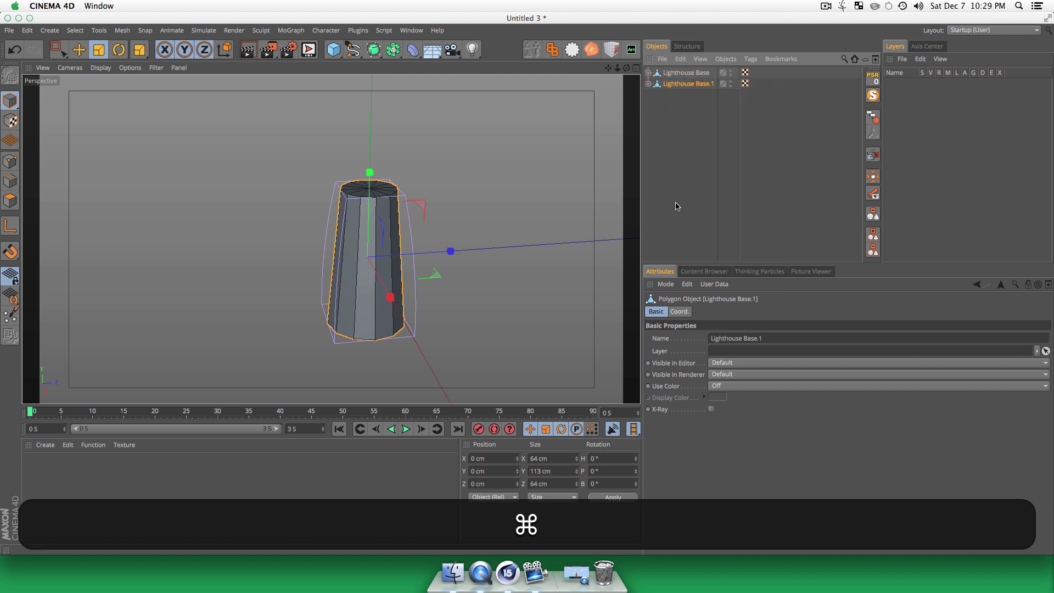
{"action": "left_click", "coordinate": [664, 127]}
{"action": "left_click", "coordinate": [687, 83]}
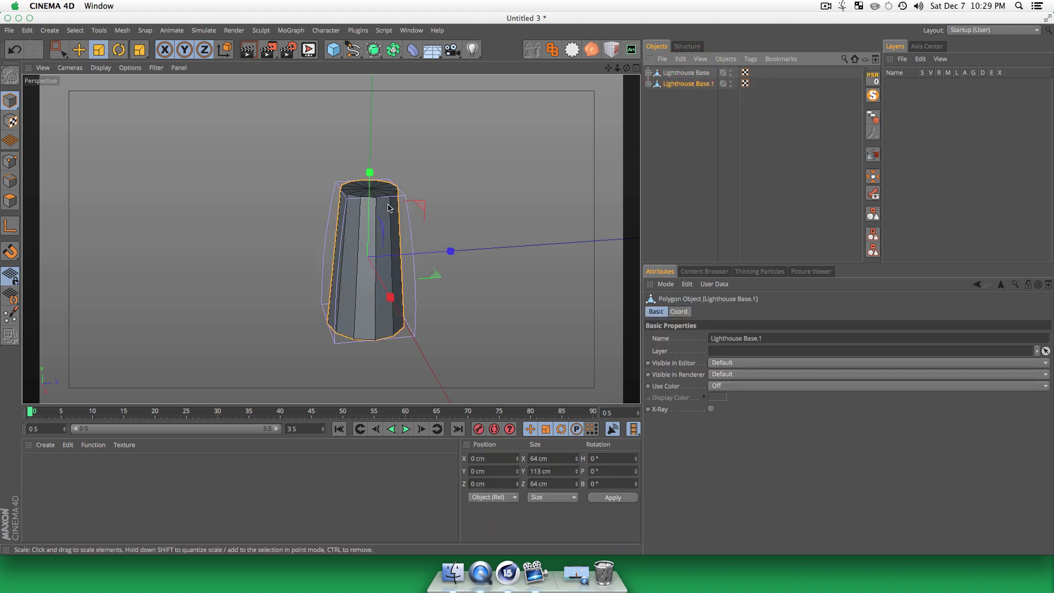
- Move the copy straight up above the original base, to a Y position of about 97 cm
{"action": "key", "text": "e"}
{"action": "left_click_drag", "start_coordinate": [371, 184], "coordinate": [372, 68]}
{"action": "scroll", "coordinate": [415, 275], "scroll_direction": "up", "scroll_amount": 1}
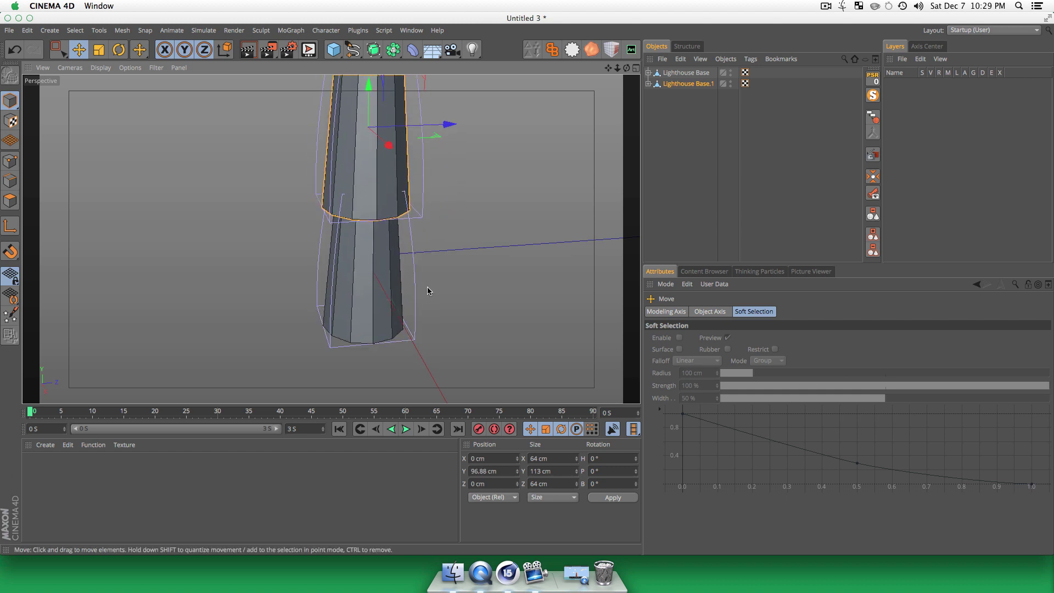
{"action": "key", "text": "2"}
{"action": "left_click_drag", "start_coordinate": [426, 302], "coordinate": [382, 186]}
{"action": "key", "text": "3"}
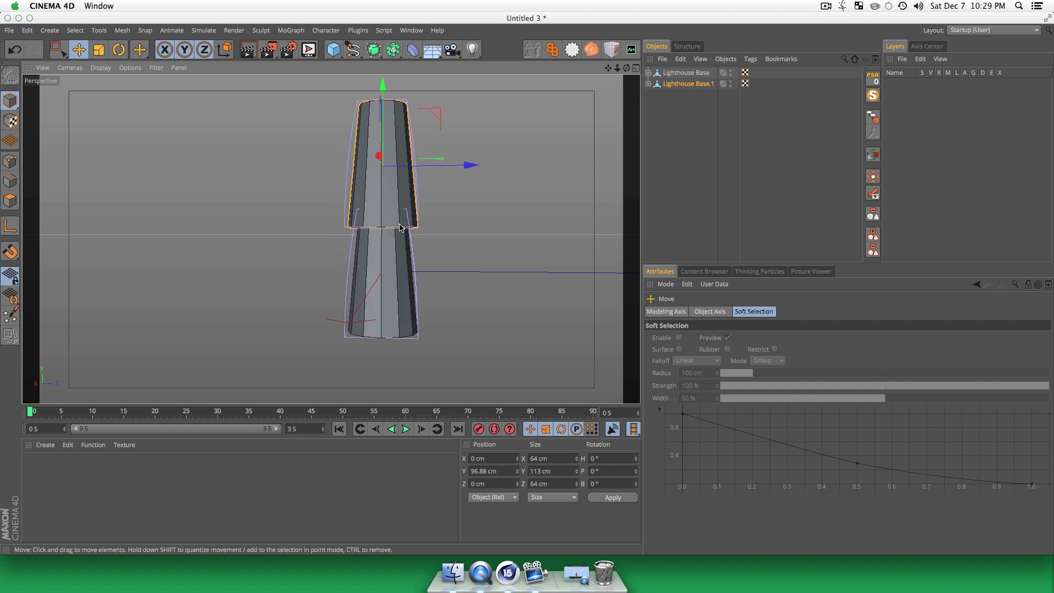
{"action": "left_click_drag", "start_coordinate": [383, 89], "coordinate": [383, 90]}
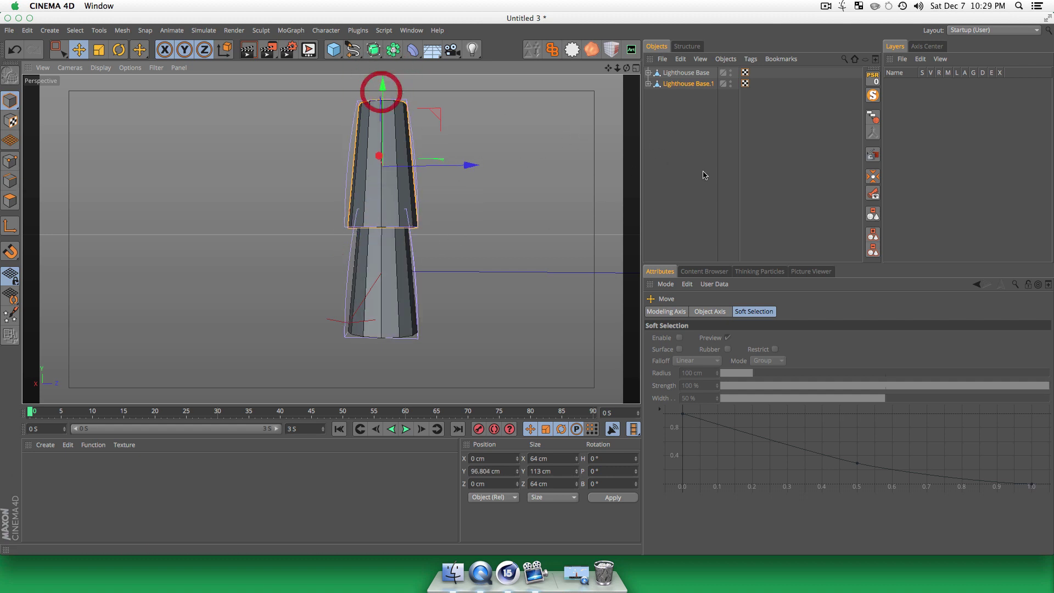
{"action": "left_click", "coordinate": [706, 170]}
- Flatten the raised copy along its Y axis to a height of about 15 cm
{"action": "left_click", "coordinate": [672, 85]}
{"action": "key", "text": "t"}
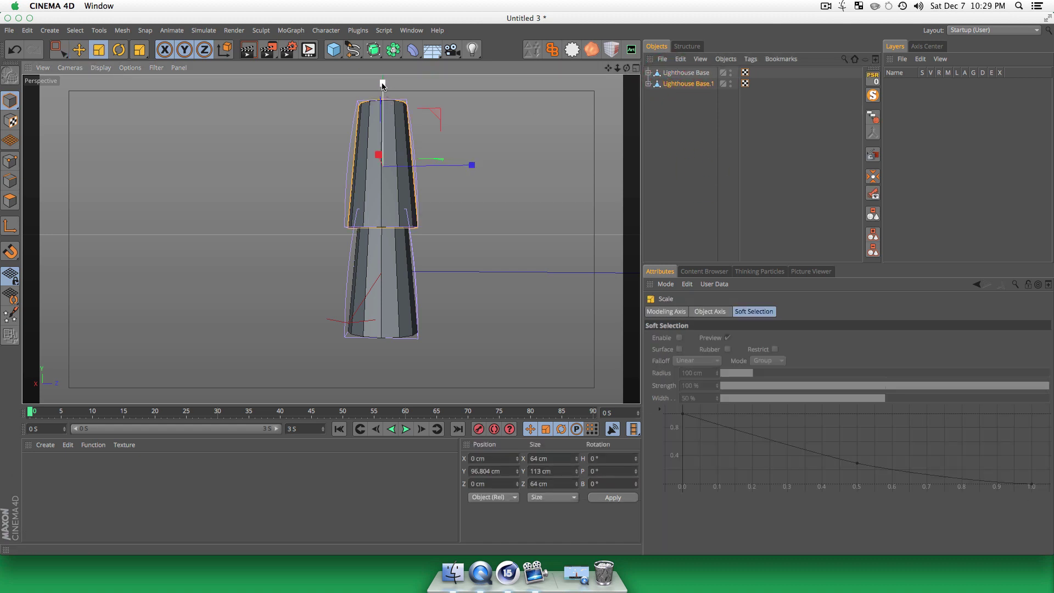
{"action": "left_click_drag", "start_coordinate": [382, 85], "coordinate": [383, 158]}
{"action": "left_click", "coordinate": [668, 127]}
{"action": "left_click", "coordinate": [683, 74]}
{"action": "left_click", "coordinate": [684, 86]}
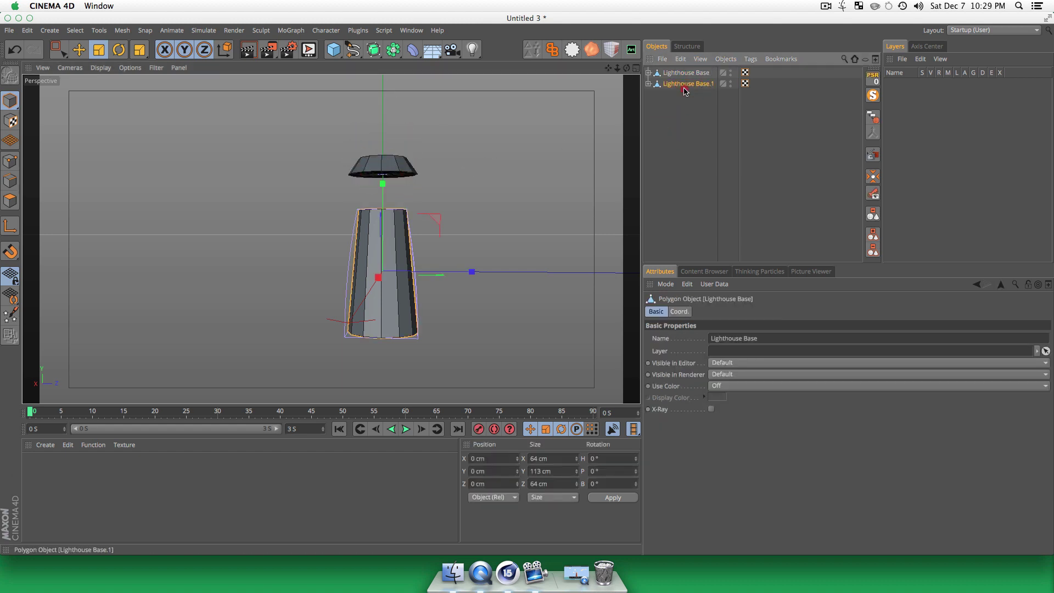
- Fit the flattened copy's Taper deformer to its parent
{"action": "left_click", "coordinate": [648, 83]}
{"action": "left_click", "coordinate": [676, 94]}
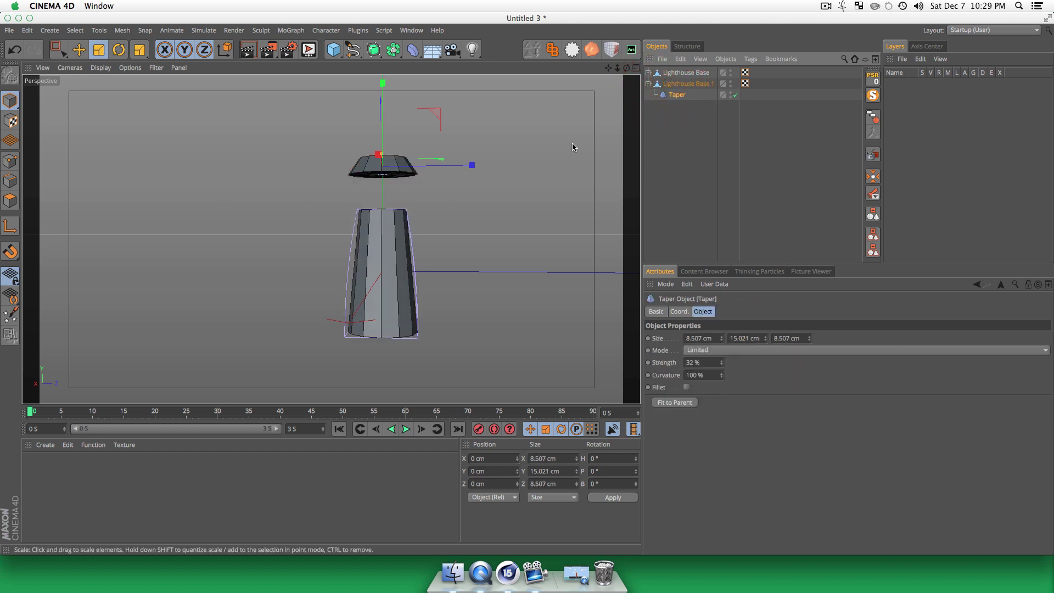
{"action": "left_click", "coordinate": [664, 405]}
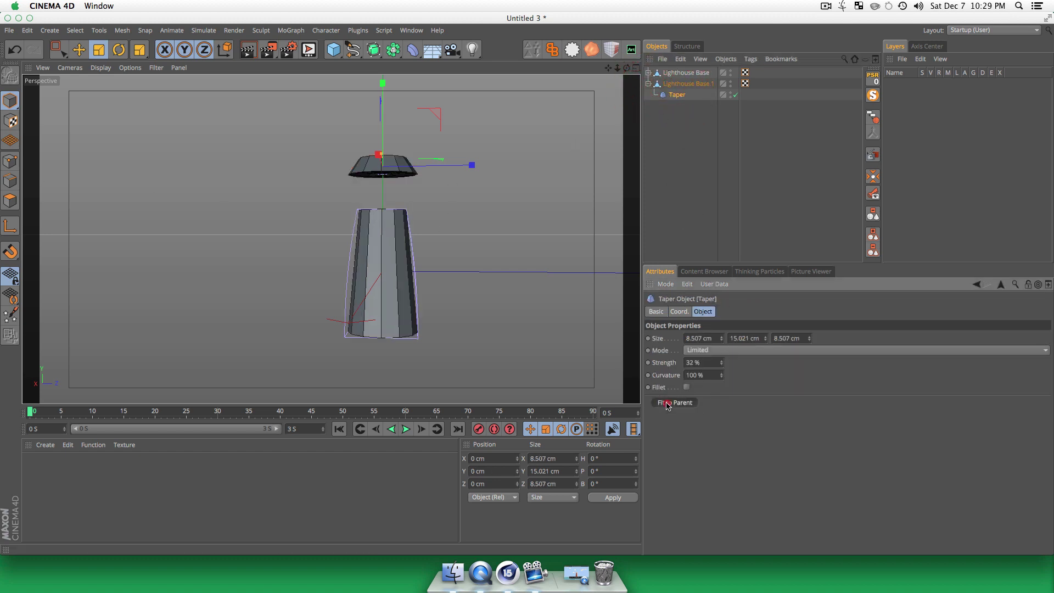
{"action": "left_click", "coordinate": [669, 198]}
{"action": "key", "text": "3"}
{"action": "left_click_drag", "start_coordinate": [291, 206], "coordinate": [348, 258]}
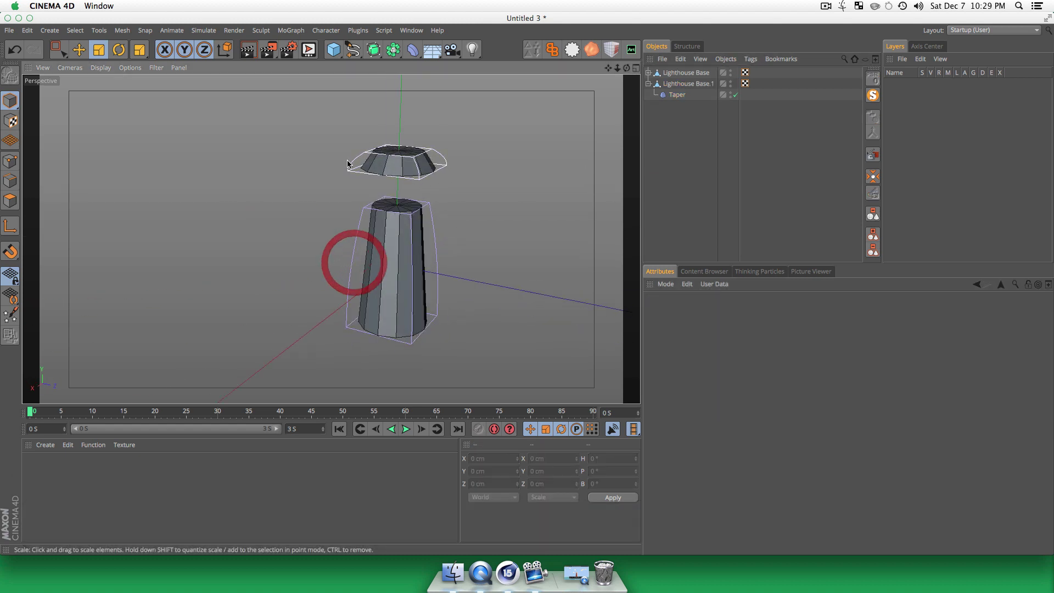
- Reduce the strength of the flattened copy's Taper deformer to about 24%
{"action": "left_click", "coordinate": [677, 95]}
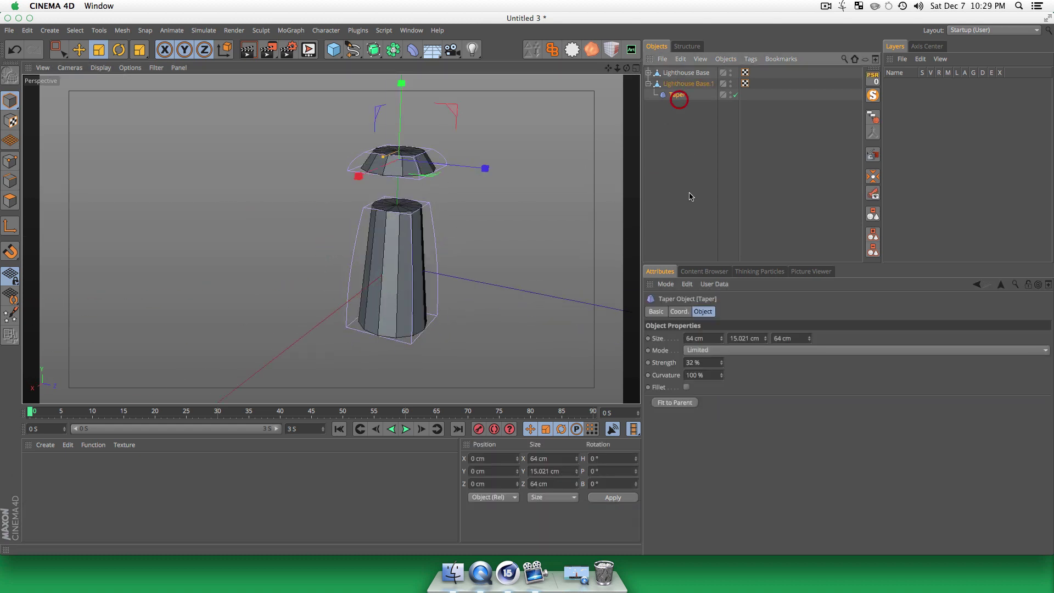
{"action": "left_click", "coordinate": [722, 364]}
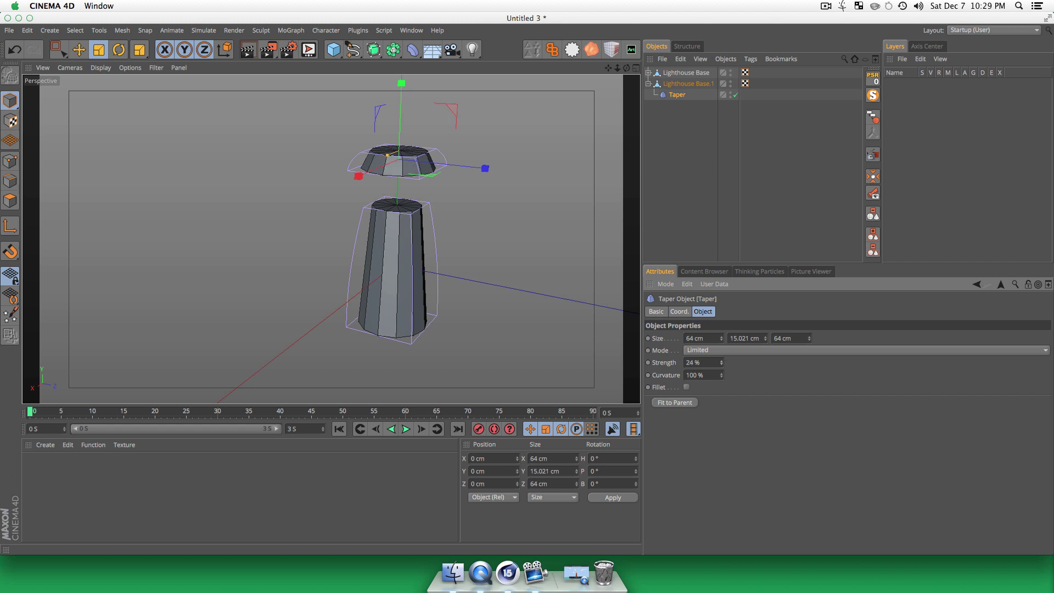
{"action": "left_click", "coordinate": [486, 224]}
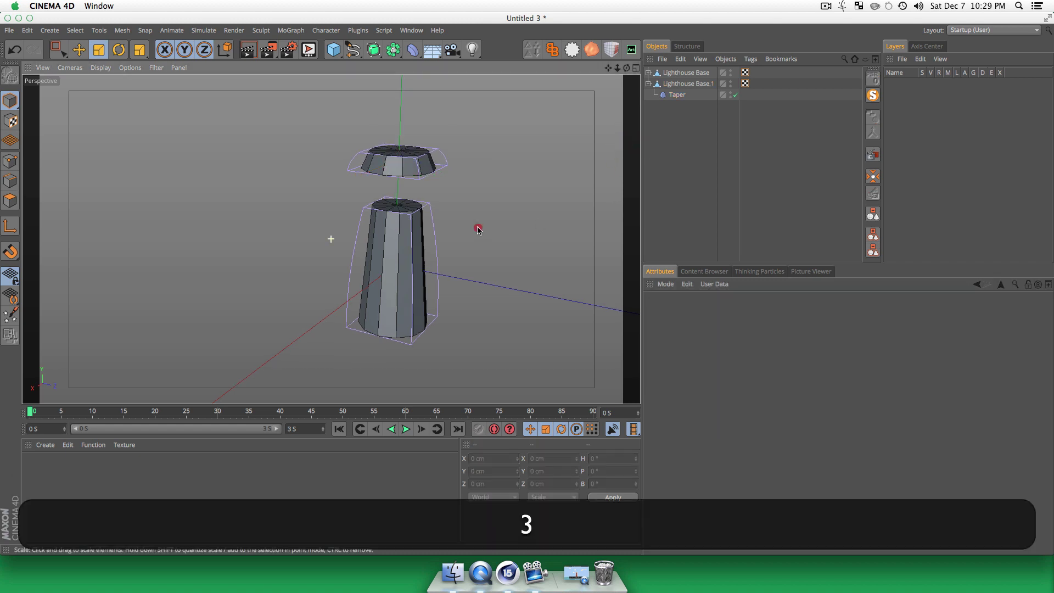
{"action": "left_click_drag", "start_coordinate": [477, 229], "coordinate": [398, 232]}
{"action": "scroll", "coordinate": [400, 203], "scroll_direction": "up", "scroll_amount": 5}
- Lower the flattened copy onto the top of Lighthouse Base, to a Y position of about 58.8 cm
{"action": "left_click", "coordinate": [678, 94]}
{"action": "key", "text": "e"}
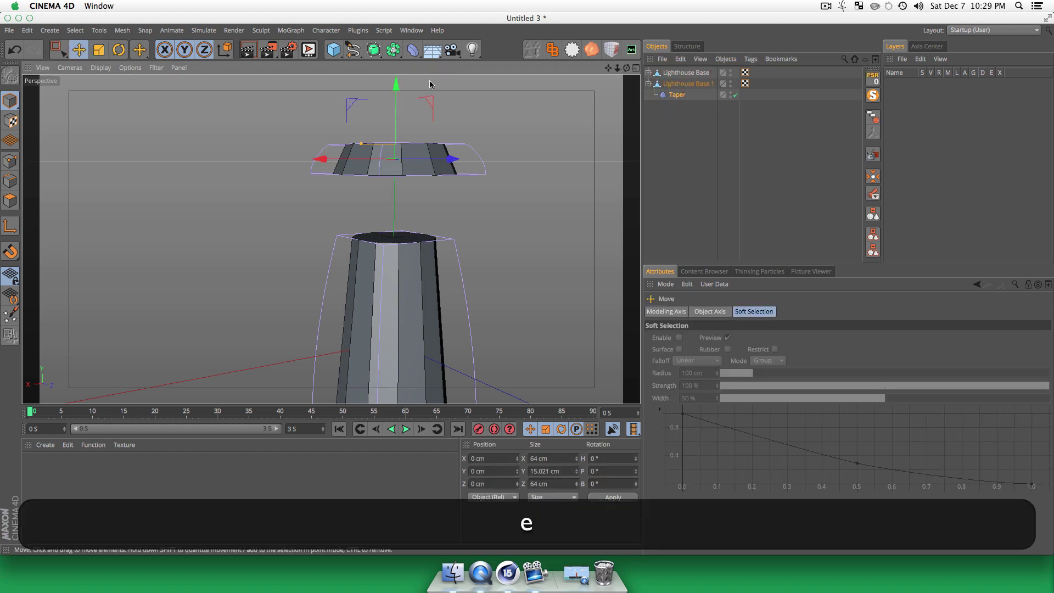
{"action": "left_click", "coordinate": [689, 83]}
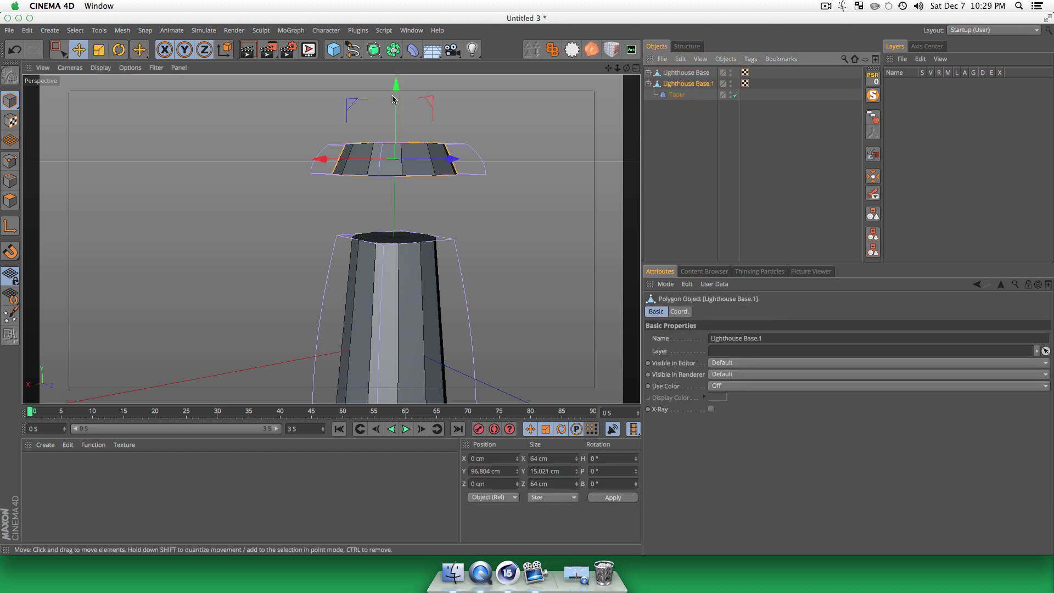
{"action": "left_click_drag", "start_coordinate": [393, 99], "coordinate": [395, 165]}
{"action": "left_click", "coordinate": [674, 193]}
{"action": "key", "text": "3"}
{"action": "left_click_drag", "start_coordinate": [487, 262], "coordinate": [420, 273]}
{"action": "key", "text": "1"}
{"action": "key", "text": "3"}
{"action": "key", "text": "3"}
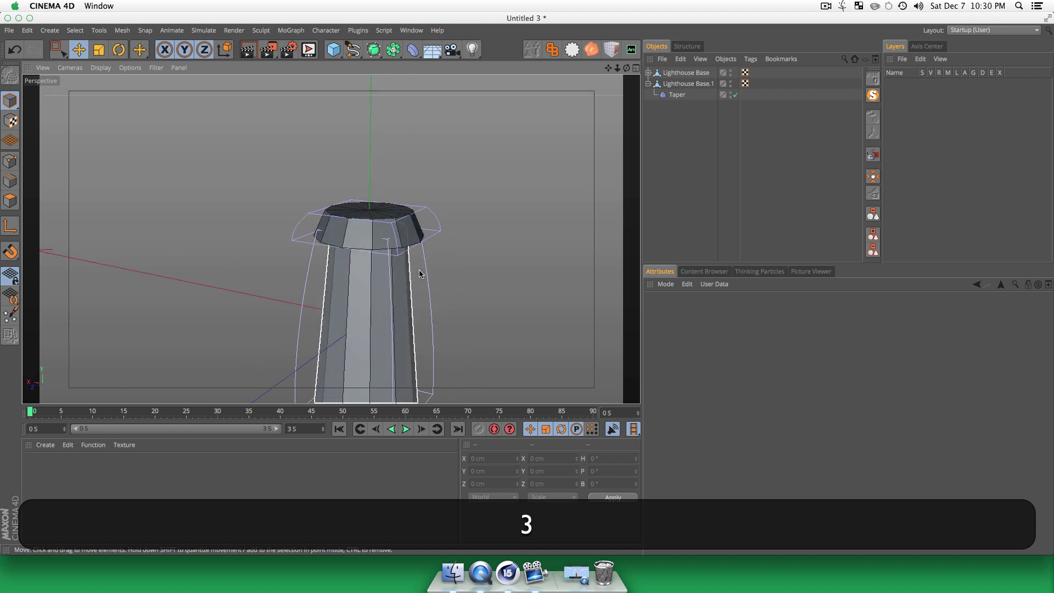
- Rename the flattened copy on top of the base as Glass Bottom
{"action": "left_click", "coordinate": [674, 85]}
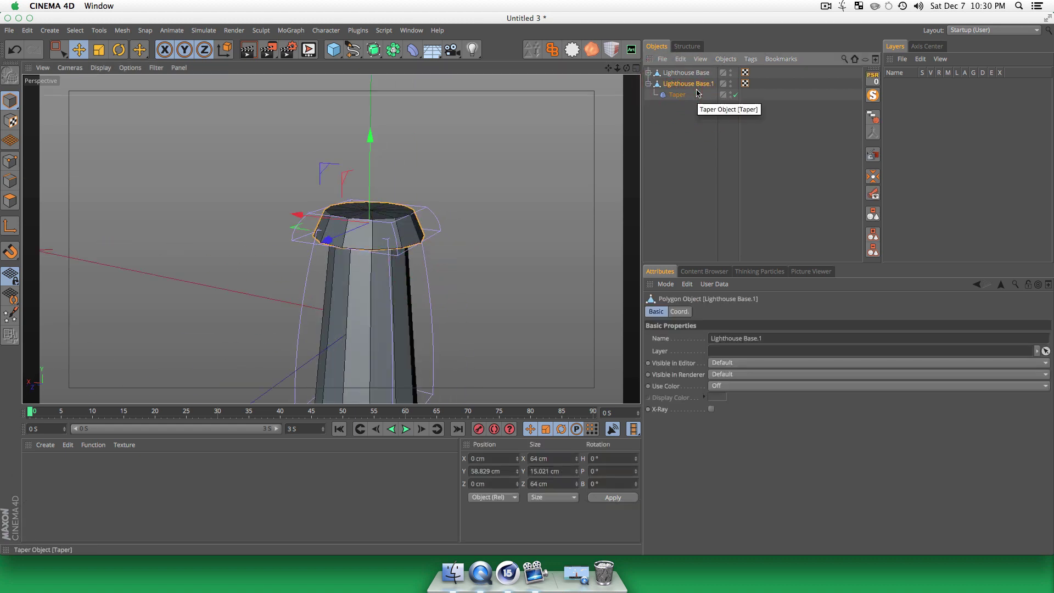
{"action": "key", "text": "shift+Return"}
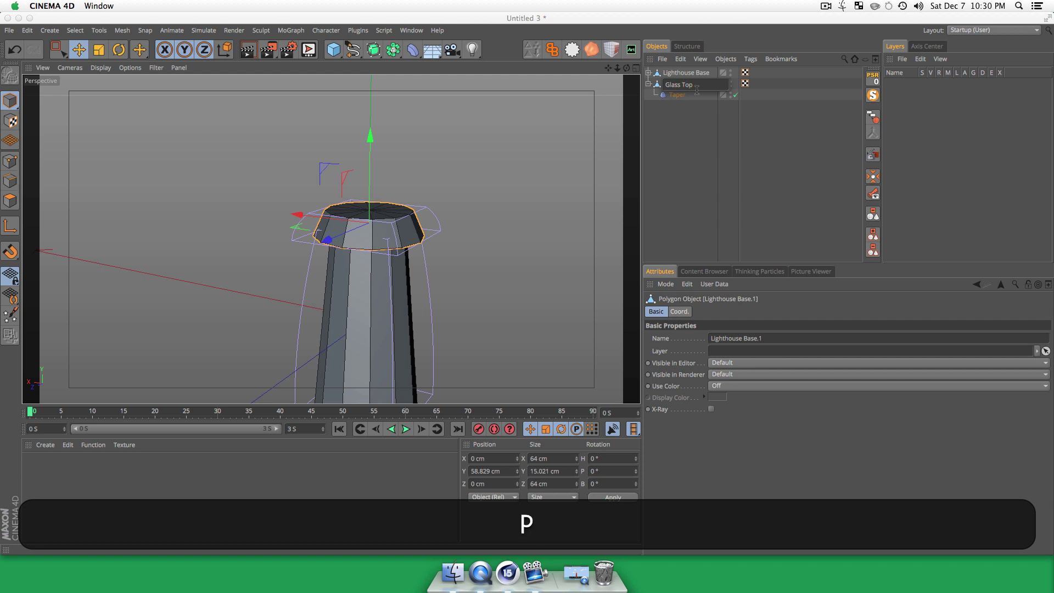
{"action": "type", "text": "Glass Bottom"}
{"action": "key", "text": "Return"}
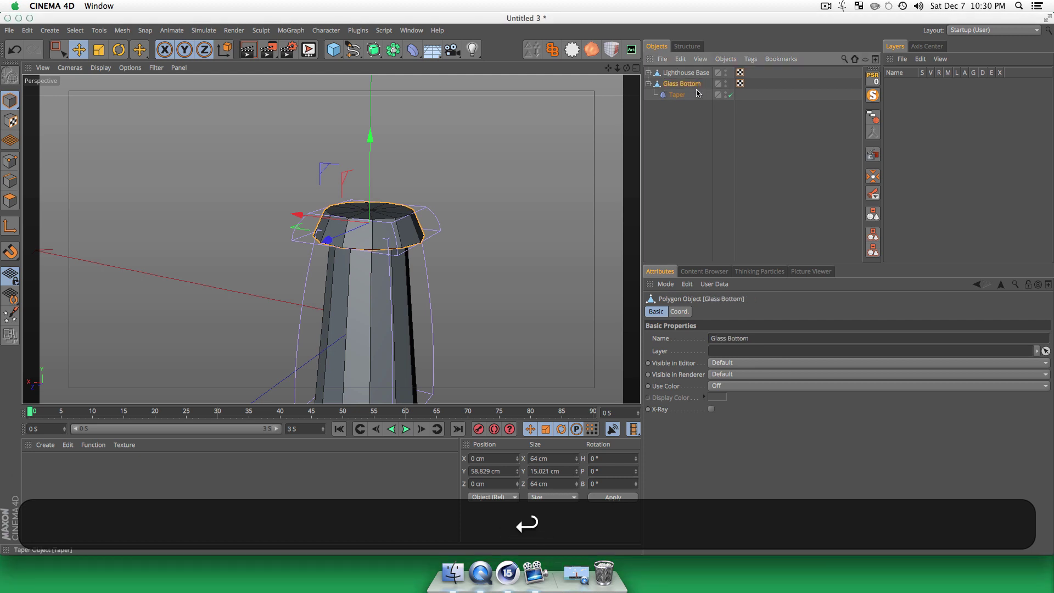
{"action": "left_click", "coordinate": [717, 141]}
- Duplicate Glass Bottom and delete the Taper deformer from the duplicate
{"action": "left_click", "coordinate": [680, 84]}
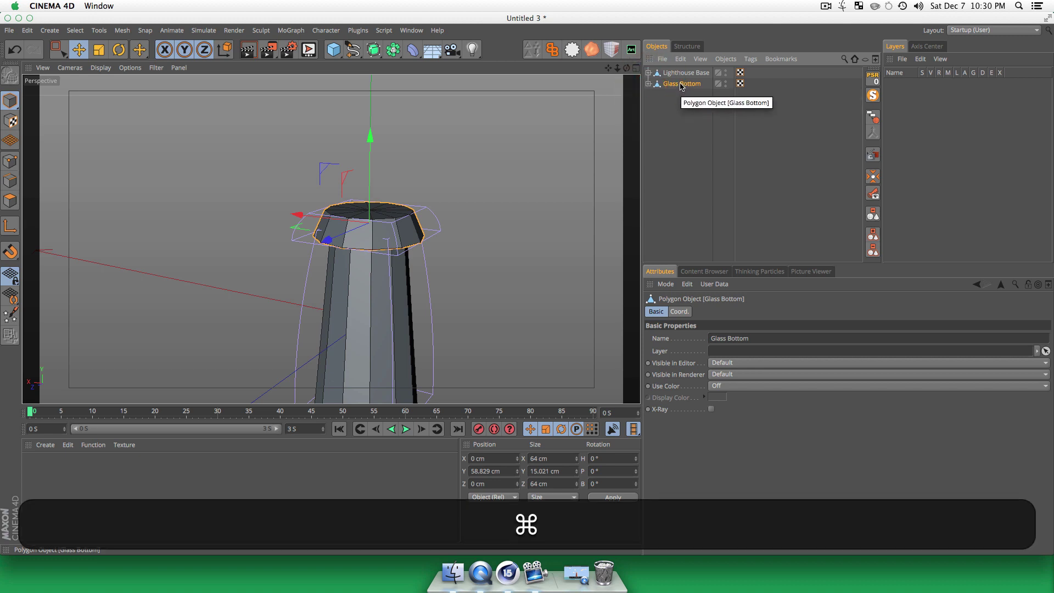
{"action": "left_click_drag", "start_coordinate": [681, 84], "coordinate": [662, 119], "text": "super"}
{"action": "left_click", "coordinate": [688, 130]}
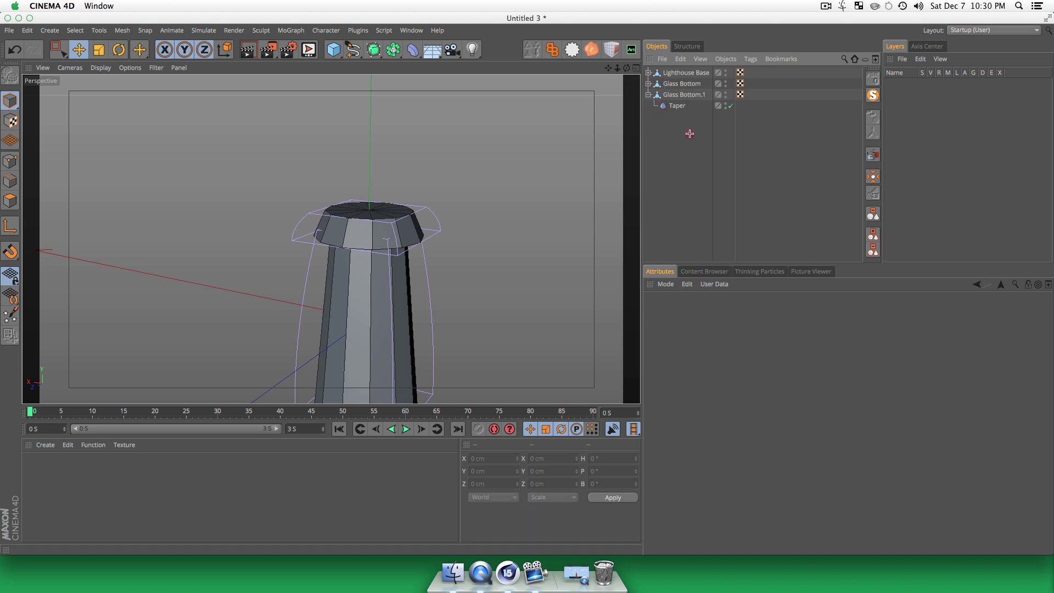
{"action": "left_click", "coordinate": [677, 106]}
{"action": "key", "text": "BackSpace"}
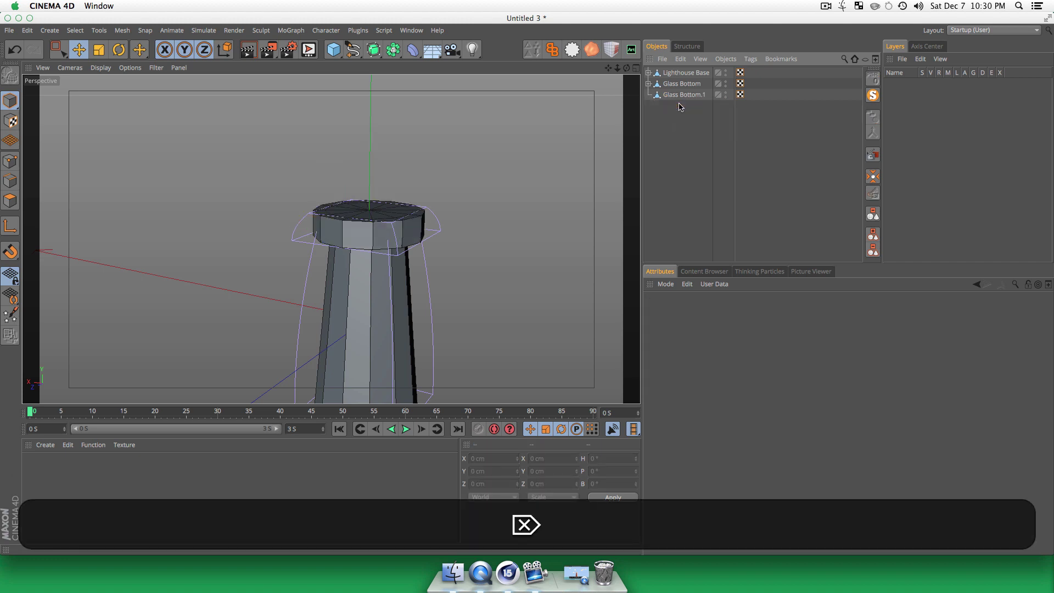
- Raise the untapered duplicate above Glass Bottom to a Y position of about 84.8 cm
{"action": "left_click", "coordinate": [684, 95]}
{"action": "key", "text": "e"}
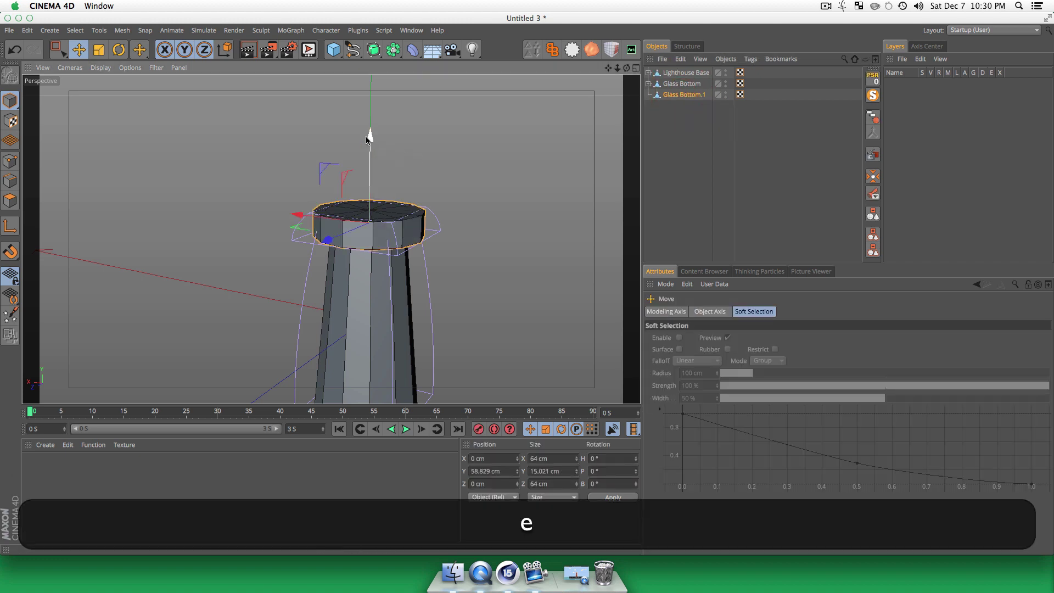
{"action": "left_click_drag", "start_coordinate": [365, 117], "coordinate": [399, 107]}
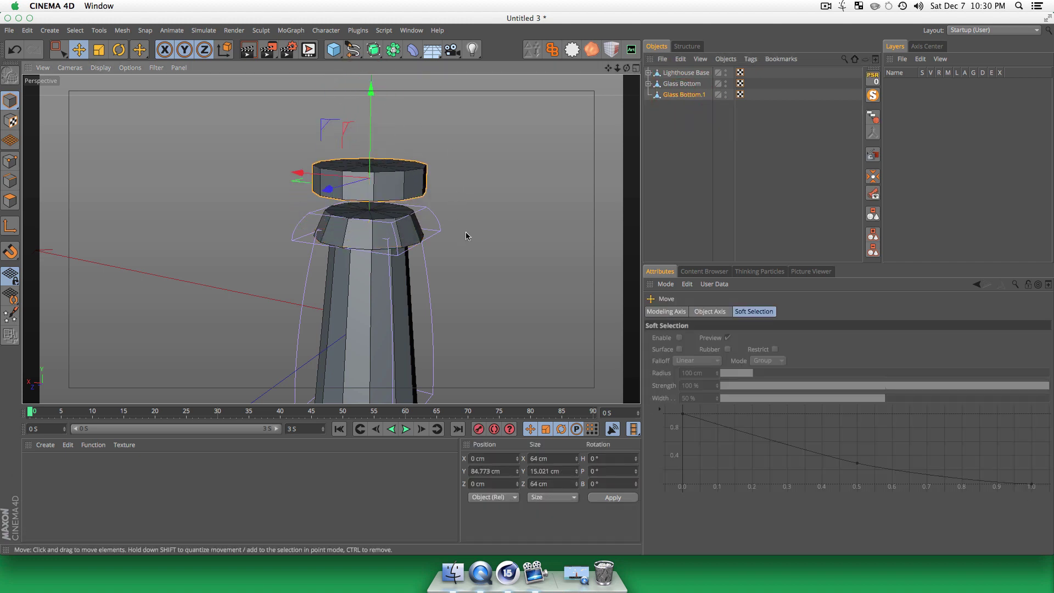
{"action": "left_click_drag", "start_coordinate": [472, 251], "coordinate": [252, 306]}
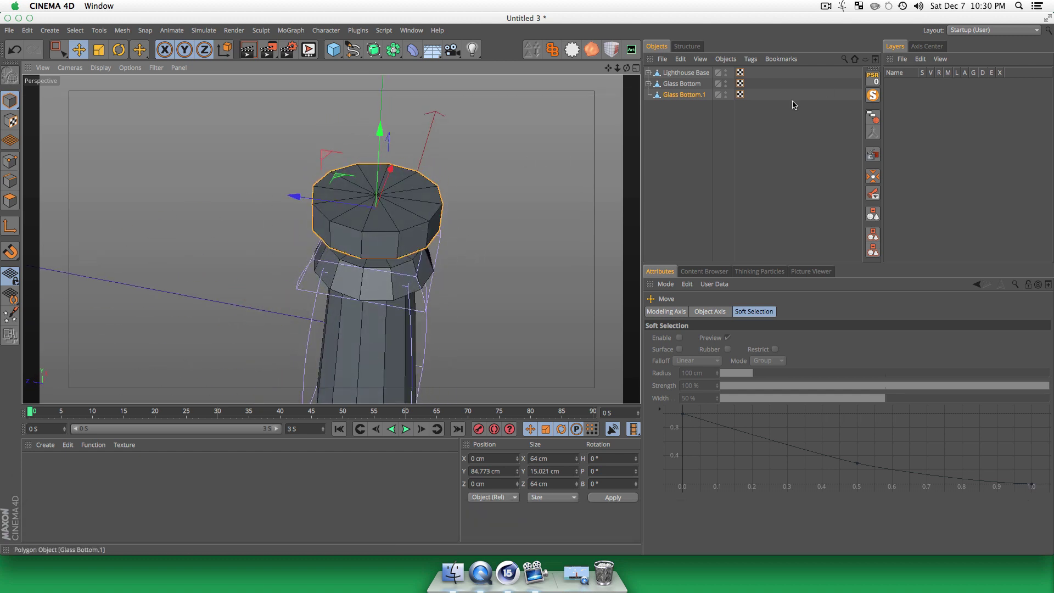
- Stretch the untapered duplicate along its Y axis to a height of about 34.6 cm
{"action": "left_click", "coordinate": [670, 130]}
{"action": "left_click", "coordinate": [684, 94]}
{"action": "key", "text": "t"}
{"action": "left_click_drag", "start_coordinate": [380, 126], "coordinate": [382, 23]}
{"action": "key", "text": "3"}
{"action": "left_click_drag", "start_coordinate": [383, 343], "coordinate": [458, 227]}
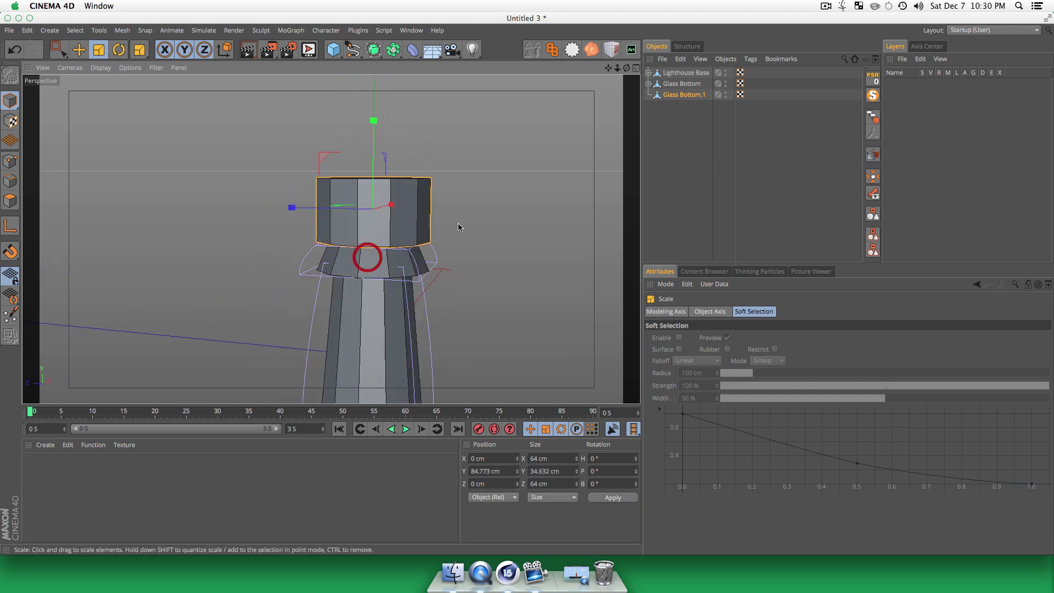
- Scale the untapered duplicate down uniformly to about 51 cm wide and 27.6 cm tall
{"action": "key", "text": "t"}
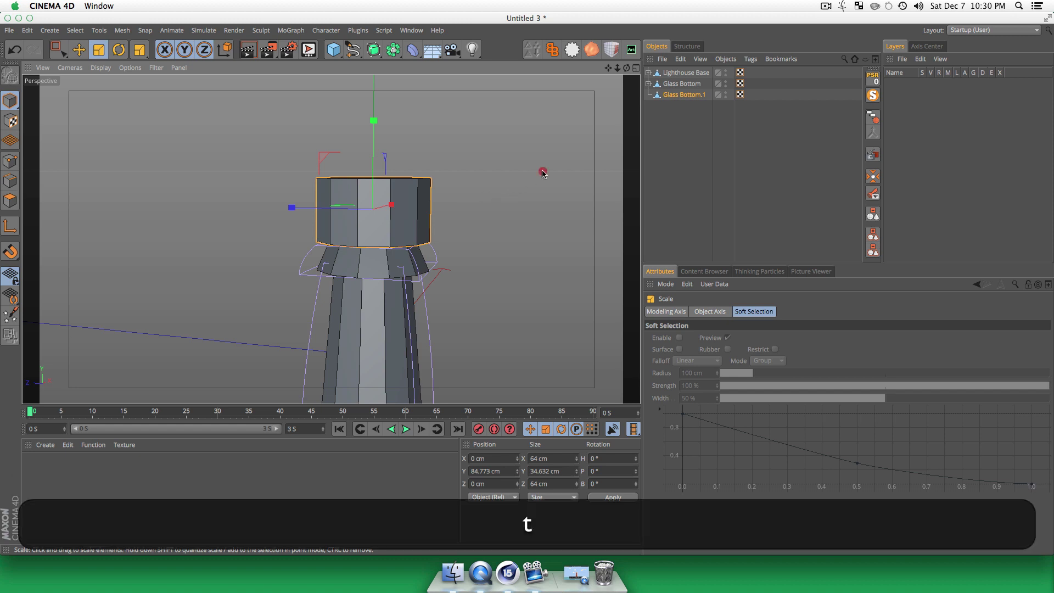
{"action": "left_click_drag", "start_coordinate": [542, 173], "coordinate": [452, 241]}
{"action": "key", "text": "3"}
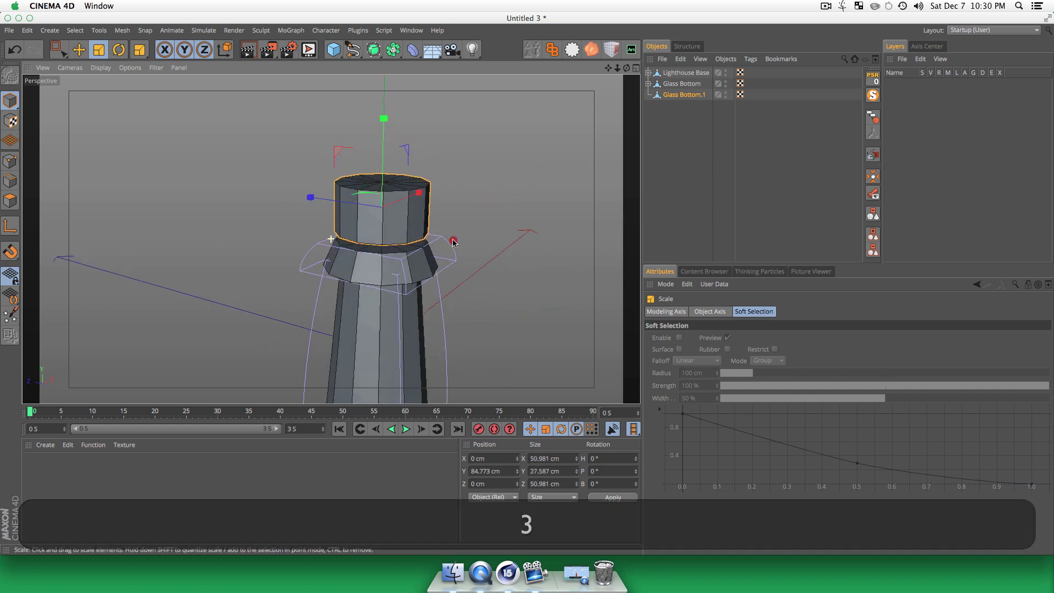
- Lower the scaled duplicate onto the top of Glass Bottom, to a Y position of about 78.9 cm
{"action": "key", "text": "e"}
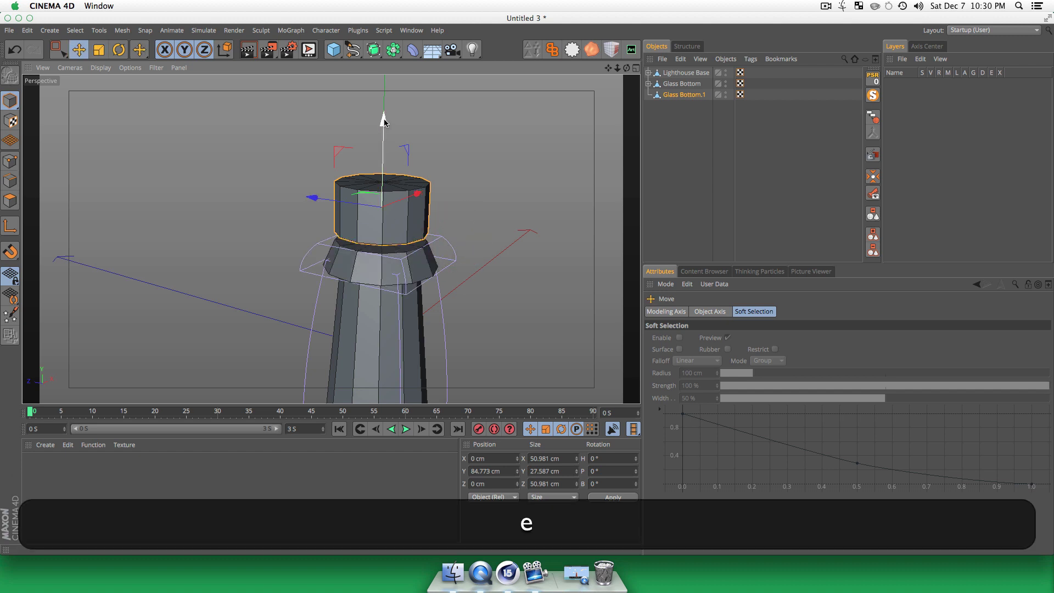
{"action": "left_click_drag", "start_coordinate": [383, 119], "coordinate": [385, 131]}
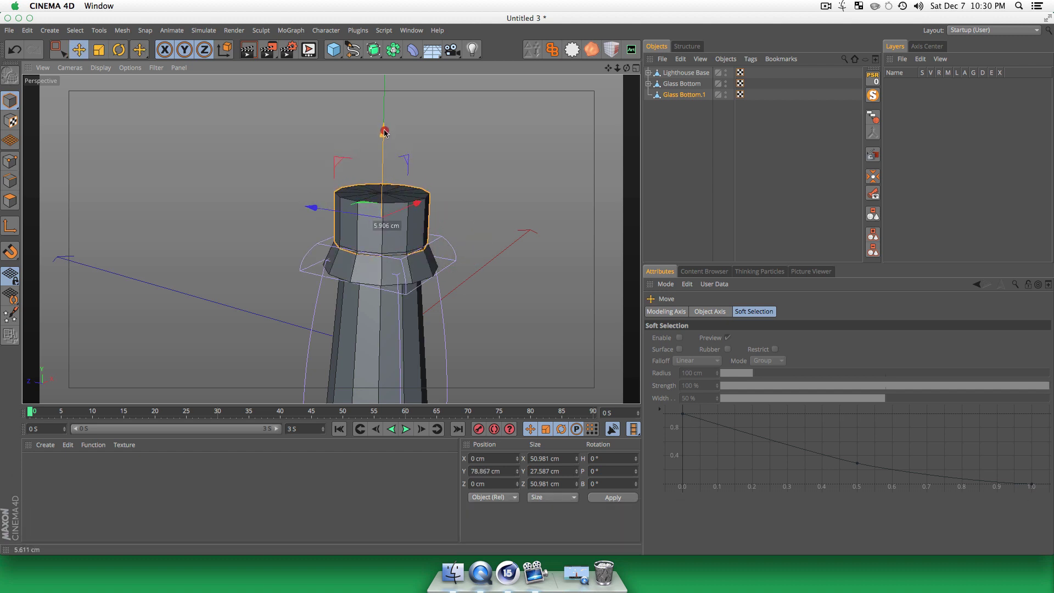
{"action": "left_click", "coordinate": [702, 122]}
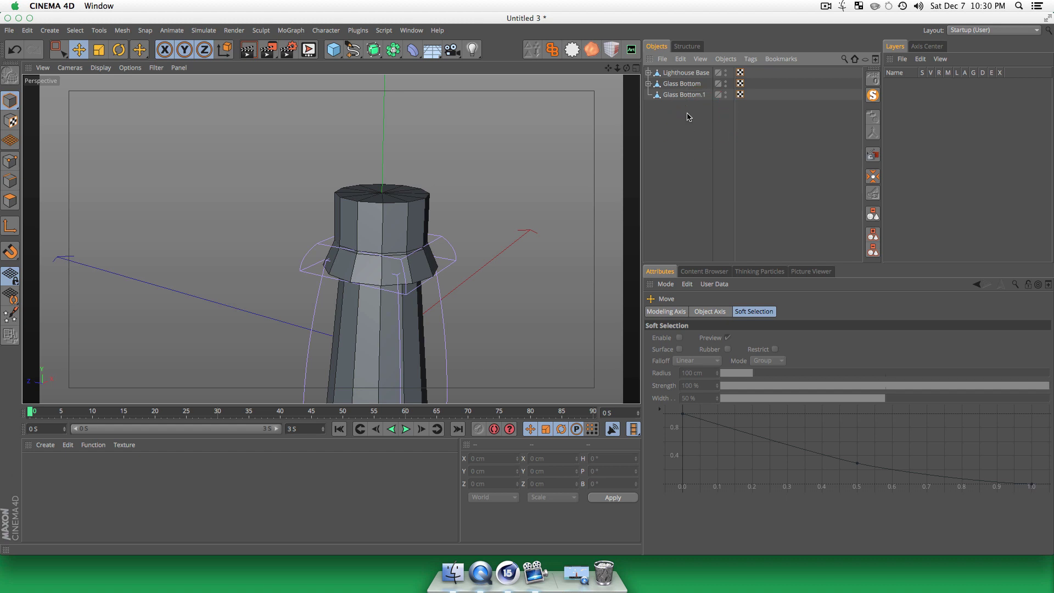
- Duplicate Glass Bottom.1 and scale the copy down uniformly to about 46.9 cm wide
{"action": "left_click", "coordinate": [679, 94]}
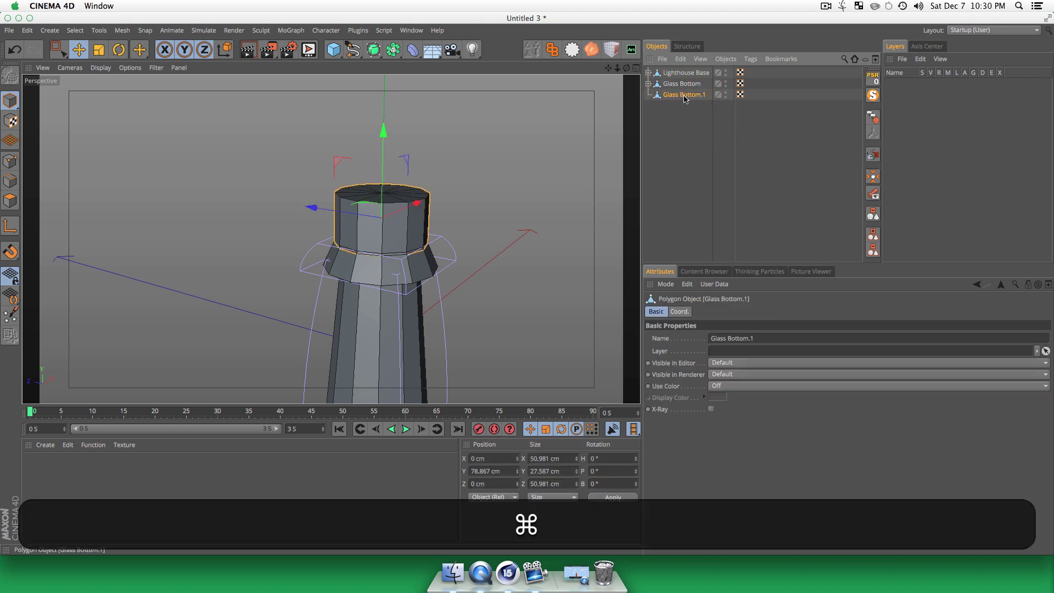
{"action": "left_click_drag", "start_coordinate": [684, 103], "coordinate": [682, 129], "text": "super"}
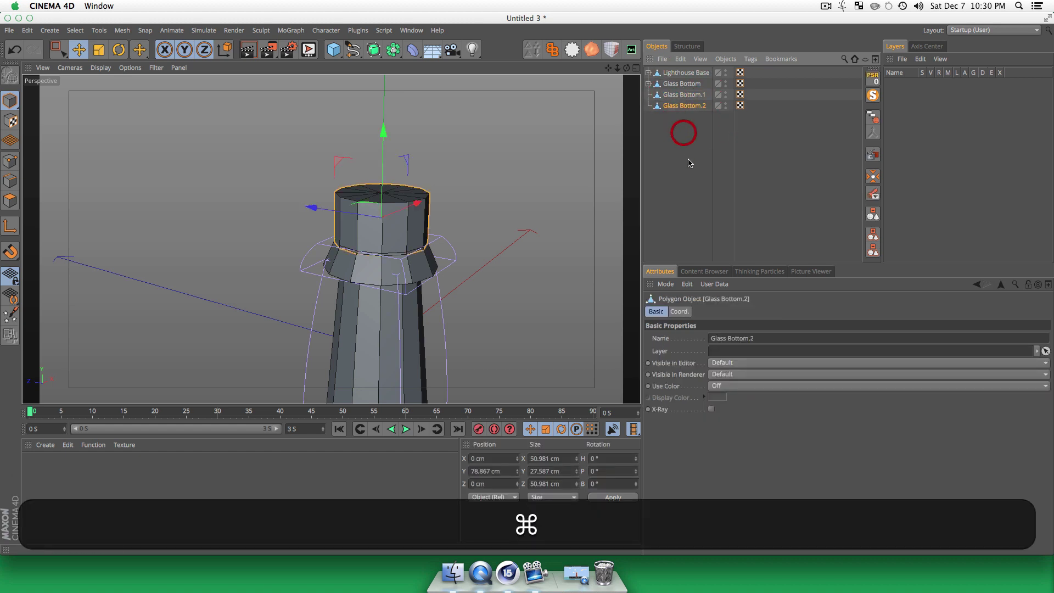
{"action": "left_click", "coordinate": [680, 105]}
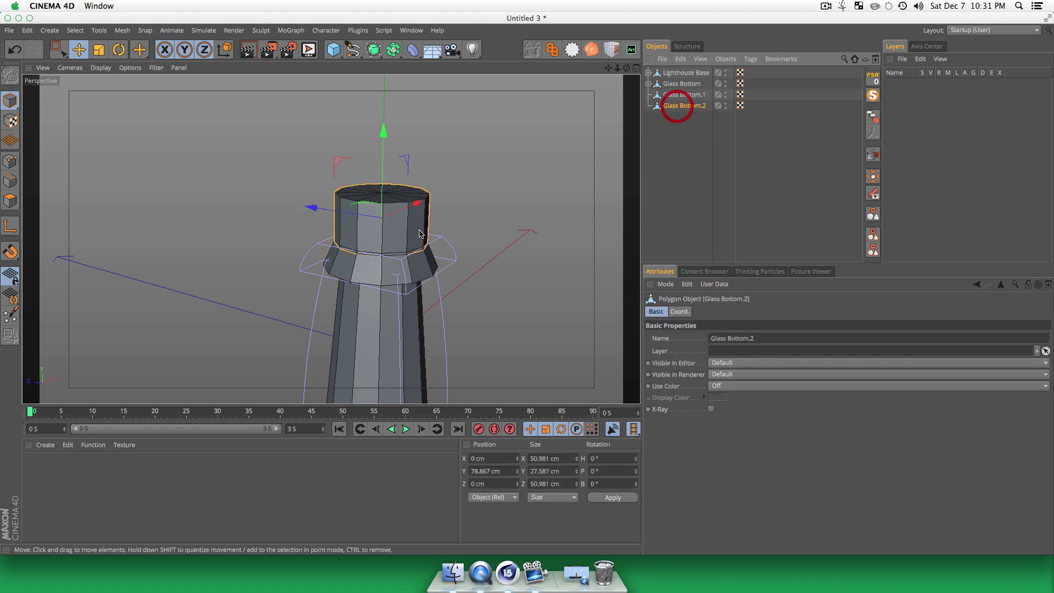
{"action": "key", "text": "t"}
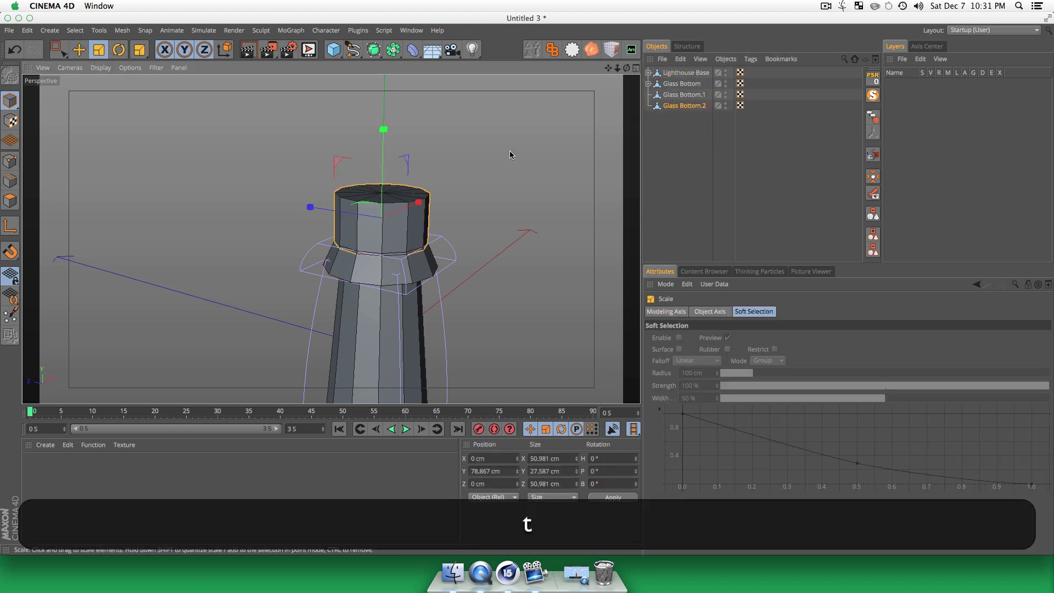
{"action": "left_click_drag", "start_coordinate": [511, 152], "coordinate": [483, 165]}
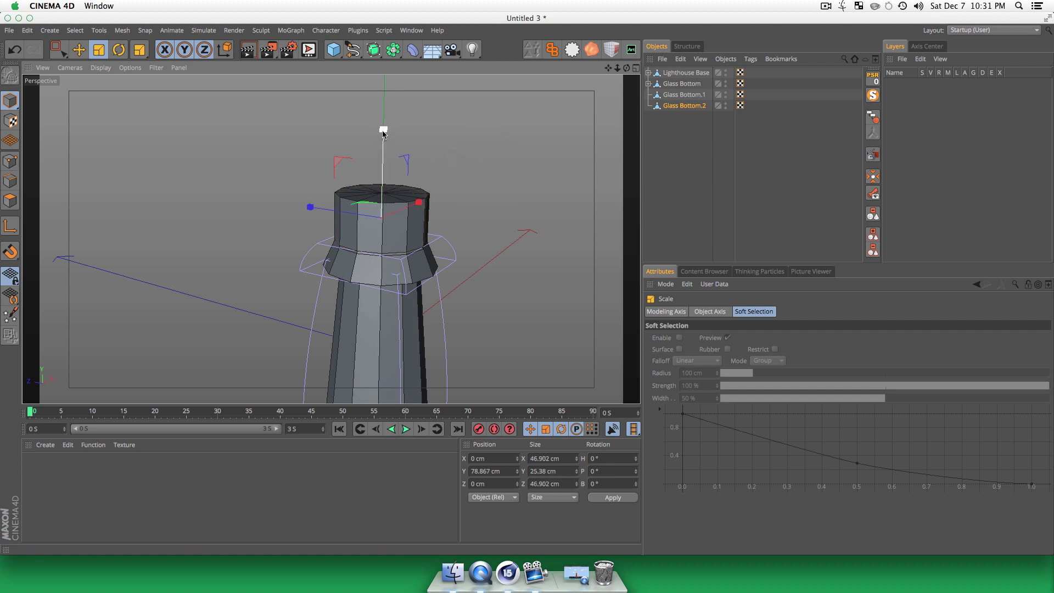
- Stretch the narrower copy along its Y axis to a height of about 44.3 cm
{"action": "left_click_drag", "start_coordinate": [379, 110], "coordinate": [447, 169]}
{"action": "key", "text": "3"}
{"action": "left_click_drag", "start_coordinate": [407, 261], "coordinate": [348, 207]}
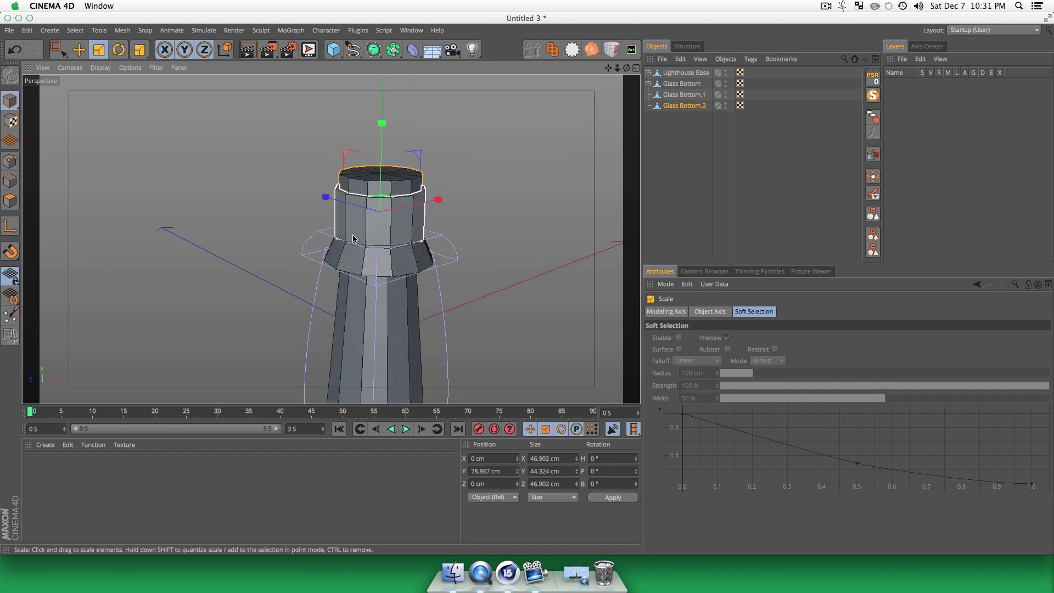
{"action": "left_click", "coordinate": [687, 147]}
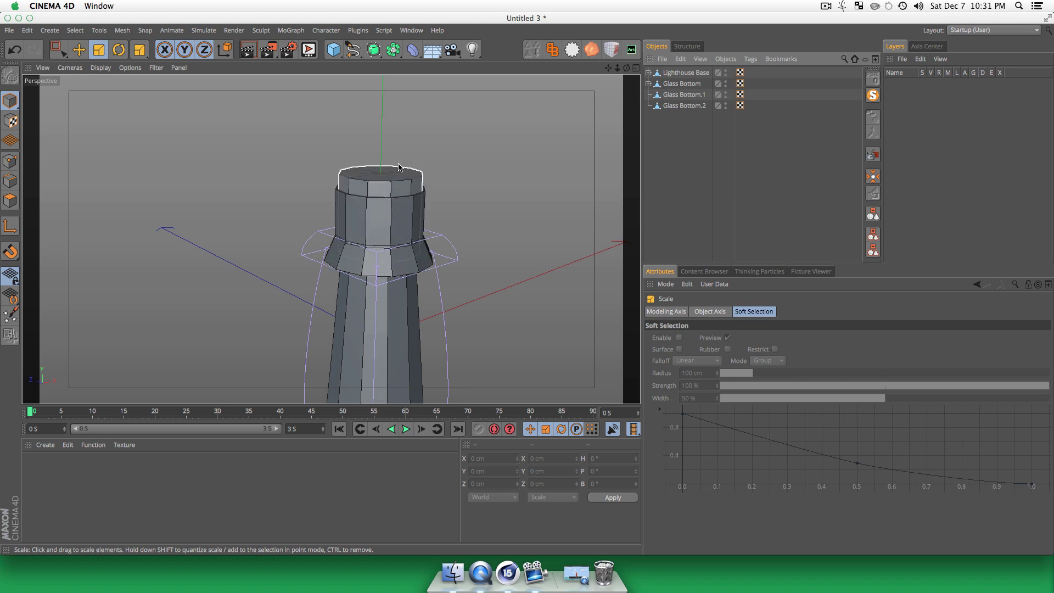
- Hollow out Glass Bottom.1 by nesting it and Glass Bottom.2 in a new Boole that subtracts the narrower cylinder
{"action": "key", "text": "3"}
{"action": "left_click_drag", "start_coordinate": [470, 216], "coordinate": [324, 254]}
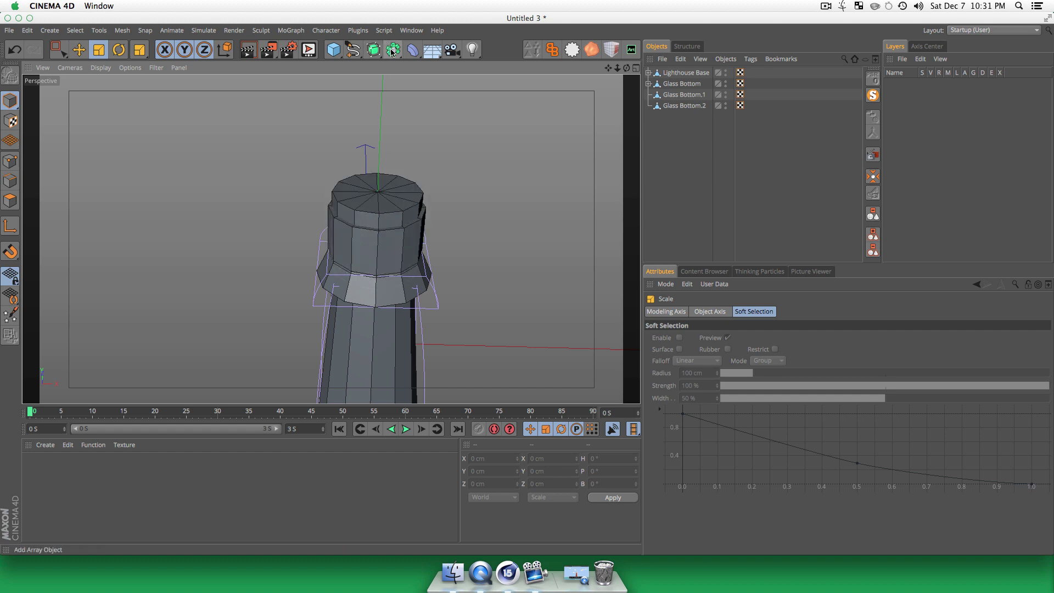
{"action": "left_click_drag", "start_coordinate": [392, 52], "coordinate": [600, 72]}
{"action": "left_click_drag", "start_coordinate": [673, 72], "coordinate": [666, 181]}
{"action": "left_click", "coordinate": [703, 179]}
{"action": "left_click", "coordinate": [679, 108]}
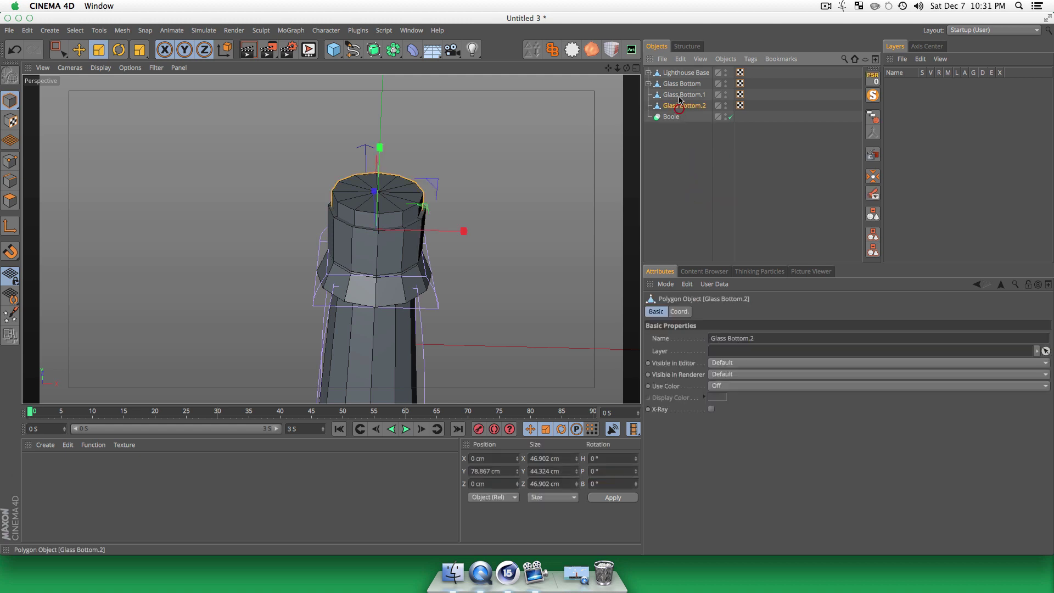
{"action": "left_click", "coordinate": [687, 97], "text": "shift"}
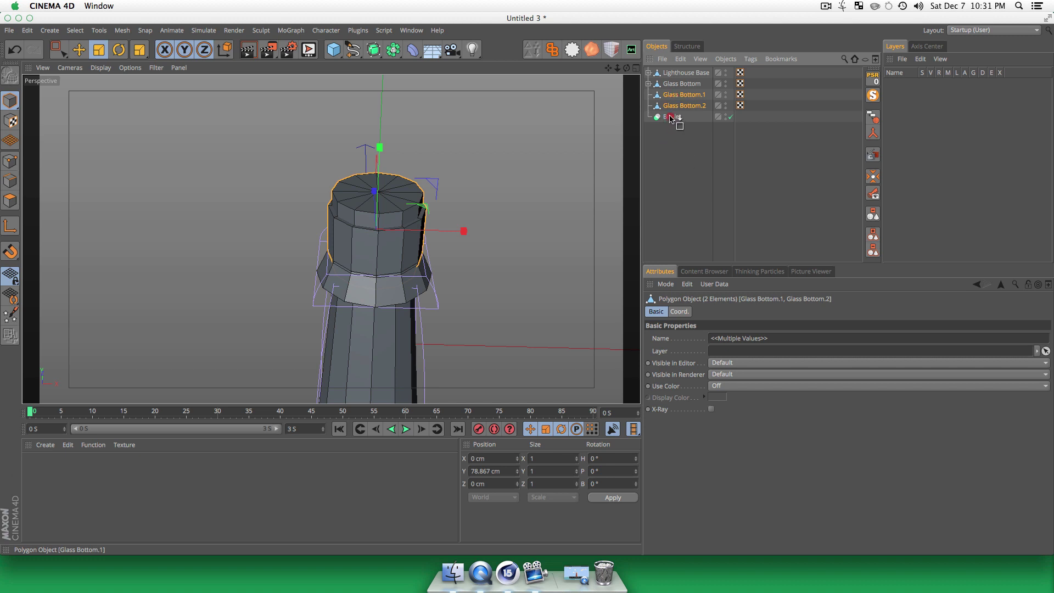
{"action": "left_click_drag", "start_coordinate": [671, 118], "coordinate": [670, 117]}
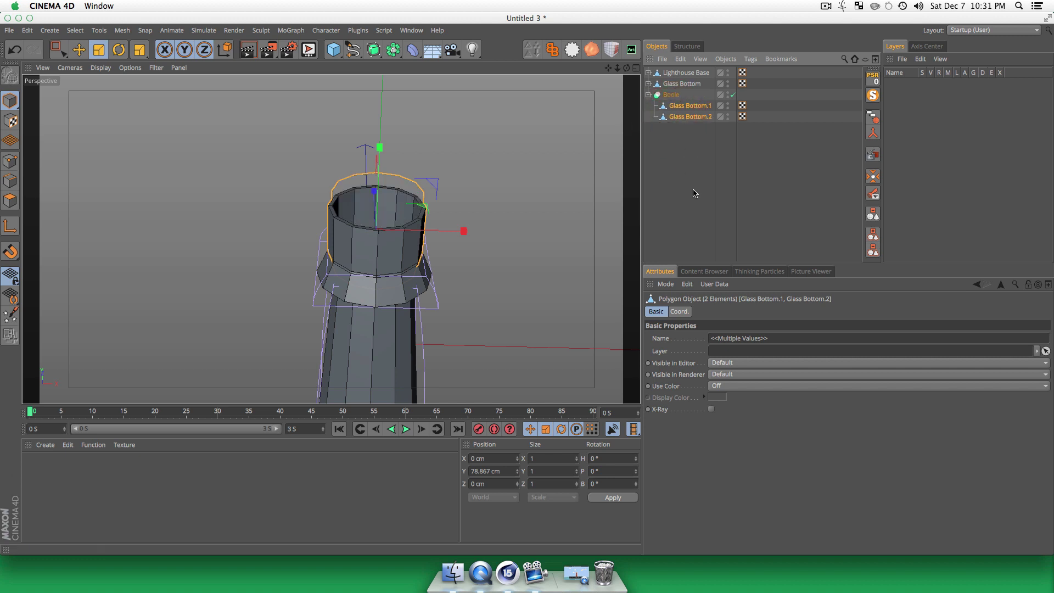
- Examine the hollowed cylinder's rim and wall from several angles and at close range
{"action": "left_click", "coordinate": [693, 190]}
{"action": "key", "text": "3"}
{"action": "left_click_drag", "start_coordinate": [235, 252], "coordinate": [293, 156]}
{"action": "key", "text": "3"}
{"action": "key", "text": "1"}
{"action": "key", "text": "3"}
{"action": "key", "text": "3"}
{"action": "key", "text": "1"}
{"action": "key", "text": "3"}
{"action": "left_click", "coordinate": [666, 141]}
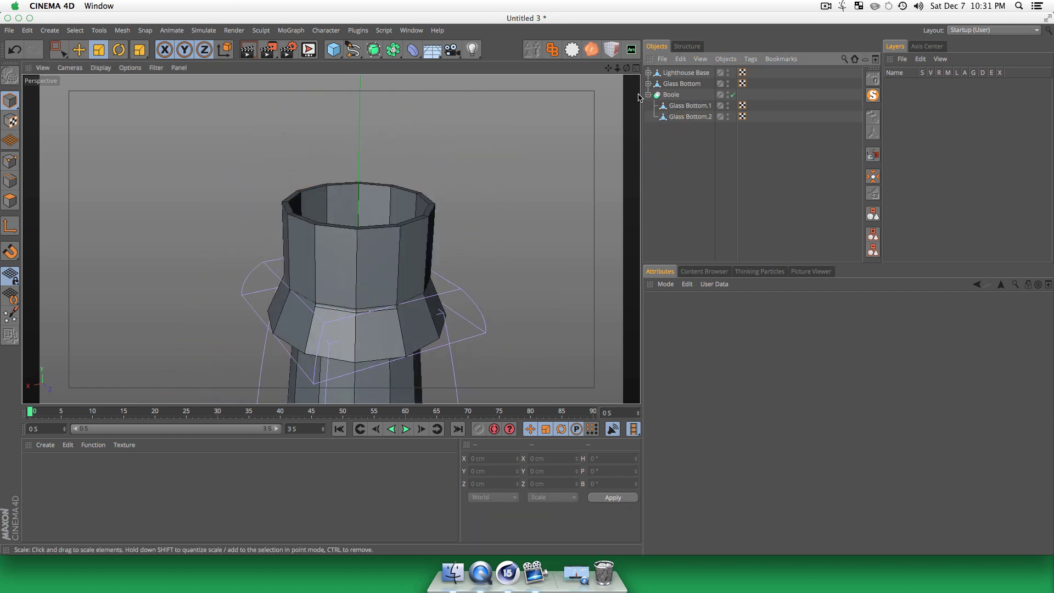
- Collapse the Boole's hierarchy and rename the Boole as Glass
{"action": "left_click", "coordinate": [648, 95]}
{"action": "left_click", "coordinate": [670, 95]}
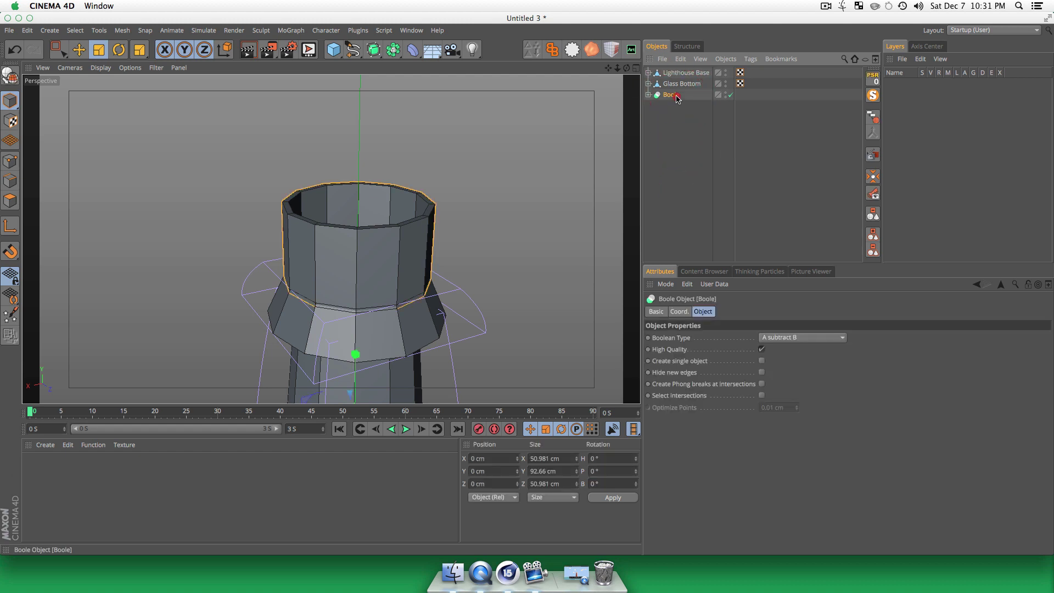
{"action": "double_click", "coordinate": [670, 95]}
{"action": "type", "text": "Glass"}
{"action": "key", "text": "Return"}
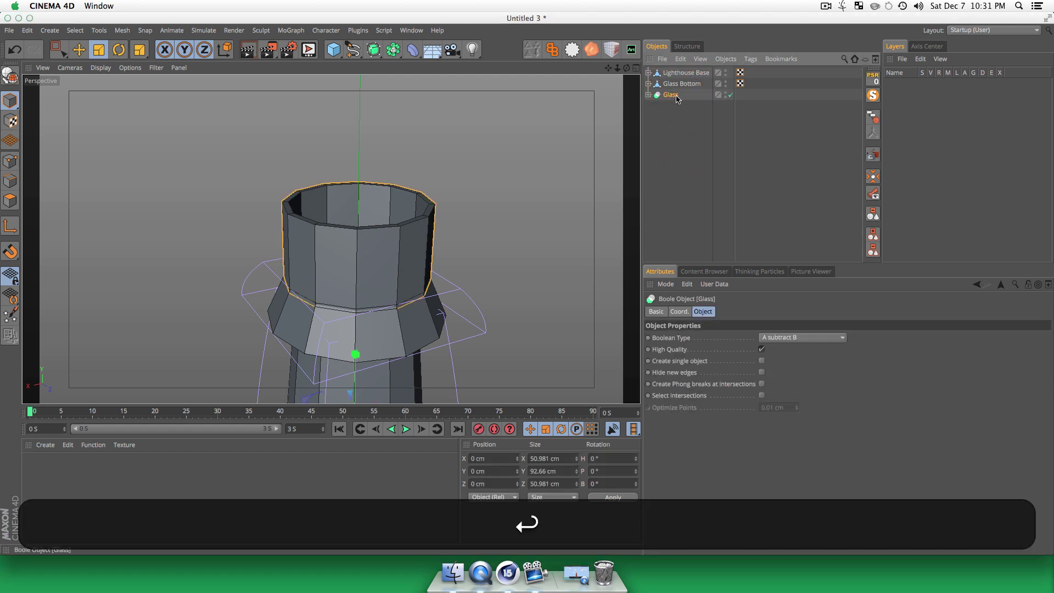
- Make the Glass Boole editable and merge it with its children into one object using Connect Objects + Delete
{"action": "right_click", "coordinate": [676, 97]}
{"action": "key", "text": "Escape"}
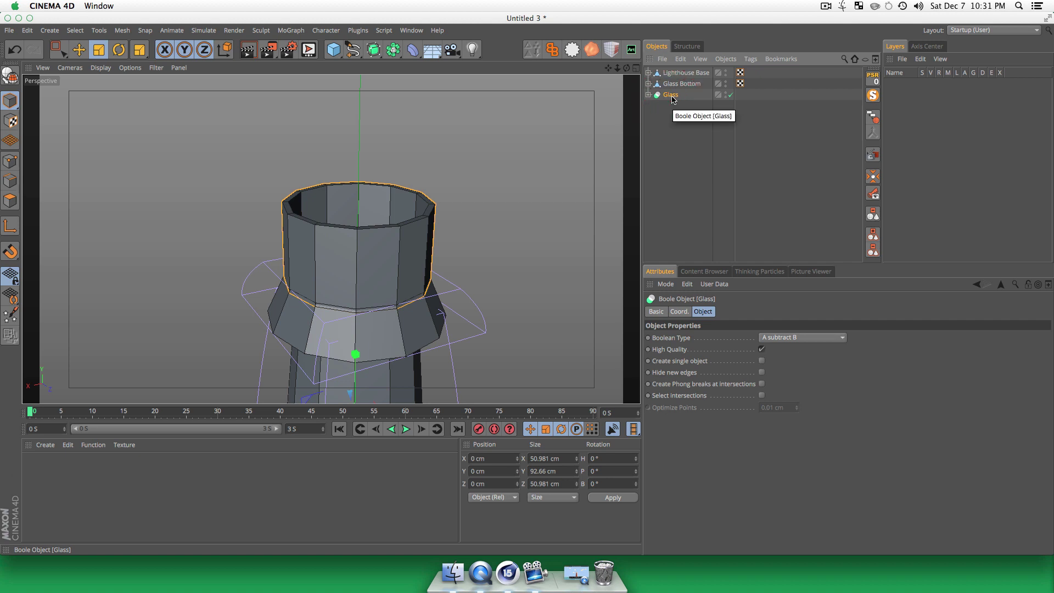
{"action": "key", "text": "c"}
{"action": "left_click", "coordinate": [687, 141]}
{"action": "right_click", "coordinate": [672, 96]}
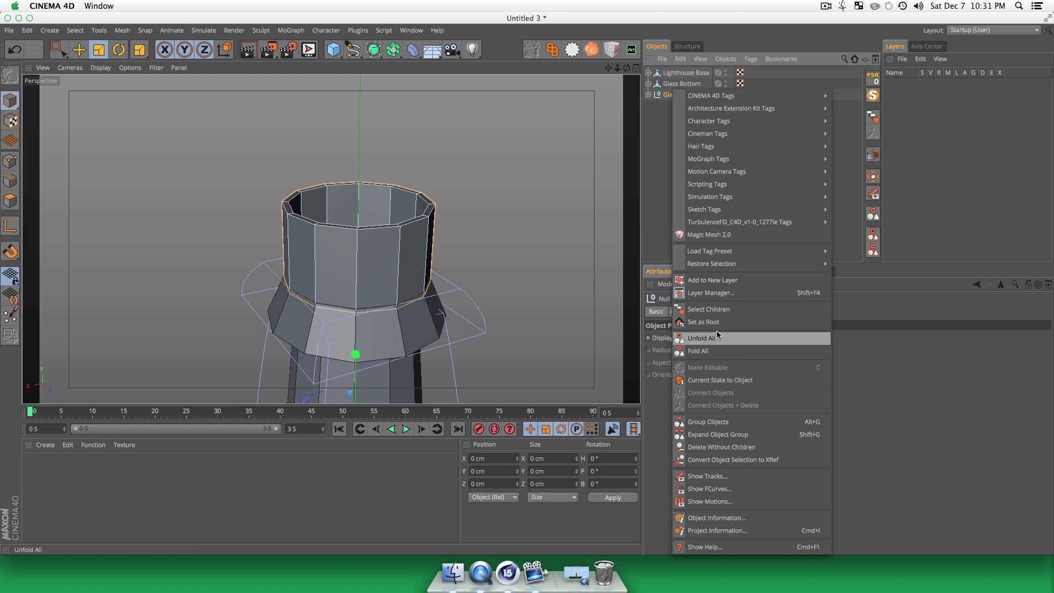
{"action": "left_click", "coordinate": [712, 309]}
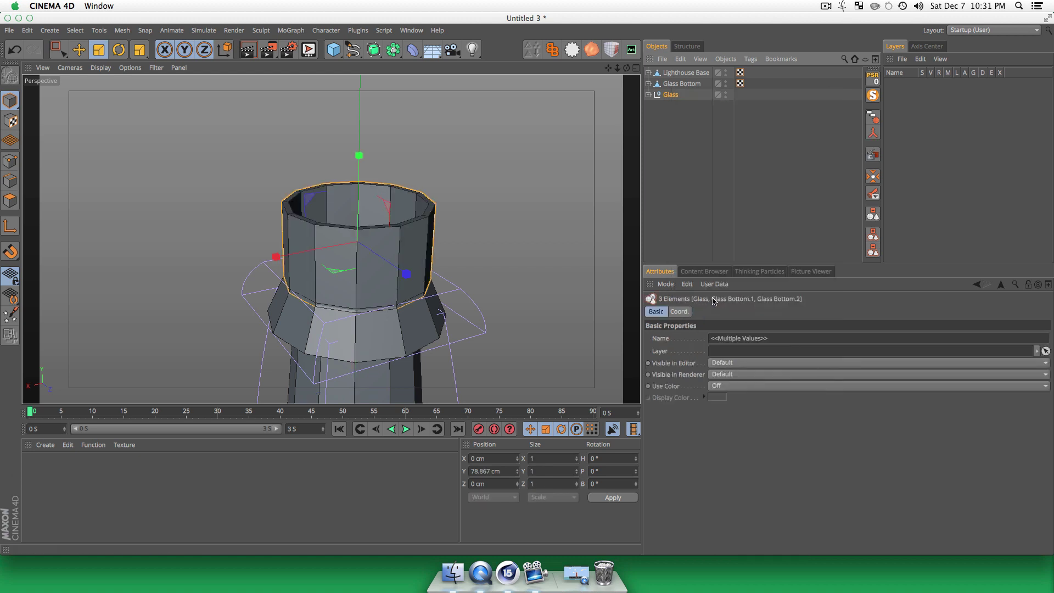
{"action": "right_click", "coordinate": [674, 99]}
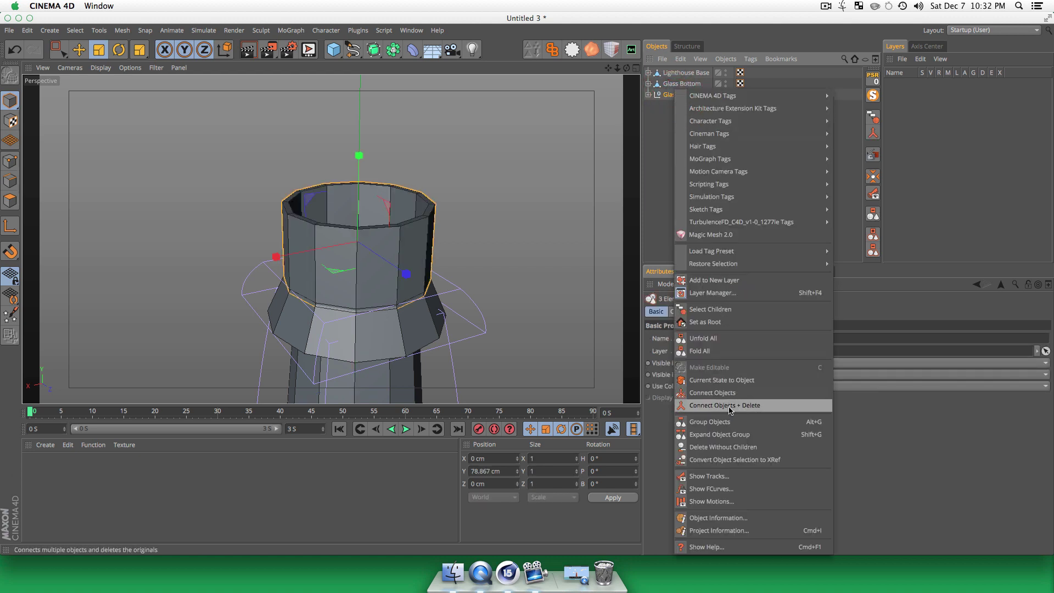
{"action": "left_click", "coordinate": [729, 406]}
{"action": "left_click", "coordinate": [665, 119]}
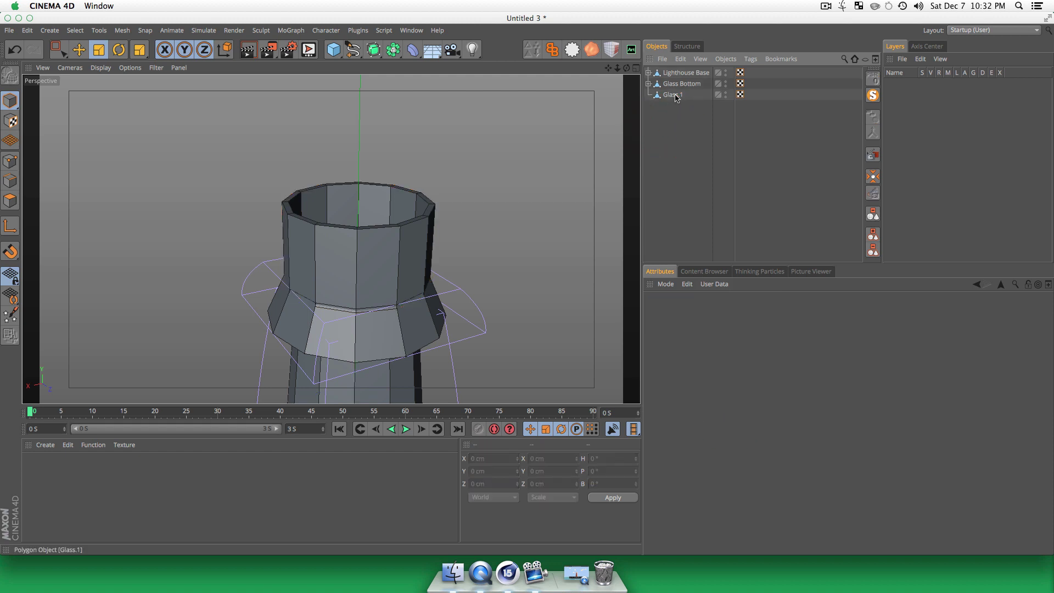
- Rename the merged hollow cylinder as Glass Middle
{"action": "left_click", "coordinate": [674, 96]}
{"action": "double_click", "coordinate": [675, 96]}
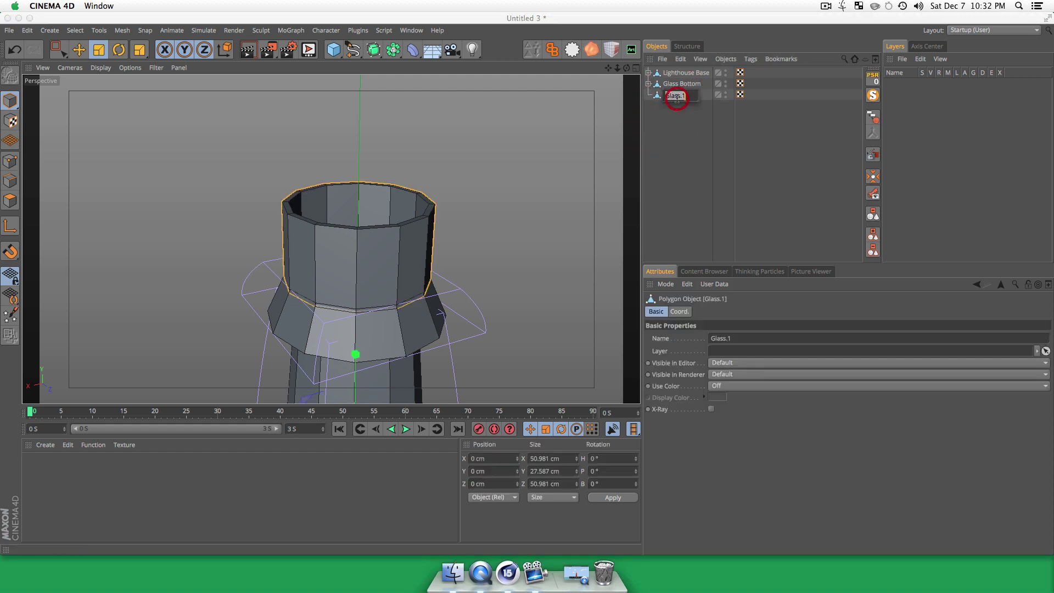
{"action": "type", "text": "Glass M"}
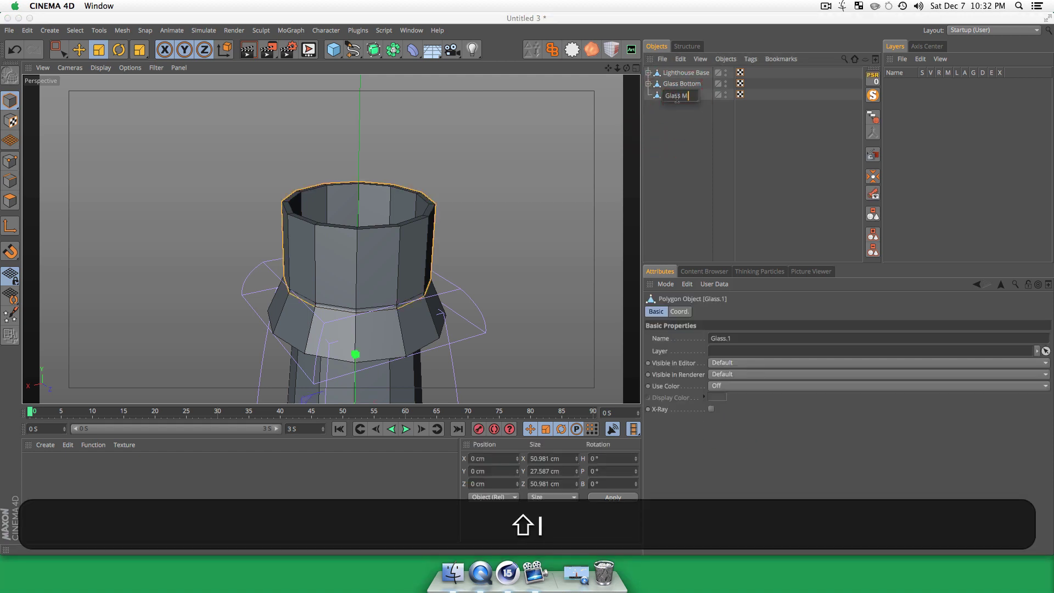
{"action": "type", "text": "iddle"}
{"action": "key", "text": "Return"}
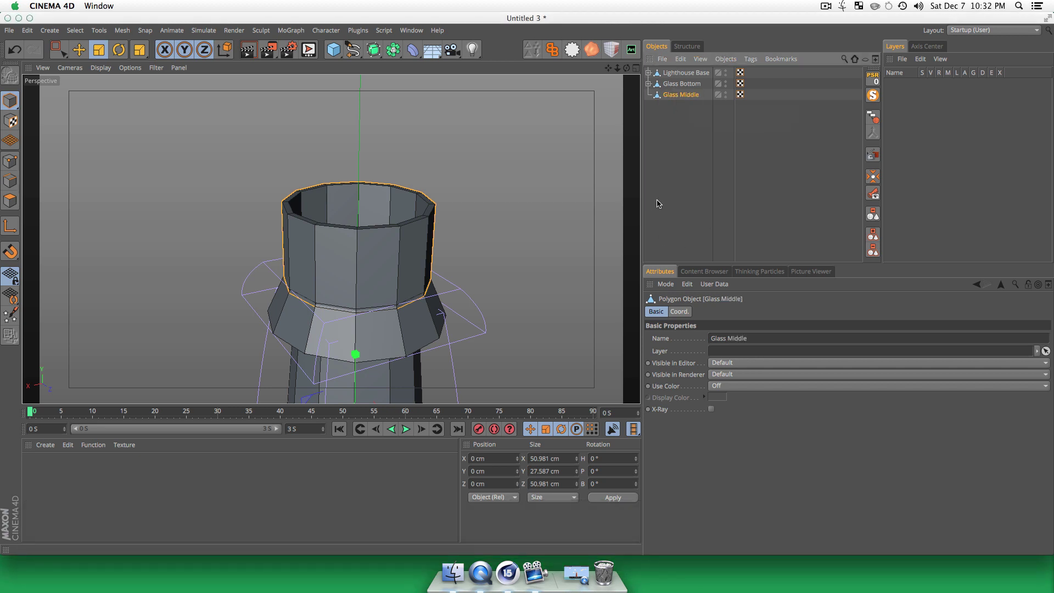
- Duplicate Glass Bottom, placing the copy below Glass Middle in the object hierarchy
{"action": "key", "text": "3"}
{"action": "left_click_drag", "start_coordinate": [362, 286], "coordinate": [247, 291]}
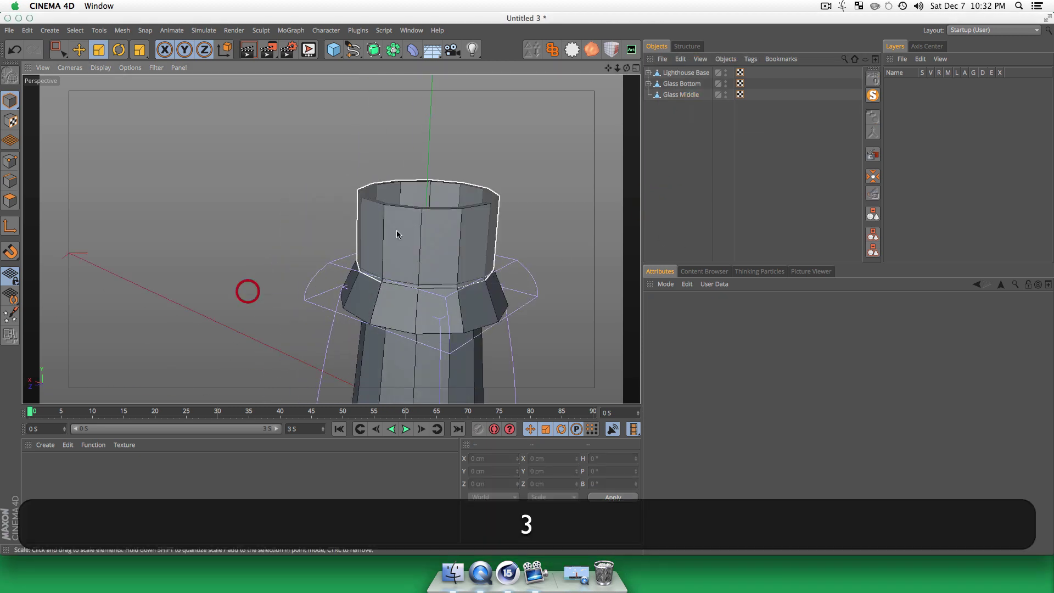
{"action": "left_click", "coordinate": [685, 85]}
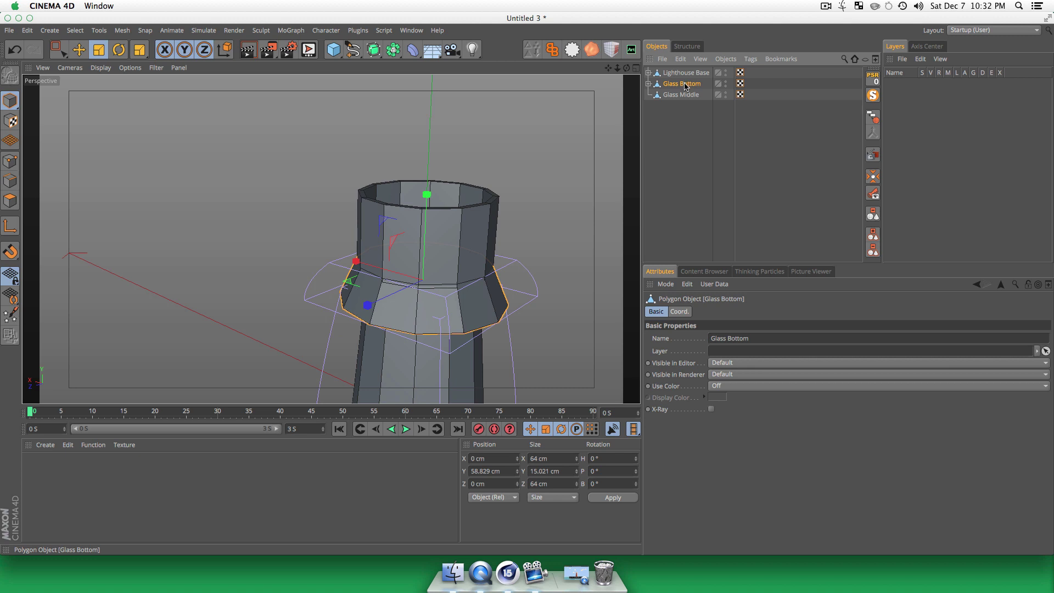
{"action": "key", "text": "super"}
{"action": "left_click", "coordinate": [689, 126]}
- Rename the copy of Glass Bottom as Glass Top
{"action": "left_click", "coordinate": [685, 105]}
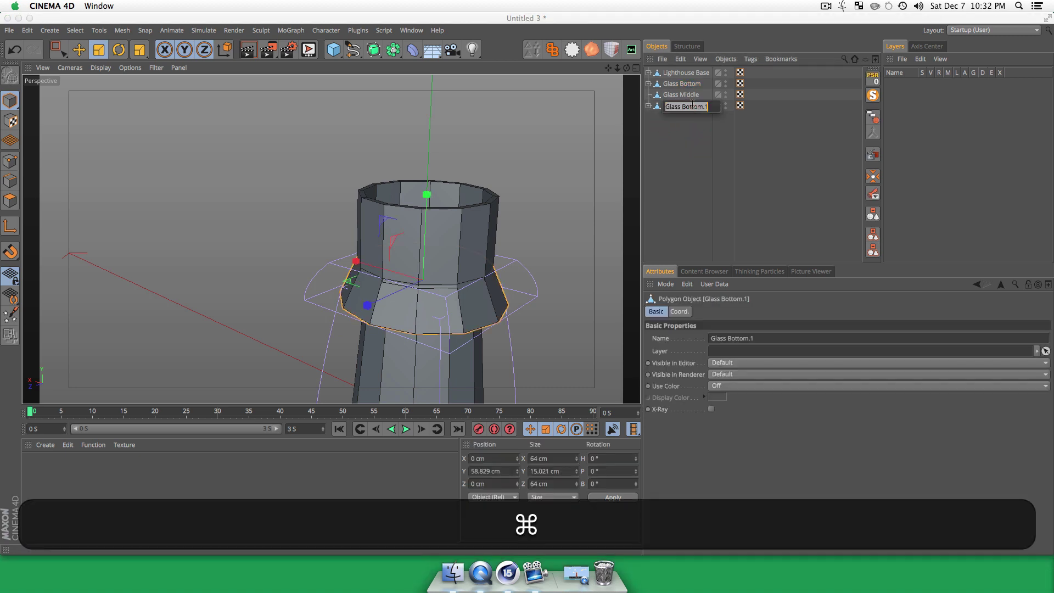
{"action": "double_click", "coordinate": [686, 106]}
{"action": "key", "text": "Right"}
{"action": "type", "text": "Top Lighthouse"}
{"action": "key", "text": "Return"}
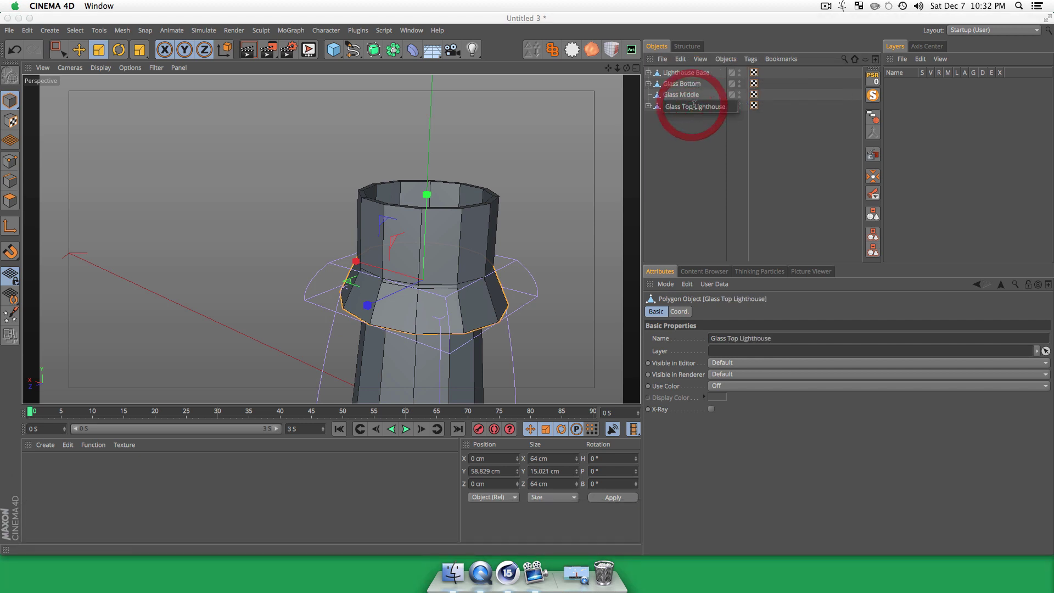
{"action": "left_click_drag", "start_coordinate": [692, 106], "coordinate": [847, 116]}
{"action": "key", "text": "BackSpace"}
{"action": "key", "text": "BackSpace"}
{"action": "key", "text": "BackSpace"}
{"action": "key", "text": "Return"}
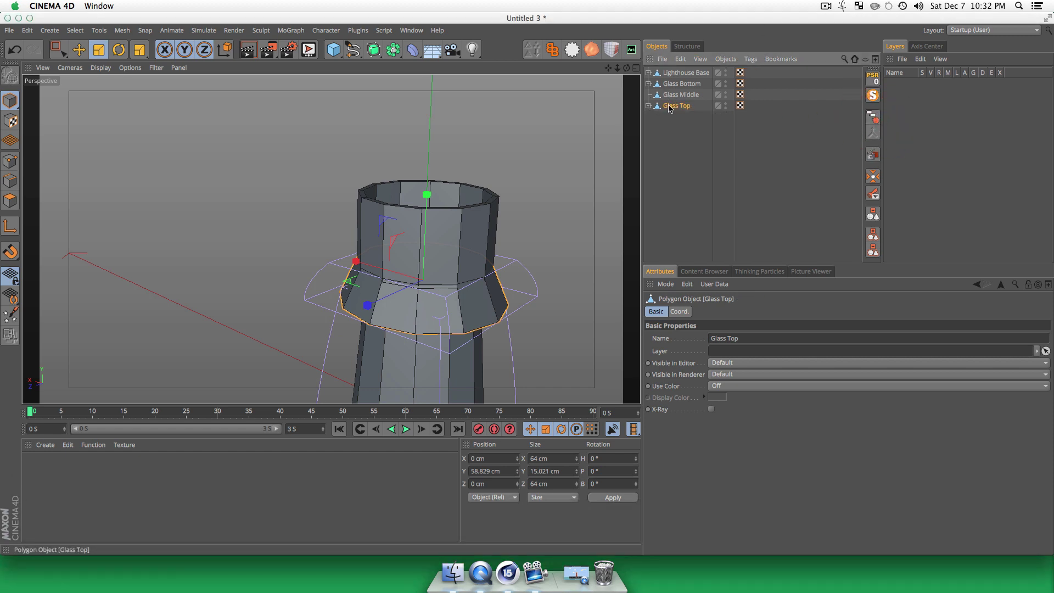
- Raise Glass Top onto the upper rim of Glass Middle, to a Y position of about 95.4 cm
{"action": "key", "text": "e"}
{"action": "left_click_drag", "start_coordinate": [425, 203], "coordinate": [423, 101]}
{"action": "key", "text": "3"}
{"action": "left_click_drag", "start_coordinate": [362, 241], "coordinate": [435, 254]}
{"action": "left_click", "coordinate": [682, 122]}
- Increase the strength of Glass Top's Taper until its upper end narrows to a pointed roof
{"action": "left_click", "coordinate": [648, 105]}
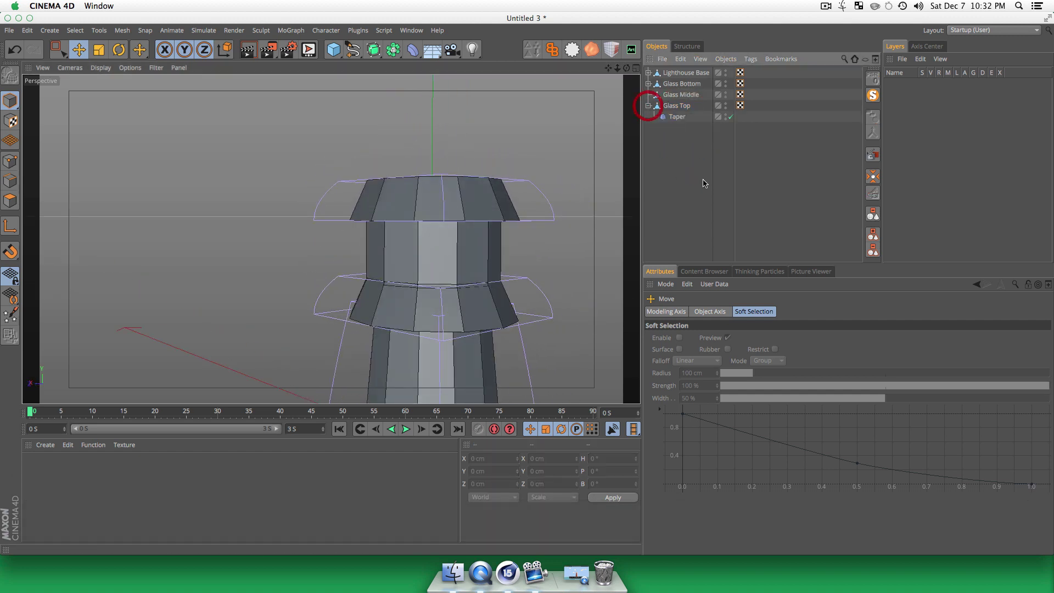
{"action": "left_click", "coordinate": [694, 178]}
{"action": "left_click", "coordinate": [677, 116]}
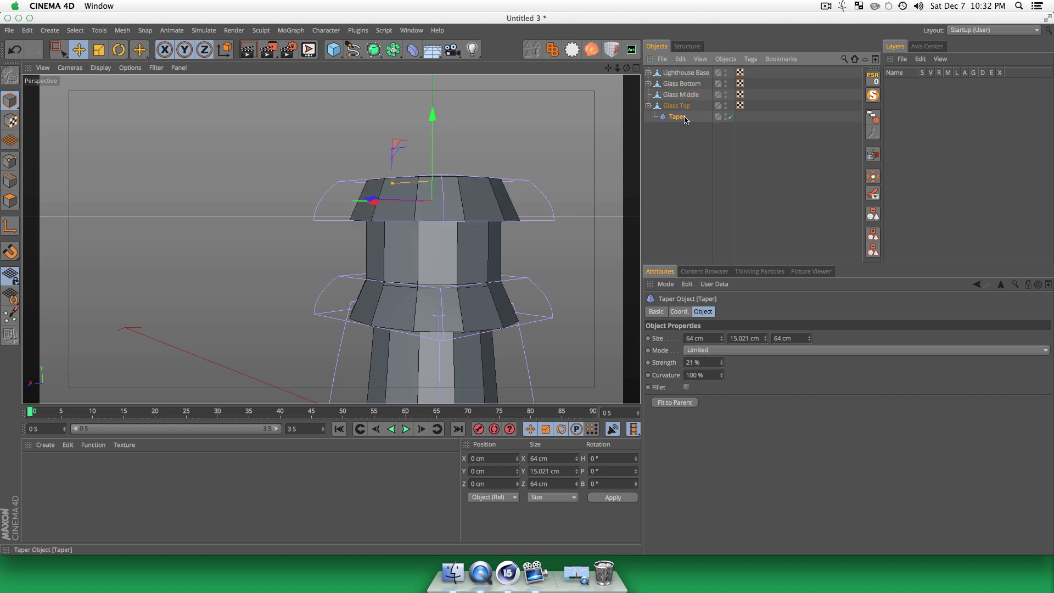
{"action": "left_click_drag", "start_coordinate": [721, 365], "coordinate": [721, 324]}
{"action": "left_click", "coordinate": [590, 172]}
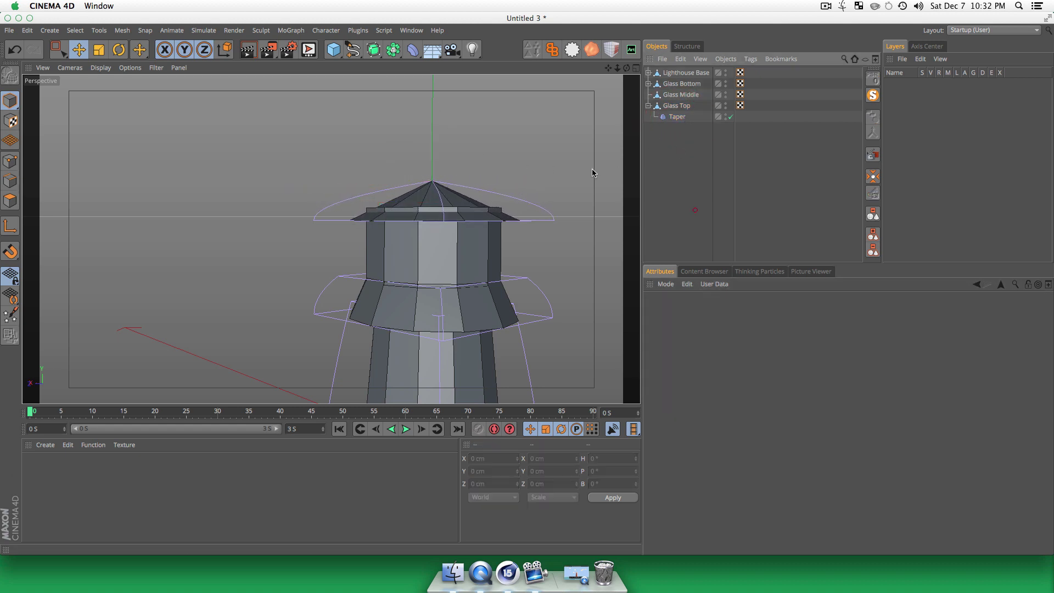
- Raise Glass Top slightly so the roof caps Glass Middle, and scale it down a little uniformly
{"action": "left_click", "coordinate": [681, 106]}
{"action": "key", "text": "e"}
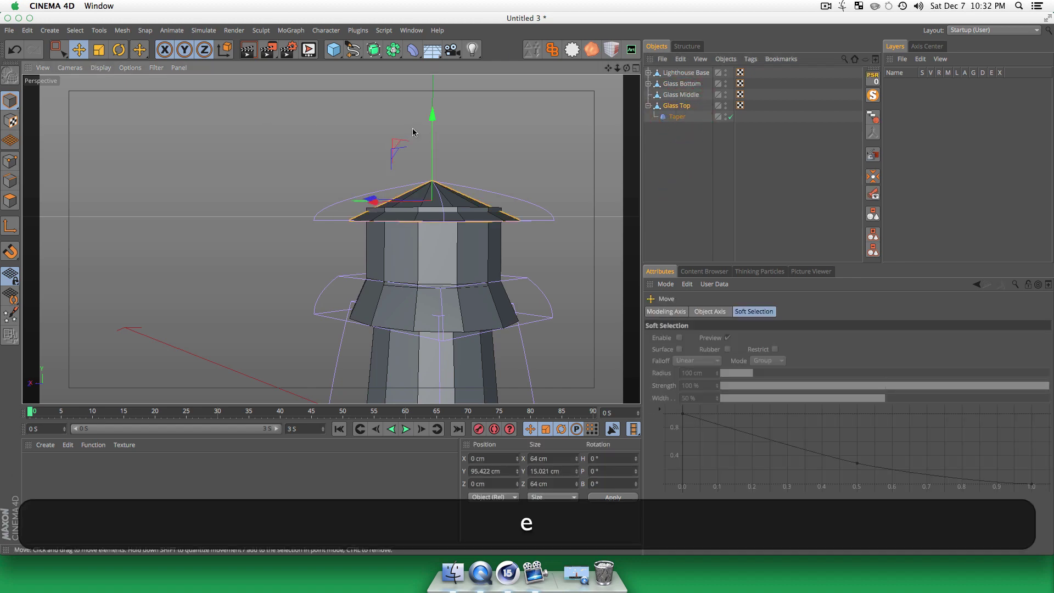
{"action": "left_click_drag", "start_coordinate": [430, 109], "coordinate": [431, 111]}
{"action": "key", "text": "3"}
{"action": "mouse_move", "coordinate": [527, 177]}
{"action": "left_mouse_down"}
{"action": "mouse_move", "coordinate": [541, 220]}
{"action": "mouse_move", "coordinate": [527, 177]}
{"action": "mouse_move", "coordinate": [513, 177]}
{"action": "left_mouse_up"}
{"action": "key", "text": "t"}
{"action": "left_click", "coordinate": [662, 210]}
- Examine the proportions of the whole lighthouse from base to roof
{"action": "key", "text": "3"}
{"action": "left_click_drag", "start_coordinate": [471, 242], "coordinate": [447, 197]}
{"action": "scroll", "coordinate": [461, 277], "scroll_direction": "down", "scroll_amount": 5}
{"action": "key", "text": "1"}
{"action": "scroll", "coordinate": [450, 211], "scroll_direction": "down", "scroll_amount": 3}
{"action": "key", "text": "2"}
{"action": "left_click_drag", "start_coordinate": [439, 327], "coordinate": [444, 283]}
{"action": "key", "text": "3"}
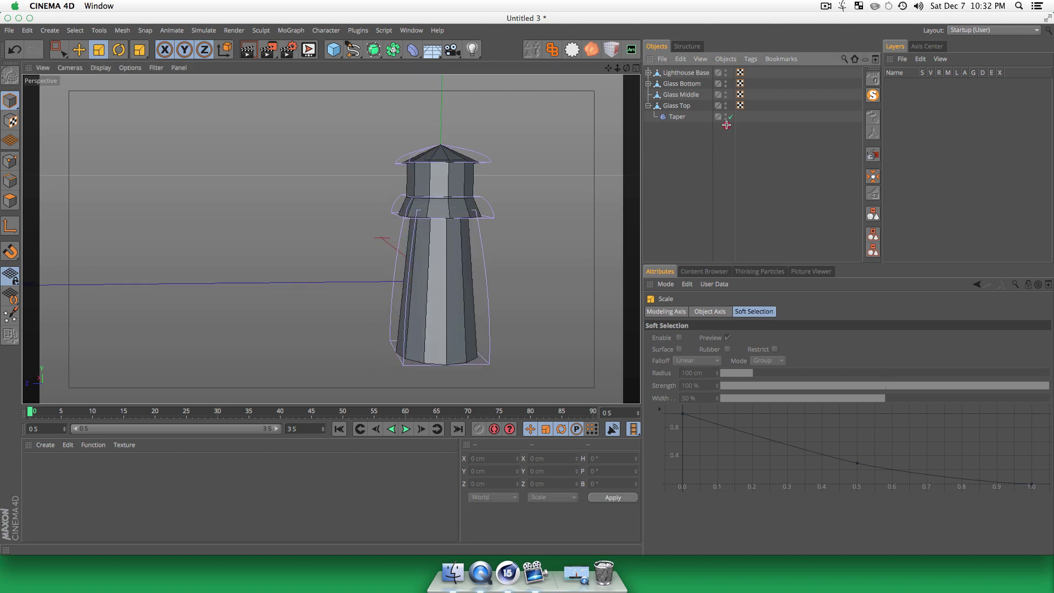
- Scale Glass Bottom down slightly and uniformly to narrow the flared ring above the tower
{"action": "left_click", "coordinate": [680, 95]}
{"action": "left_click", "coordinate": [686, 83]}
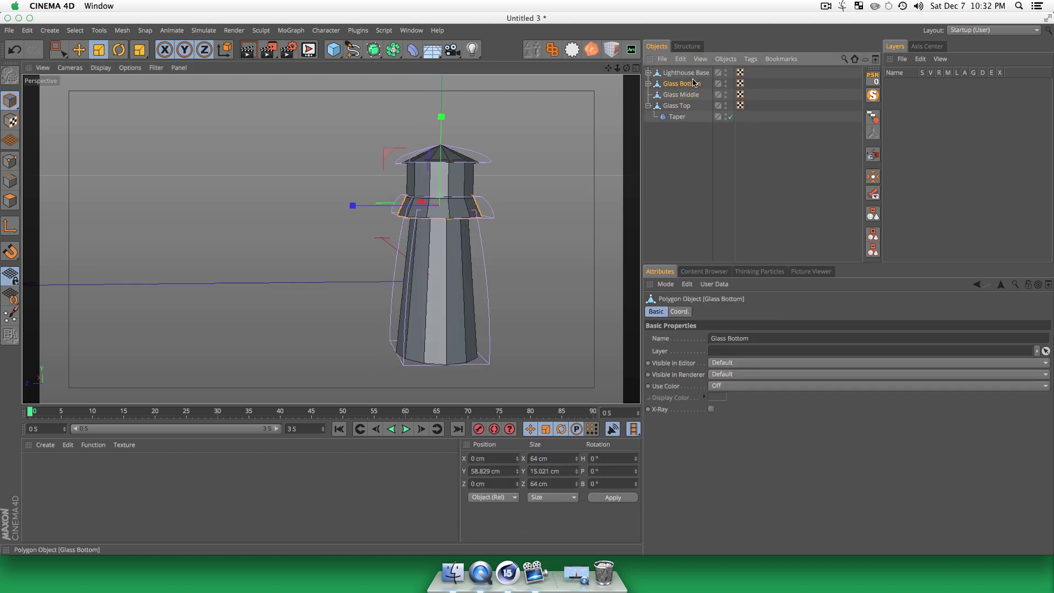
{"action": "key", "text": "t"}
{"action": "left_click_drag", "start_coordinate": [545, 184], "coordinate": [516, 200]}
{"action": "scroll", "coordinate": [457, 202], "scroll_direction": "up", "scroll_amount": 5}
- Scale Glass Middle and Glass Top, together with its Taper, down slightly as one selection
{"action": "left_click", "coordinate": [685, 96]}
{"action": "left_click", "coordinate": [683, 110], "text": "shift"}
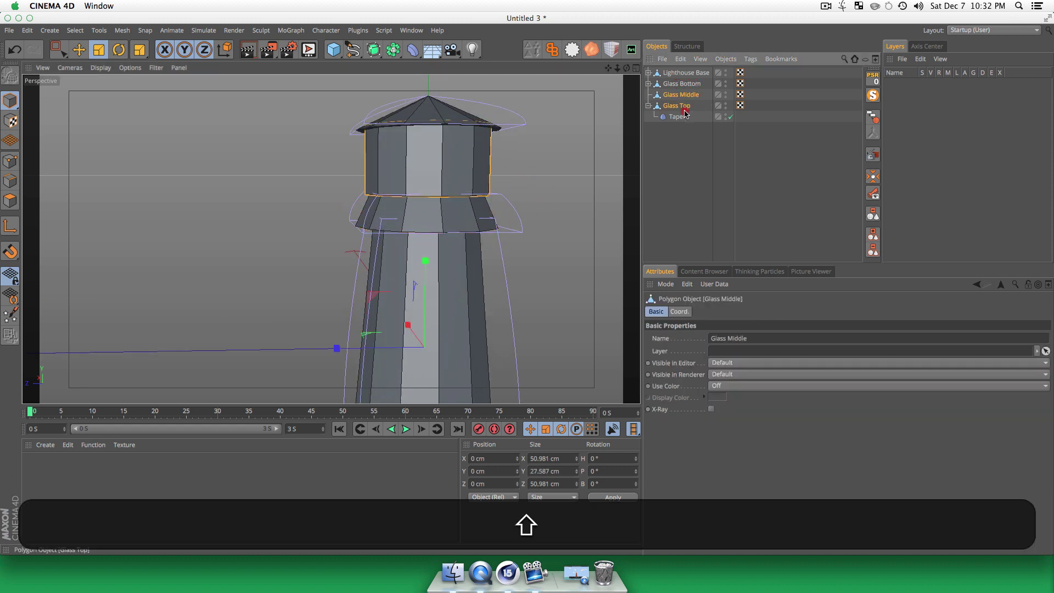
{"action": "left_click", "coordinate": [684, 115], "text": "shift"}
{"action": "key", "text": "shift+t"}
{"action": "left_click_drag", "start_coordinate": [572, 130], "coordinate": [549, 142]}
{"action": "left_click", "coordinate": [670, 167]}
{"action": "key", "text": "3"}
{"action": "left_click_drag", "start_coordinate": [494, 240], "coordinate": [523, 234]}
{"action": "scroll", "coordinate": [477, 367], "scroll_direction": "down", "scroll_amount": 3}
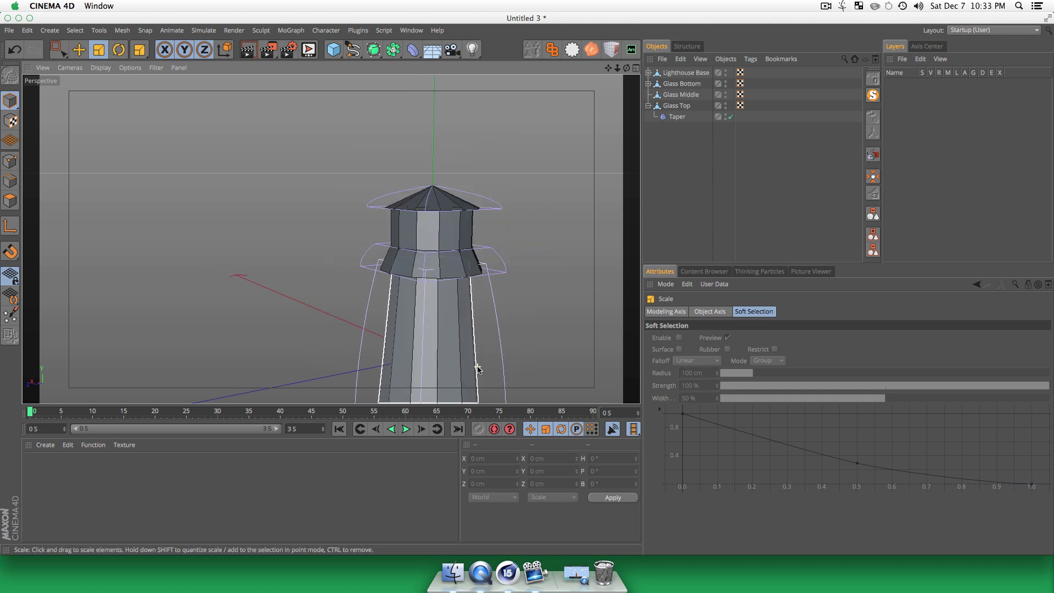
- Examine the lighthouse's full silhouette from a level side view
{"action": "scroll", "coordinate": [477, 367], "scroll_direction": "down", "scroll_amount": 2}
{"action": "key", "text": "1"}
{"action": "left_click_drag", "start_coordinate": [477, 330], "coordinate": [412, 183]}
{"action": "key", "text": "3"}
{"action": "left_click_drag", "start_coordinate": [461, 272], "coordinate": [470, 329]}
{"action": "key", "text": "1"}
{"action": "key", "text": "2"}
{"action": "key", "text": "1"}
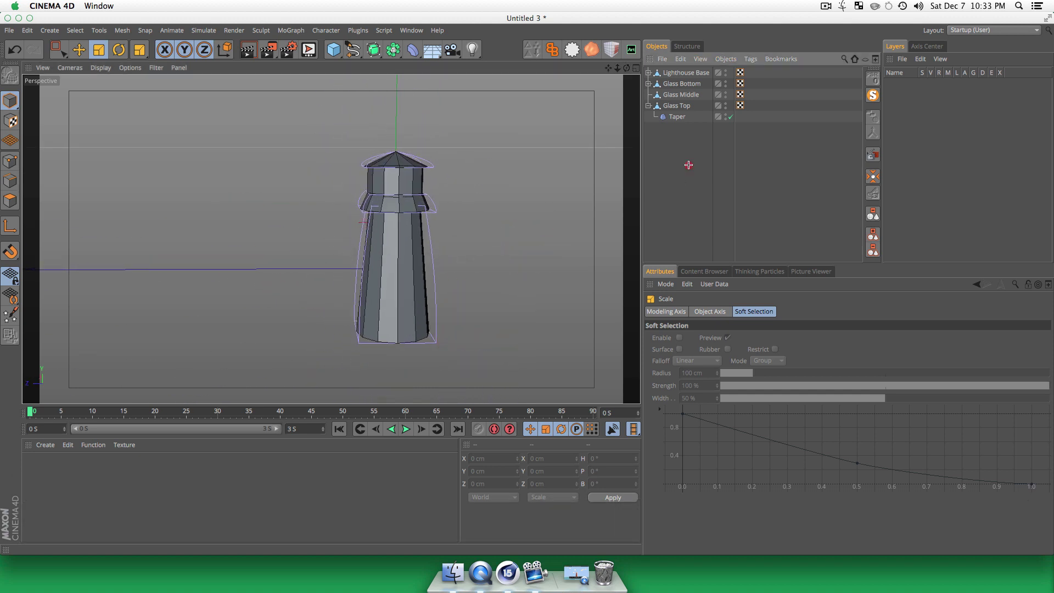
- Create a new material and name it Lighthouse Red
{"action": "left_click", "coordinate": [689, 164]}
{"action": "left_click", "coordinate": [102, 482]}
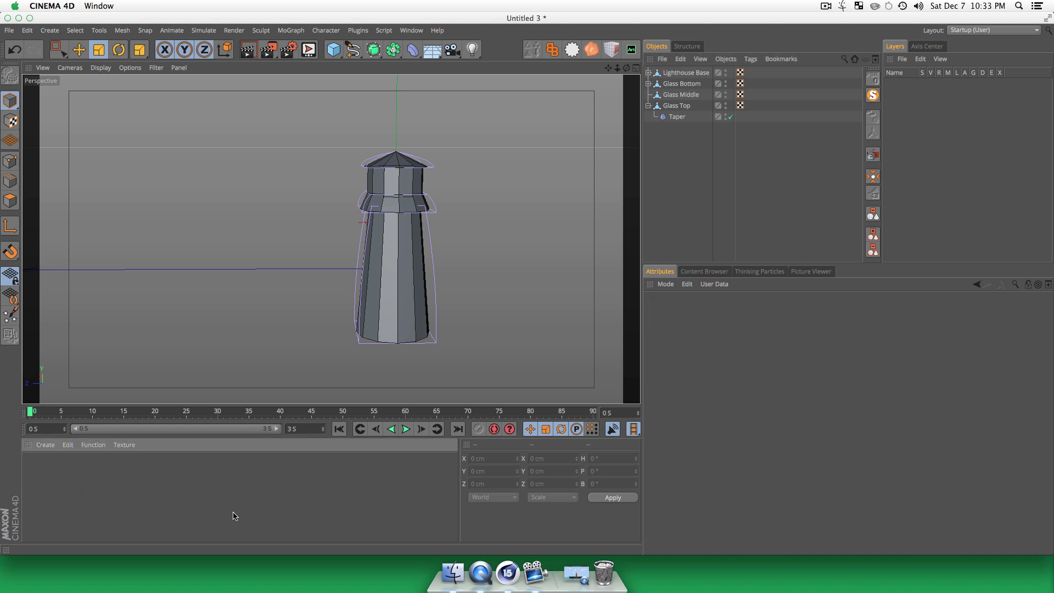
{"action": "double_click", "coordinate": [126, 485]}
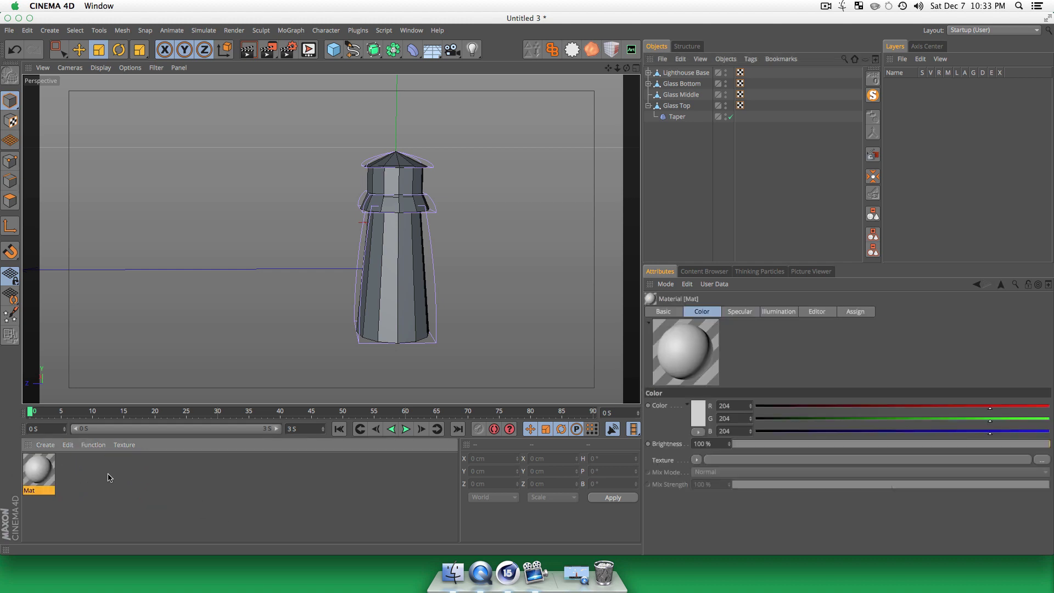
{"action": "double_click", "coordinate": [37, 468]}
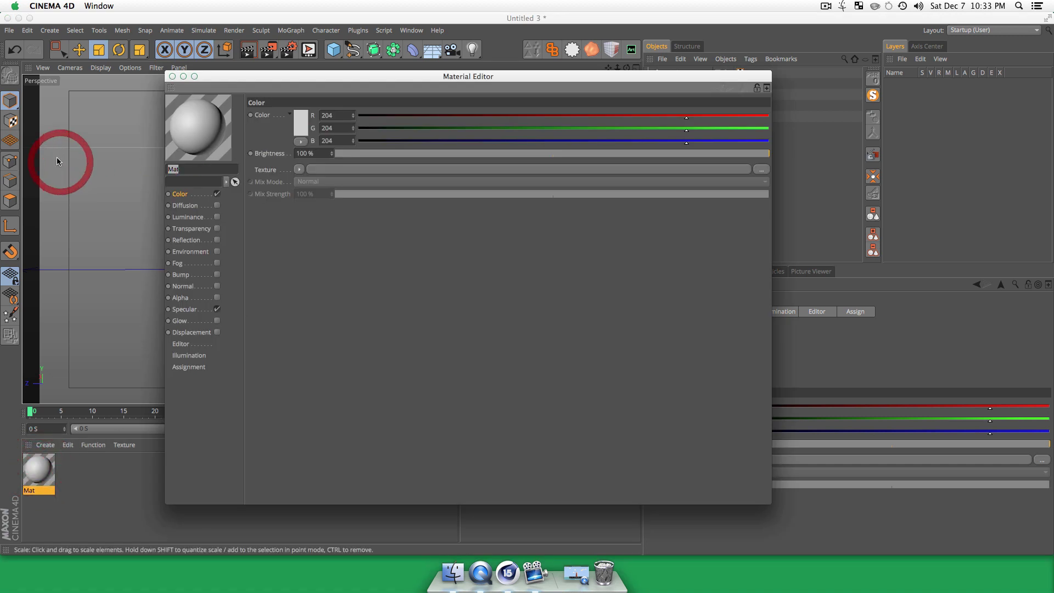
{"action": "type", "text": "Lighthouse Red"}
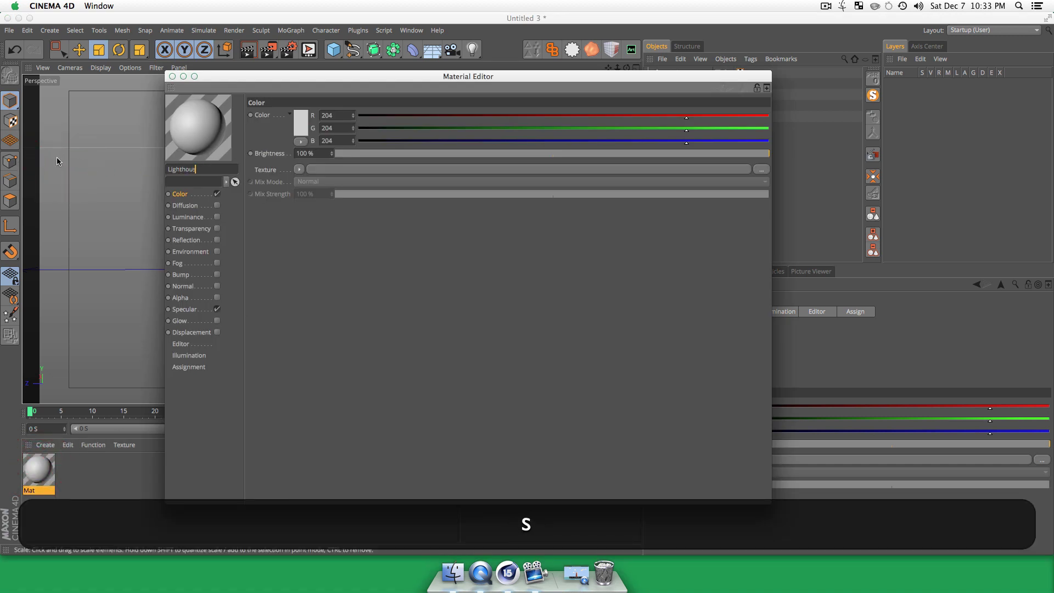
{"action": "key", "text": "Return"}
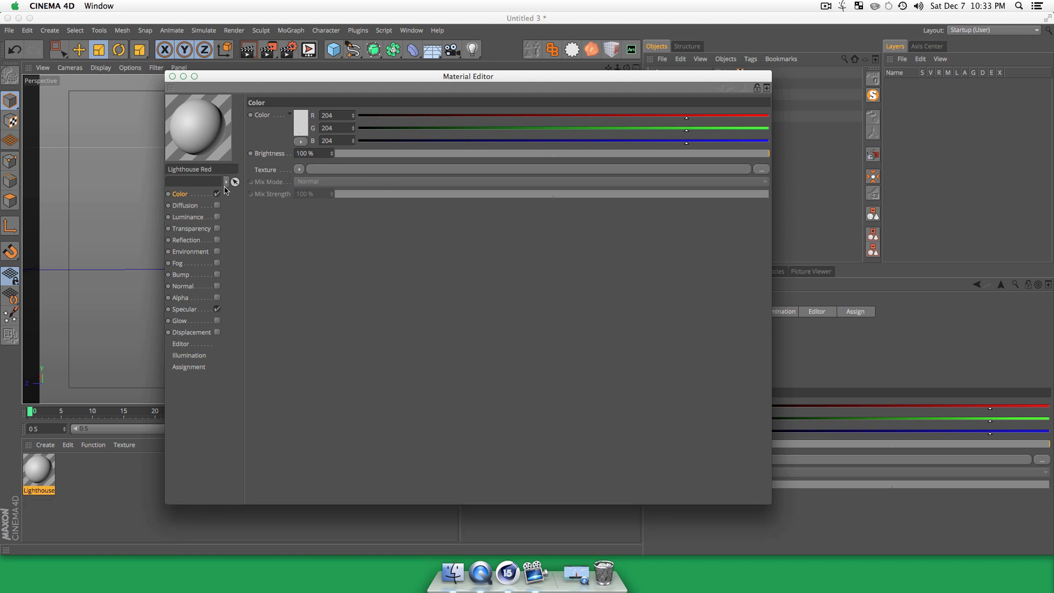
- Load a Gradient shader into the Lighthouse Red color texture and set its type to 2D - V
{"action": "left_click", "coordinate": [298, 170]}
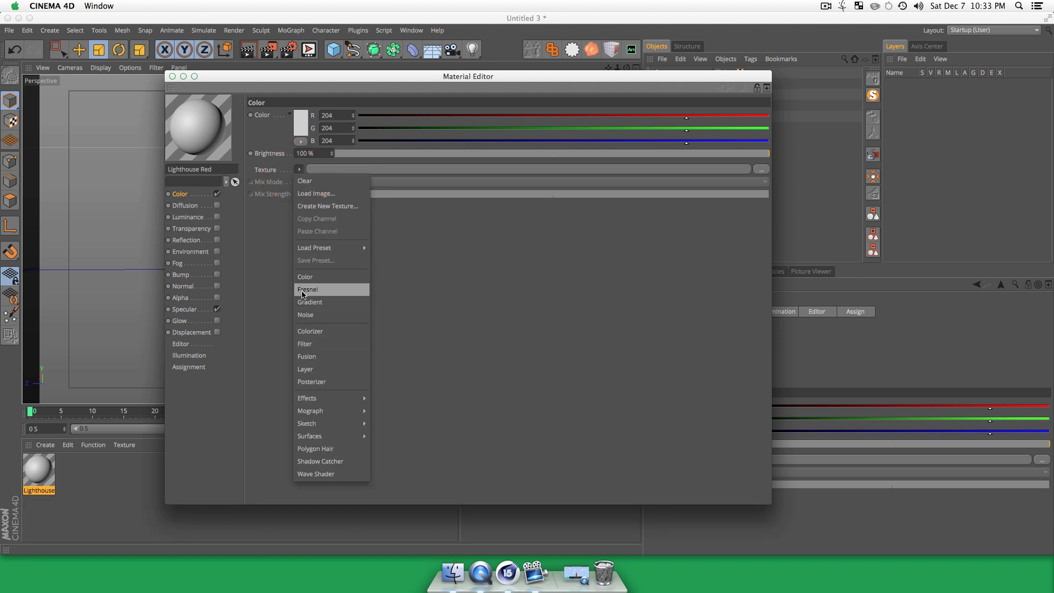
{"action": "left_click", "coordinate": [305, 296]}
{"action": "left_click", "coordinate": [305, 188]}
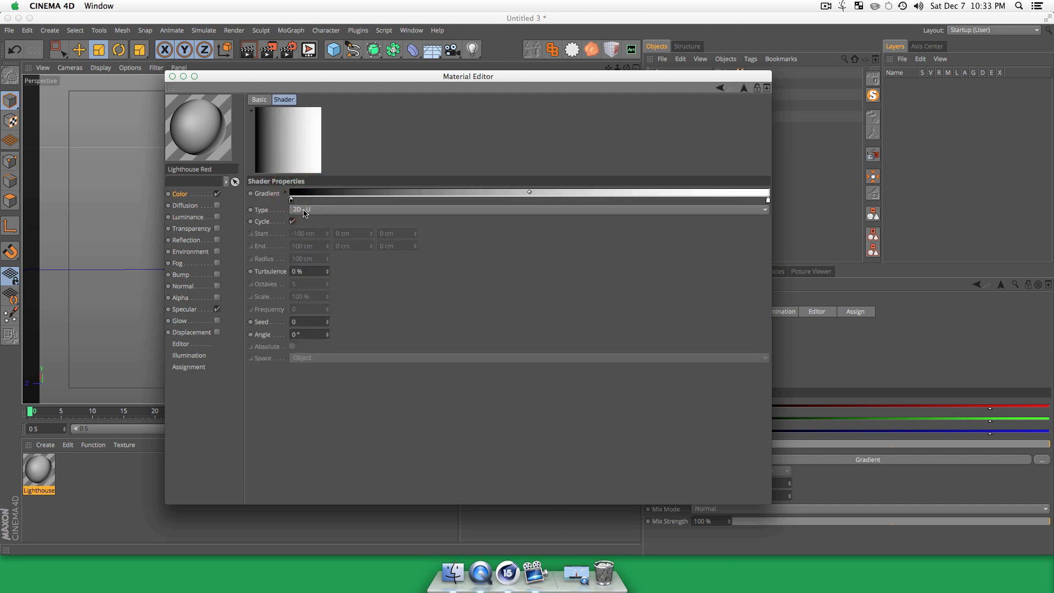
{"action": "left_click", "coordinate": [303, 209]}
{"action": "left_click", "coordinate": [305, 226]}
- Color the gradient's start knot dark red and its end knot a lighter red, and close the material
{"action": "double_click", "coordinate": [290, 200]}
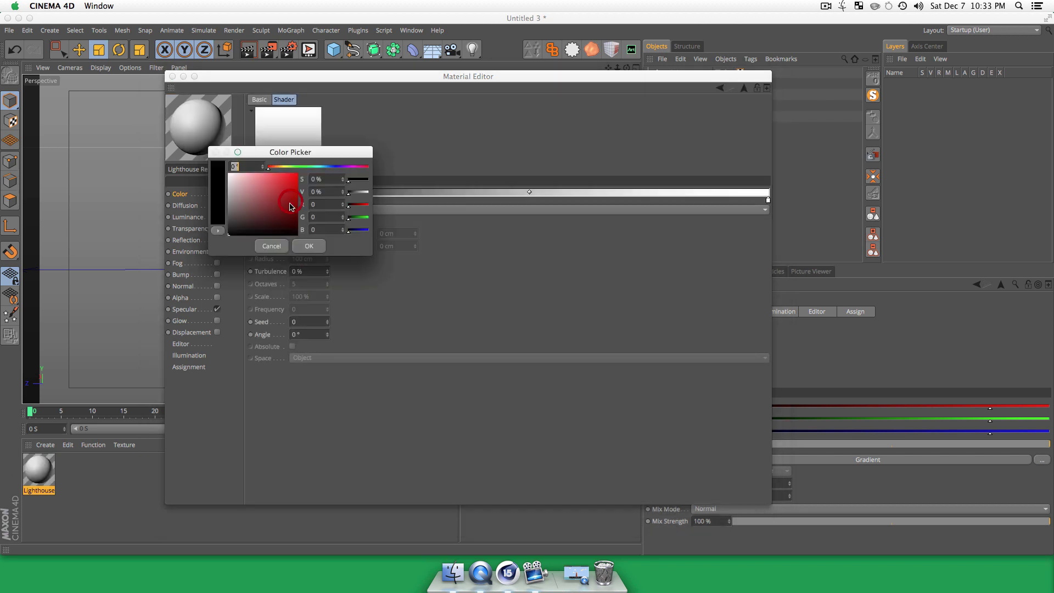
{"action": "left_click_drag", "start_coordinate": [273, 186], "coordinate": [277, 197]}
{"action": "left_click", "coordinate": [315, 248]}
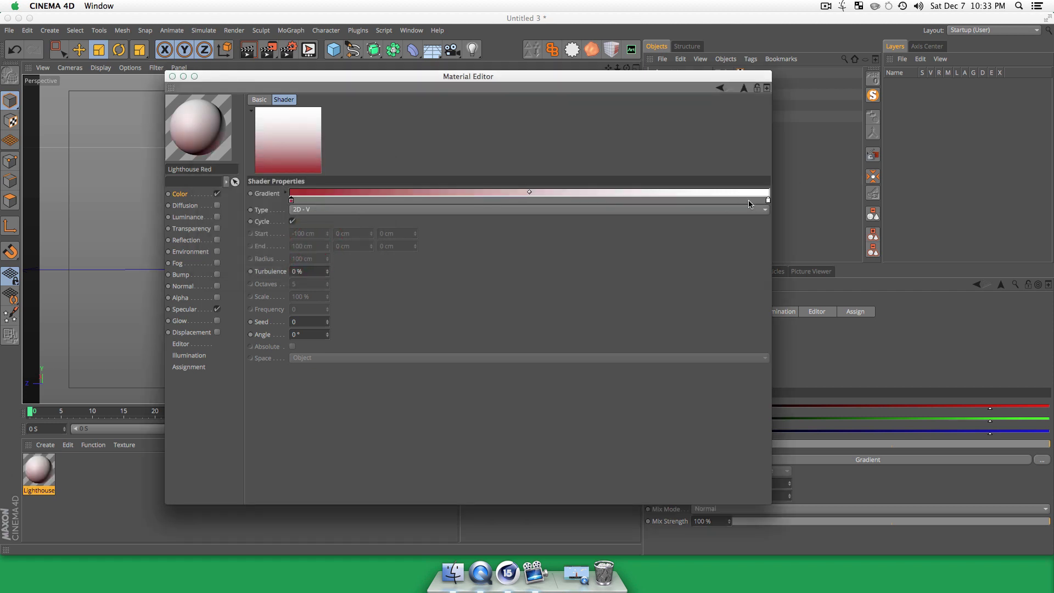
{"action": "double_click", "coordinate": [767, 200]}
{"action": "left_click_drag", "start_coordinate": [738, 204], "coordinate": [745, 187]}
{"action": "left_click", "coordinate": [783, 245]}
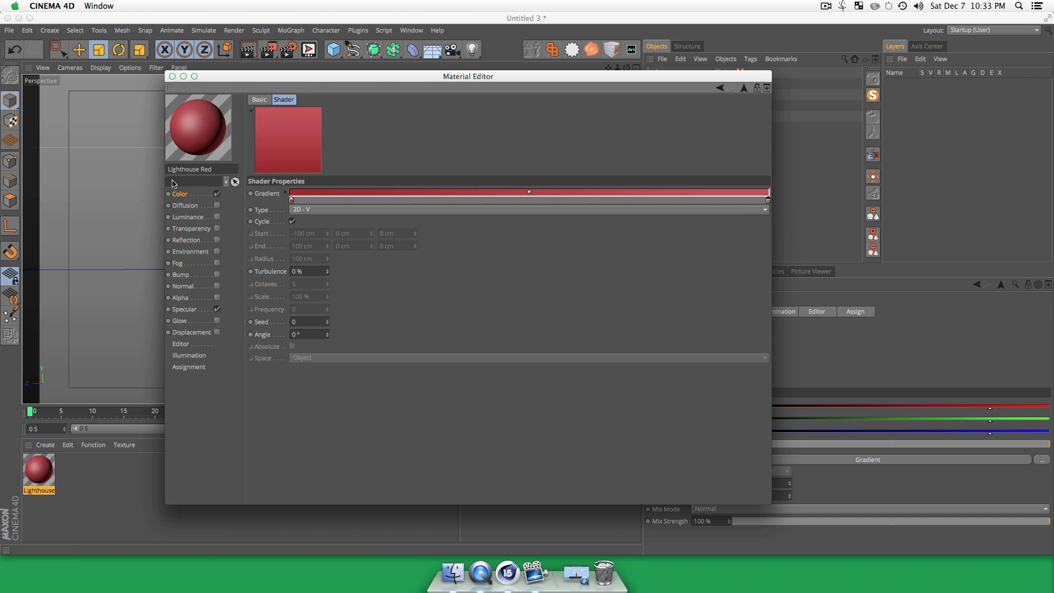
{"action": "left_click", "coordinate": [172, 76]}
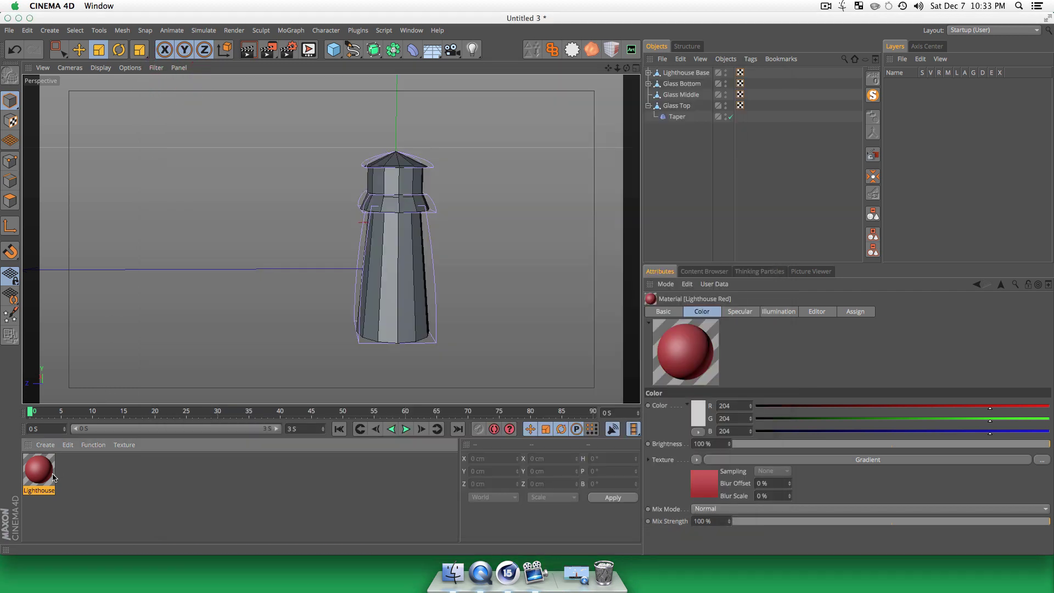
- Apply the Lighthouse Red material to Lighthouse Base, Glass Bottom and Glass Top
{"action": "left_click_drag", "start_coordinate": [316, 384], "coordinate": [384, 324]}
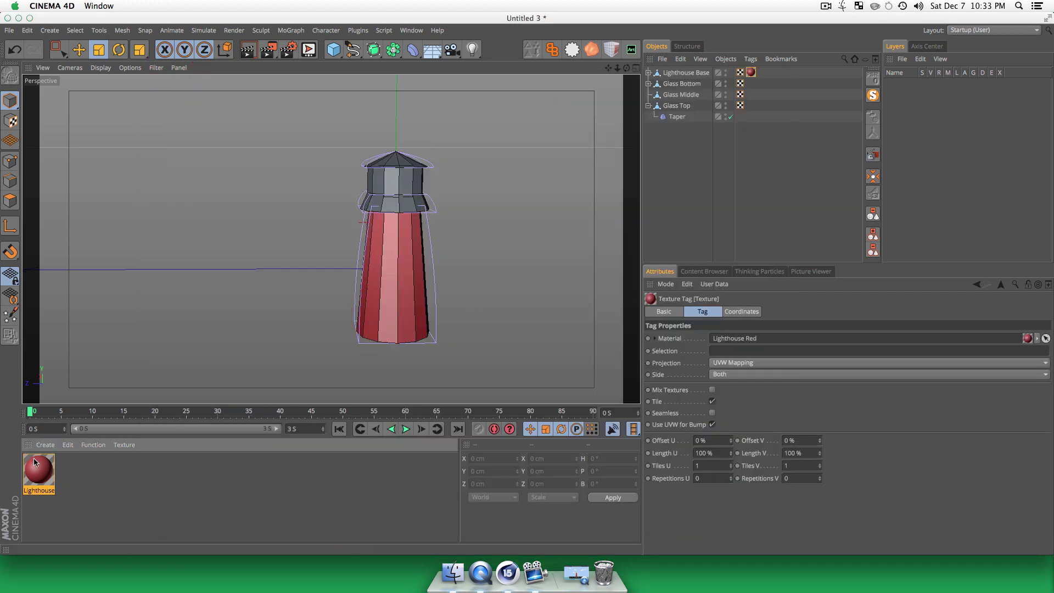
{"action": "left_click_drag", "start_coordinate": [344, 281], "coordinate": [400, 204]}
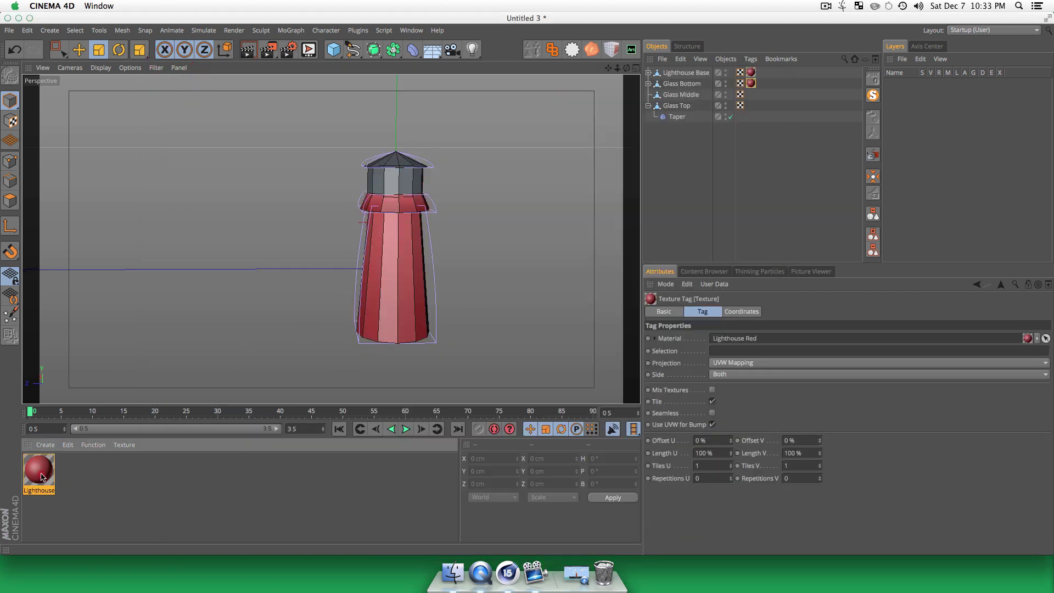
{"action": "left_click_drag", "start_coordinate": [384, 151], "coordinate": [384, 156]}
{"action": "left_click", "coordinate": [682, 169]}
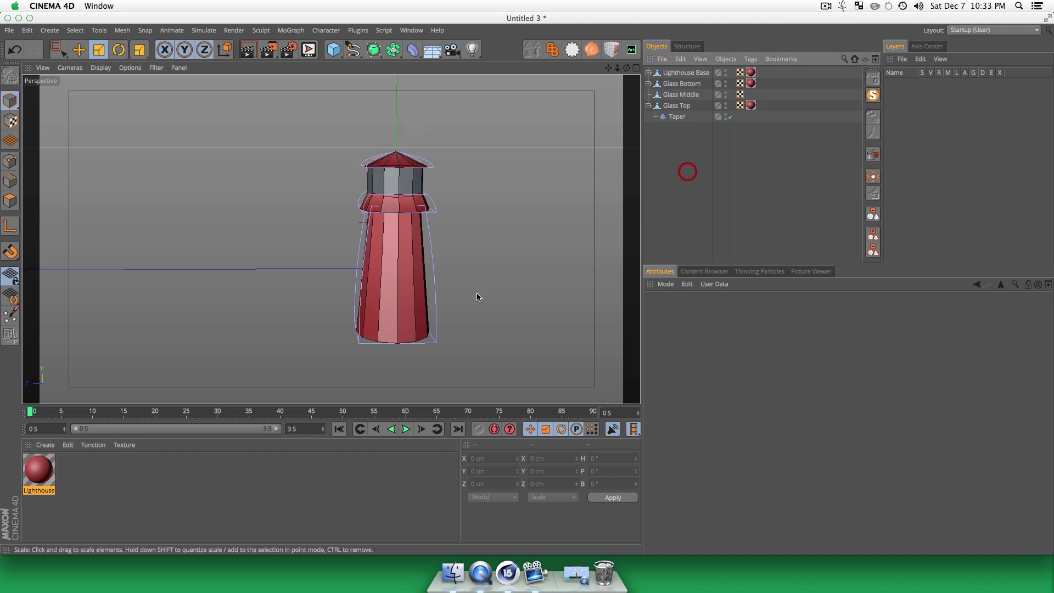
- Duplicate the Lighthouse Red material and rename the copy Glass
{"action": "key", "text": "3"}
{"action": "left_click_drag", "start_coordinate": [478, 294], "coordinate": [373, 301]}
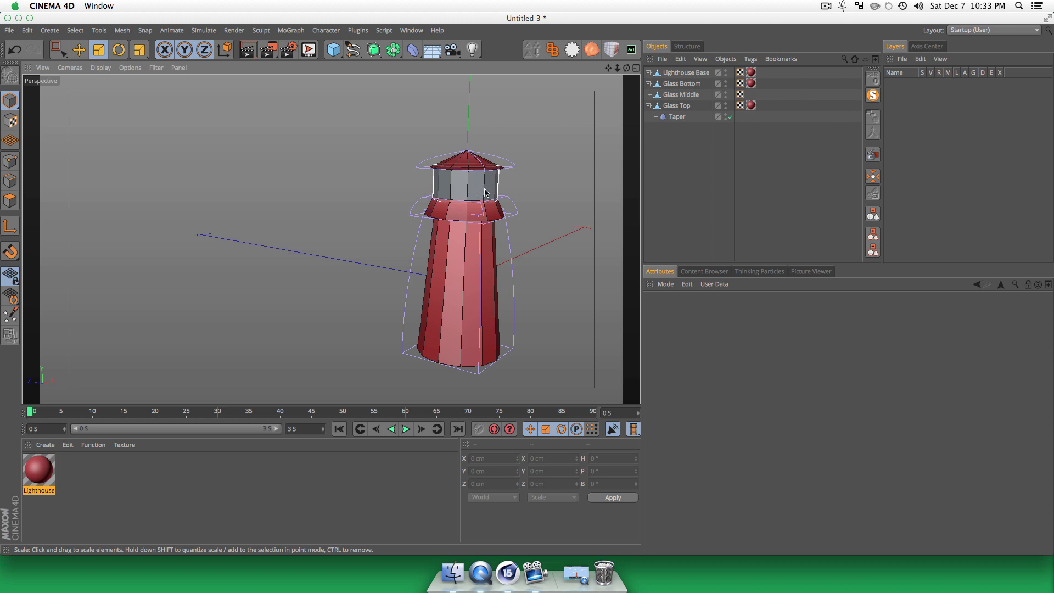
{"action": "left_click", "coordinate": [219, 497]}
{"action": "left_click", "coordinate": [42, 482]}
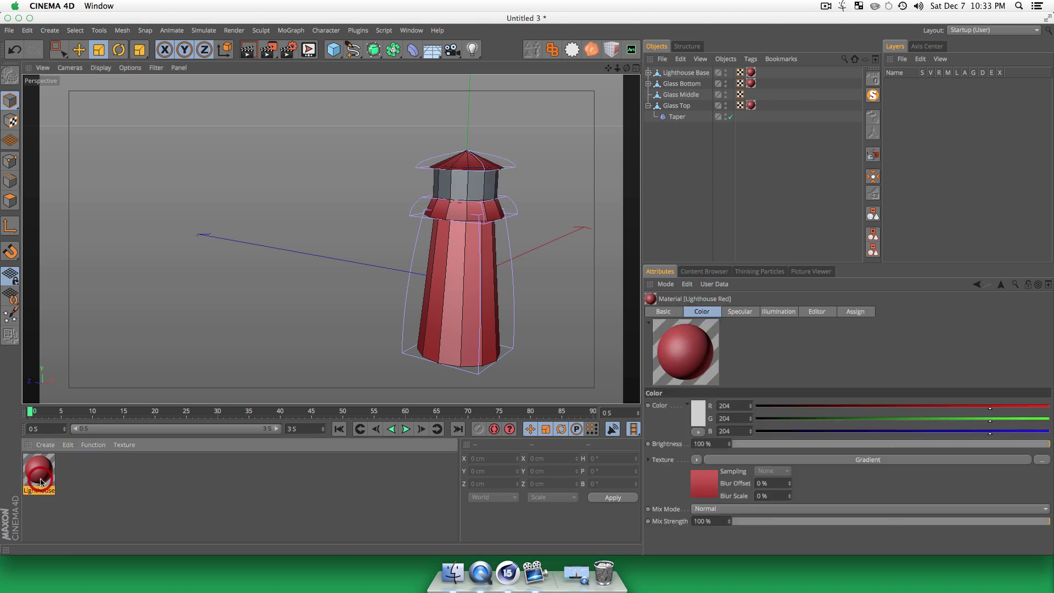
{"action": "key", "text": "super+c"}
{"action": "key", "text": "super+v"}
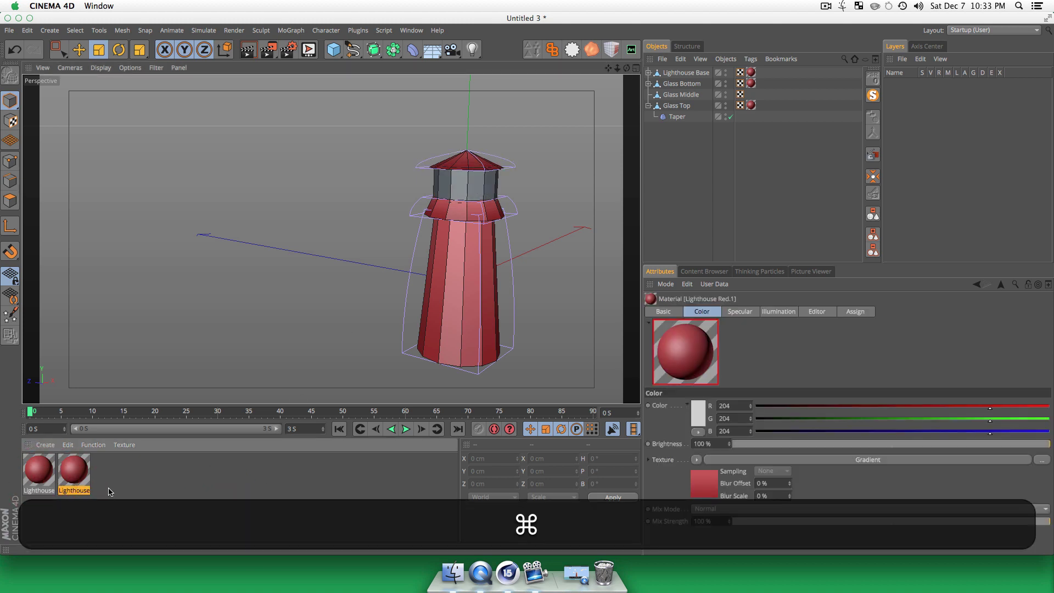
{"action": "left_click", "coordinate": [127, 492]}
{"action": "double_click", "coordinate": [69, 475]}
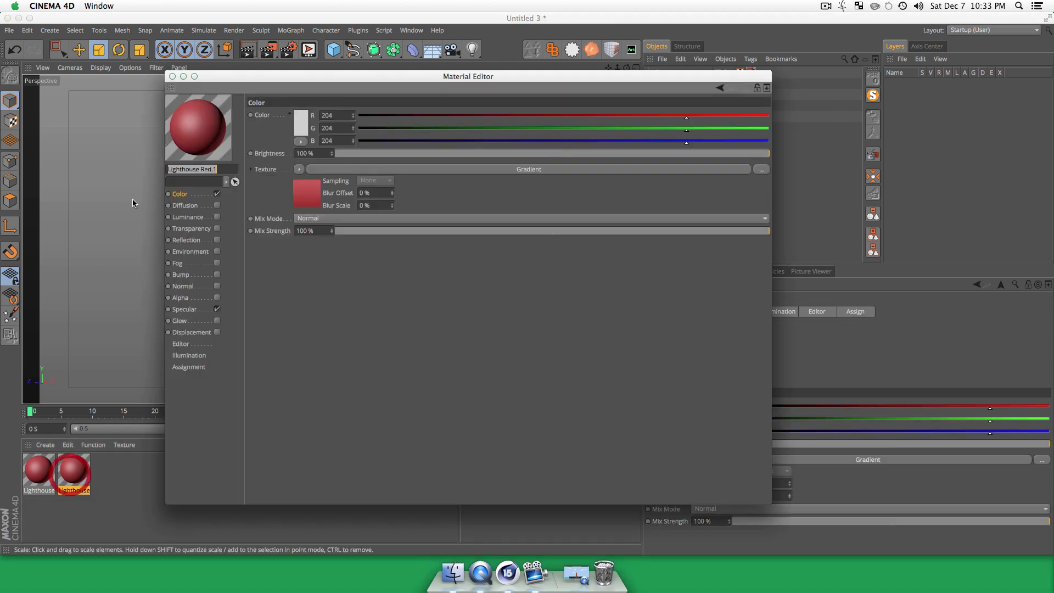
{"action": "type", "text": "Glass"}
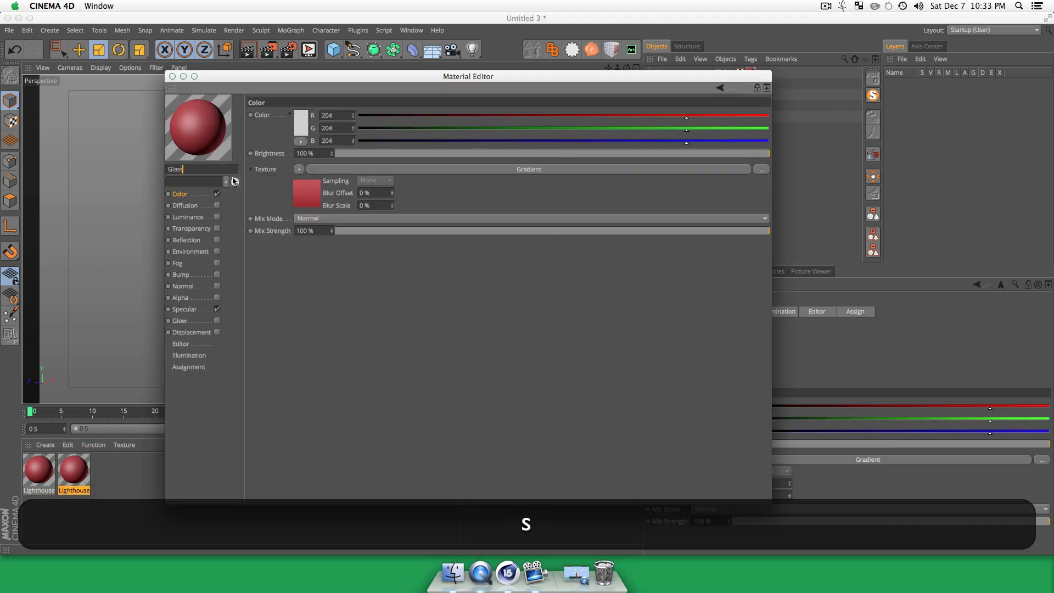
{"action": "left_click", "coordinate": [188, 193]}
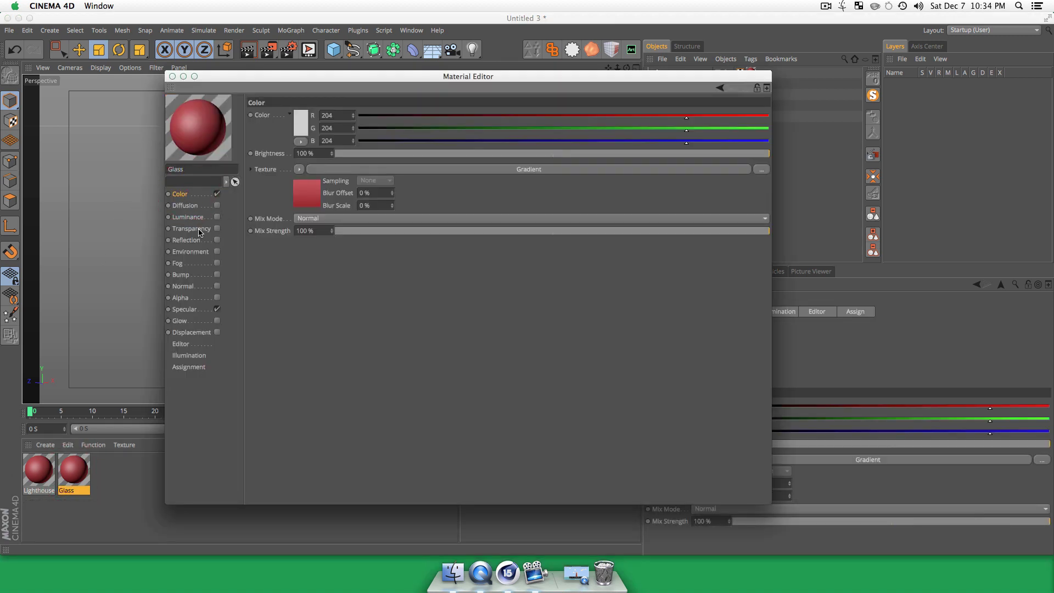
- Enable the Glass material's Transparency channel at 90% brightness and turn off its Color channel
{"action": "left_click", "coordinate": [192, 229]}
{"action": "left_click", "coordinate": [217, 229]}
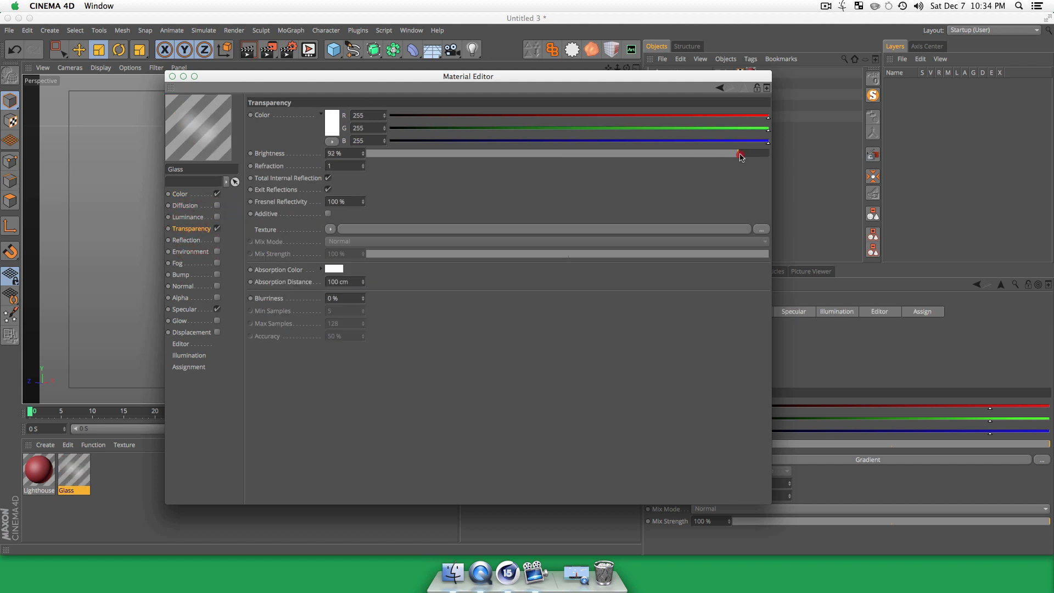
{"action": "left_click_drag", "start_coordinate": [739, 154], "coordinate": [728, 155]}
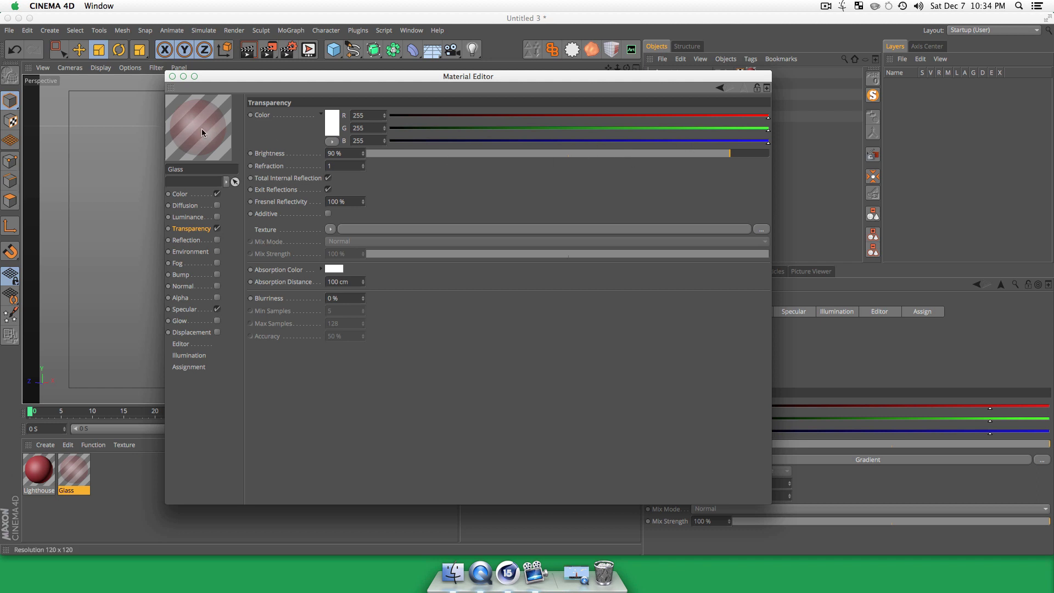
{"action": "left_click", "coordinate": [183, 194]}
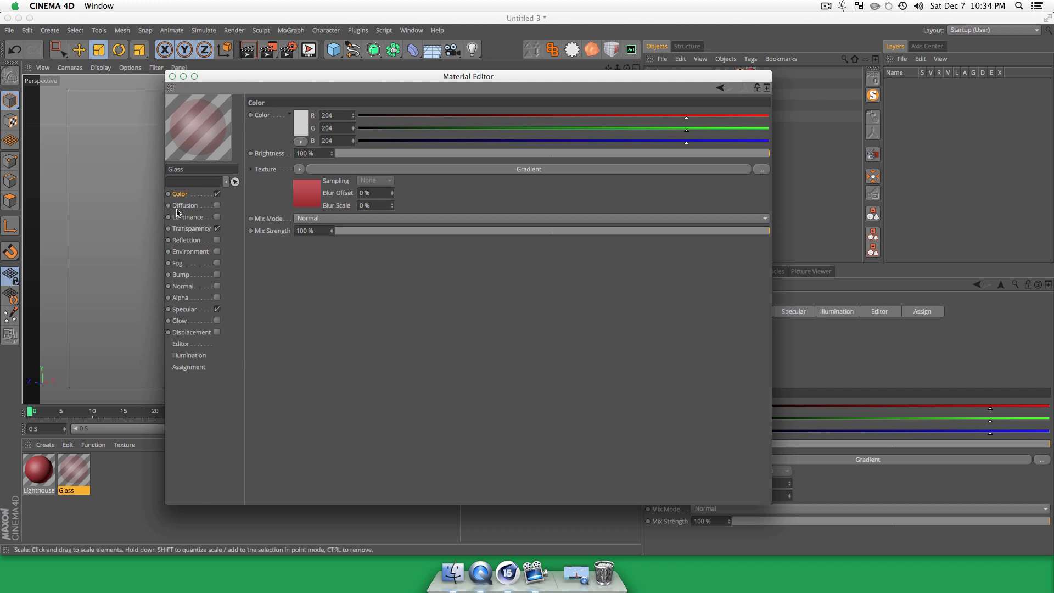
{"action": "left_click", "coordinate": [217, 194]}
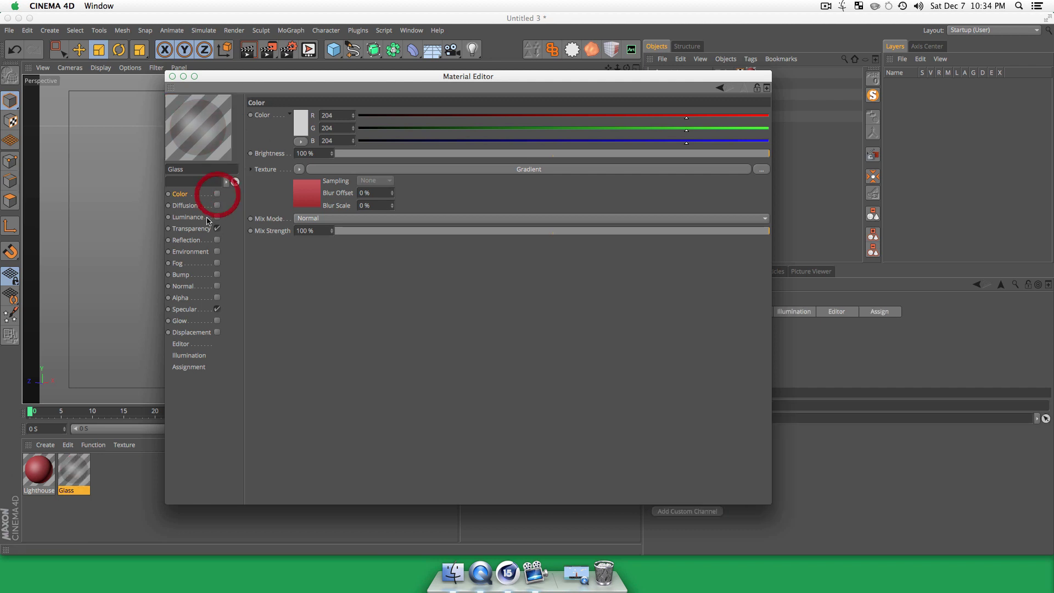
- Set the Glass material's transparency brightness to 84% and its refraction to 1.33
{"action": "left_click", "coordinate": [192, 229]}
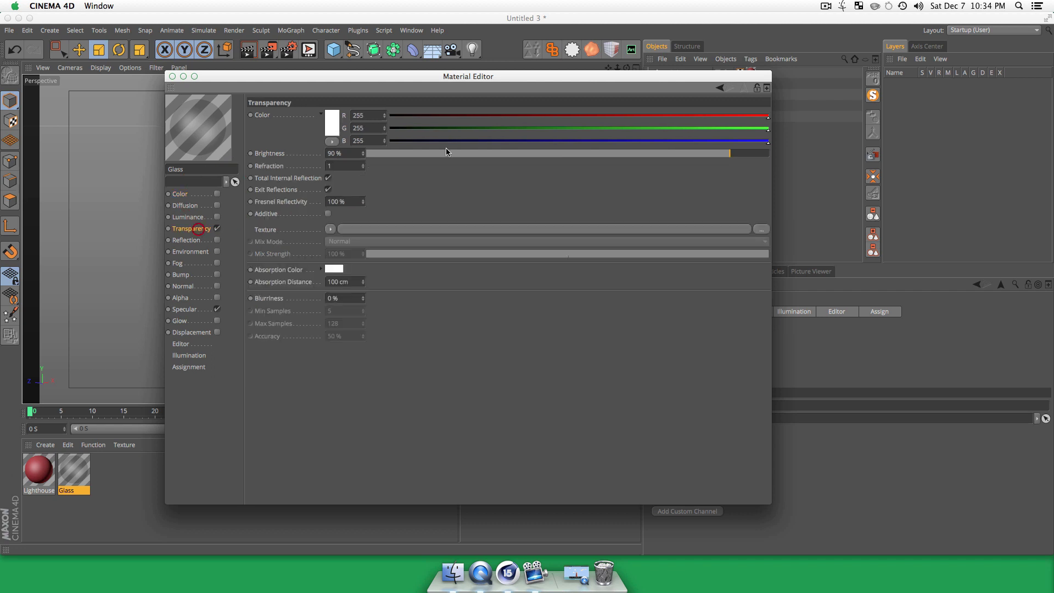
{"action": "left_click", "coordinate": [711, 155]}
{"action": "left_click", "coordinate": [705, 153]}
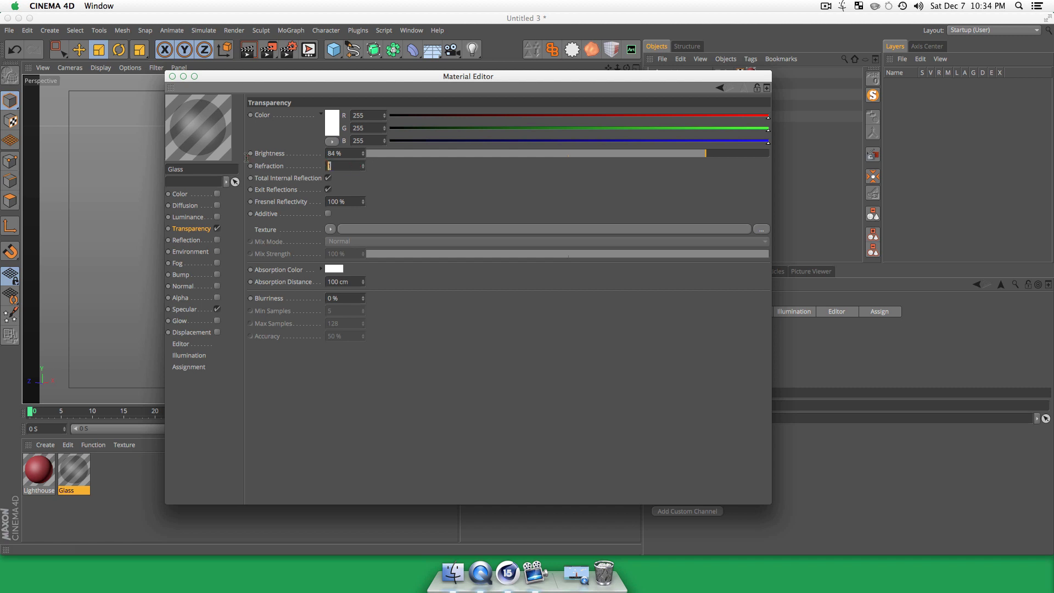
{"action": "key", "text": "Return"}
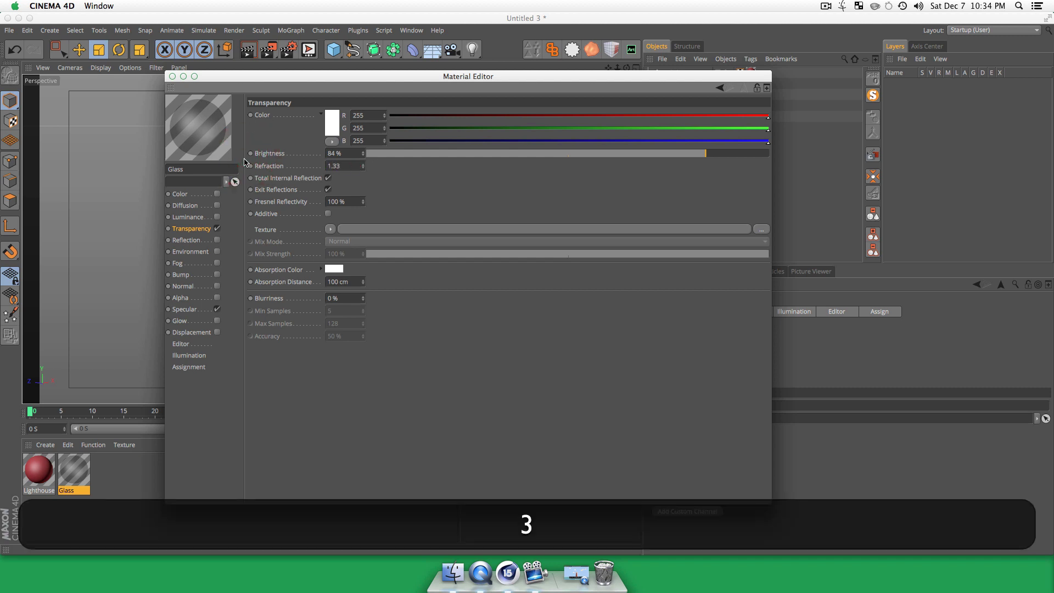
{"action": "key", "text": "Tab"}
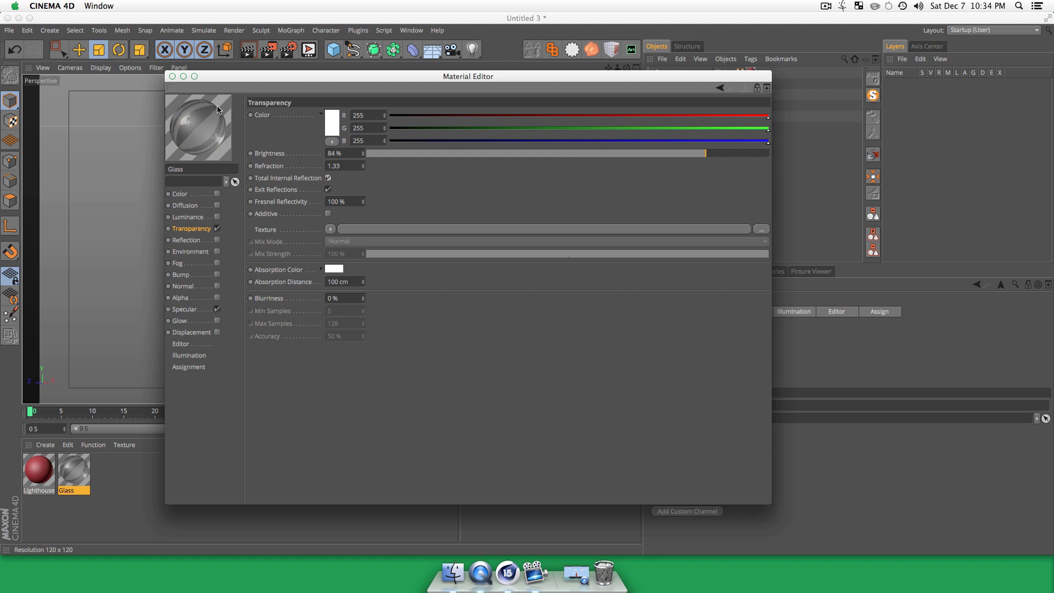
- Enable the Glass material's Reflection channel and set its brightness to 36%
{"action": "left_click", "coordinate": [187, 240]}
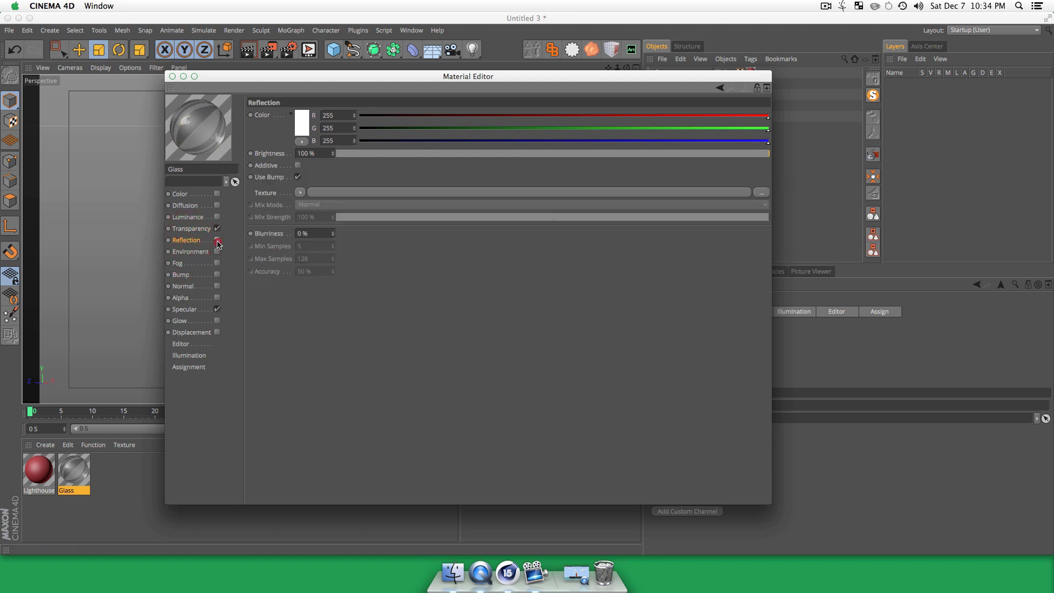
{"action": "left_click", "coordinate": [217, 240]}
{"action": "left_click_drag", "start_coordinate": [378, 158], "coordinate": [455, 155]}
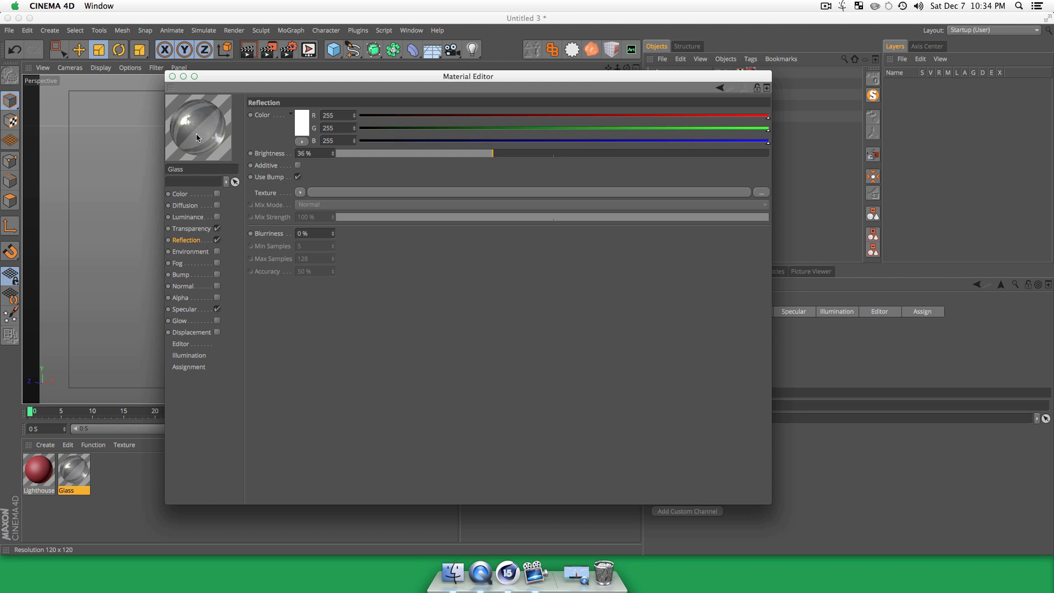
{"action": "left_click", "coordinate": [192, 309]}
{"action": "left_click", "coordinate": [195, 240]}
- Add a Fresnel texture to the Glass reflection with 6% mix strength, and close the material
{"action": "left_click", "coordinate": [299, 193]}
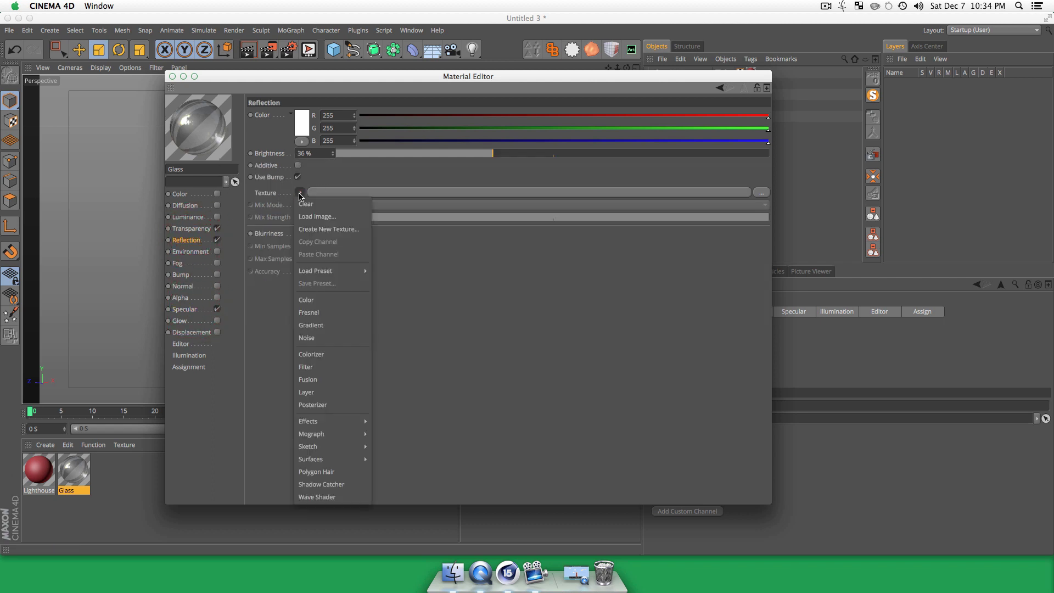
{"action": "left_click", "coordinate": [329, 314]}
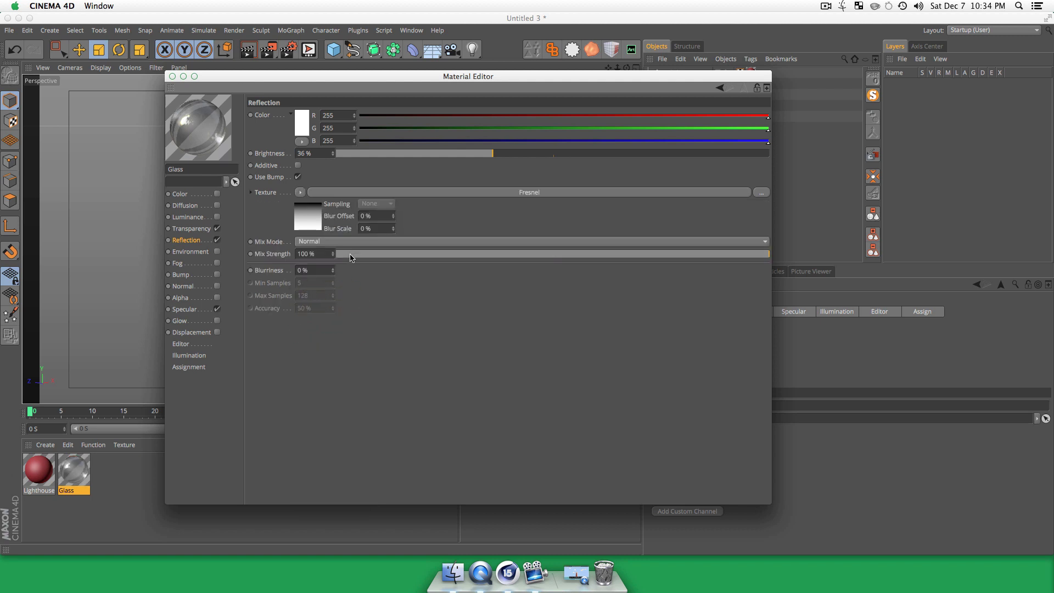
{"action": "left_click_drag", "start_coordinate": [341, 253], "coordinate": [367, 256]}
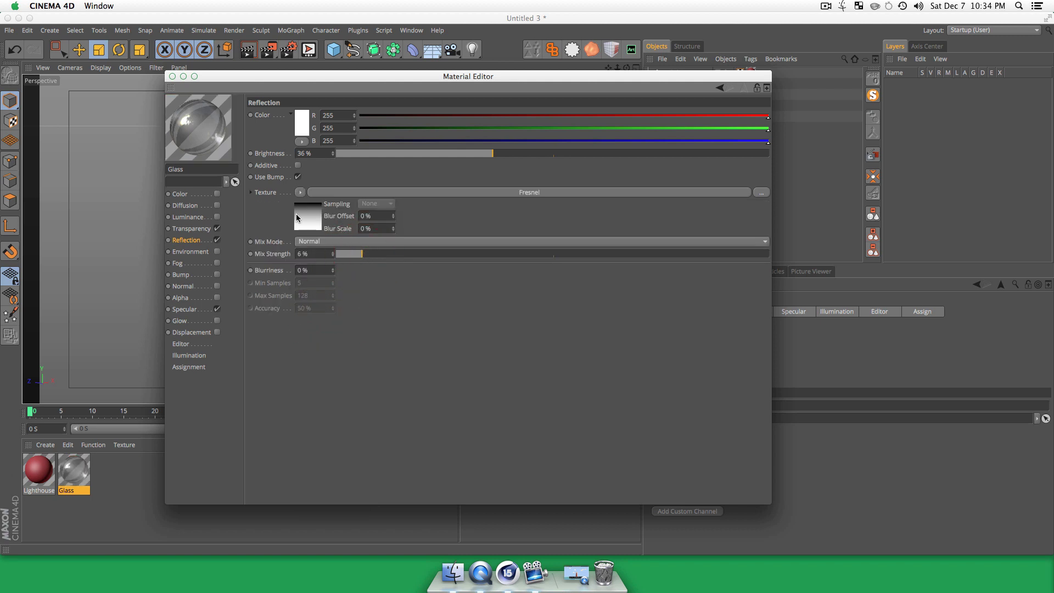
{"action": "left_click", "coordinate": [172, 77]}
{"action": "left_click", "coordinate": [176, 480]}
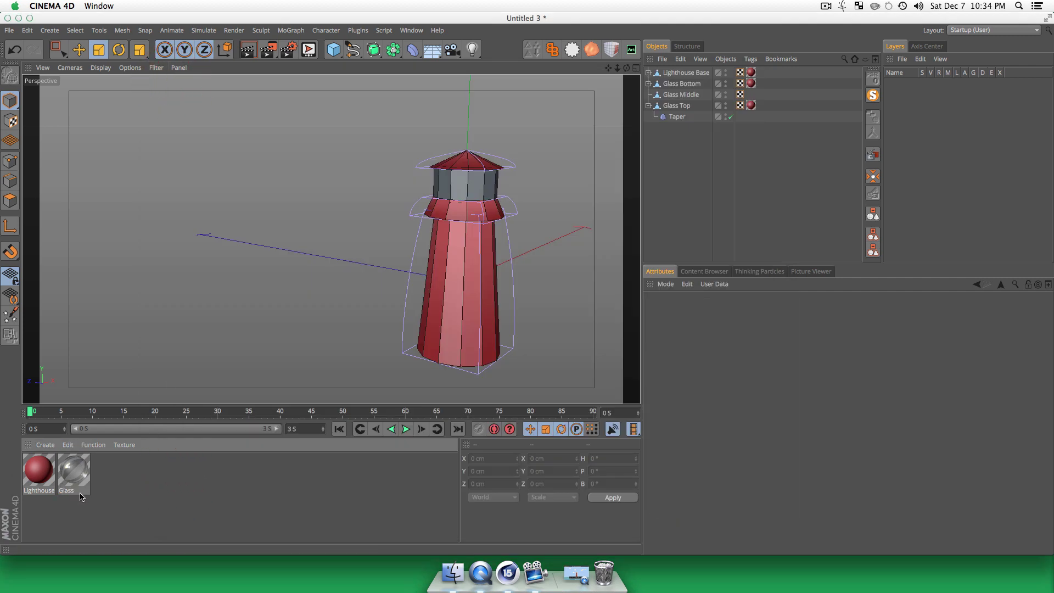
- Apply the Glass material to the Glass Middle object and render a preview of the lighthouse in the viewport
{"action": "left_click_drag", "start_coordinate": [299, 289], "coordinate": [470, 191]}
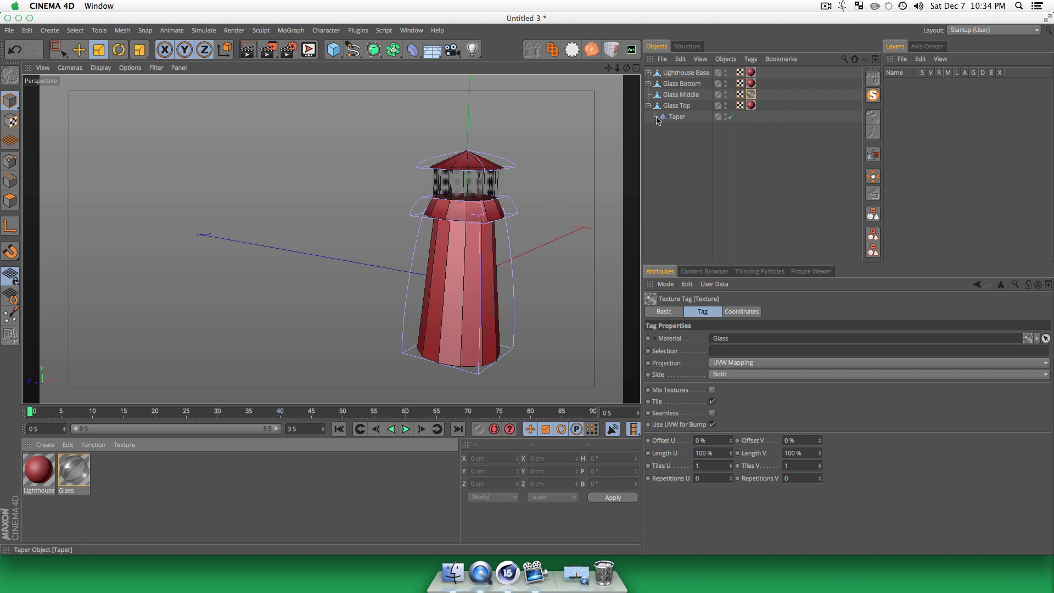
{"action": "left_click", "coordinate": [704, 173]}
{"action": "key", "text": "3"}
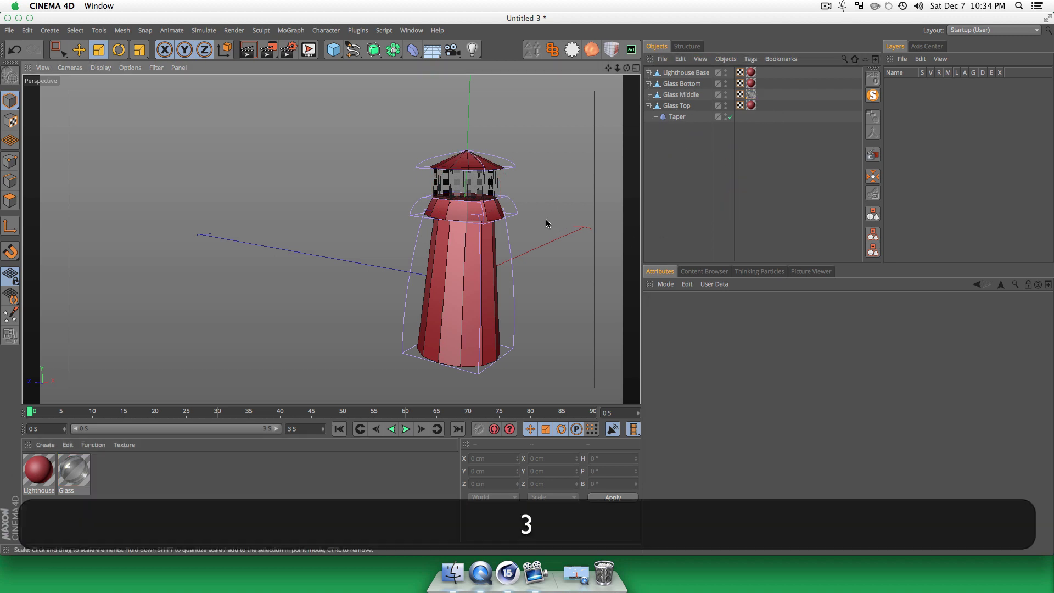
{"action": "left_click_drag", "start_coordinate": [548, 223], "coordinate": [473, 197]}
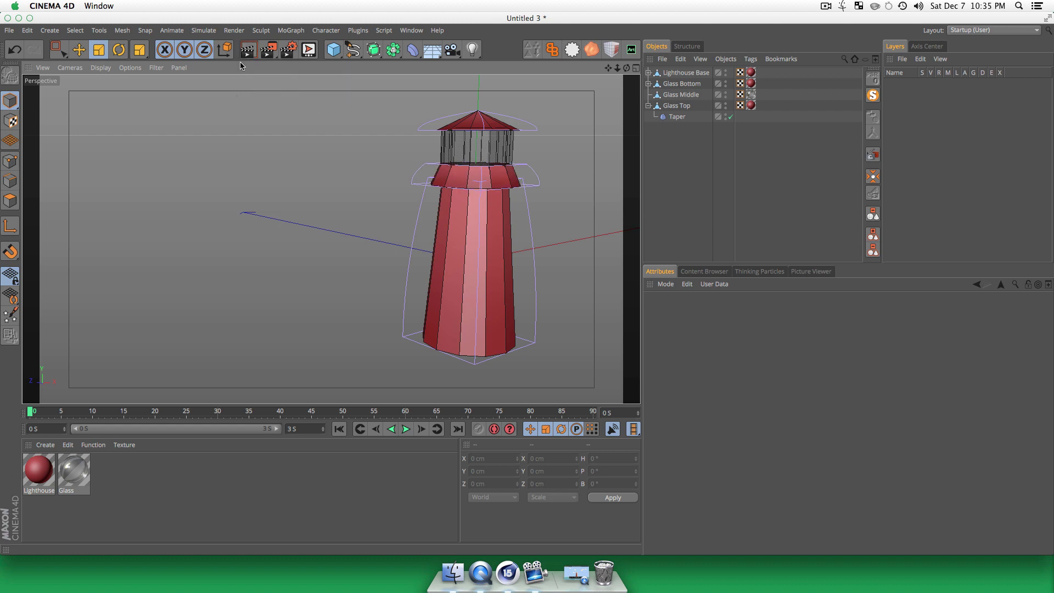
{"action": "key", "text": "super+r"}
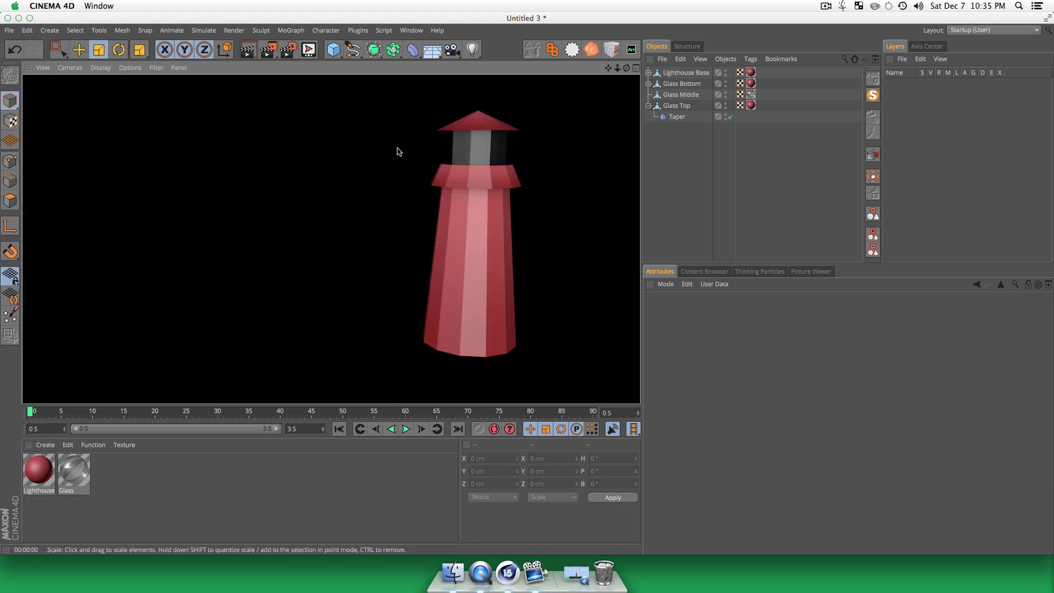
- Preview-render the lighthouse from another angle and collapse the Glass Top hierarchy
{"action": "key", "text": "1"}
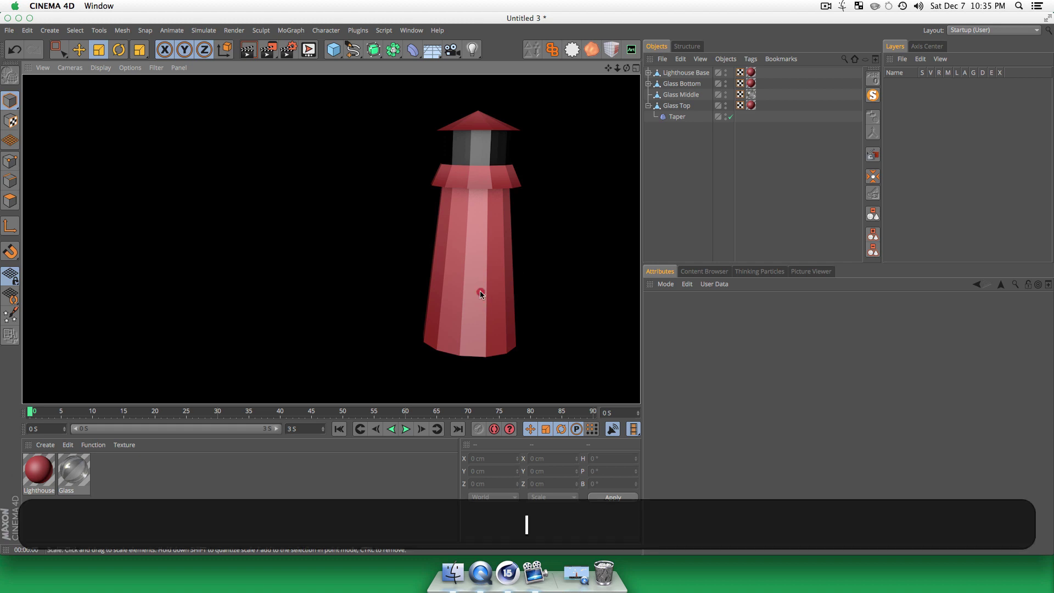
{"action": "left_click_drag", "start_coordinate": [480, 291], "coordinate": [352, 293]}
{"action": "key", "text": "3"}
{"action": "key", "text": "super+r"}
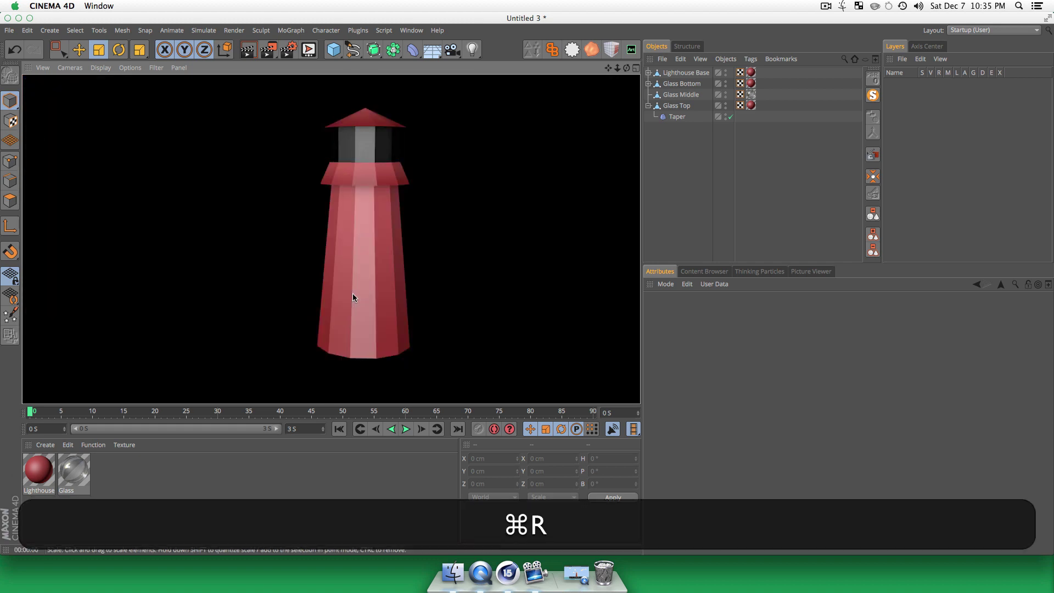
{"action": "left_click", "coordinate": [697, 141]}
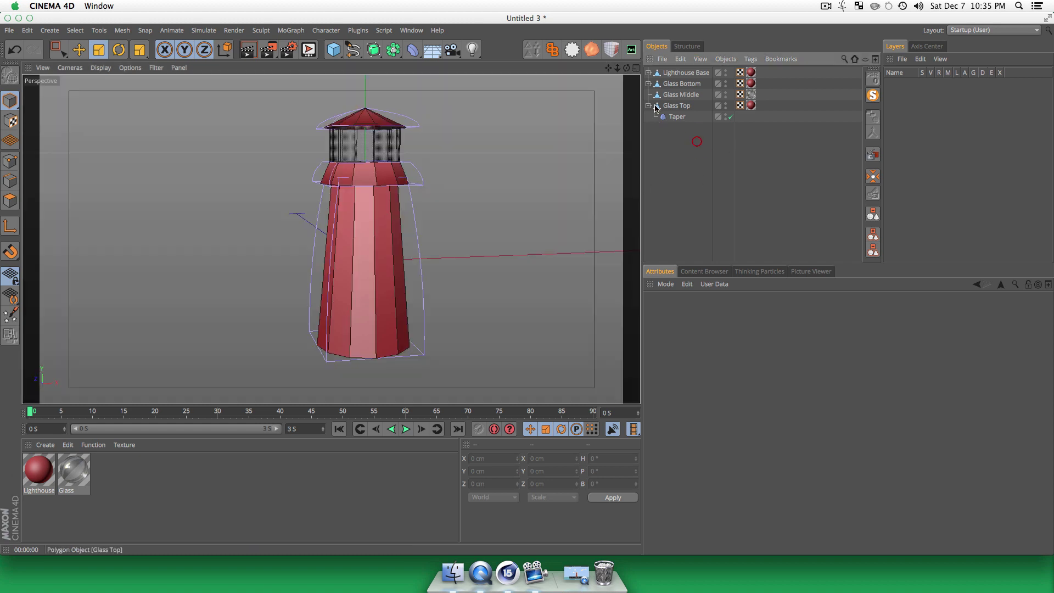
{"action": "left_click", "coordinate": [695, 184]}
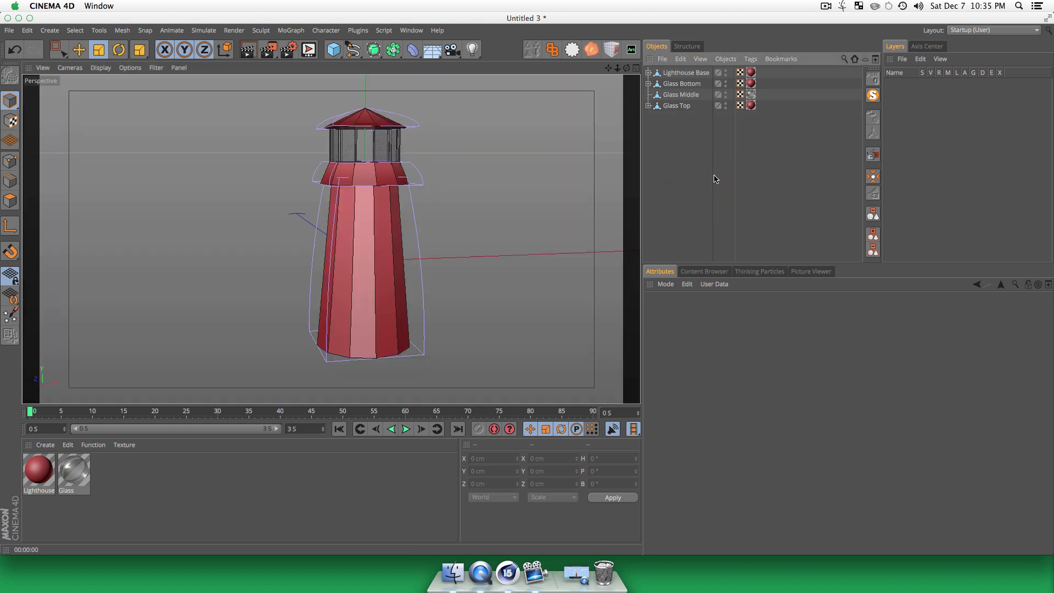
{"action": "left_click", "coordinate": [683, 152]}
- Duplicate the Glass Middle object at the end of the object list and rename the copy Lightbulb
{"action": "left_click", "coordinate": [690, 98]}
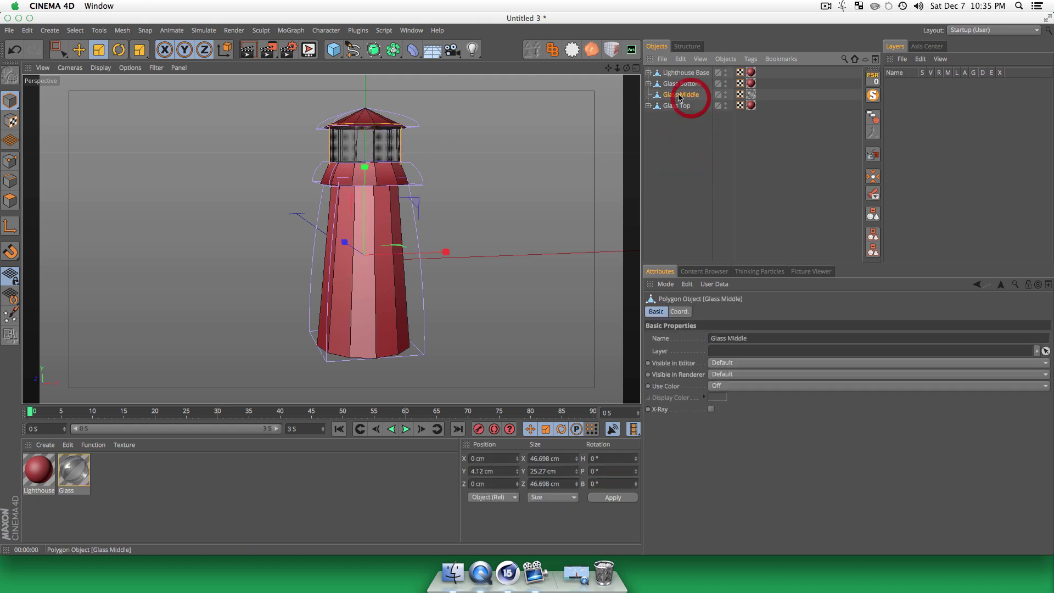
{"action": "key", "text": "super"}
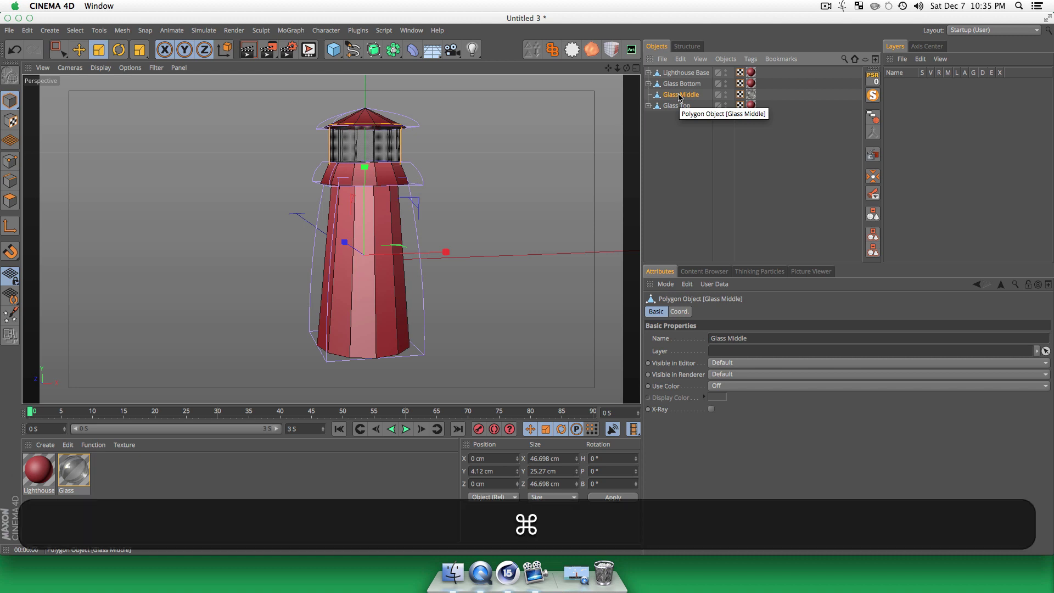
{"action": "mouse_move", "coordinate": [678, 96]}
{"action": "left_mouse_down", "text": "super"}
{"action": "mouse_move", "coordinate": [690, 171]}
{"action": "mouse_move", "coordinate": [679, 116]}
{"action": "left_mouse_up", "text": "super"}
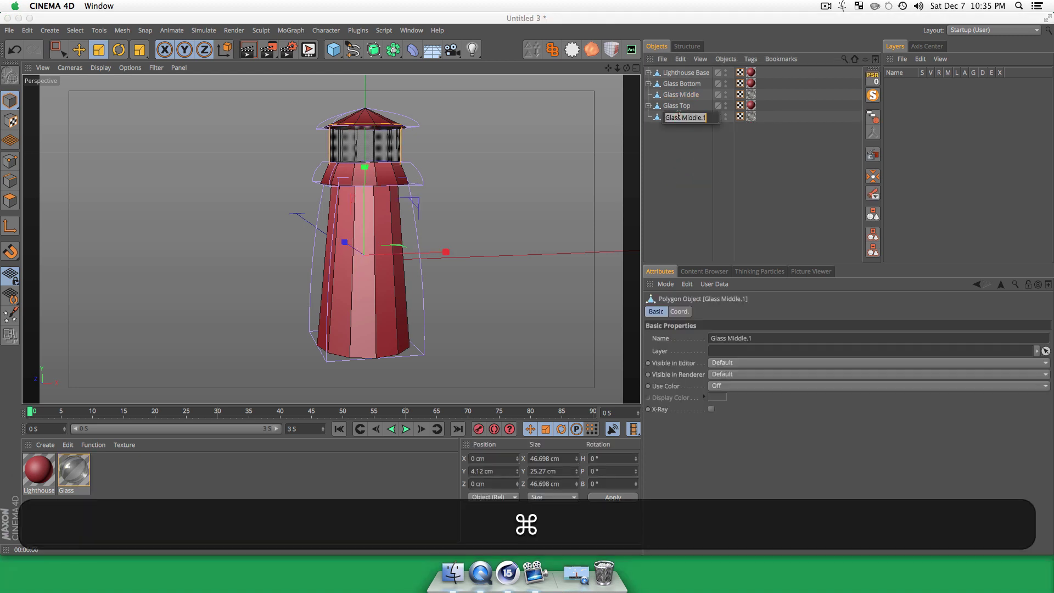
{"action": "double_click", "coordinate": [679, 116]}
{"action": "type", "text": "L"}
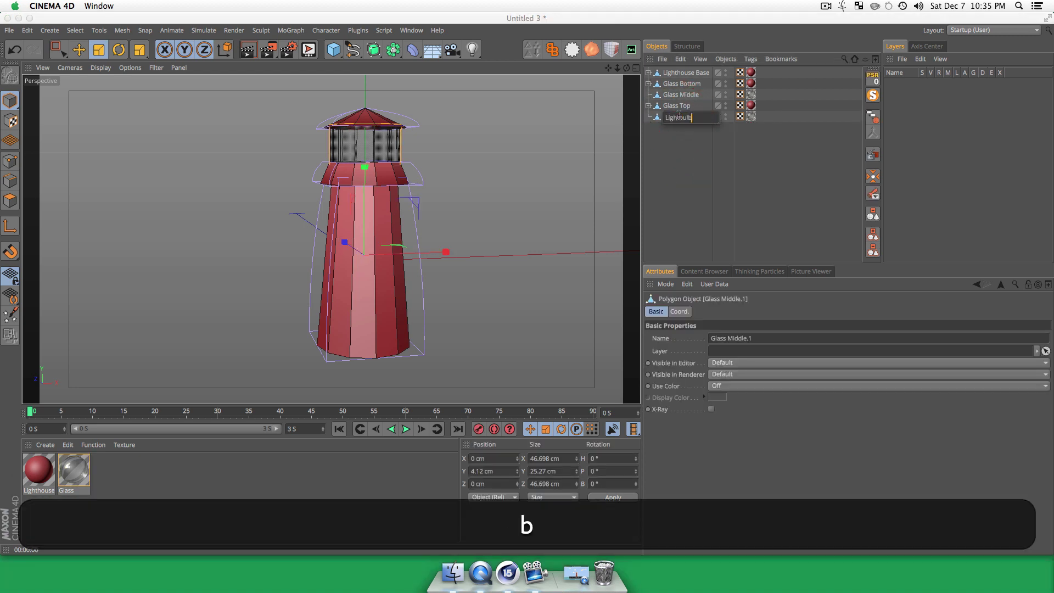
{"action": "type", "text": "ightbulb"}
{"action": "key", "text": "Return"}
- Duplicate the Glass material, open the copy for editing and name it Lightbulb
{"action": "left_click", "coordinate": [131, 473]}
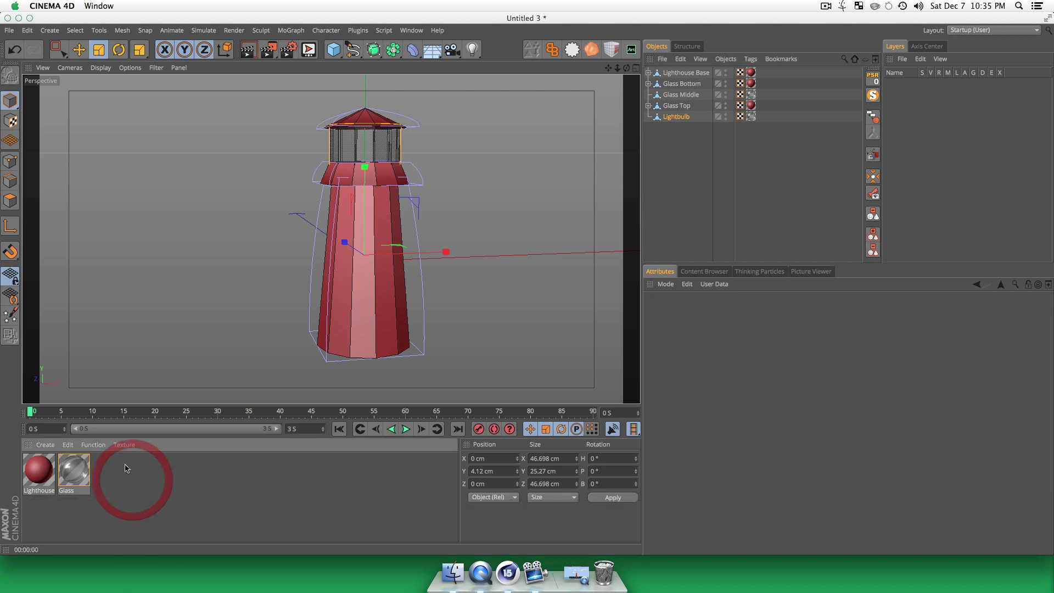
{"action": "key", "text": "super"}
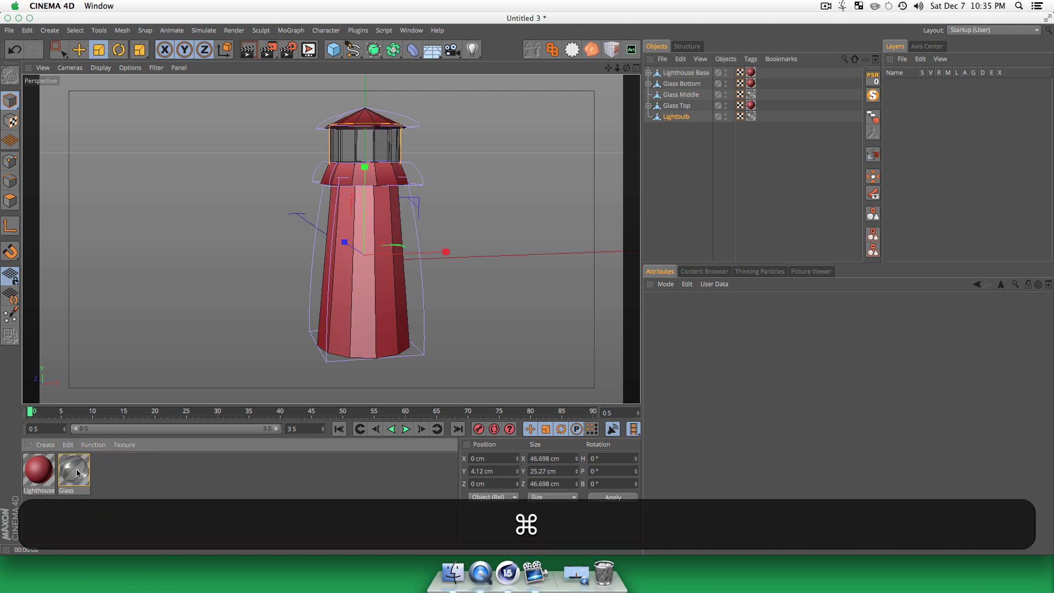
{"action": "left_click_drag", "start_coordinate": [144, 479], "coordinate": [140, 476], "text": "super"}
{"action": "double_click", "coordinate": [108, 472]}
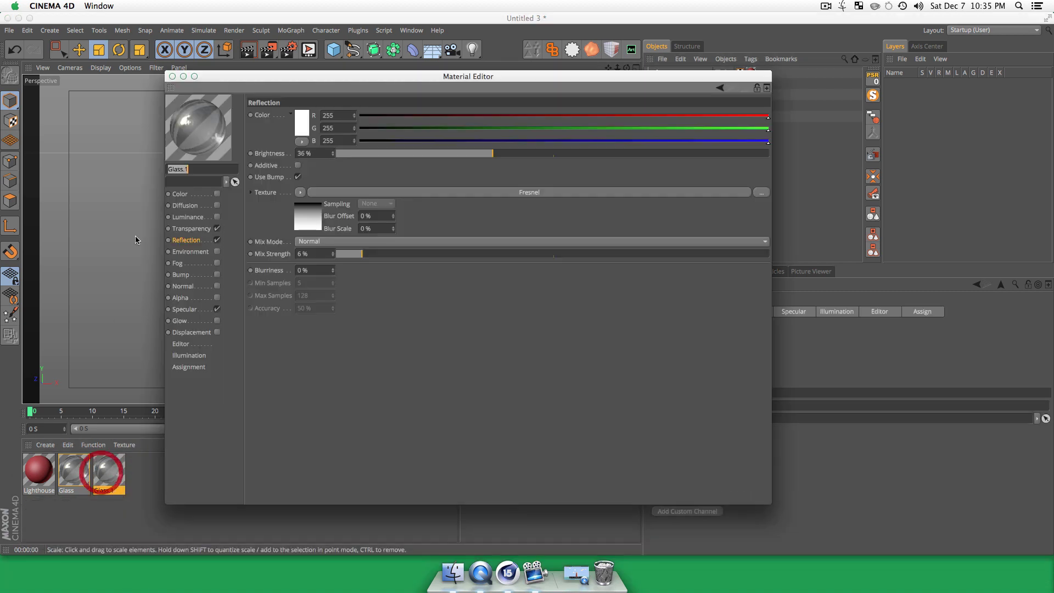
{"action": "type", "text": "Light"}
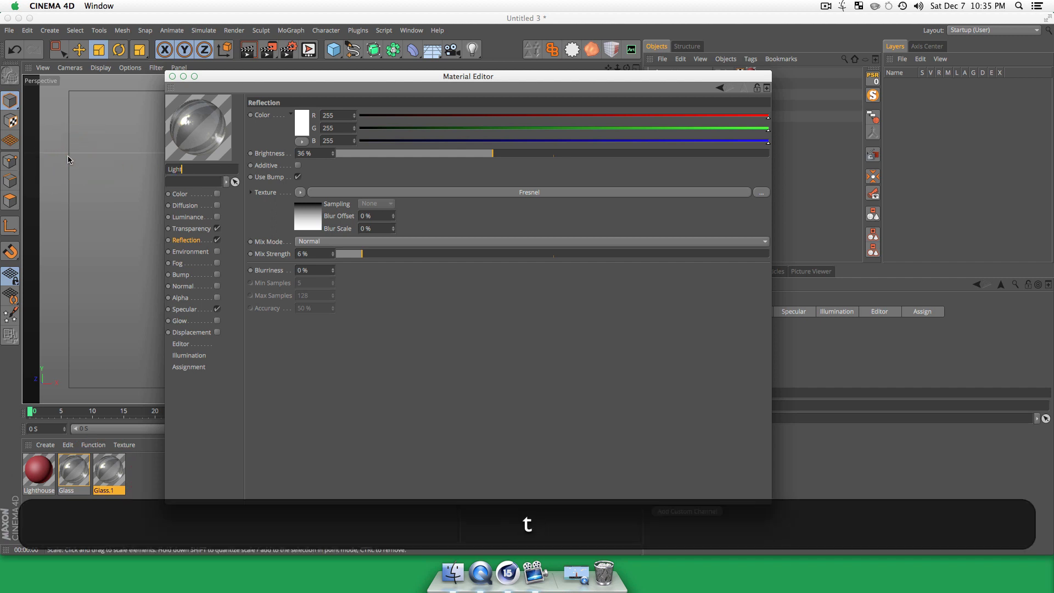
{"action": "type", "text": "bulb"}
{"action": "key", "text": "Return"}
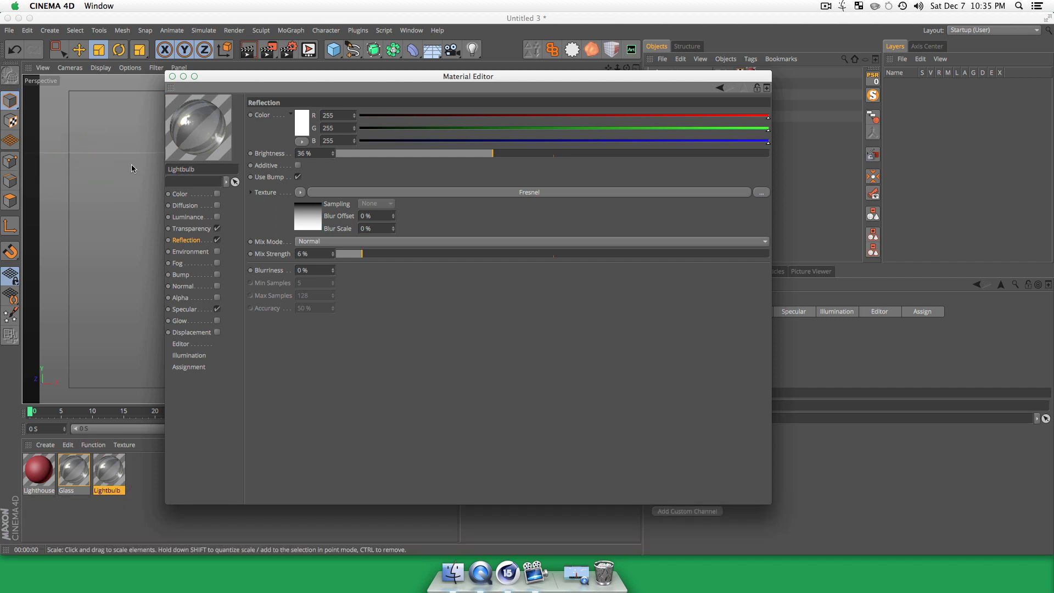
- Set the Lightbulb material's transparency color to yellow, RGB 250, 223, 88
{"action": "left_click", "coordinate": [192, 229]}
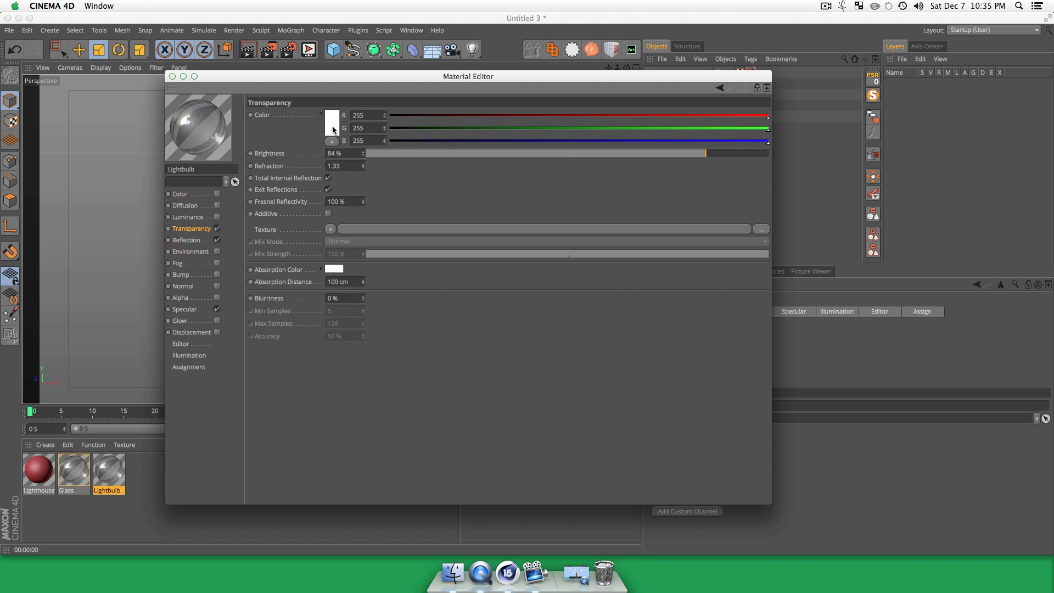
{"action": "left_click", "coordinate": [332, 119]}
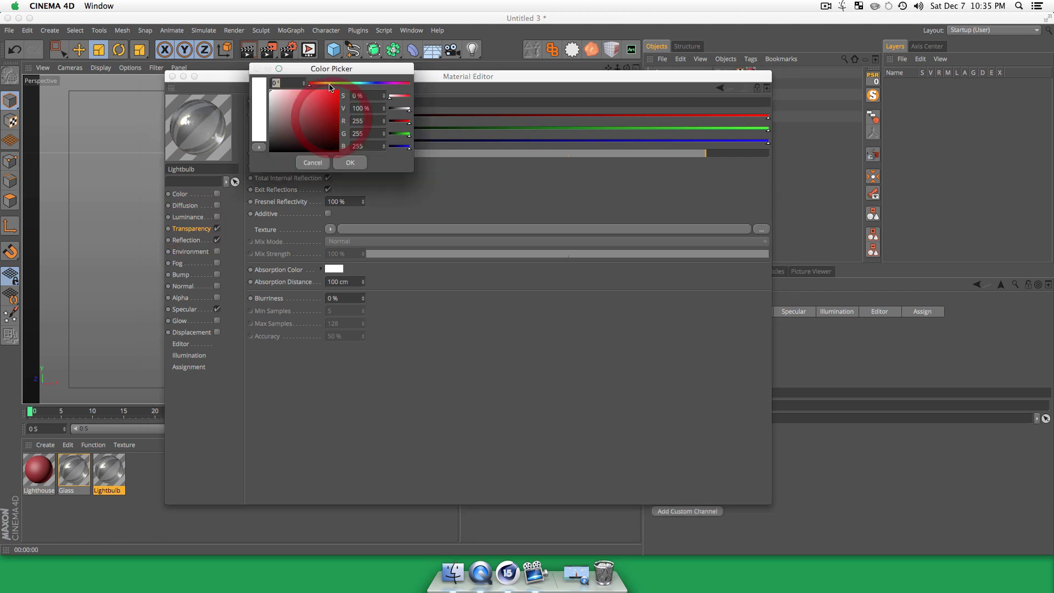
{"action": "left_click", "coordinate": [328, 86]}
{"action": "left_click", "coordinate": [310, 95]}
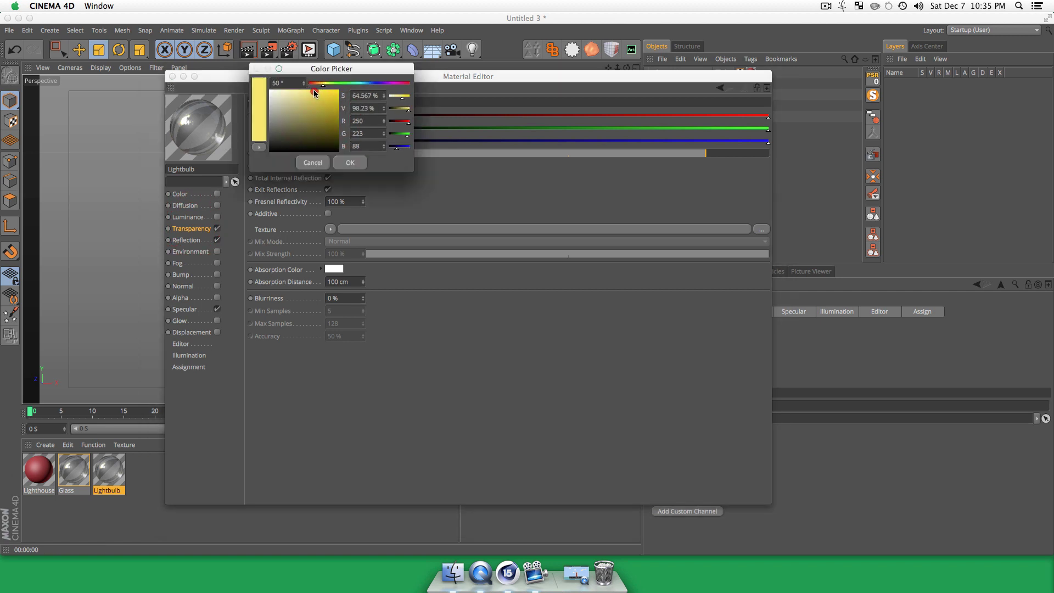
{"action": "left_click", "coordinate": [350, 162]}
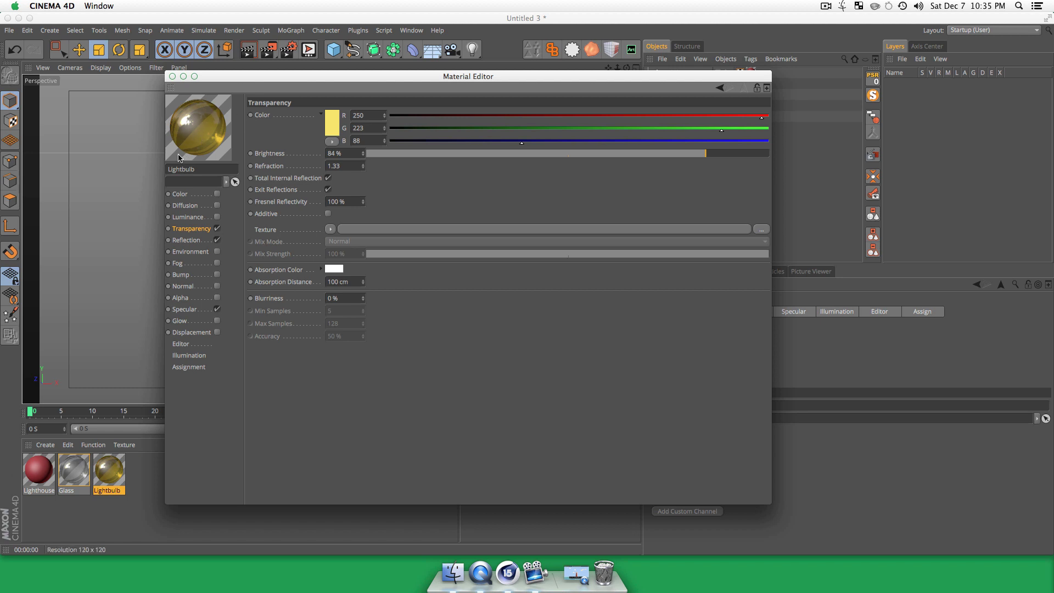
- Give the Lightbulb material's Reflection channel a pale tint color
{"action": "left_click", "coordinate": [195, 241]}
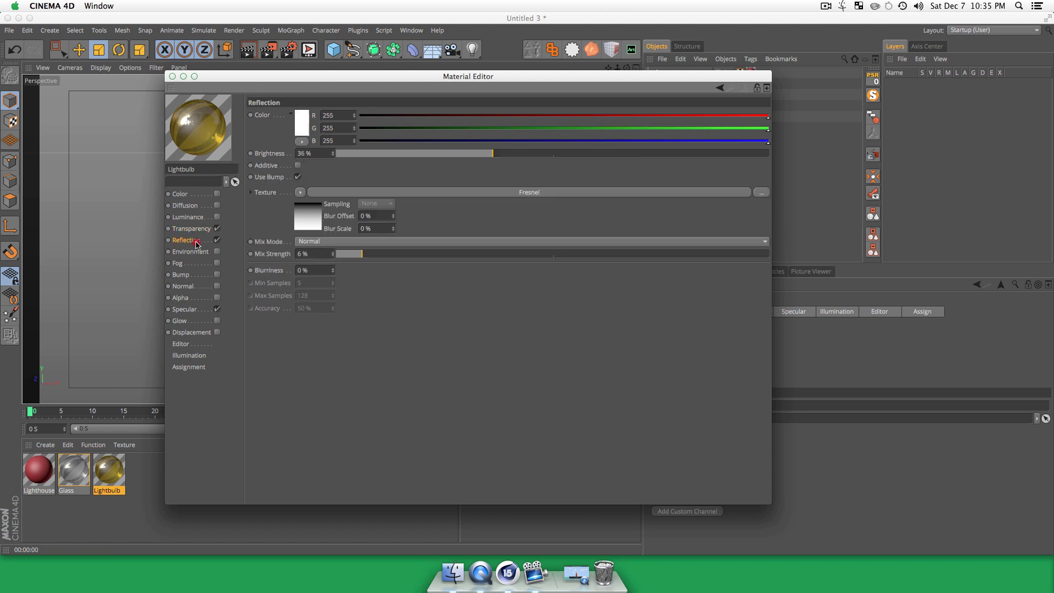
{"action": "left_click", "coordinate": [297, 124]}
{"action": "left_click", "coordinate": [290, 91]}
{"action": "left_click_drag", "start_coordinate": [288, 92], "coordinate": [264, 98]}
{"action": "left_click", "coordinate": [320, 171]}
- Enable the Lightbulb material's Color channel and set its color to pale yellow, RGB 255, 249, 170
{"action": "left_click", "coordinate": [216, 194]}
{"action": "left_click", "coordinate": [301, 123]}
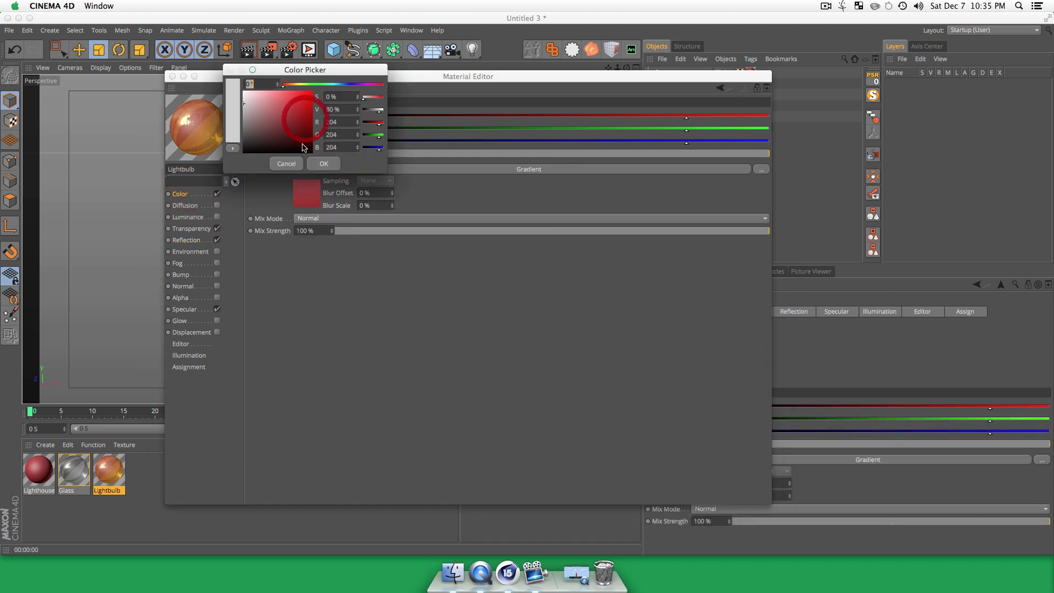
{"action": "left_click", "coordinate": [289, 85]}
{"action": "left_click", "coordinate": [298, 86]}
{"action": "left_click", "coordinate": [266, 110]}
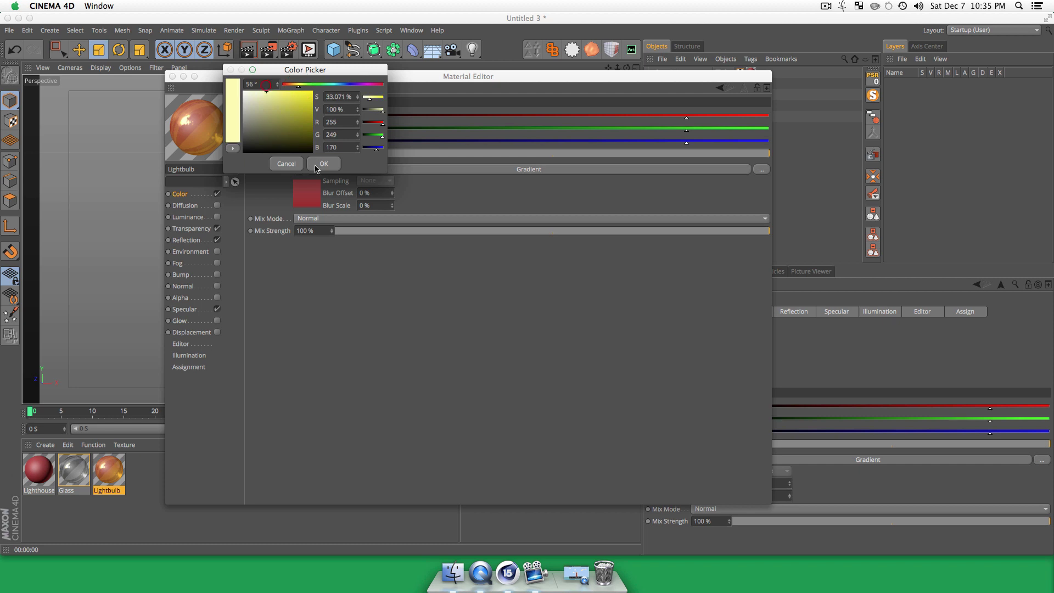
{"action": "left_click", "coordinate": [323, 163]}
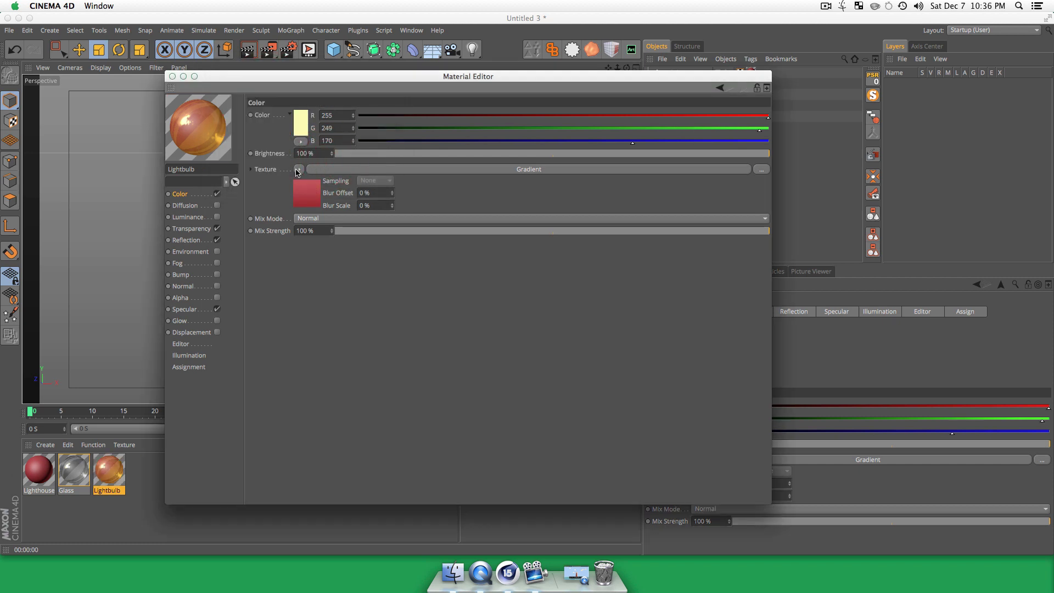
- Clear the Gradient texture from the Lightbulb material's Color channel and set the color brightness to 52%
{"action": "left_click", "coordinate": [297, 169]}
{"action": "left_click", "coordinate": [303, 175]}
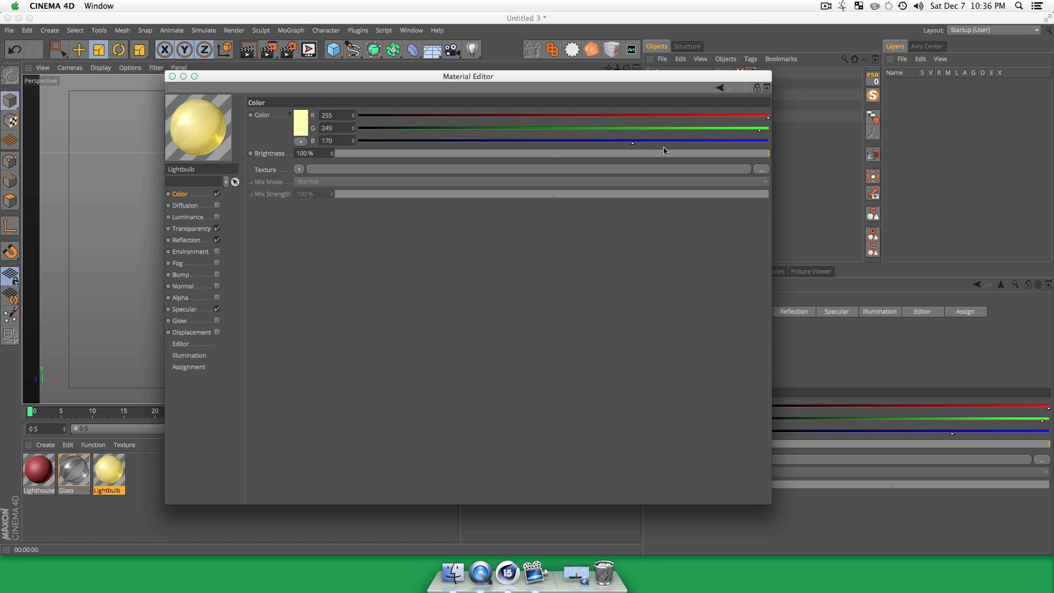
{"action": "left_click_drag", "start_coordinate": [664, 151], "coordinate": [561, 155]}
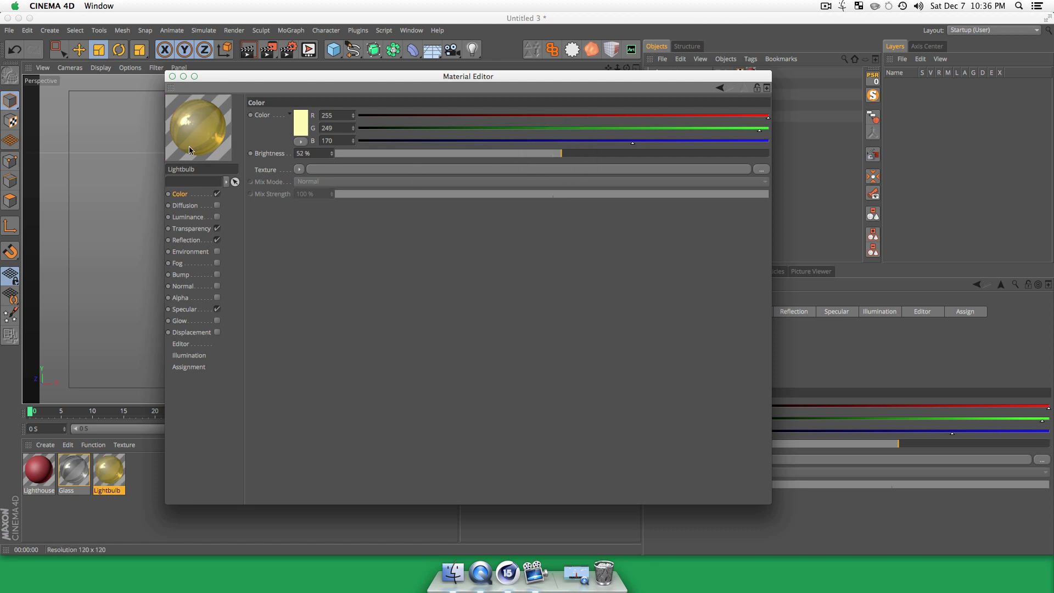
- Close the material and replace the Glass material on the Lightbulb object with the Lightbulb material
{"action": "left_click", "coordinate": [172, 76]}
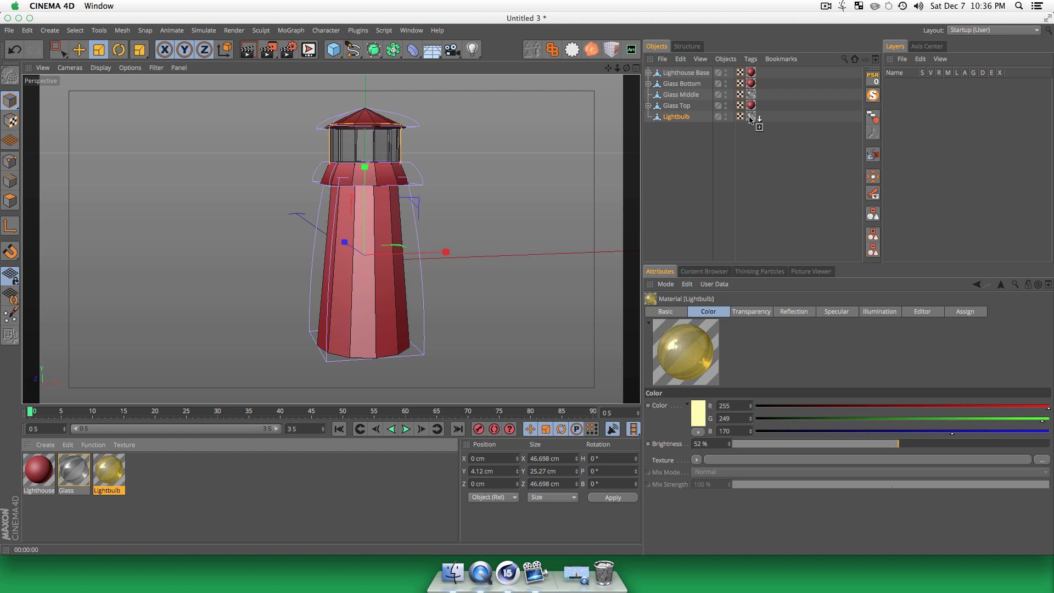
{"action": "left_click_drag", "start_coordinate": [751, 119], "coordinate": [751, 118]}
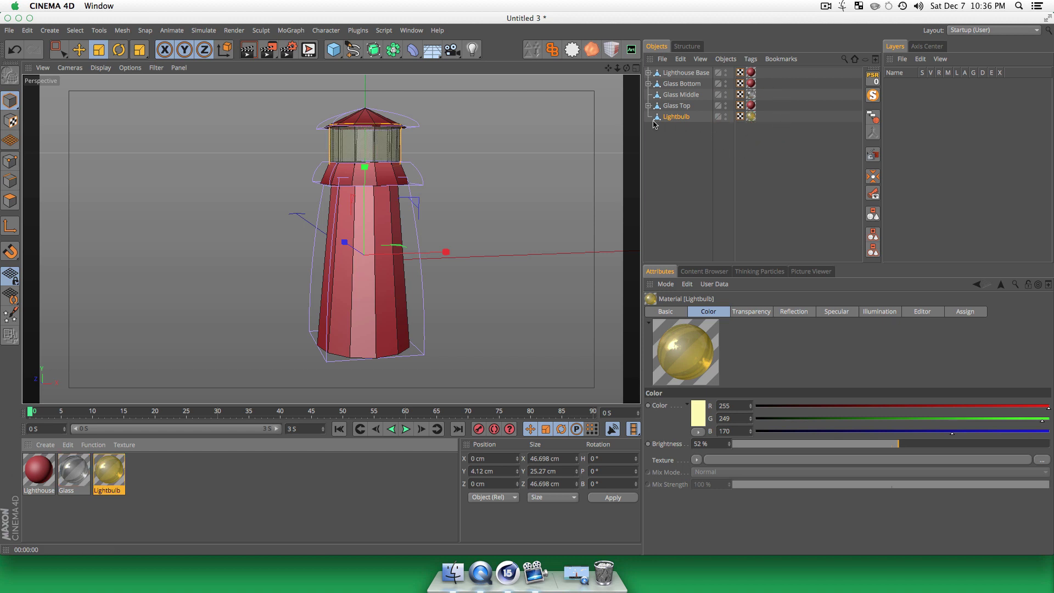
{"action": "left_click", "coordinate": [672, 150]}
- Move the Lightbulb object's axis to the bottom of its mesh using Axis Center with Y at -100%
{"action": "left_click", "coordinate": [673, 116]}
{"action": "key", "text": "t"}
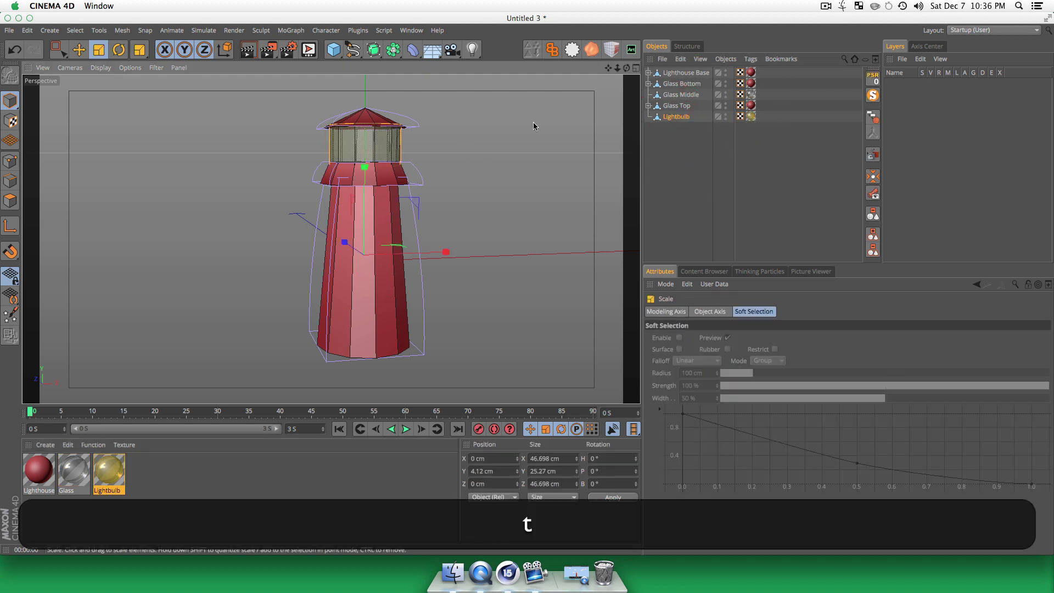
{"action": "left_click", "coordinate": [926, 48]}
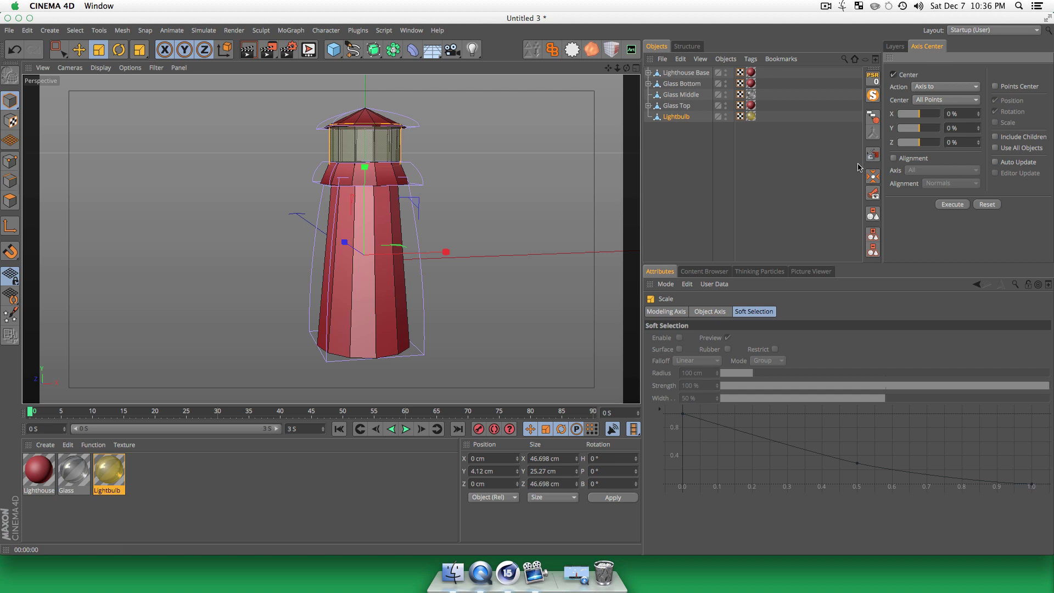
{"action": "left_click", "coordinate": [893, 131]}
{"action": "left_click", "coordinate": [952, 204]}
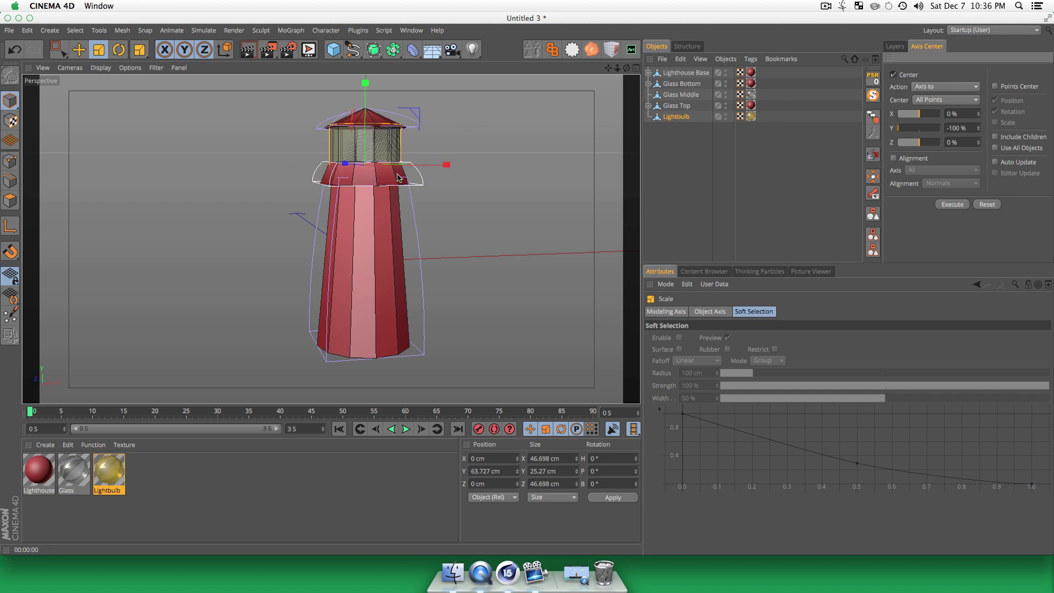
- Scale the Lightbulb down to about 19 cm wide and 10 cm high and raise it to about Y 70 cm inside the lantern room
{"action": "key", "text": "t"}
{"action": "left_click_drag", "start_coordinate": [500, 130], "coordinate": [353, 180]}
{"action": "key", "text": "e"}
{"action": "left_click_drag", "start_coordinate": [365, 87], "coordinate": [366, 78]}
{"action": "key", "text": "t"}
{"action": "left_click_drag", "start_coordinate": [473, 120], "coordinate": [410, 143]}
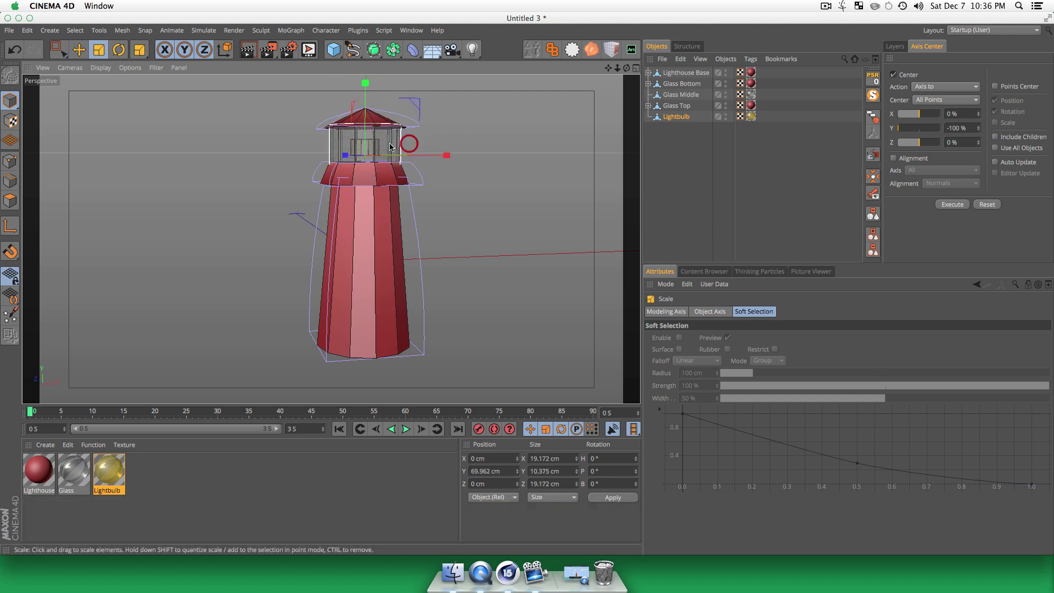
- Deselect the Lightbulb and render a close-up preview of the lantern room
{"action": "left_click", "coordinate": [702, 192]}
{"action": "key", "text": "3"}
{"action": "left_click_drag", "start_coordinate": [338, 163], "coordinate": [250, 180]}
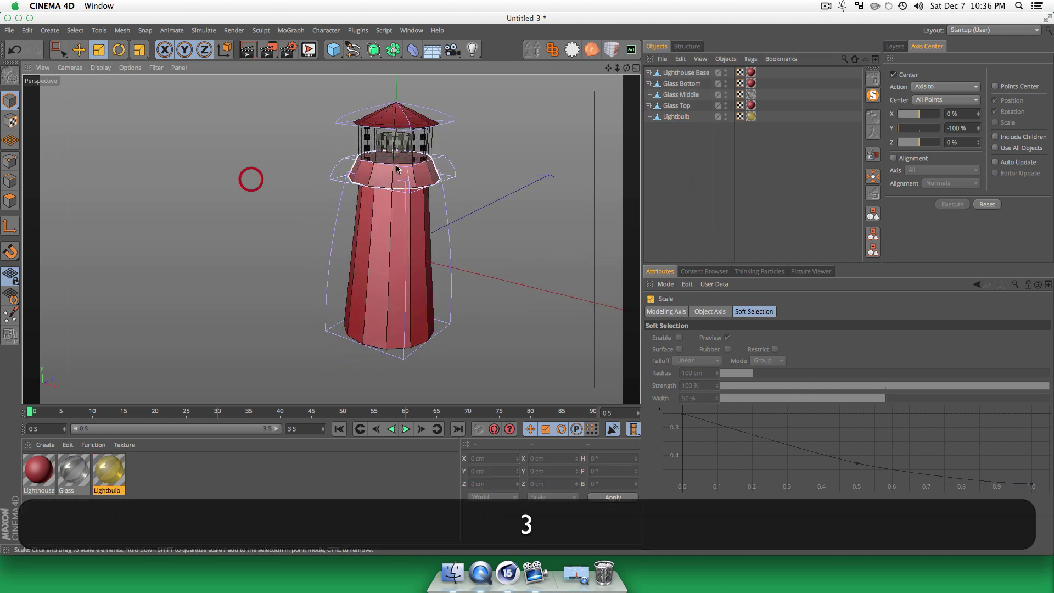
{"action": "scroll", "coordinate": [366, 148], "scroll_direction": "up", "scroll_amount": 5}
{"action": "key", "text": "3"}
{"action": "left_click_drag", "start_coordinate": [366, 149], "coordinate": [442, 129]}
{"action": "key", "text": "super+r"}
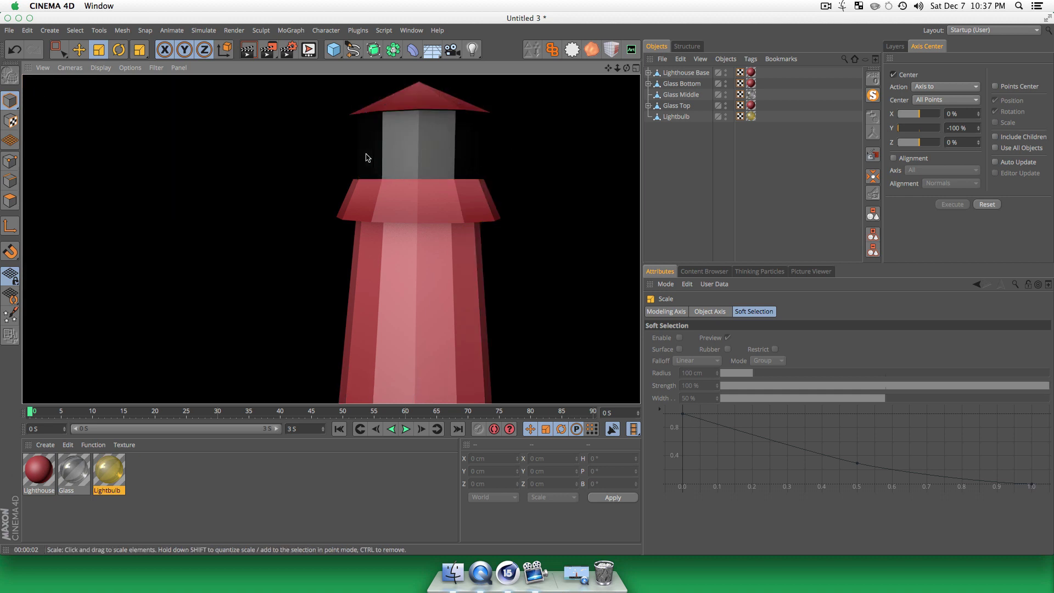
- Add a Light object, parent it under Lightbulb, and reset its position, scale and rotation to the parent's
{"action": "left_click", "coordinate": [707, 161]}
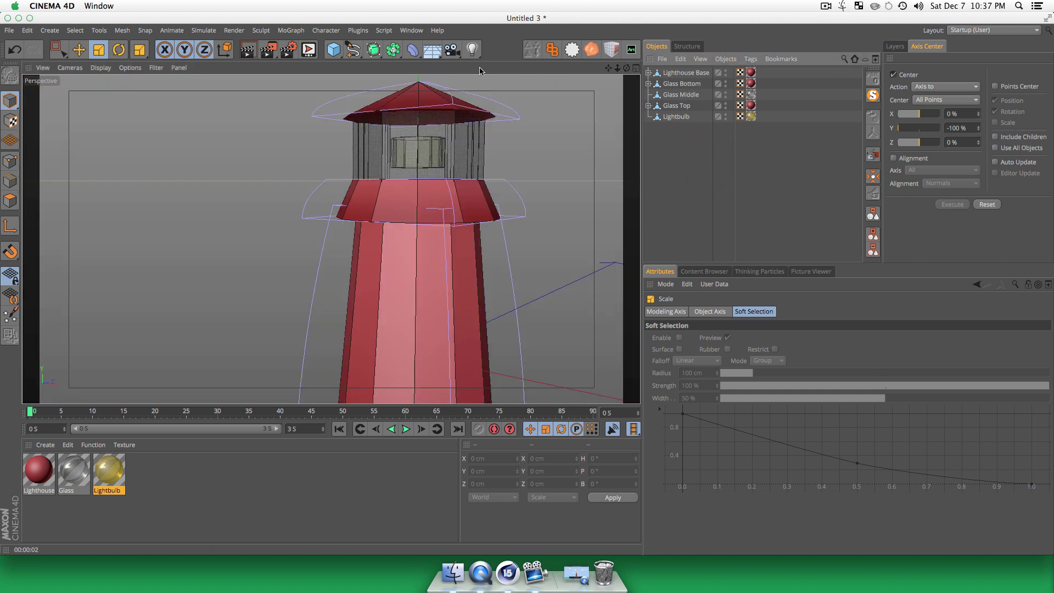
{"action": "left_click", "coordinate": [473, 50]}
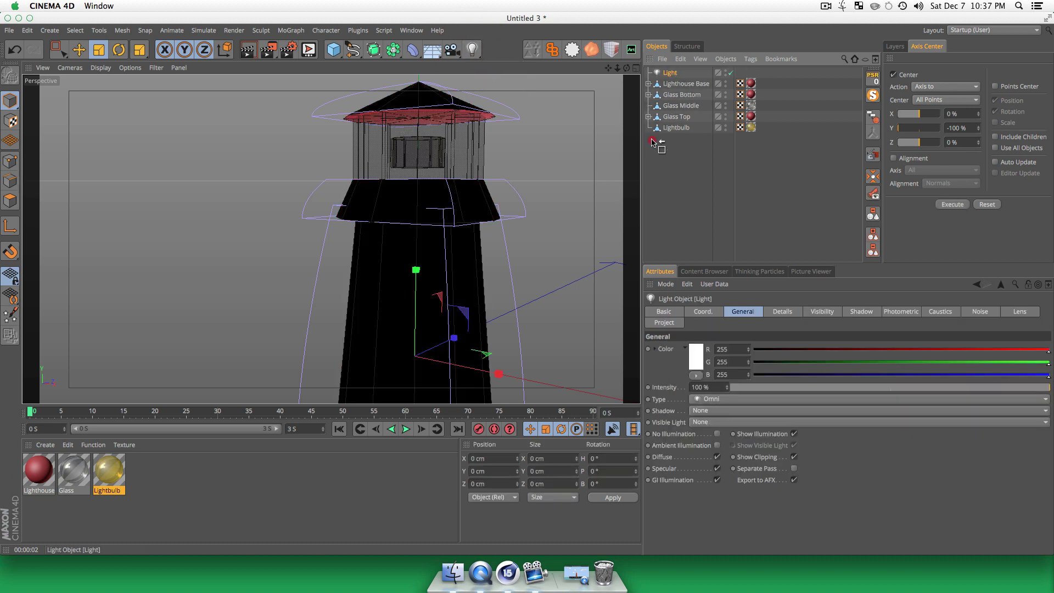
{"action": "left_click_drag", "start_coordinate": [673, 130], "coordinate": [676, 128]}
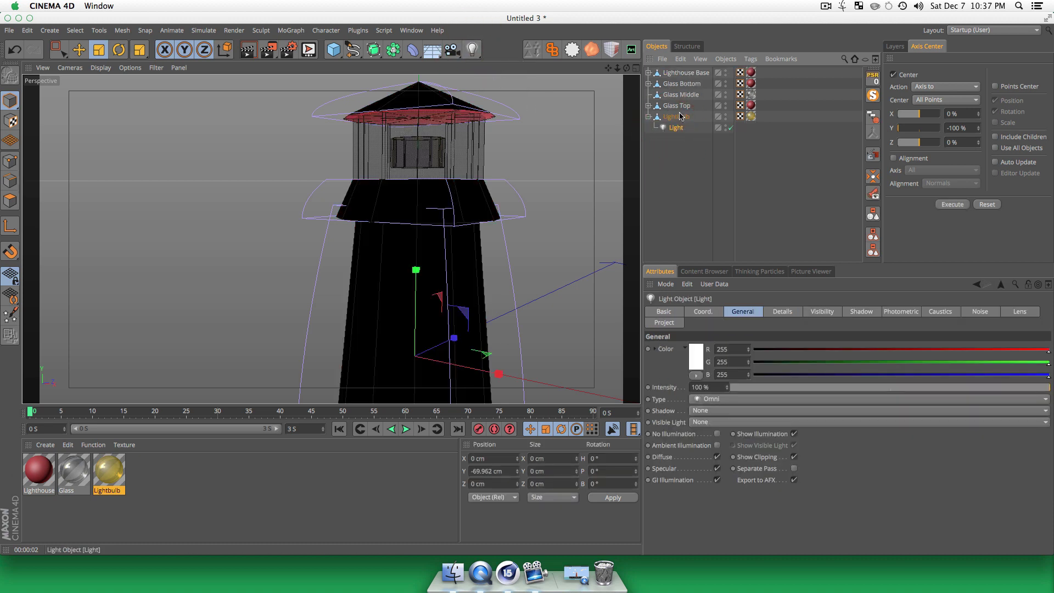
{"action": "left_click", "coordinate": [873, 78]}
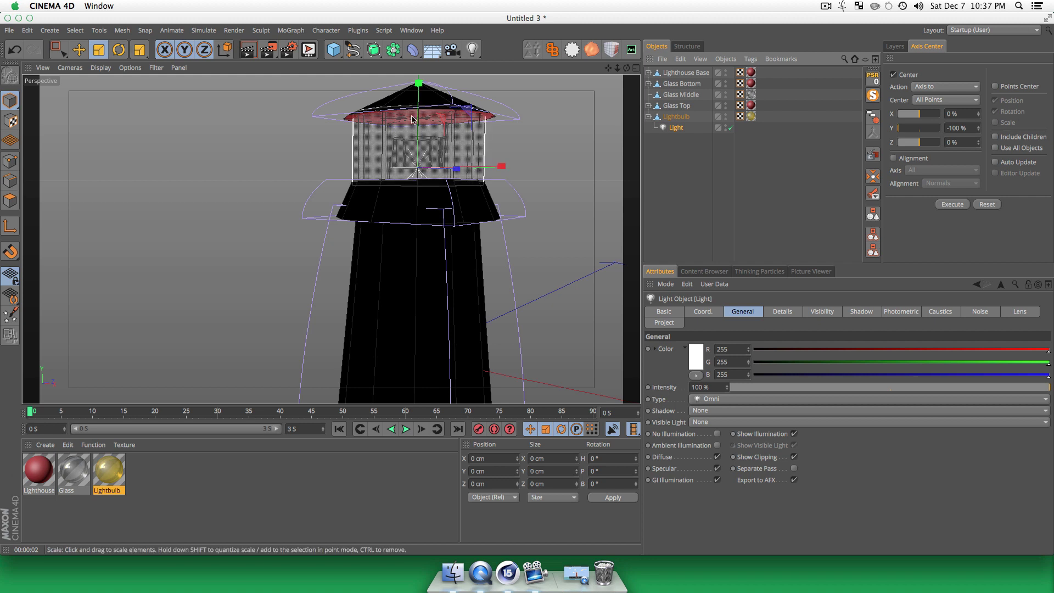
- Raise the Light to about Y 4.5 cm relative to the Lightbulb and render a preview
{"action": "key", "text": "e"}
{"action": "left_click_drag", "start_coordinate": [420, 125], "coordinate": [419, 111]}
{"action": "key", "text": "super+r"}
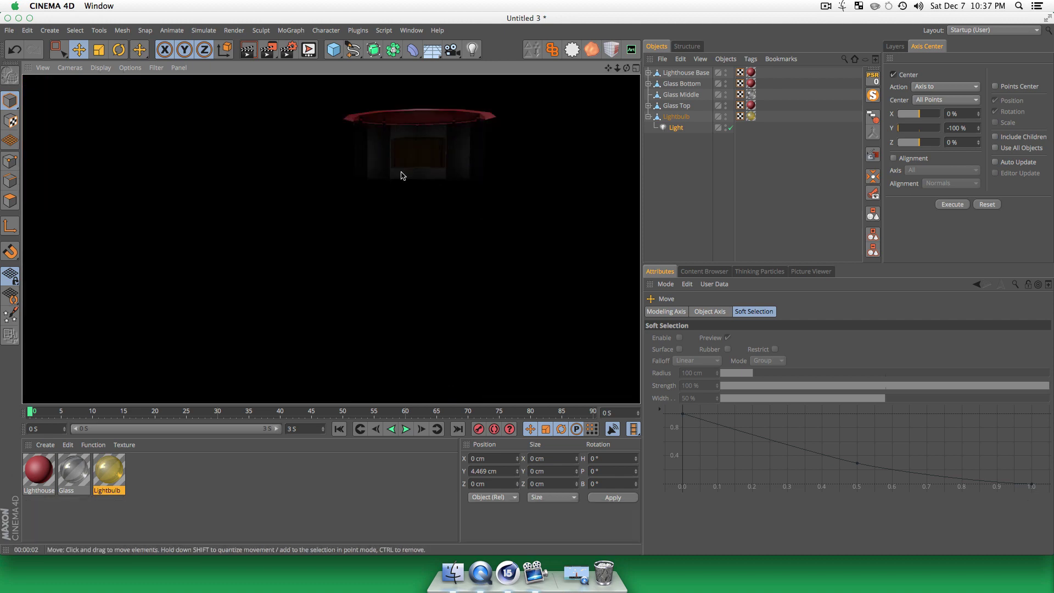
- Set the Light's Visible Light option to Visible and preview the render with the whole lighthouse in view
{"action": "key", "text": "3"}
{"action": "left_click_drag", "start_coordinate": [451, 250], "coordinate": [434, 176]}
{"action": "left_click", "coordinate": [675, 127]}
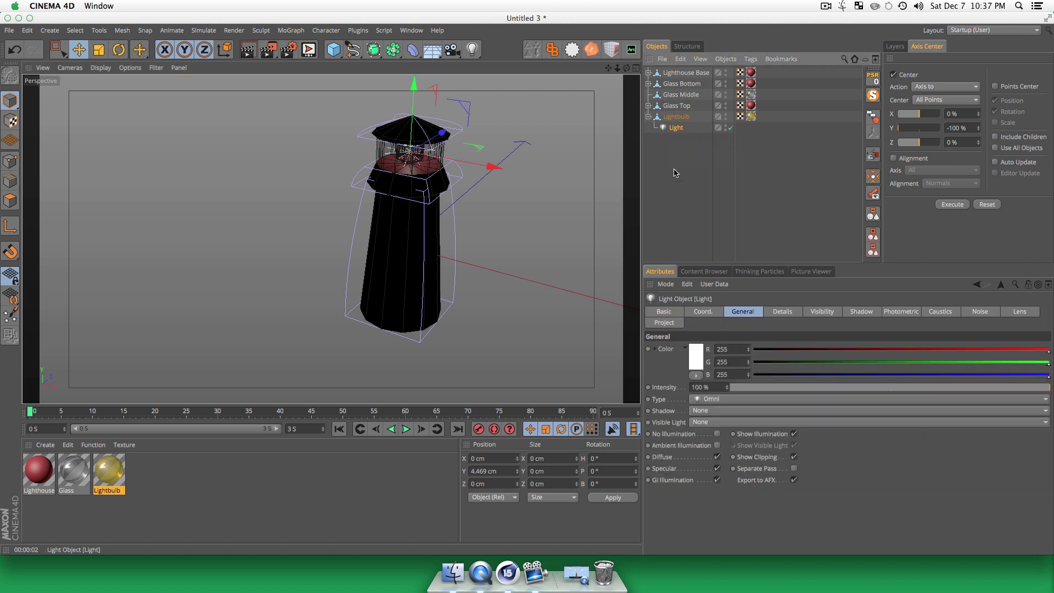
{"action": "left_click", "coordinate": [701, 423]}
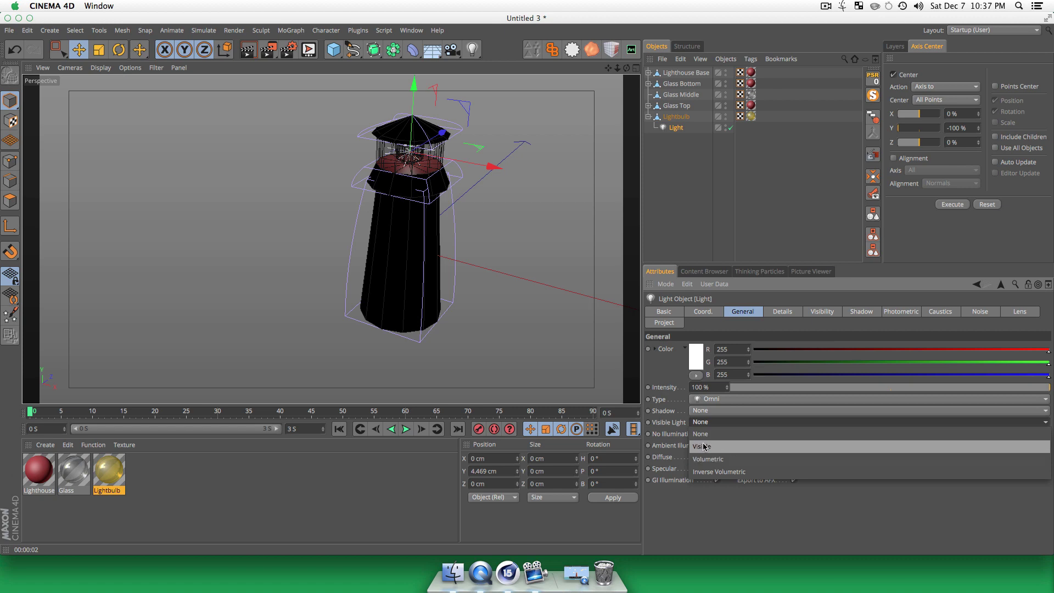
{"action": "left_click", "coordinate": [703, 444]}
{"action": "key", "text": "super+r"}
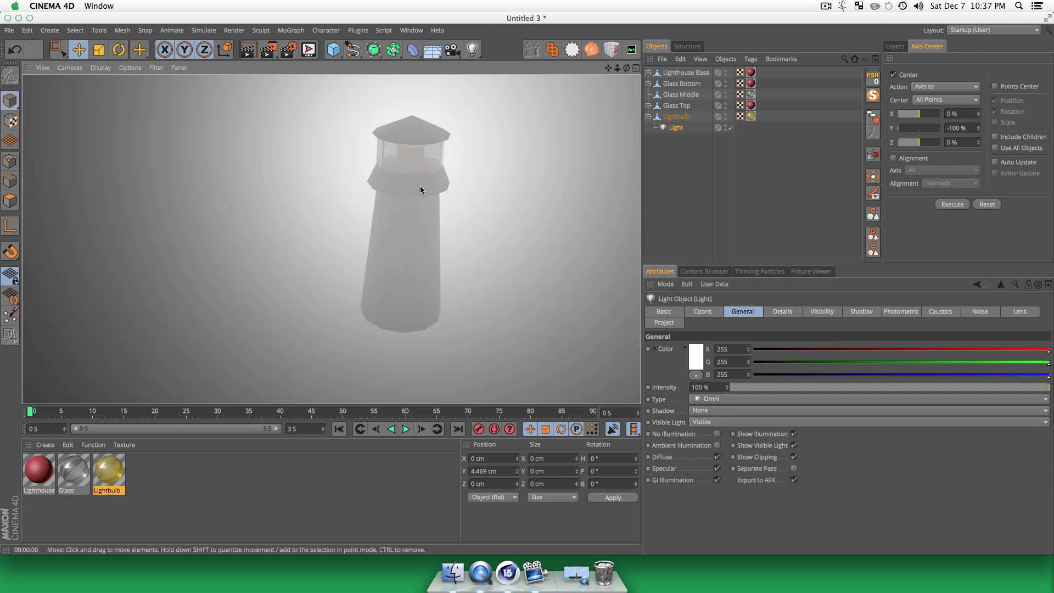
- Scale the Light's visible range down to a small sphere just enclosing the lantern room and preview the glow
{"action": "key", "text": "3"}
{"action": "left_click_drag", "start_coordinate": [437, 202], "coordinate": [384, 224]}
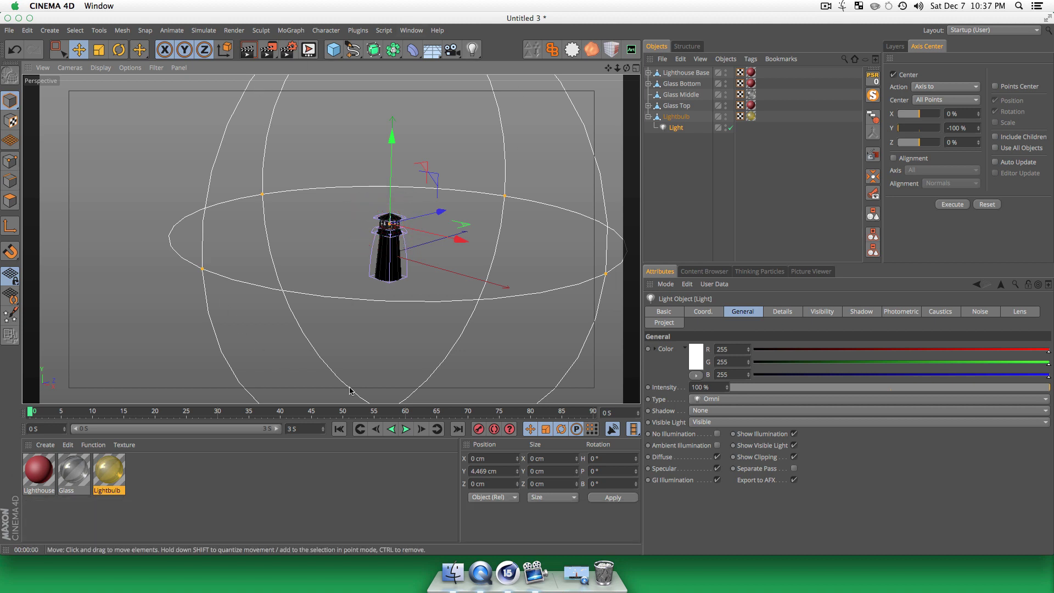
{"action": "key", "text": "t"}
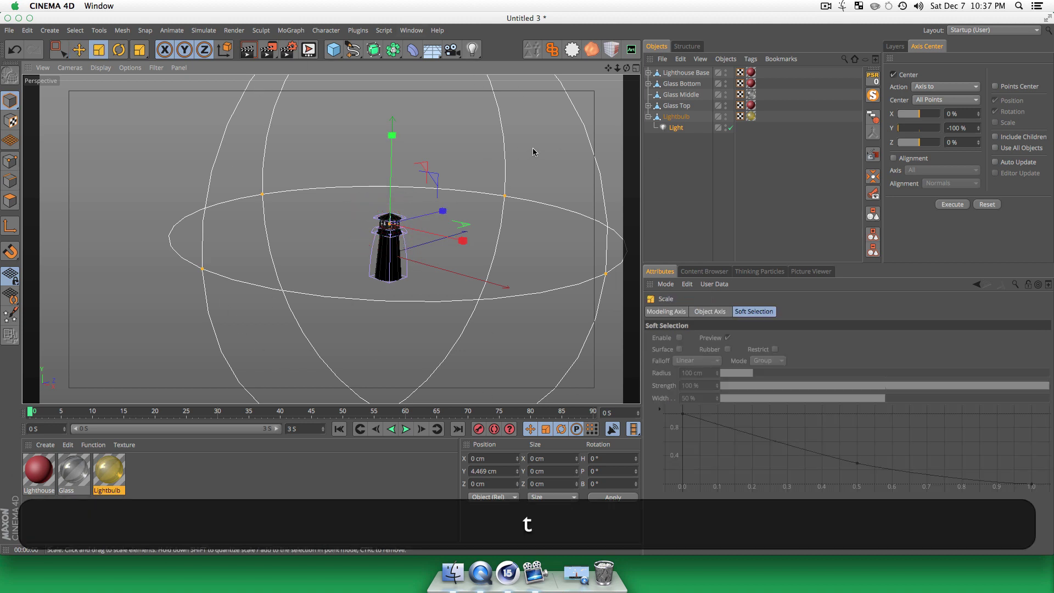
{"action": "left_click_drag", "start_coordinate": [533, 152], "coordinate": [217, 332]}
{"action": "scroll", "coordinate": [409, 219], "scroll_direction": "up", "scroll_amount": 5}
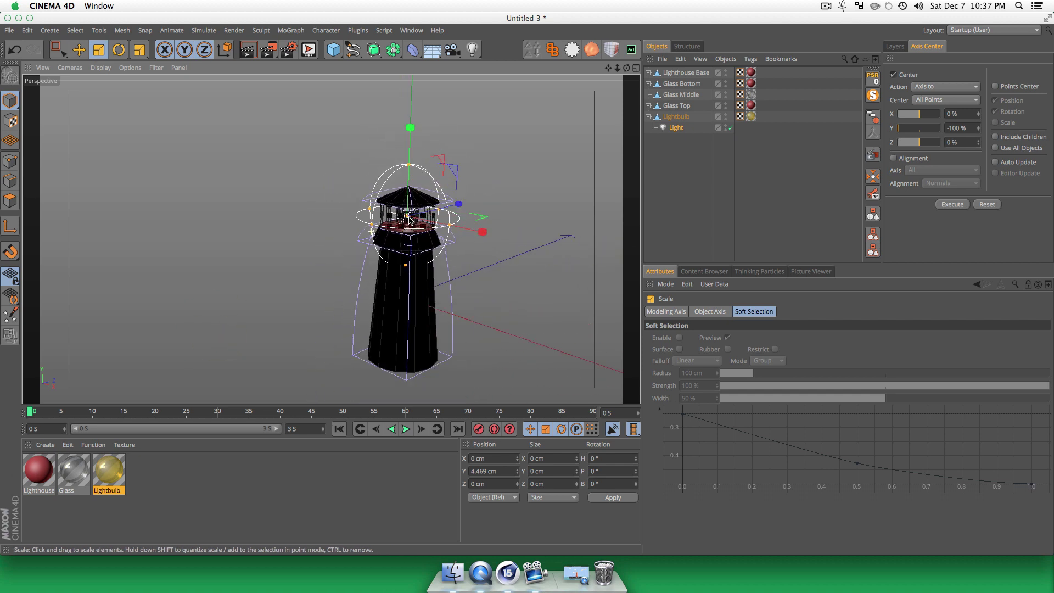
{"action": "scroll", "coordinate": [409, 219], "scroll_direction": "down", "scroll_amount": 1}
{"action": "left_click_drag", "start_coordinate": [532, 174], "coordinate": [578, 185]}
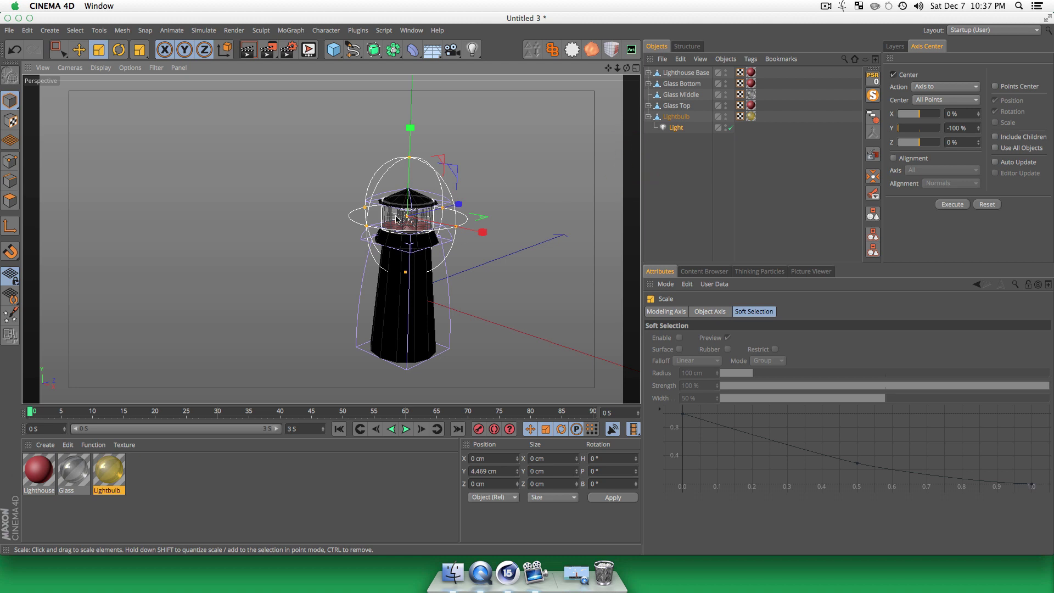
{"action": "key", "text": "super+r"}
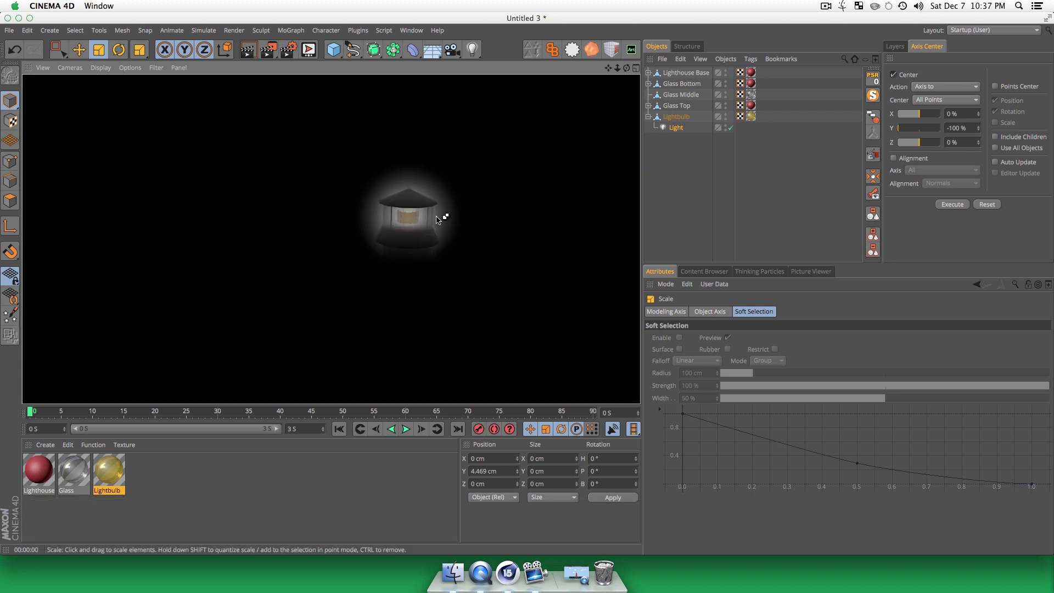
- Set the Light's color to yellow, RGB 255, 255, 70, and render a preview
{"action": "left_click", "coordinate": [718, 146]}
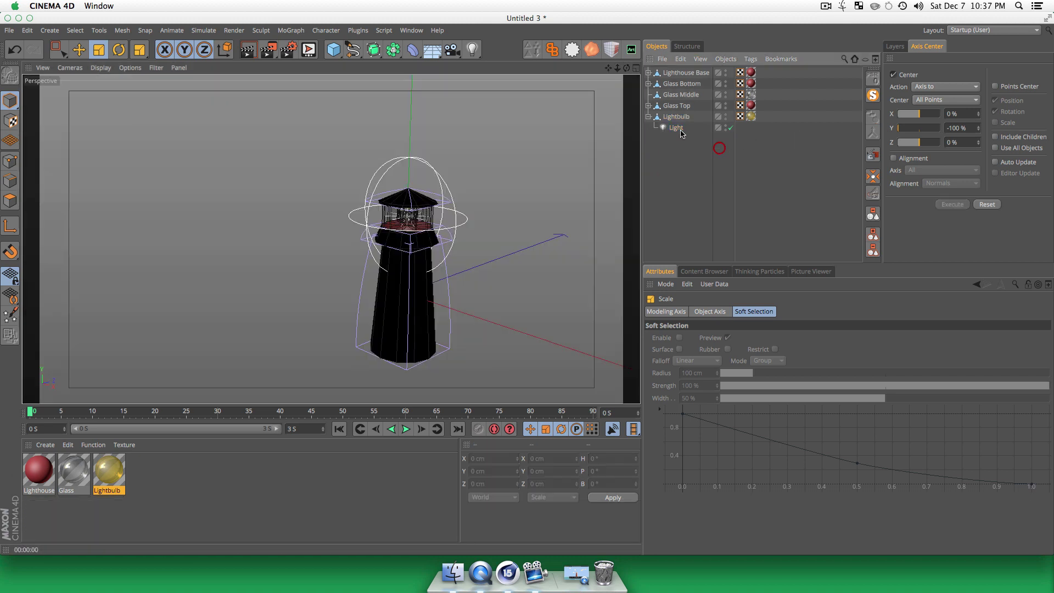
{"action": "left_click", "coordinate": [676, 128]}
{"action": "left_click", "coordinate": [698, 359]}
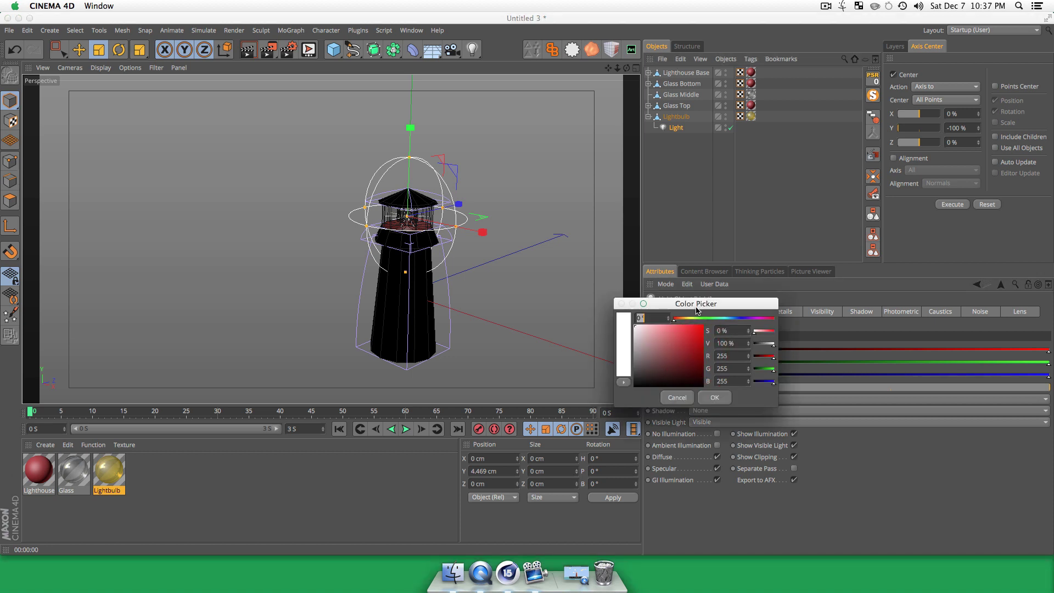
{"action": "left_click", "coordinate": [690, 319]}
{"action": "left_click", "coordinate": [686, 328]}
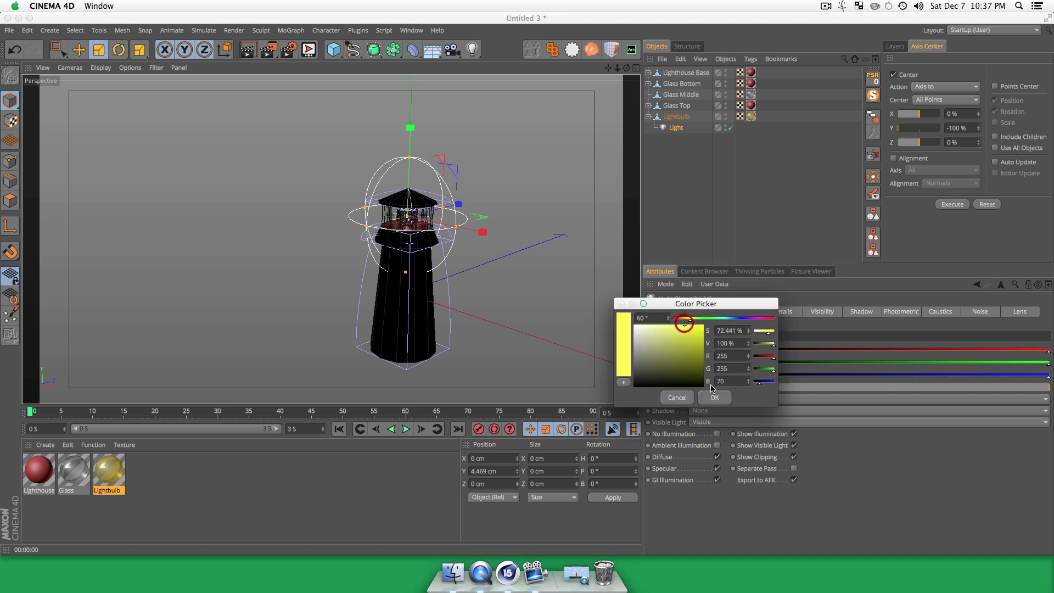
{"action": "left_click", "coordinate": [713, 398]}
{"action": "key", "text": "super+r"}
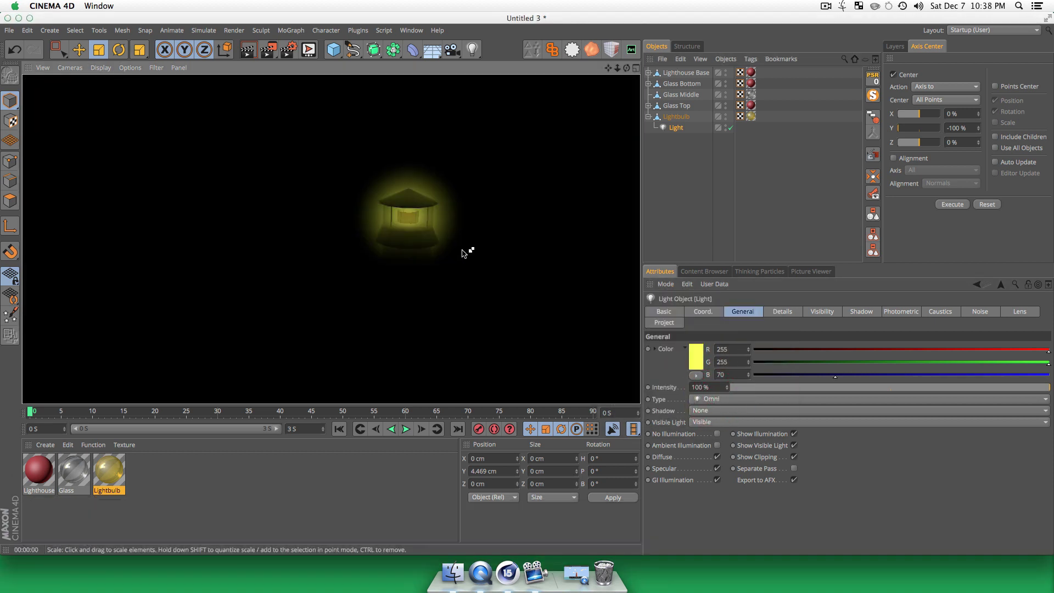
- Set the Light's shadow type to Area and render a preview
{"action": "left_click", "coordinate": [677, 226]}
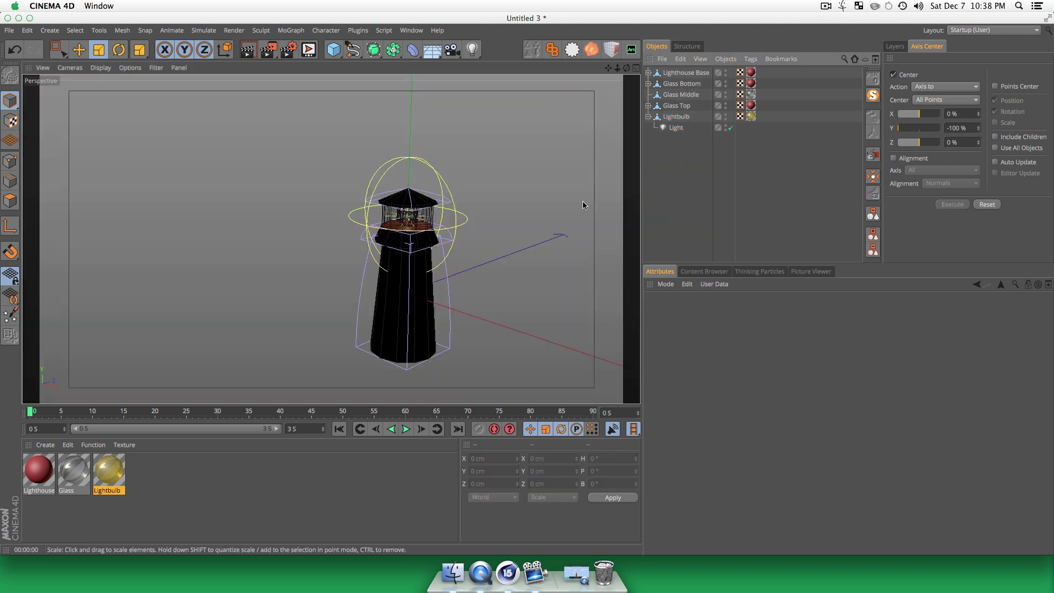
{"action": "left_click", "coordinate": [676, 127]}
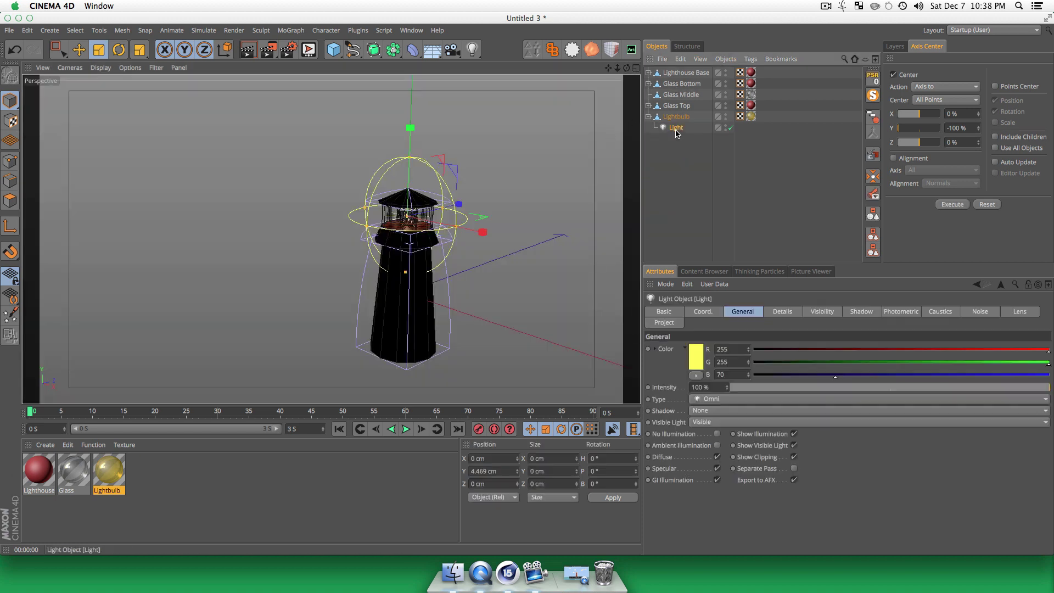
{"action": "left_click", "coordinate": [703, 410]}
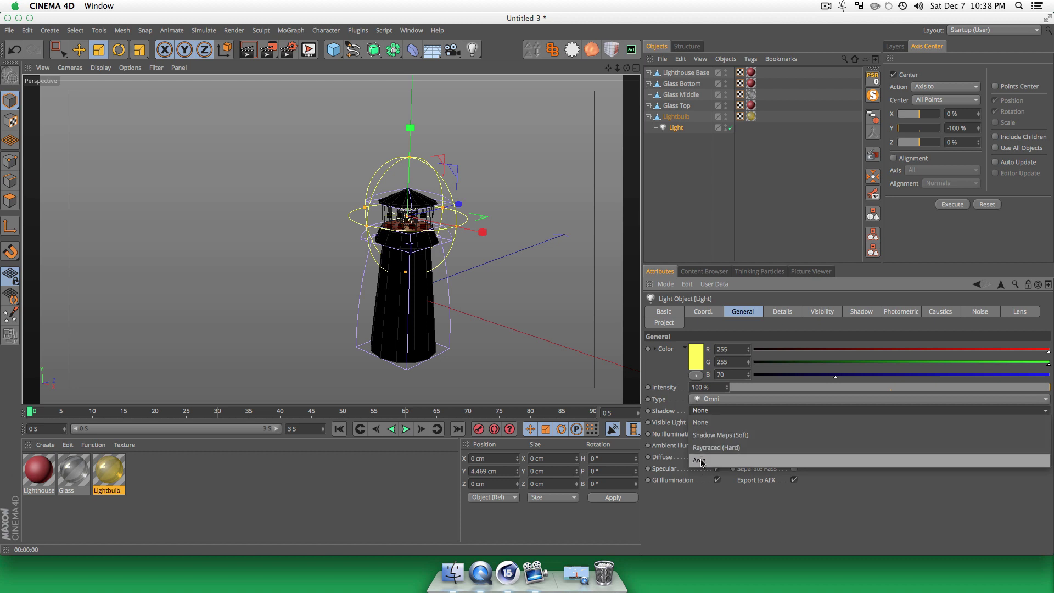
{"action": "left_click", "coordinate": [701, 466]}
{"action": "key", "text": "super+r"}
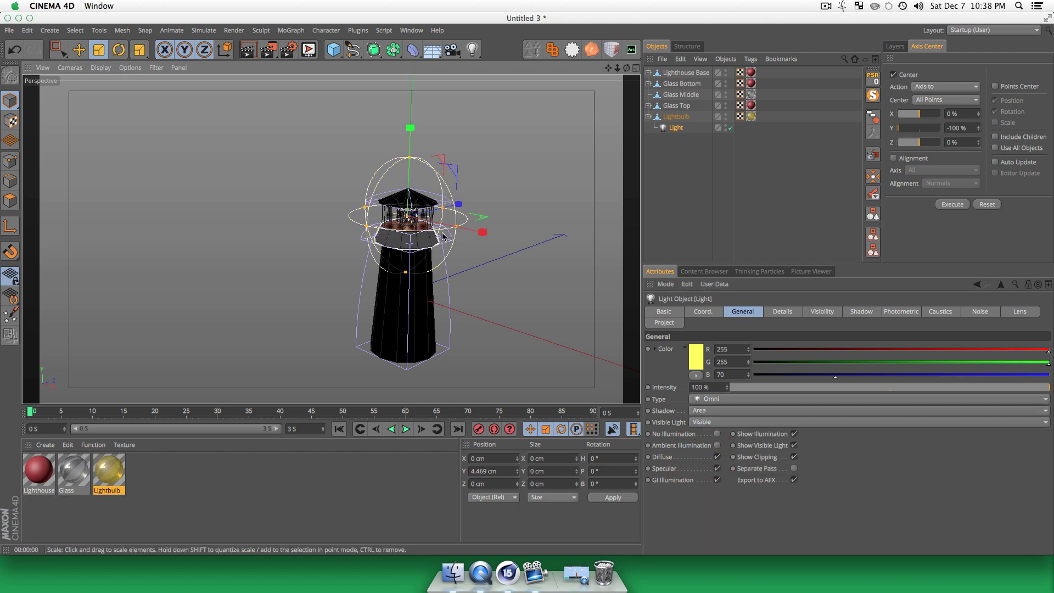
{"action": "key", "text": "super+r"}
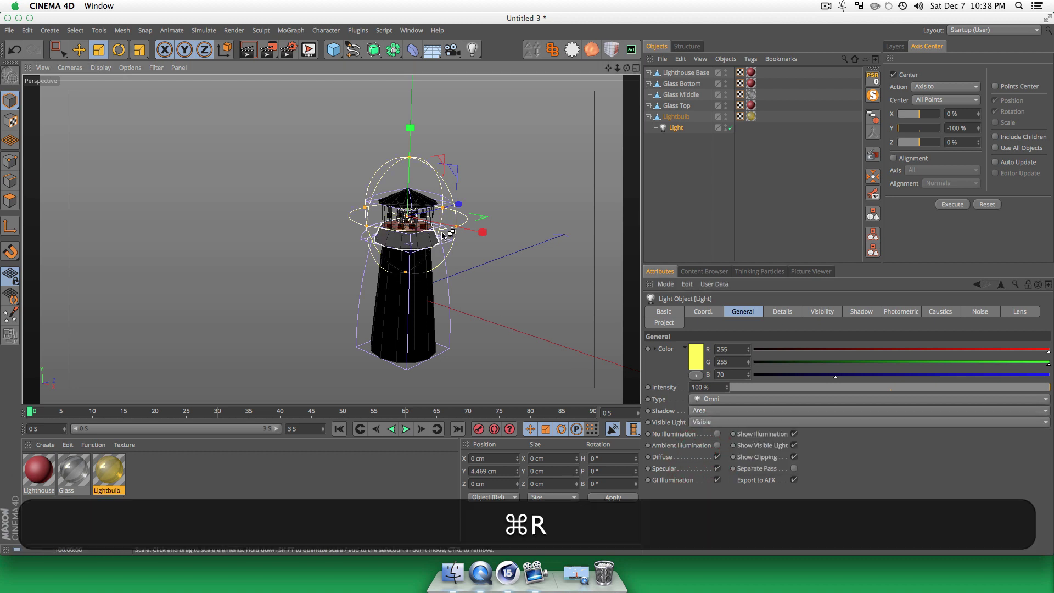
- Set the Light's Visible Light to Volumetric and its intensity to 227%, rendering a preview after each change
{"action": "left_click", "coordinate": [694, 163]}
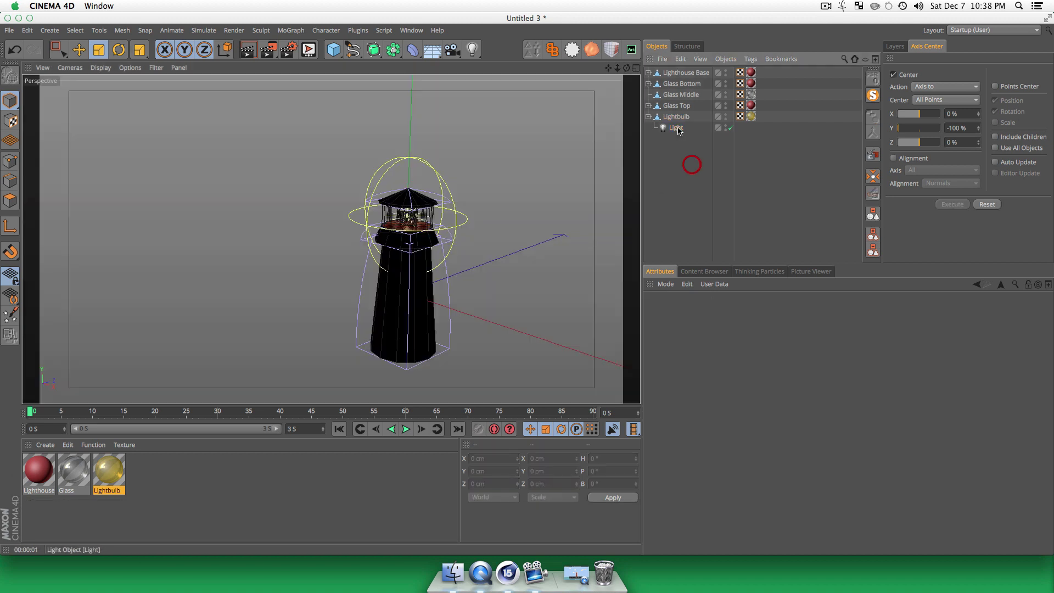
{"action": "left_click", "coordinate": [677, 127]}
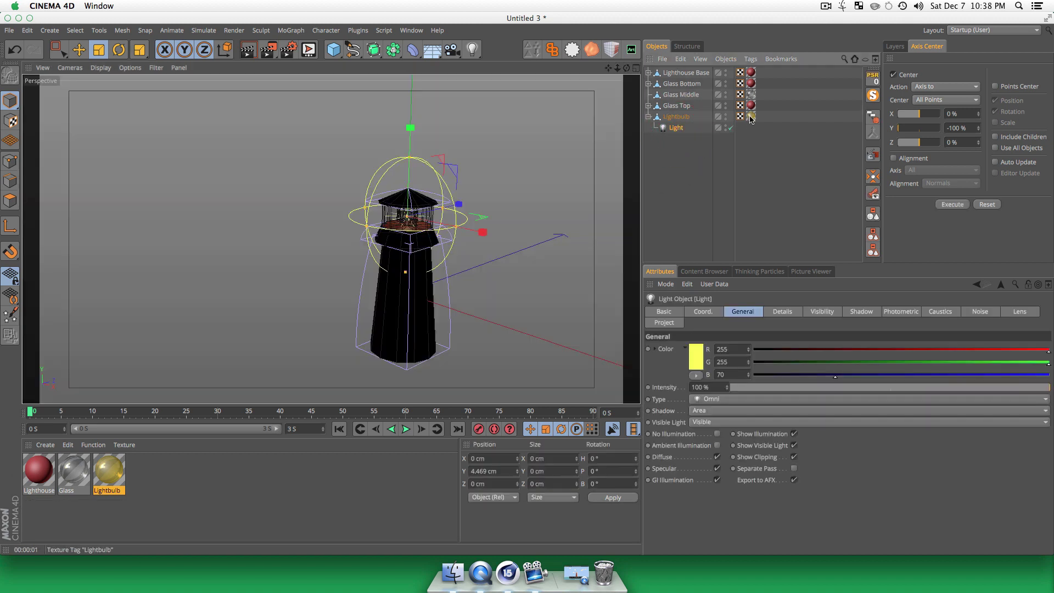
{"action": "left_click", "coordinate": [707, 422]}
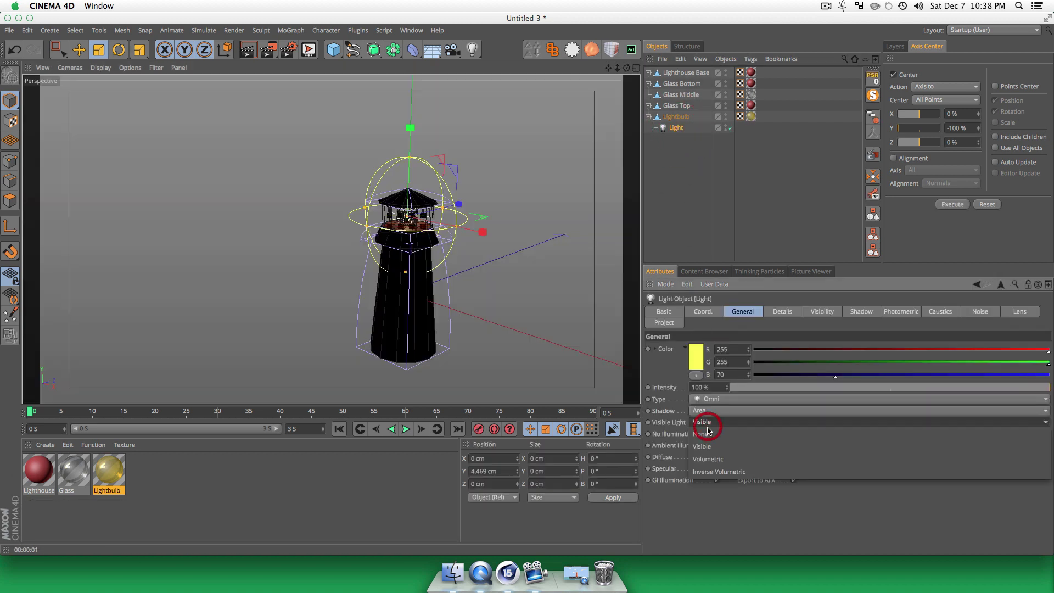
{"action": "left_click", "coordinate": [708, 456]}
{"action": "key", "text": "super+r"}
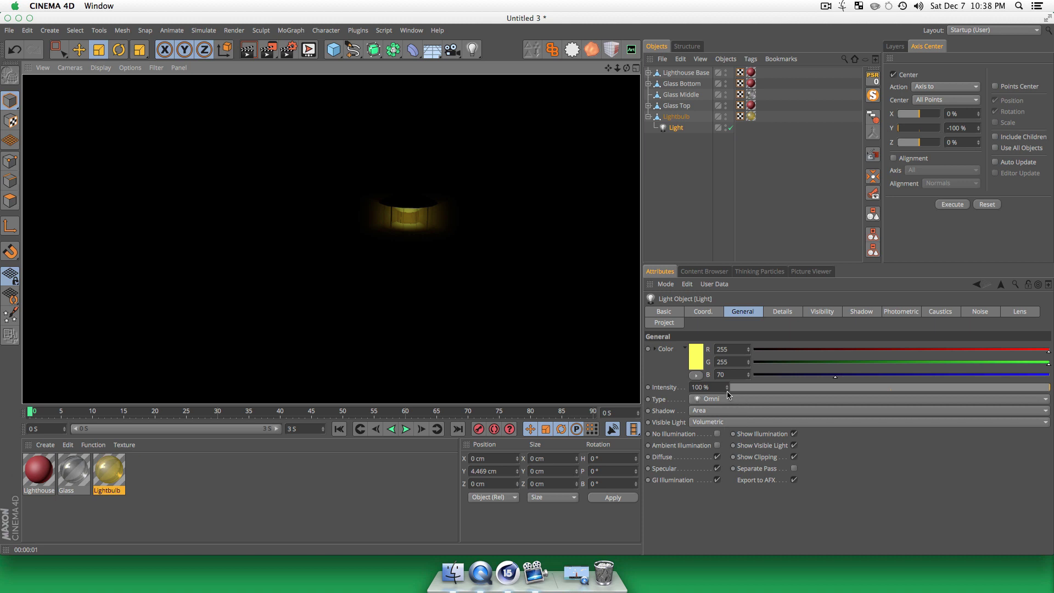
{"action": "left_click_drag", "start_coordinate": [726, 388], "coordinate": [726, 373]}
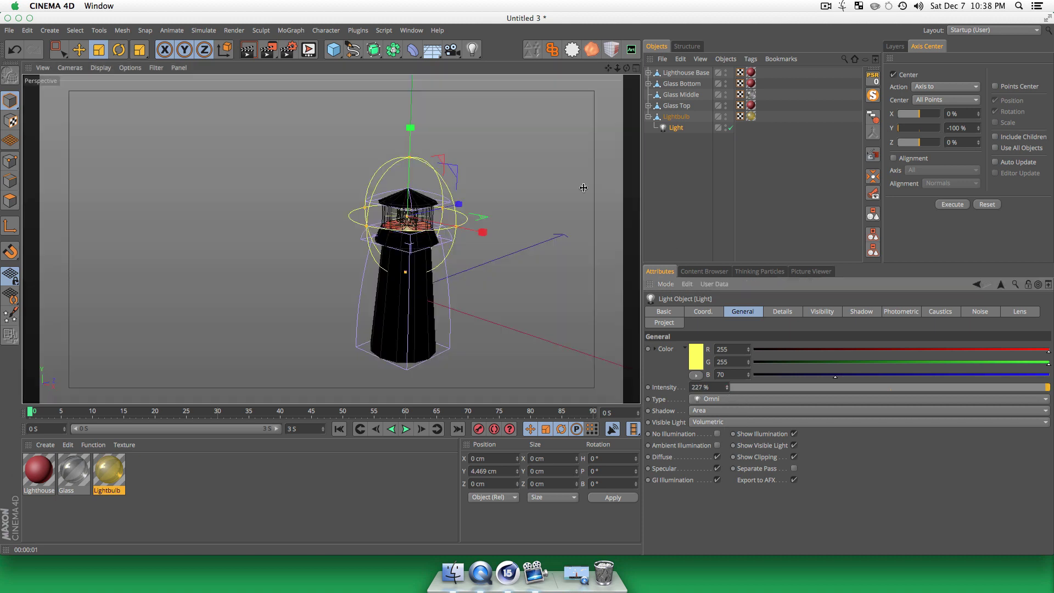
{"action": "key", "text": "super+r"}
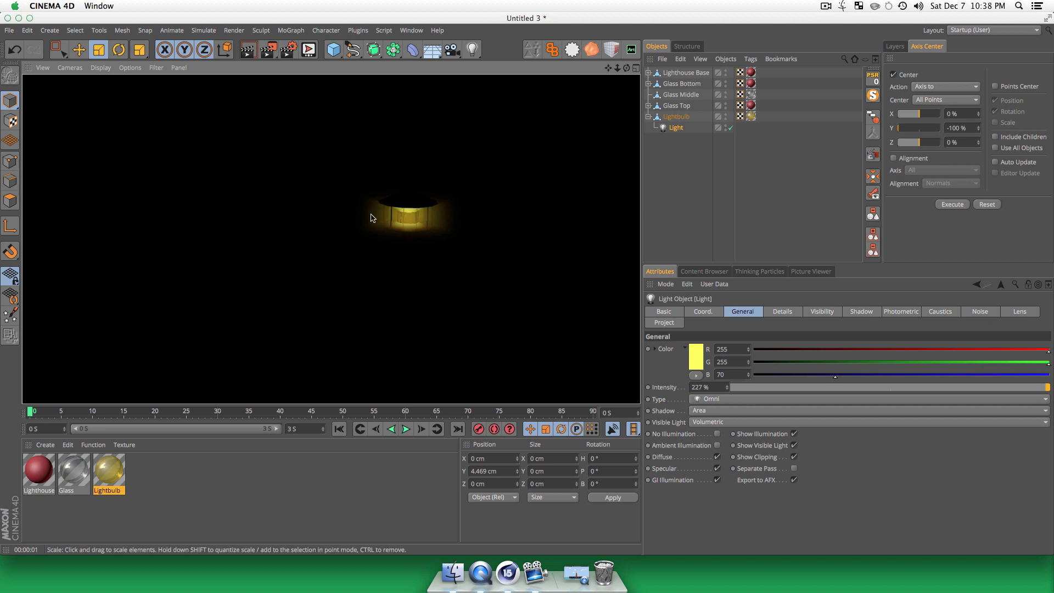
- Enlarge the Light's visible range moderately around the lantern room and preview the render from a lower angle
{"action": "key", "text": "t"}
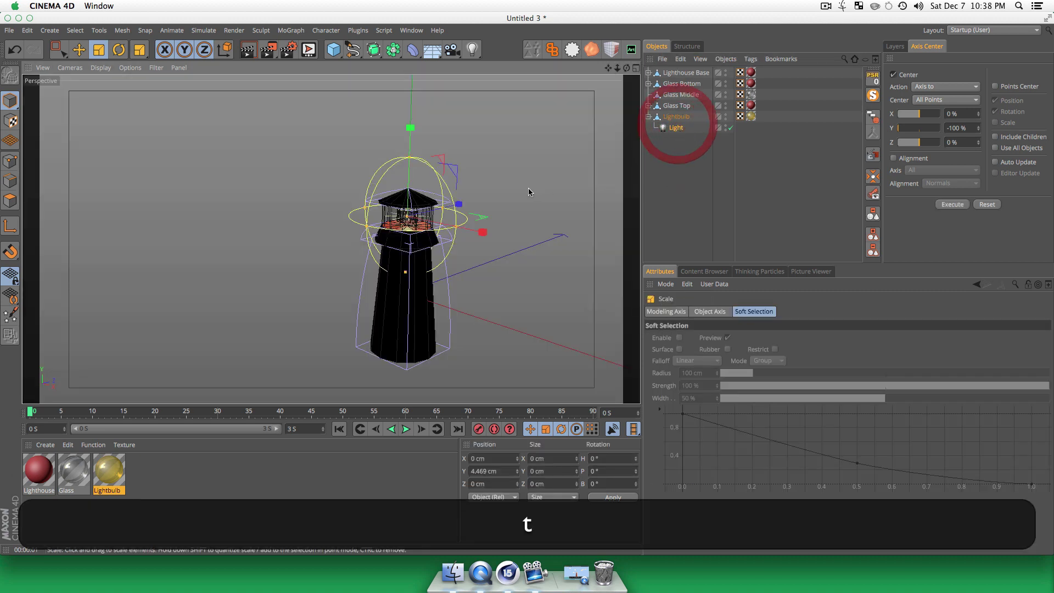
{"action": "left_click_drag", "start_coordinate": [527, 188], "coordinate": [585, 175]}
{"action": "left_click", "coordinate": [746, 156]}
{"action": "key", "text": "3"}
{"action": "left_click_drag", "start_coordinate": [384, 250], "coordinate": [430, 207]}
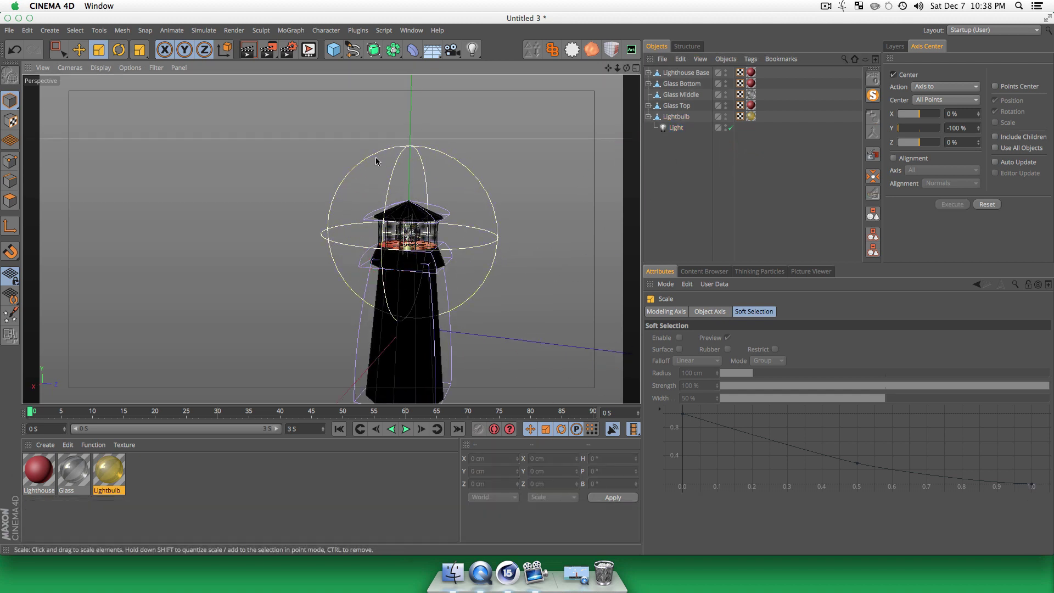
{"action": "key", "text": "t"}
{"action": "key", "text": "super+r"}
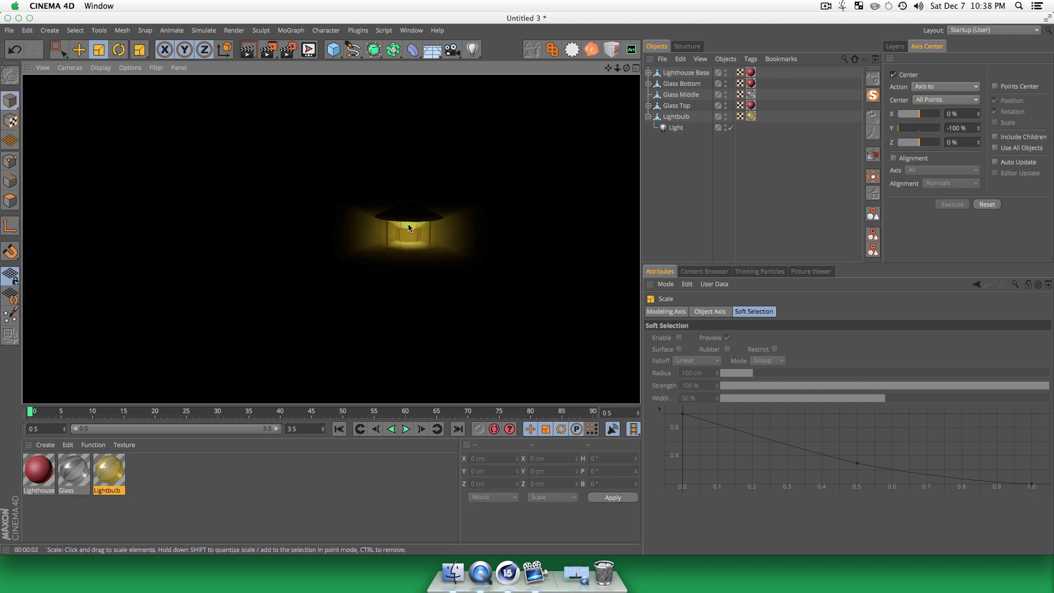
- Set the color brightness of the Lightbulb material to 5%
{"action": "left_click", "coordinate": [700, 170]}
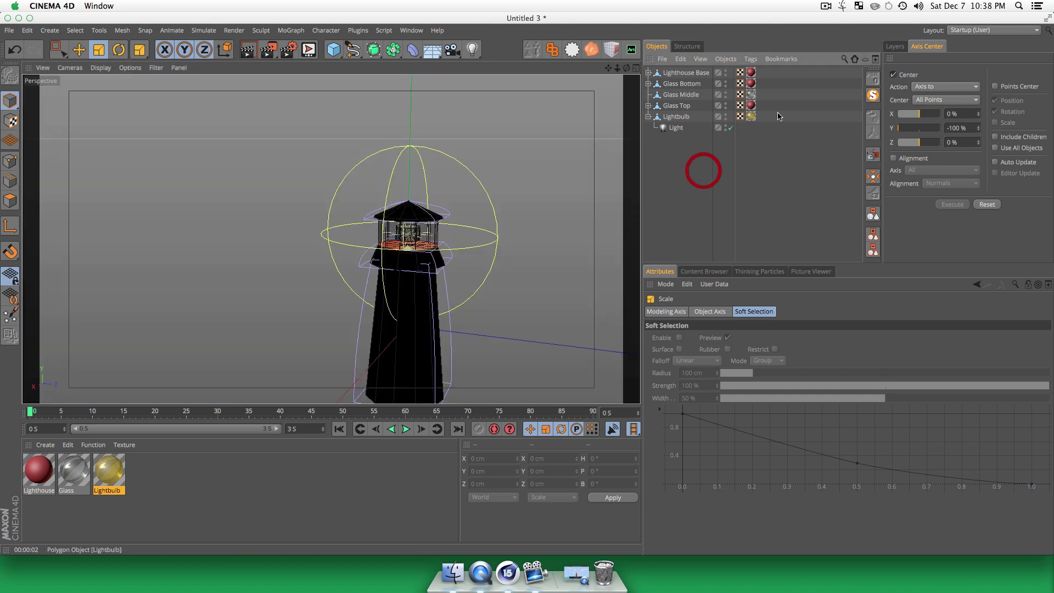
{"action": "double_click", "coordinate": [108, 475]}
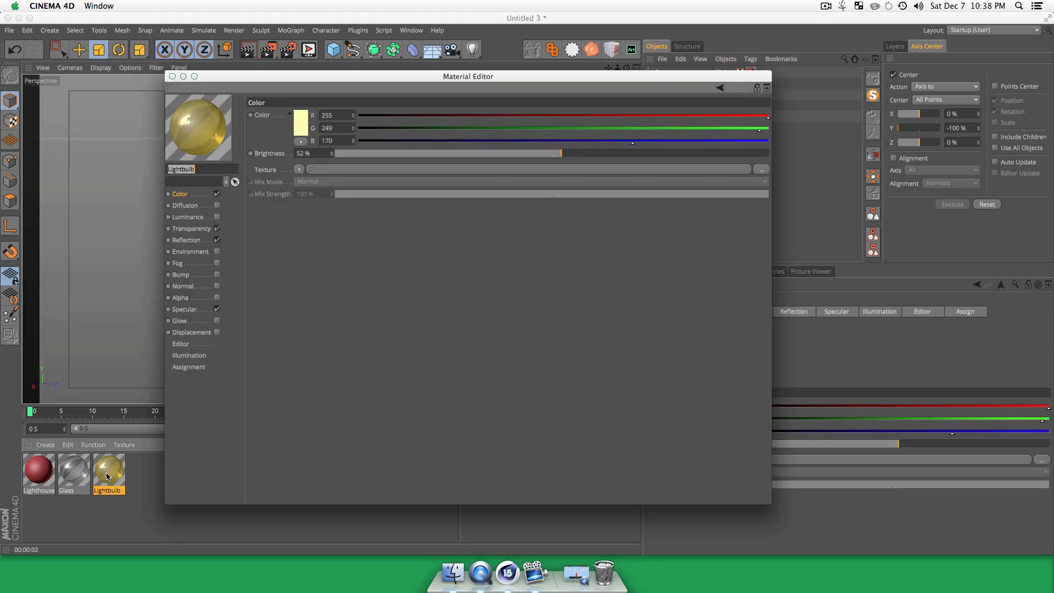
{"action": "left_click_drag", "start_coordinate": [334, 81], "coordinate": [737, 124]}
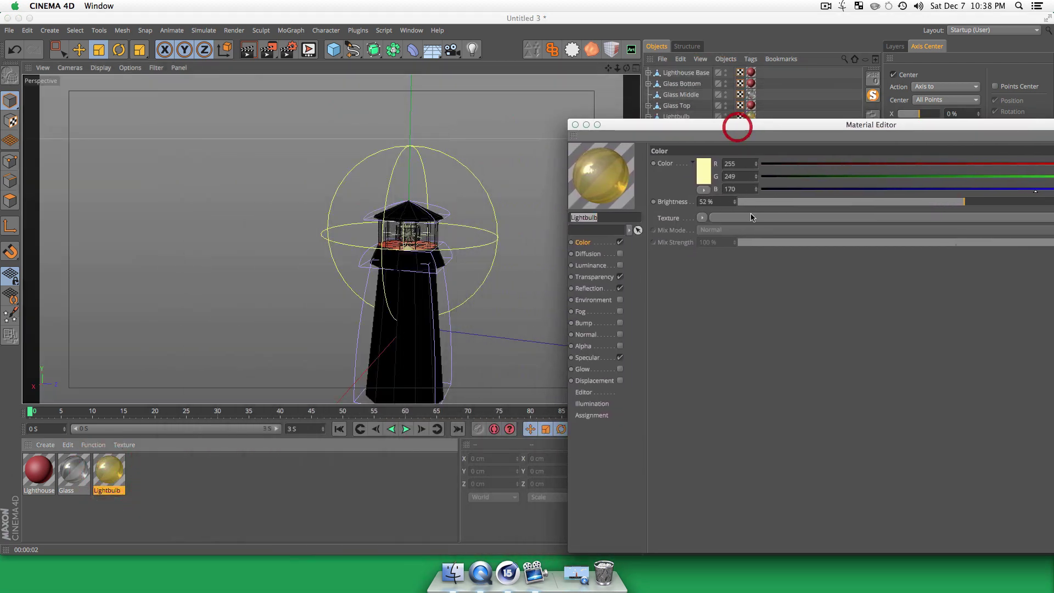
{"action": "left_click", "coordinate": [756, 203]}
{"action": "left_click", "coordinate": [757, 202]}
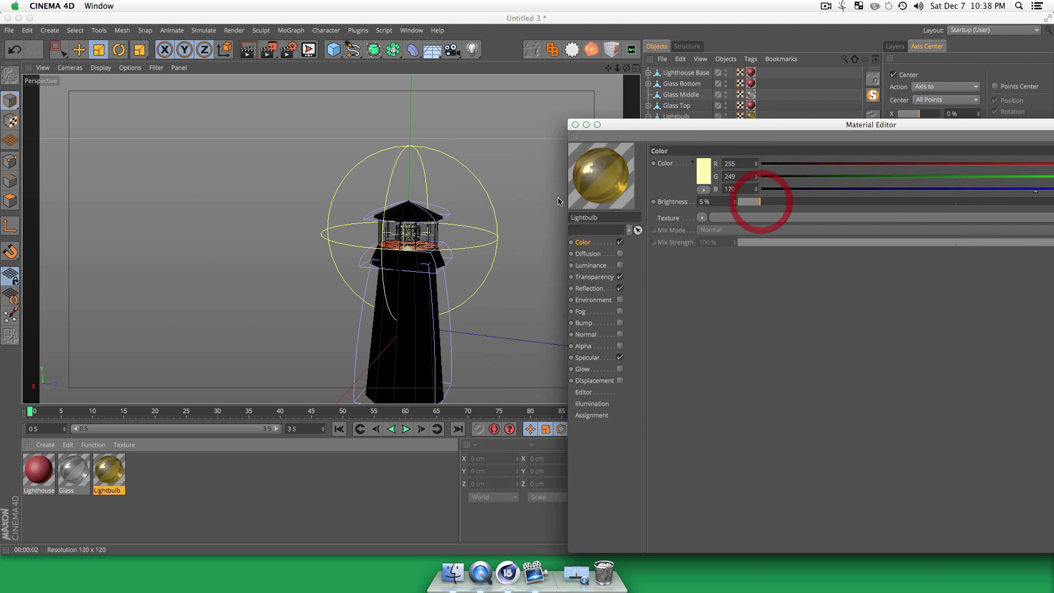
- Set the Lightbulb material's reflection brightness to 54% and its transparency brightness to 96%
{"action": "left_click", "coordinate": [587, 289]}
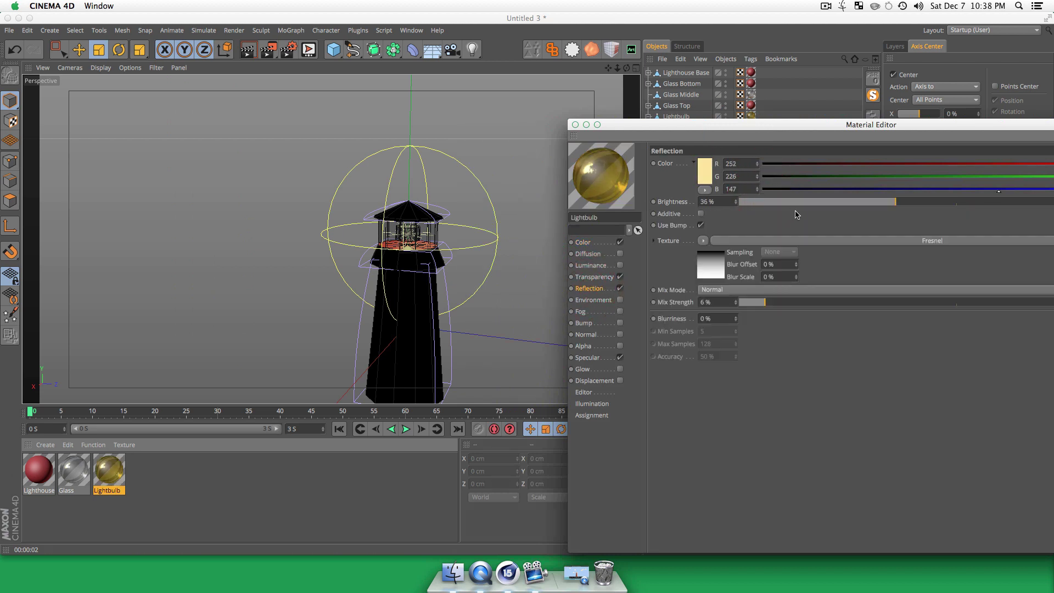
{"action": "left_click_drag", "start_coordinate": [939, 199], "coordinate": [973, 201]}
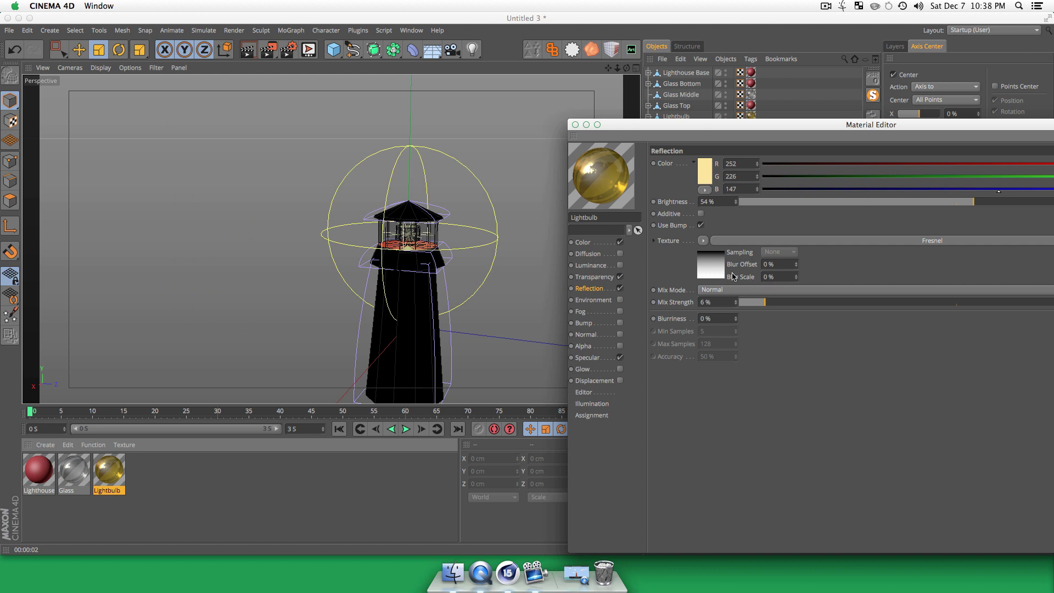
{"action": "left_click", "coordinate": [606, 278]}
{"action": "left_click_drag", "start_coordinate": [919, 124], "coordinate": [806, 103]}
{"action": "mouse_move", "coordinate": [1027, 191]}
{"action": "left_mouse_down"}
{"action": "mouse_move", "coordinate": [1052, 181]}
{"action": "mouse_move", "coordinate": [1042, 182]}
{"action": "left_mouse_up"}
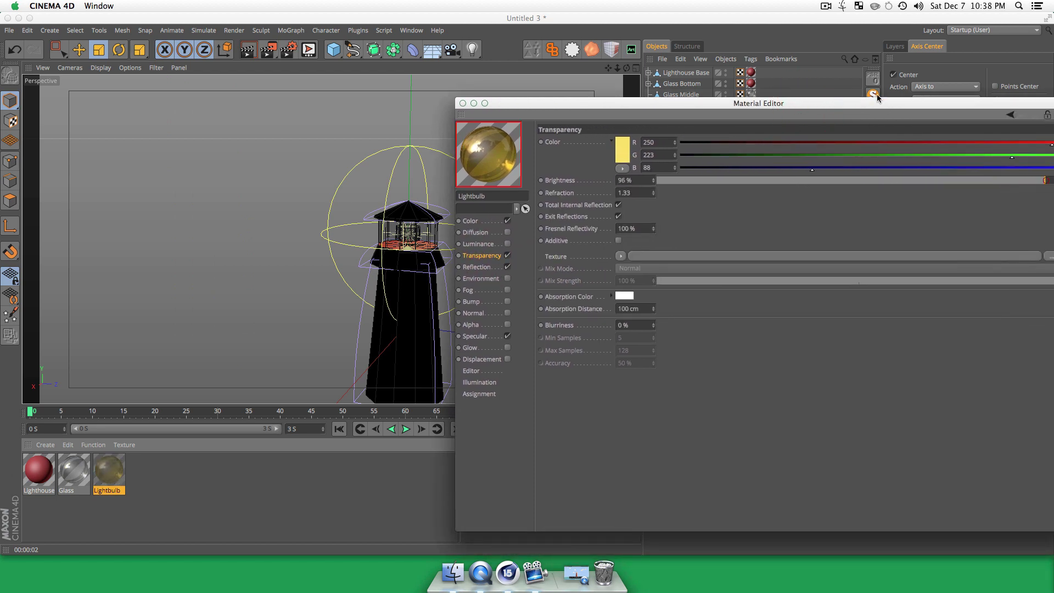
- Uncover the lantern room in the viewport, render a preview of it, and close the material editor
{"action": "left_click_drag", "start_coordinate": [840, 109], "coordinate": [651, 83]}
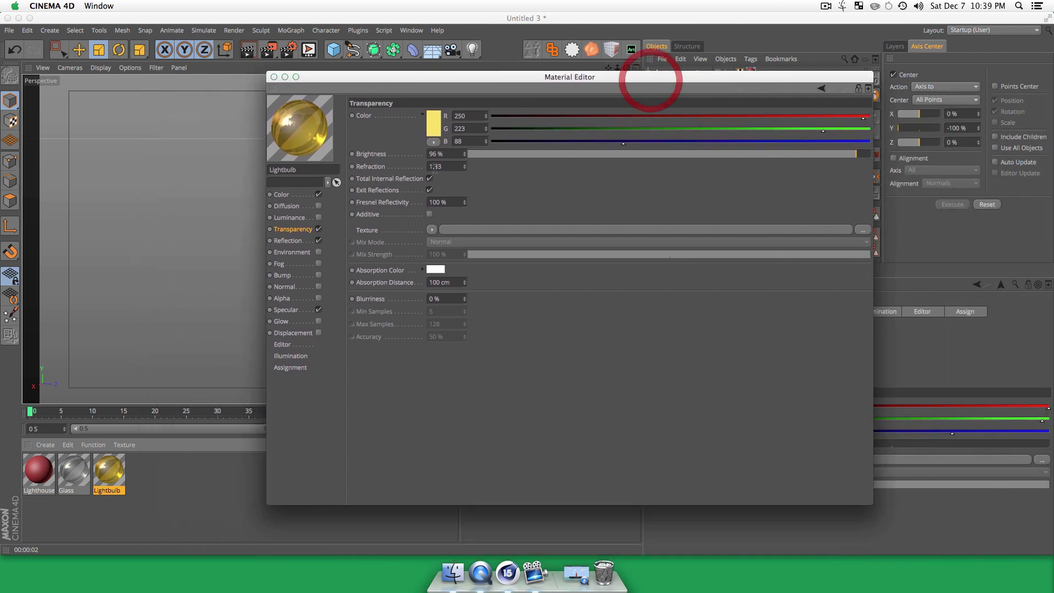
{"action": "left_click_drag", "start_coordinate": [427, 80], "coordinate": [615, 79]}
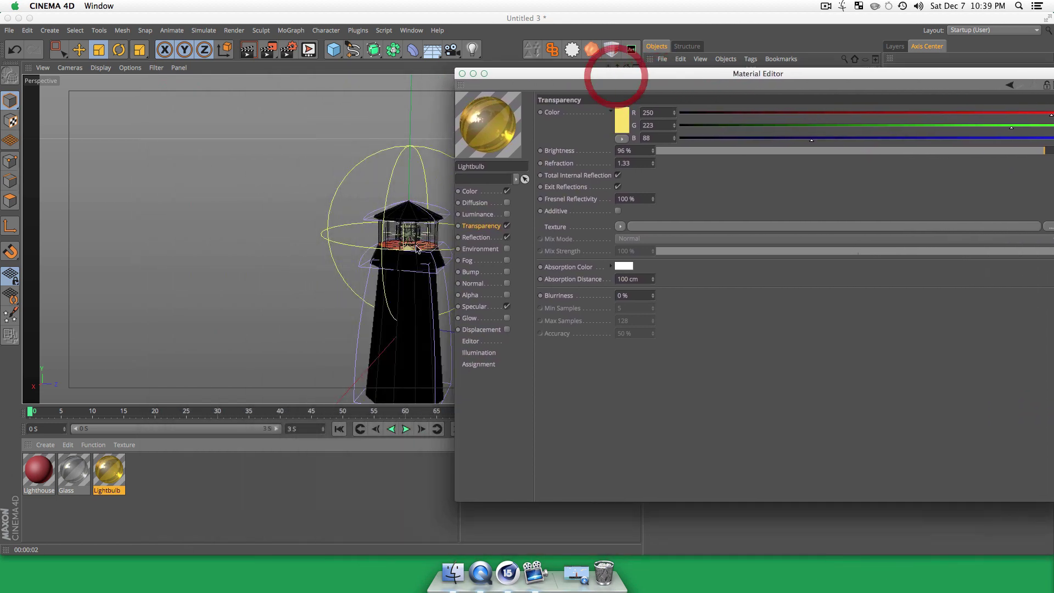
{"action": "key", "text": "super+r"}
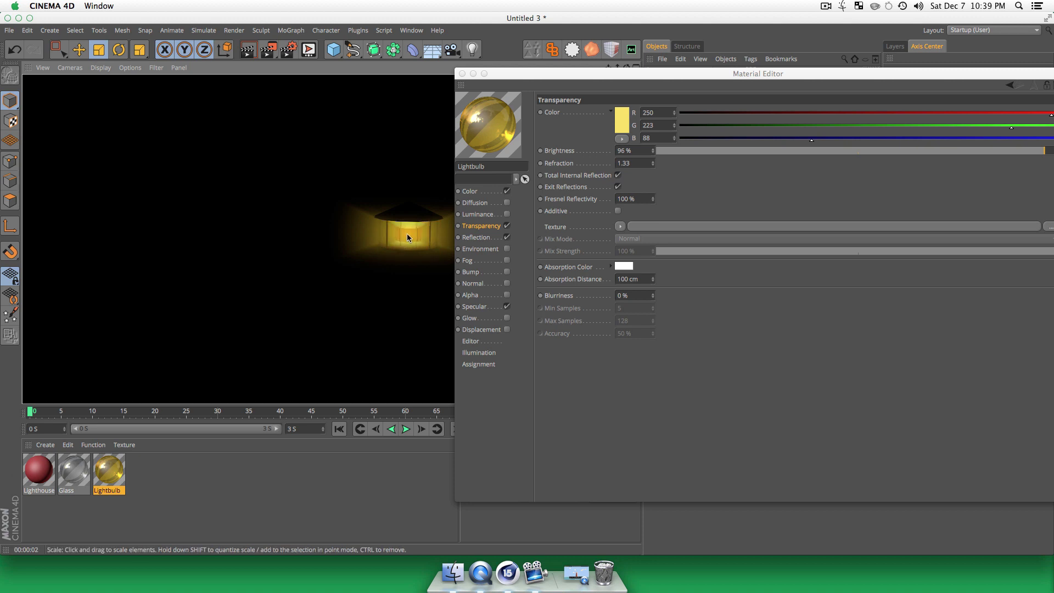
{"action": "left_click", "coordinate": [462, 73]}
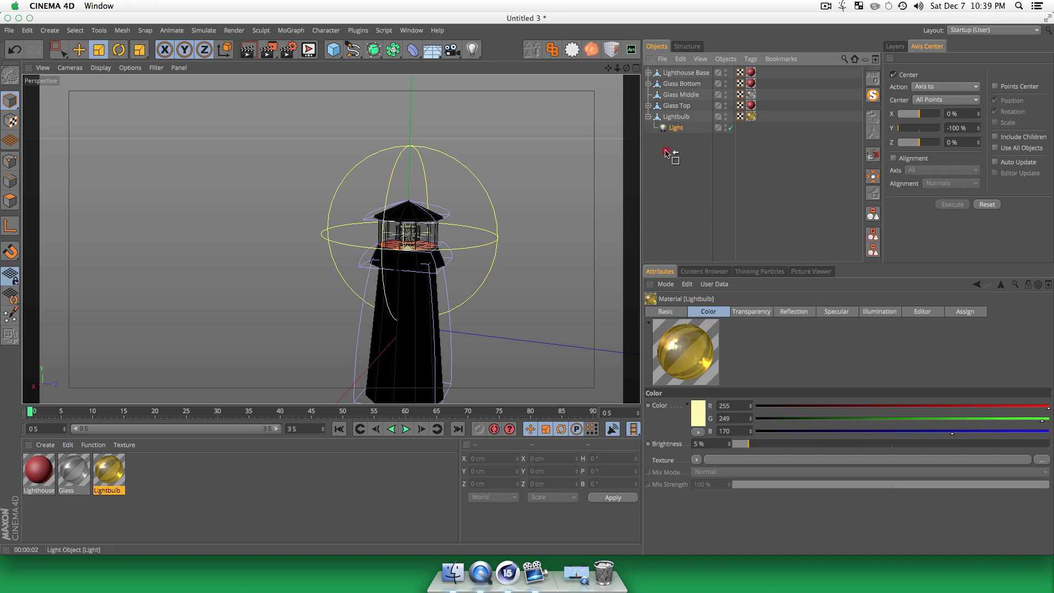
- Move the Light out of the Lightbulb to the top level of the hierarchy and set its project mode to Include
{"action": "left_click_drag", "start_coordinate": [665, 153], "coordinate": [670, 157]}
{"action": "left_click", "coordinate": [668, 128]}
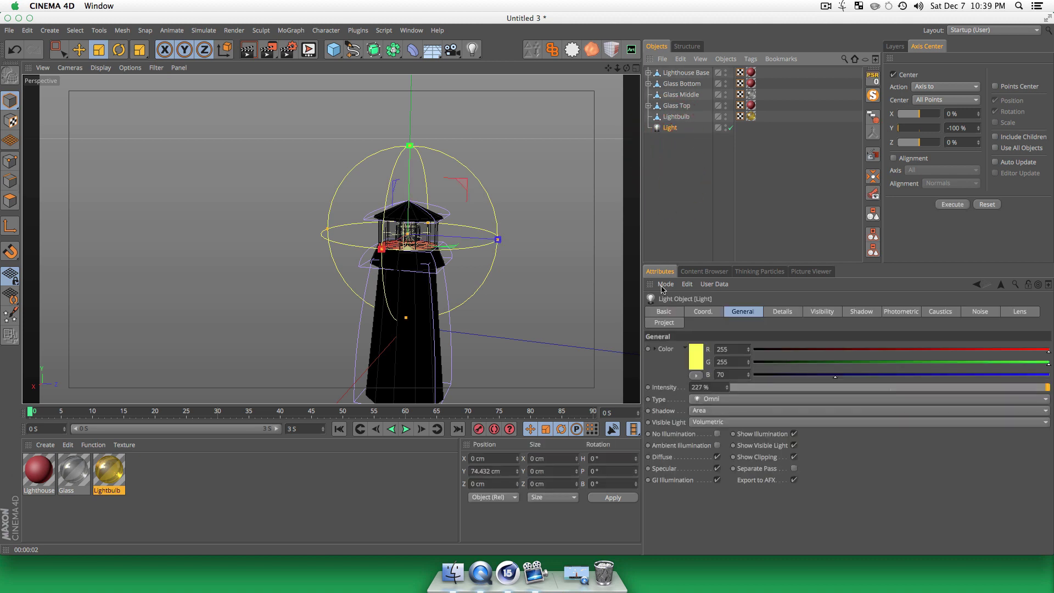
{"action": "left_click", "coordinate": [663, 323]}
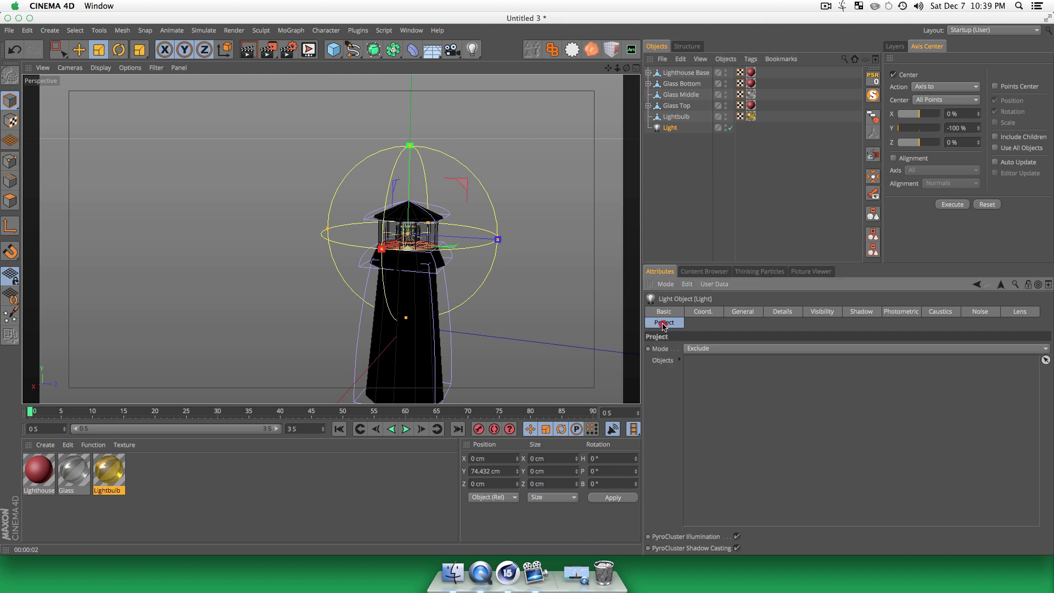
{"action": "left_click", "coordinate": [696, 349]}
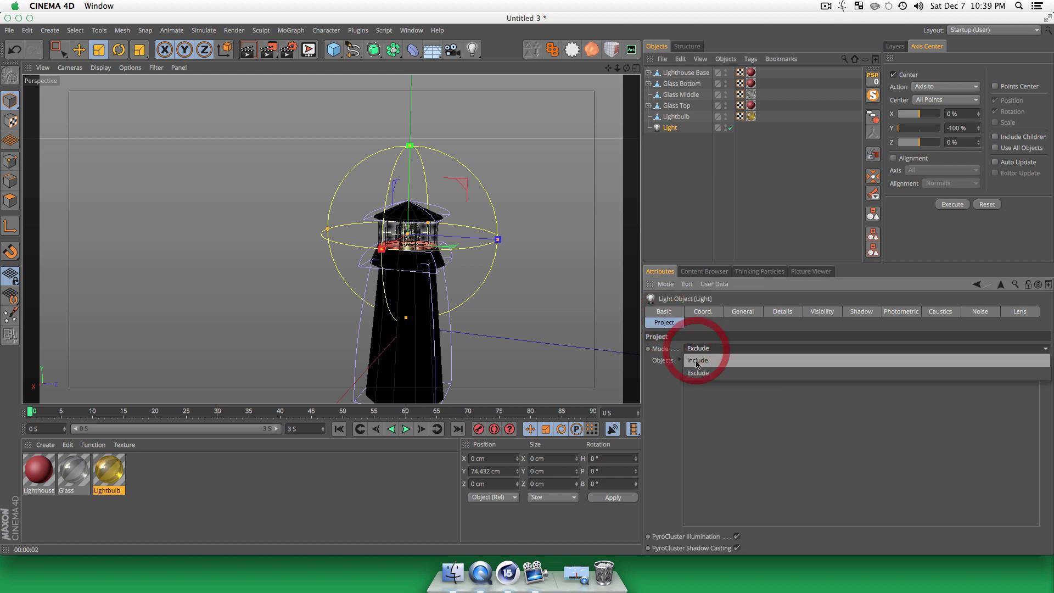
{"action": "left_click", "coordinate": [698, 359]}
- Group the five objects from Lighthouse Base through Lightbulb under a null and rename it Lighthouse
{"action": "left_click", "coordinate": [706, 159]}
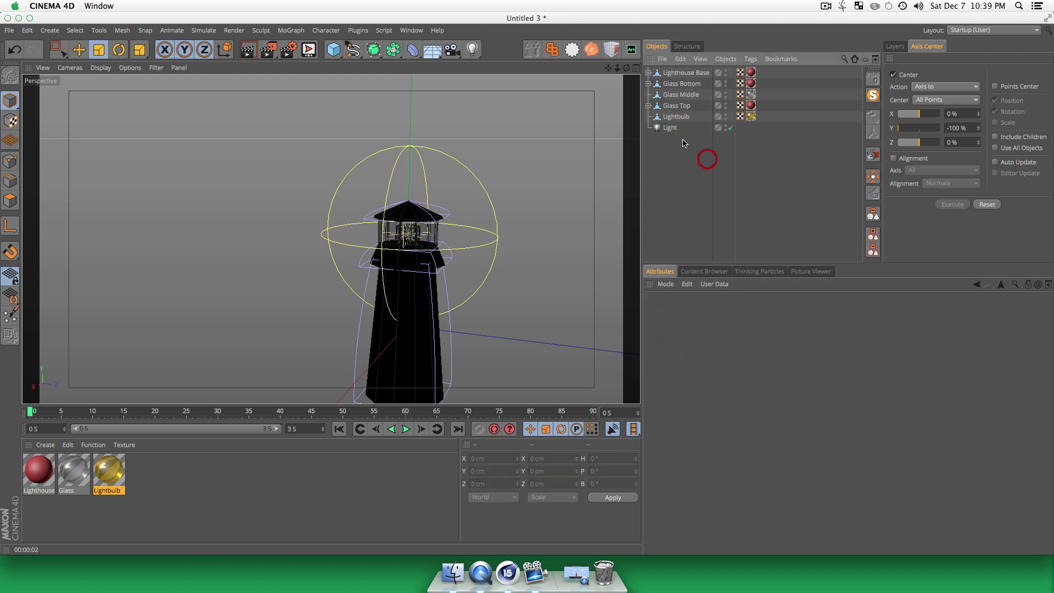
{"action": "left_click", "coordinate": [676, 116]}
{"action": "left_click", "coordinate": [682, 74], "text": "shift"}
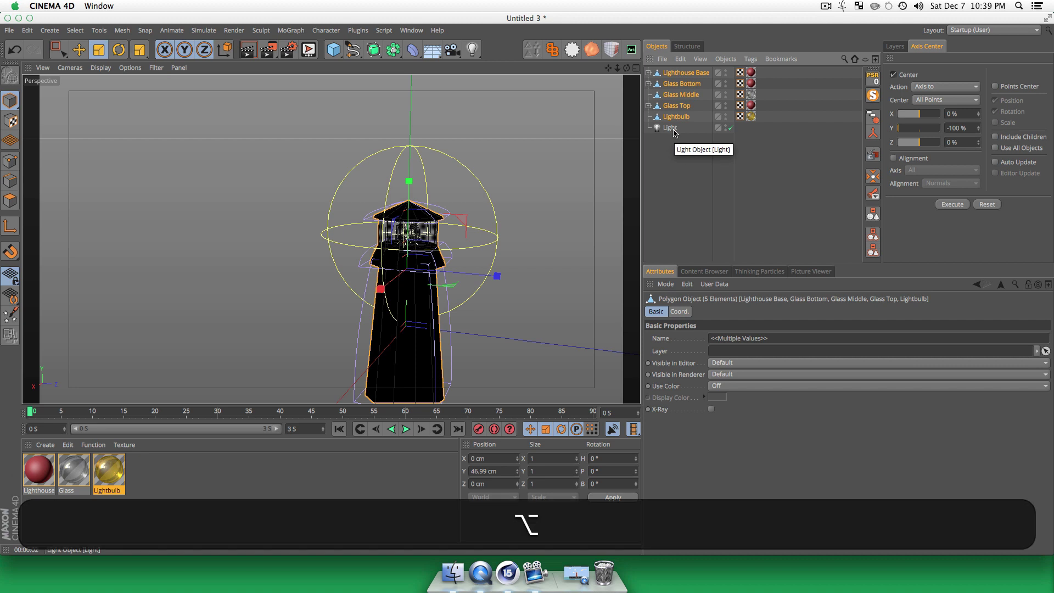
{"action": "key", "text": "alt+g"}
{"action": "double_click", "coordinate": [667, 72]}
{"action": "type", "text": "L"}
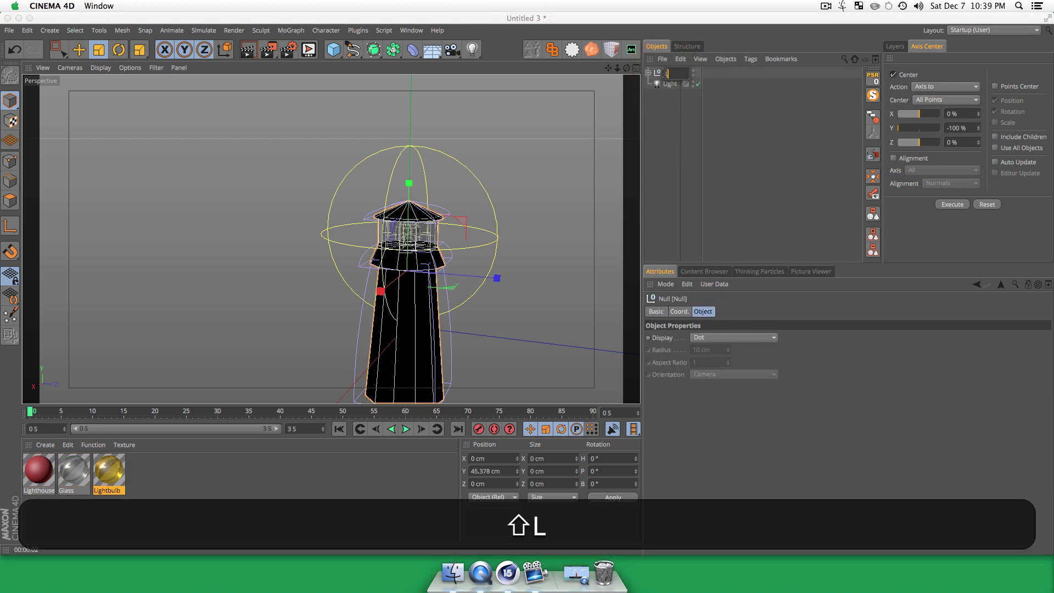
{"action": "type", "text": "ighthouse"}
{"action": "key", "text": "Return"}
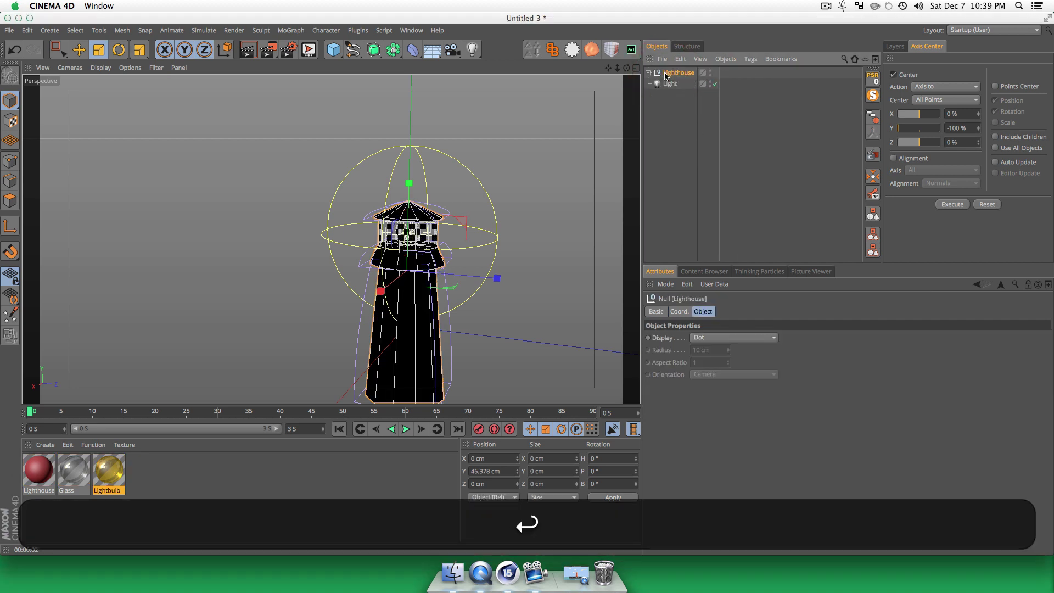
{"action": "left_click", "coordinate": [669, 83]}
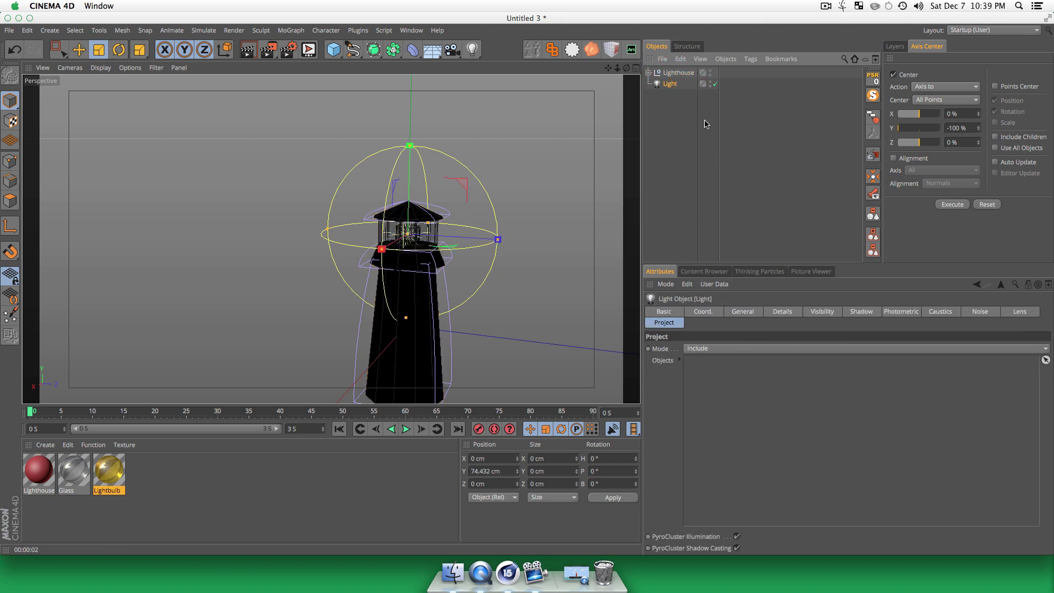
{"action": "left_click", "coordinate": [670, 172]}
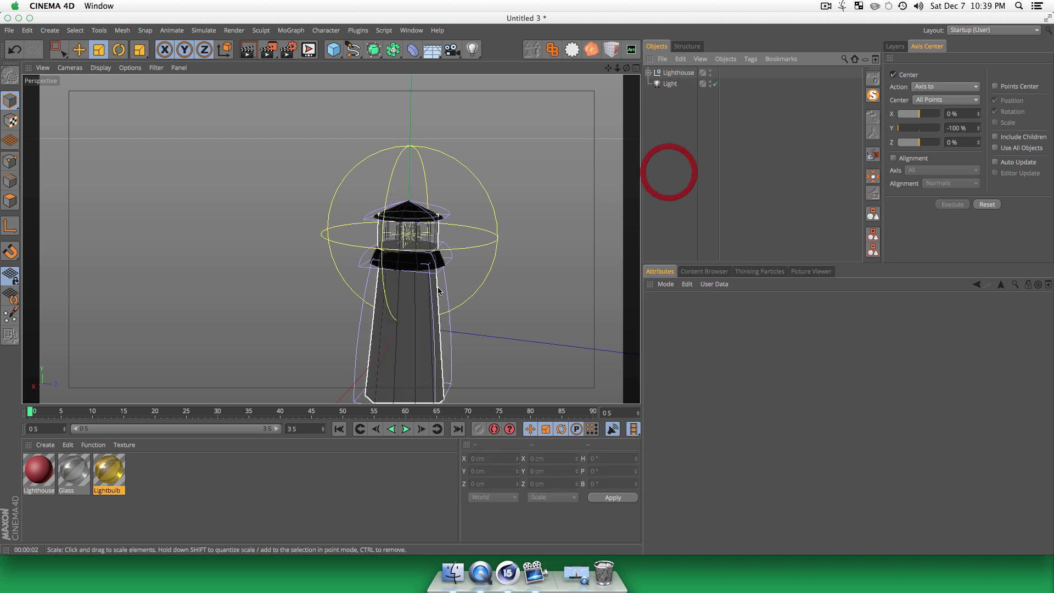
{"action": "left_click", "coordinate": [668, 85]}
{"action": "left_click", "coordinate": [678, 72]}
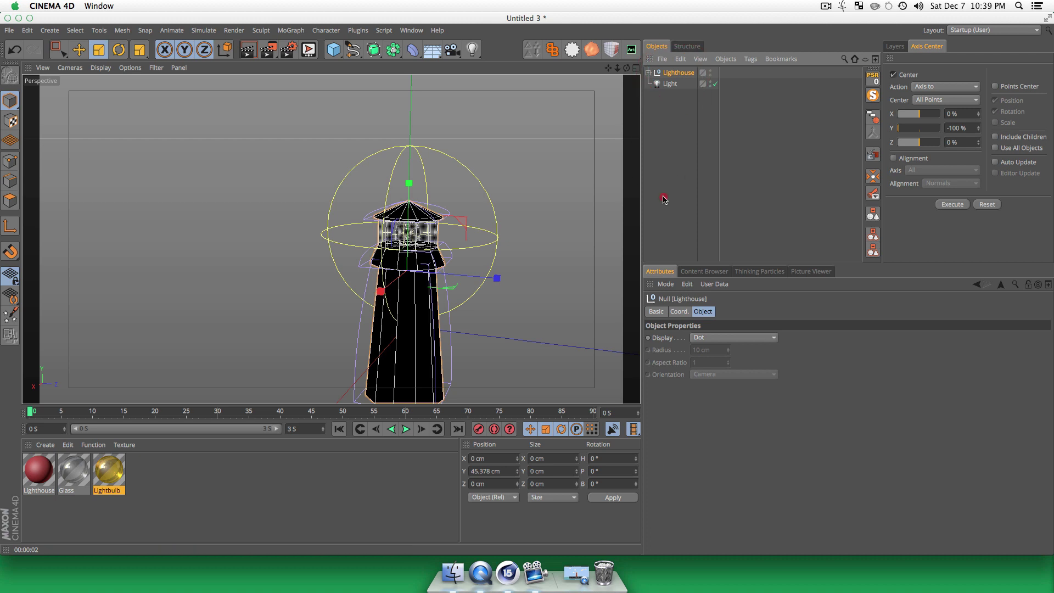
{"action": "left_click", "coordinate": [663, 199]}
- Render a preview of the whole lighthouse with its glowing light in the perspective viewport
{"action": "scroll", "coordinate": [405, 298], "scroll_direction": "down", "scroll_amount": 10}
{"action": "key", "text": "1"}
{"action": "left_click_drag", "start_coordinate": [410, 291], "coordinate": [402, 246]}
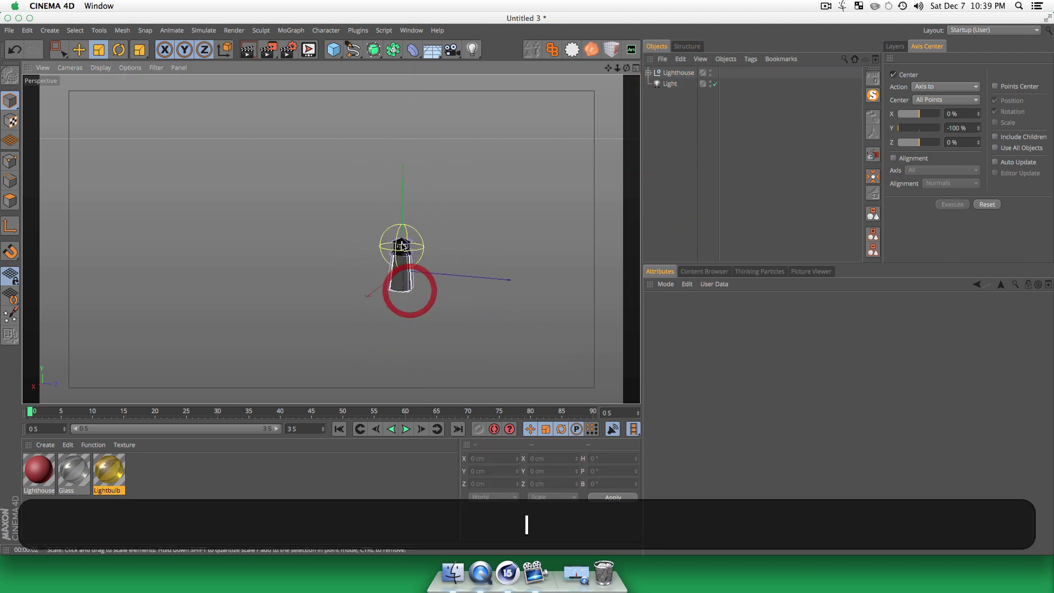
{"action": "scroll", "coordinate": [417, 285], "scroll_direction": "up", "scroll_amount": 5}
{"action": "key", "text": "super+r"}
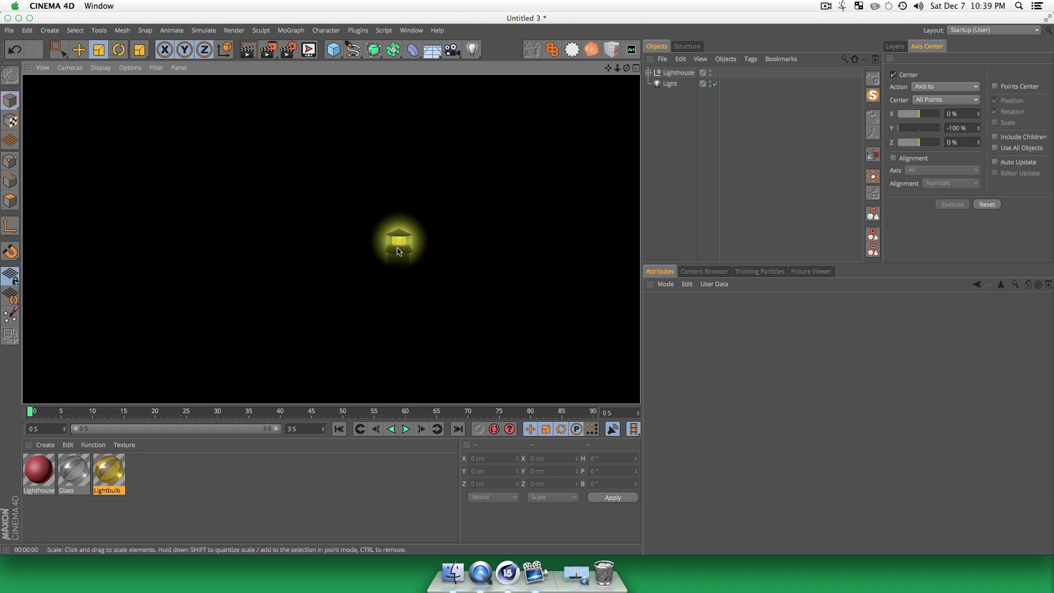
{"action": "left_click", "coordinate": [680, 115]}
{"action": "key", "text": "3"}
{"action": "mouse_move", "coordinate": [461, 251]}
{"action": "left_mouse_down"}
{"action": "mouse_move", "coordinate": [444, 252]}
{"action": "mouse_move", "coordinate": [469, 236]}
{"action": "left_mouse_up"}
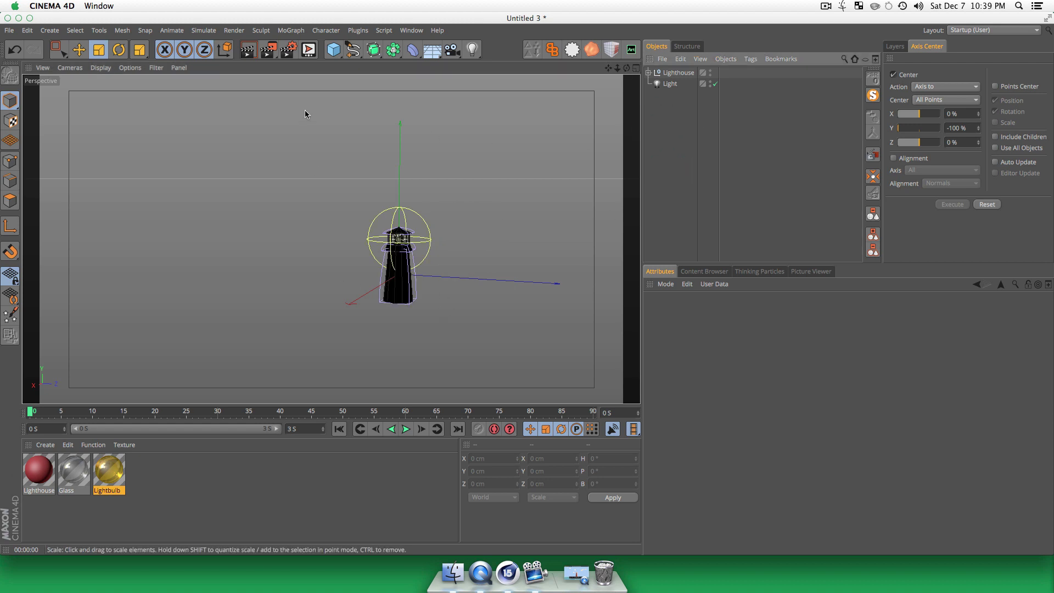
{"action": "left_click", "coordinate": [333, 49]}
{"action": "left_click", "coordinate": [435, 88]}
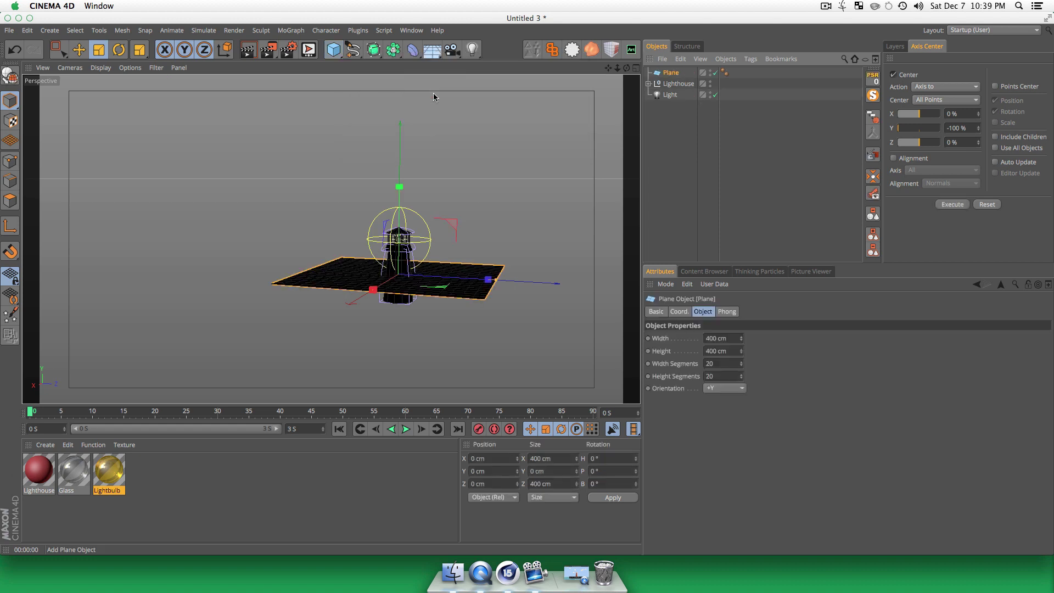
{"action": "key", "text": "e"}
{"action": "left_click_drag", "start_coordinate": [398, 186], "coordinate": [403, 212]}
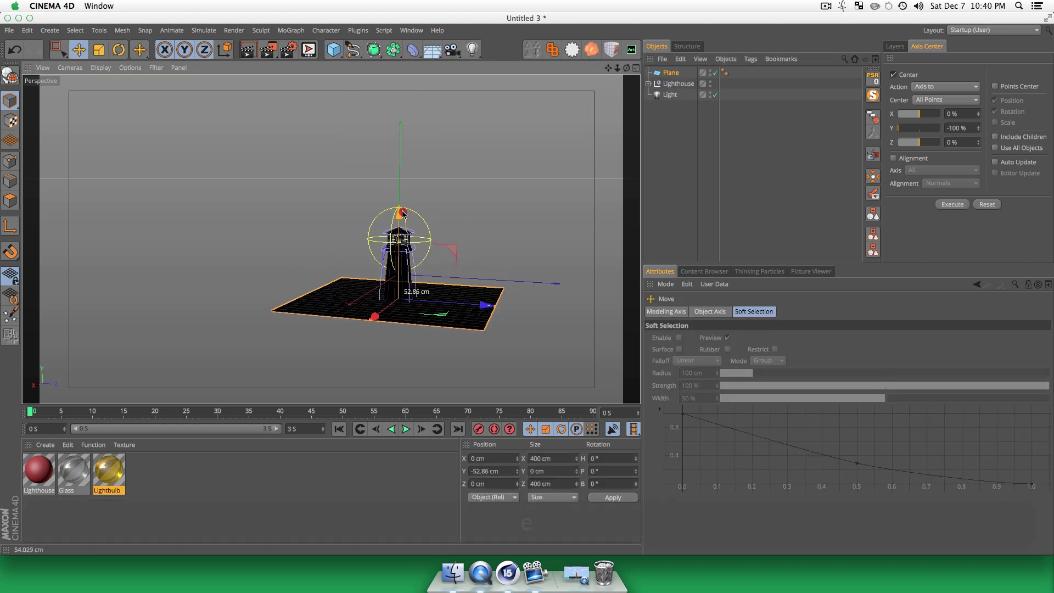
{"action": "key", "text": "super+z"}
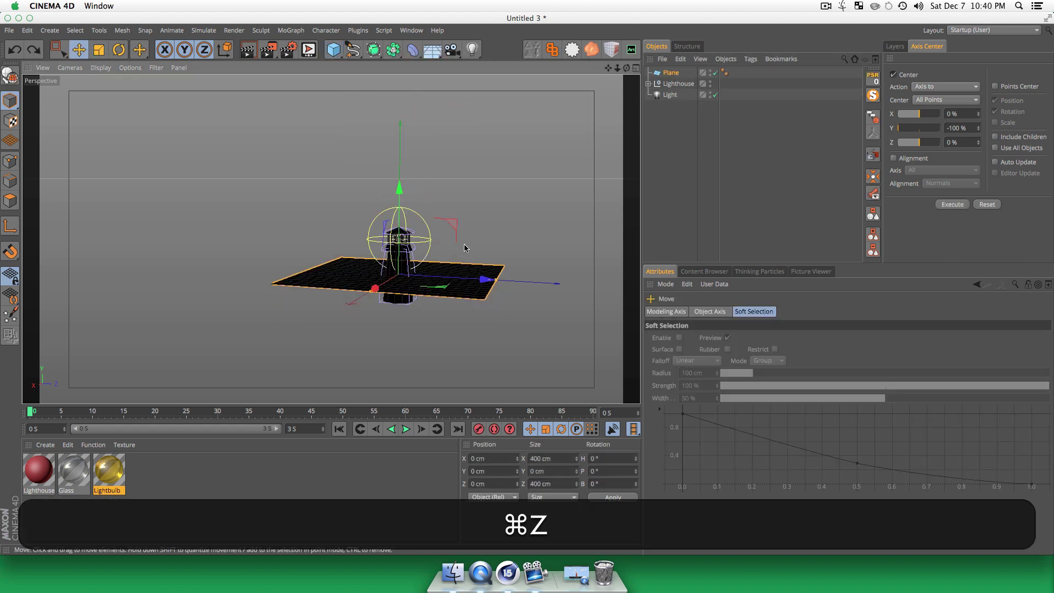
{"action": "key", "text": "BackSpace"}
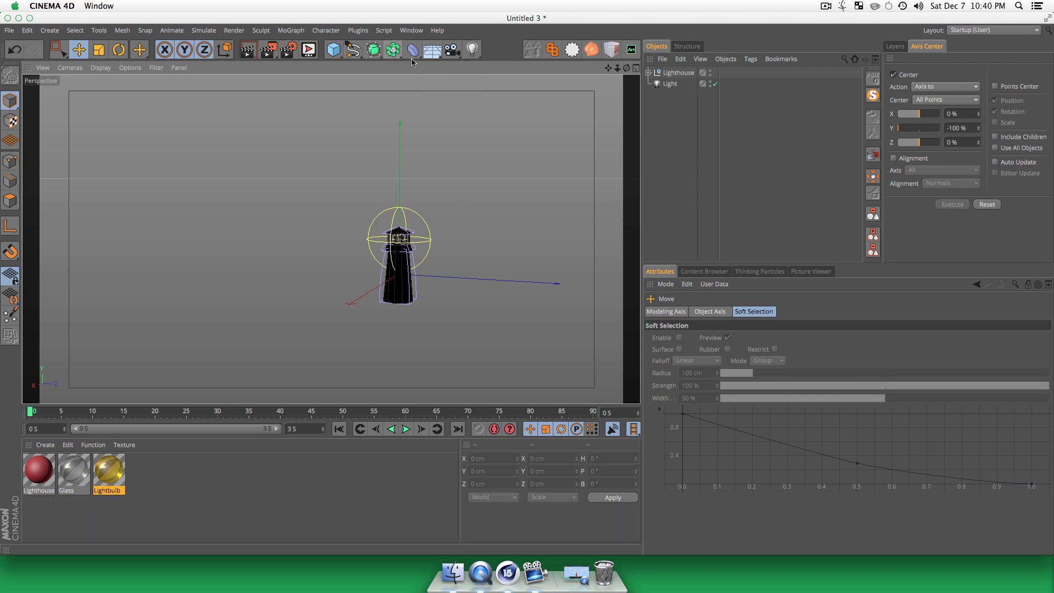
- Add a Landscape object to the scene and set its Rough Furrows and Fine Furrows to 100%
{"action": "left_click", "coordinate": [339, 45]}
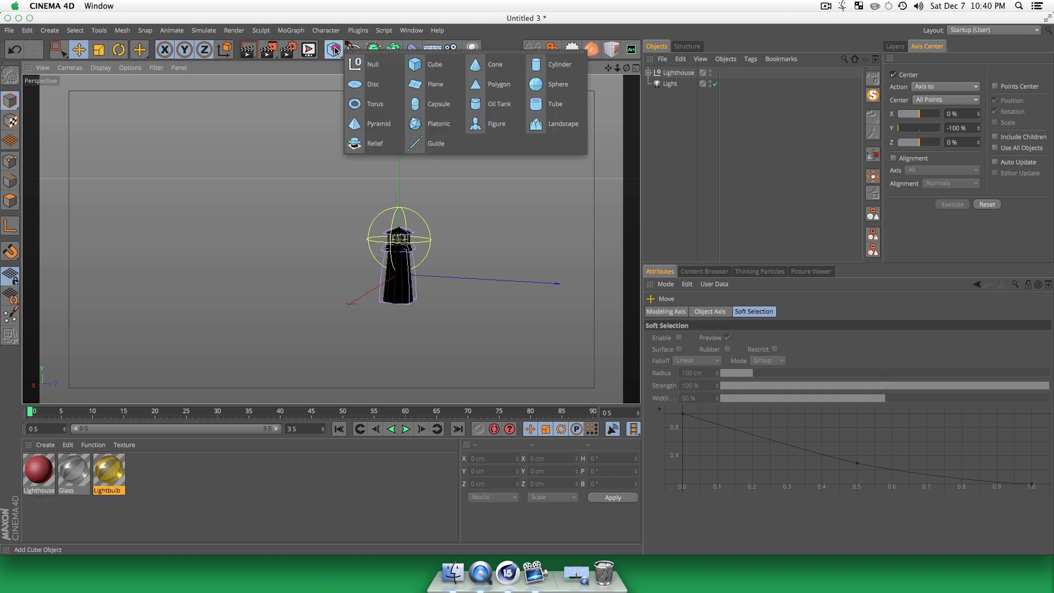
{"action": "left_click", "coordinate": [536, 125]}
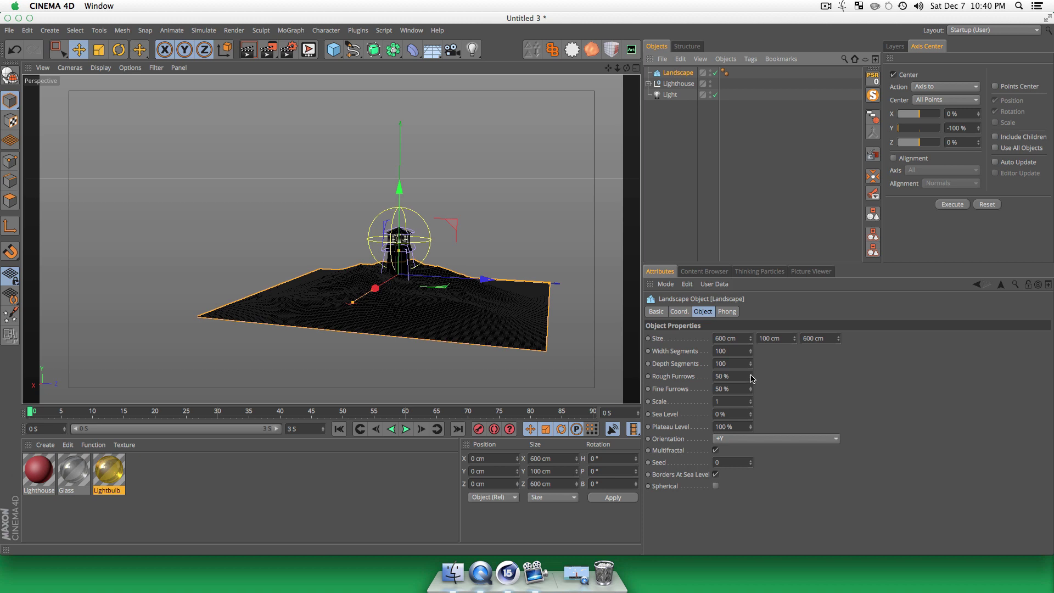
{"action": "left_click_drag", "start_coordinate": [751, 378], "coordinate": [779, 378]}
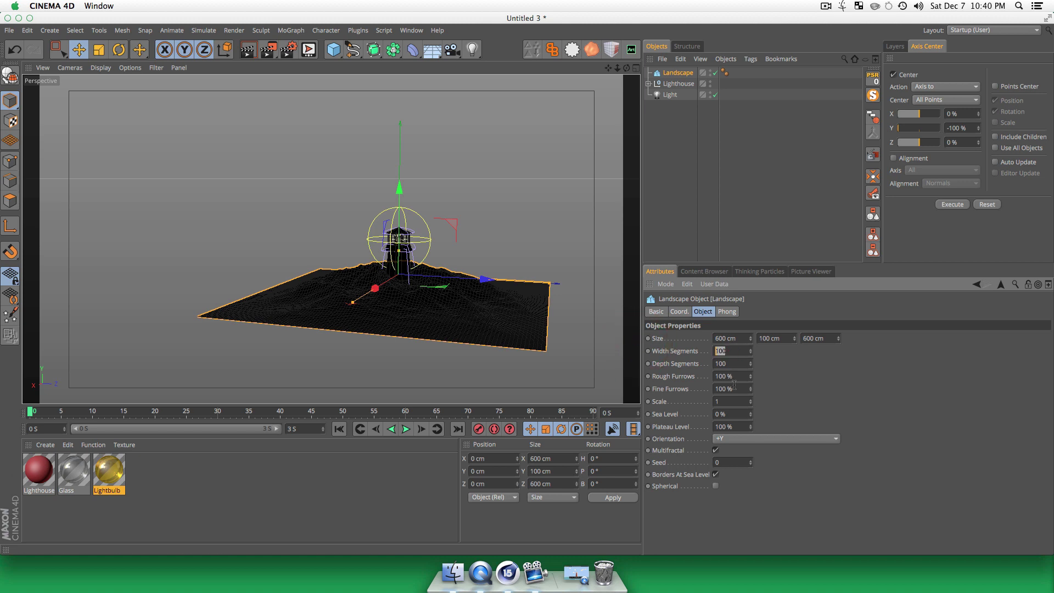
- Reduce the landscape's mesh to 20 width segments and 20 depth segments
{"action": "type", "text": "20"}
{"action": "key", "text": "Tab"}
{"action": "type", "text": "20"}
{"action": "key", "text": "Tab"}
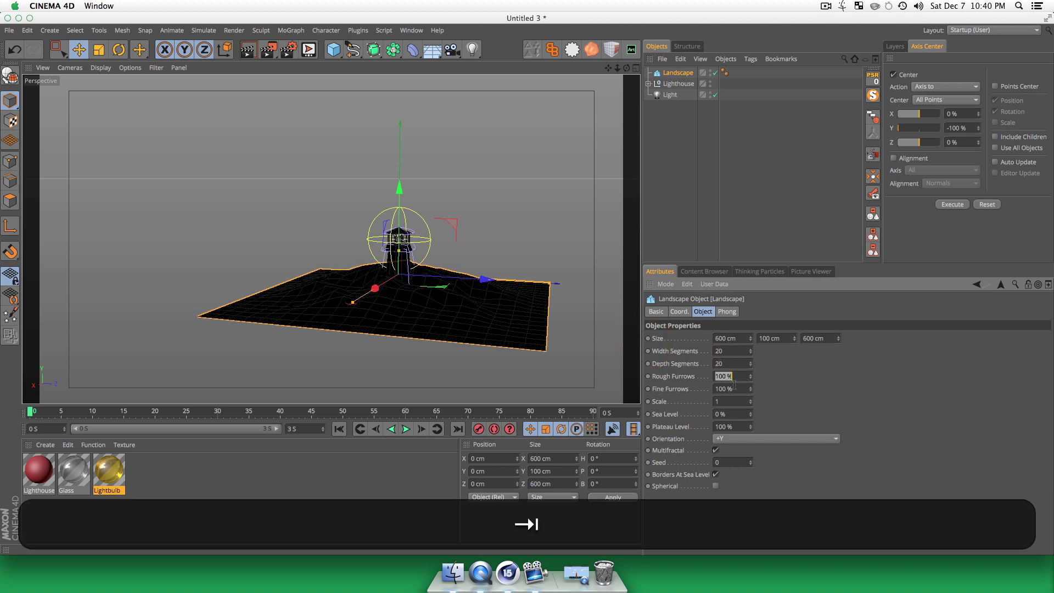
{"action": "left_click", "coordinate": [683, 190]}
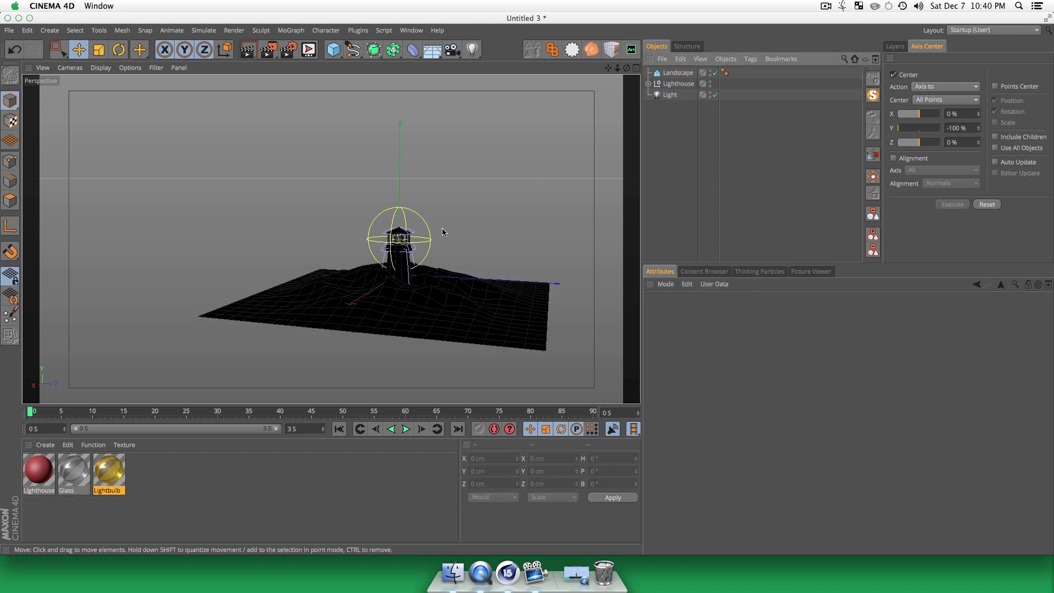
- Move the landscape straight down so that the lighthouse stands on top of its terrain
{"action": "left_click", "coordinate": [679, 74]}
{"action": "key", "text": "e"}
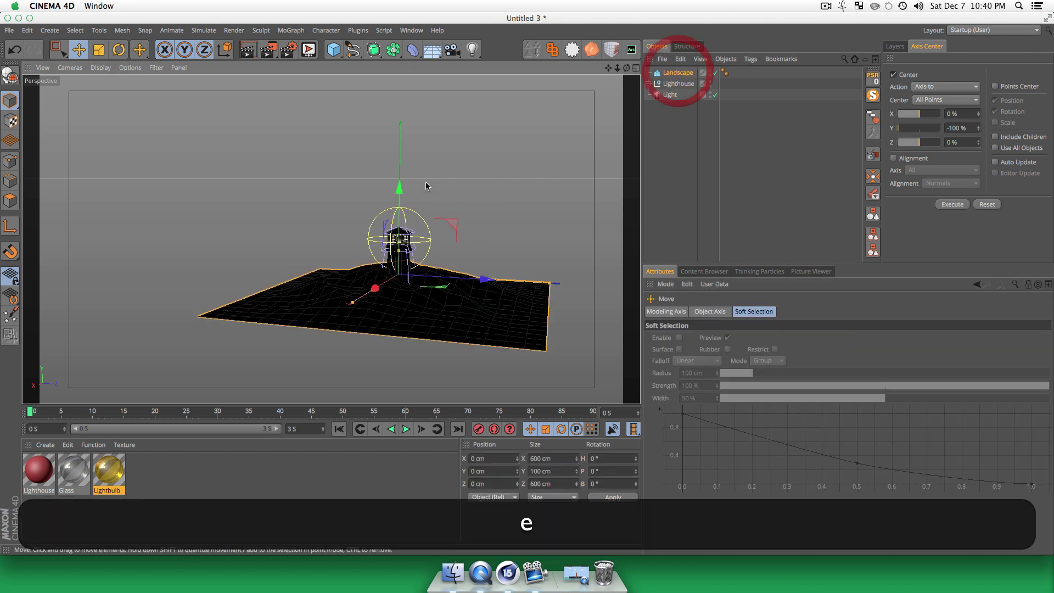
{"action": "mouse_move", "coordinate": [397, 190]}
{"action": "left_mouse_down"}
{"action": "mouse_move", "coordinate": [408, 221]}
{"action": "mouse_move", "coordinate": [409, 207]}
{"action": "left_mouse_up"}
{"action": "left_click", "coordinate": [665, 215]}
{"action": "key", "text": "3"}
{"action": "left_click_drag", "start_coordinate": [481, 284], "coordinate": [386, 368]}
{"action": "key", "text": "1"}
{"action": "left_click_drag", "start_coordinate": [438, 314], "coordinate": [353, 164]}
{"action": "key", "text": "3"}
{"action": "left_click", "coordinate": [660, 139]}
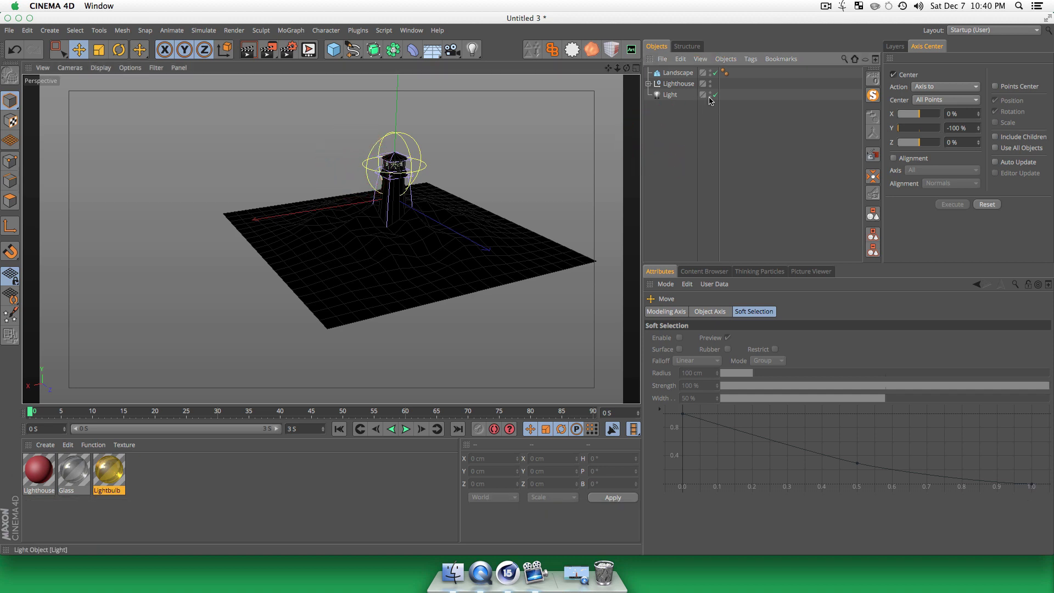
- Hide the Light object in both the editor and the renderer
{"action": "key", "text": "alt"}
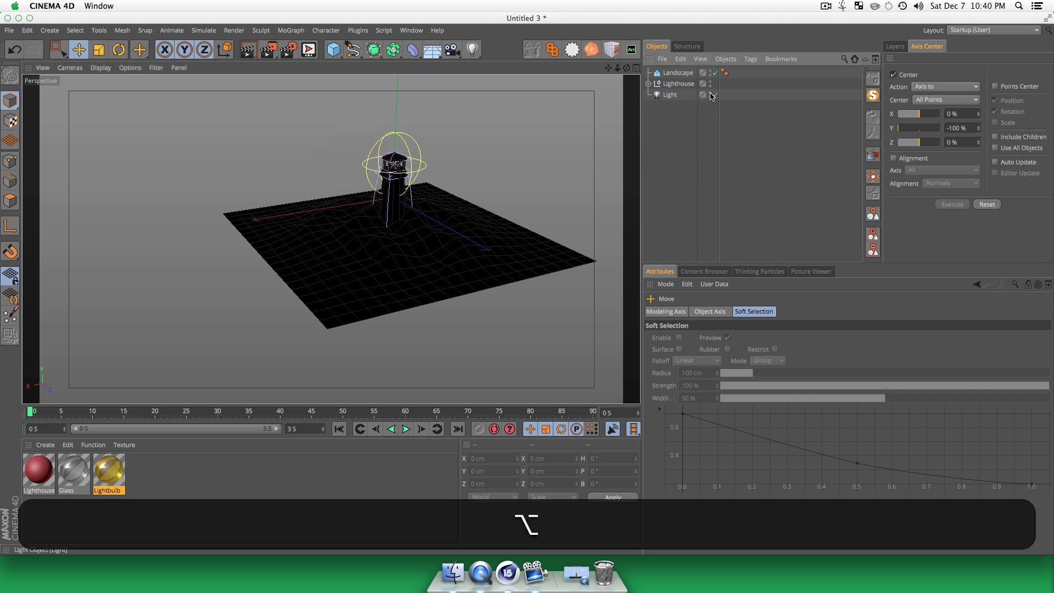
{"action": "left_click", "coordinate": [709, 95], "text": "alt"}
{"action": "left_click", "coordinate": [682, 176]}
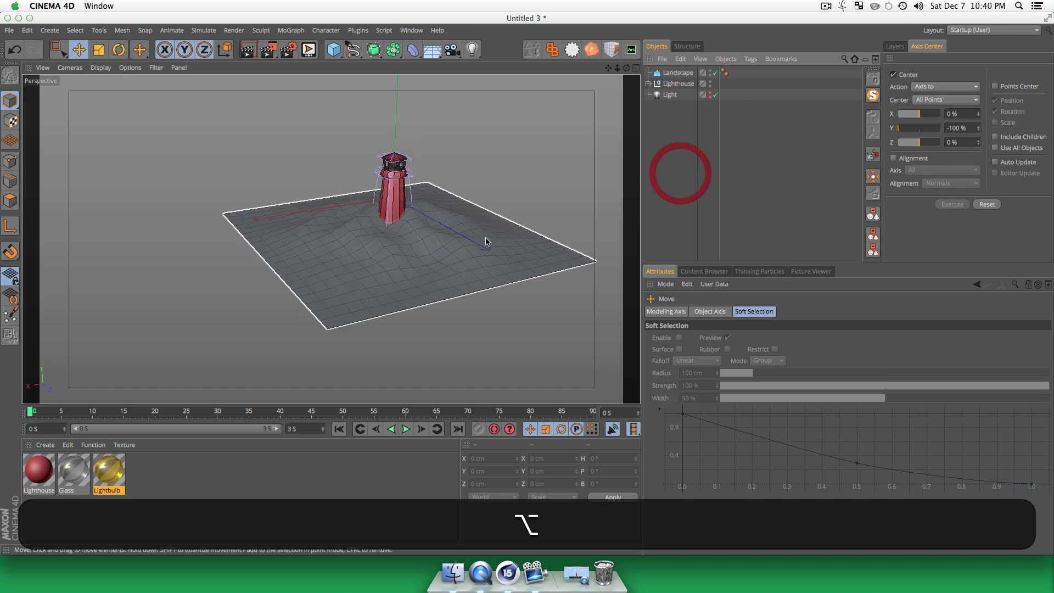
{"action": "key", "text": "3"}
{"action": "mouse_move", "coordinate": [483, 268]}
{"action": "left_mouse_down"}
{"action": "mouse_move", "coordinate": [477, 258]}
{"action": "mouse_move", "coordinate": [516, 227]}
{"action": "mouse_move", "coordinate": [393, 322]}
{"action": "mouse_move", "coordinate": [503, 301]}
{"action": "mouse_move", "coordinate": [458, 261]}
{"action": "left_mouse_up"}
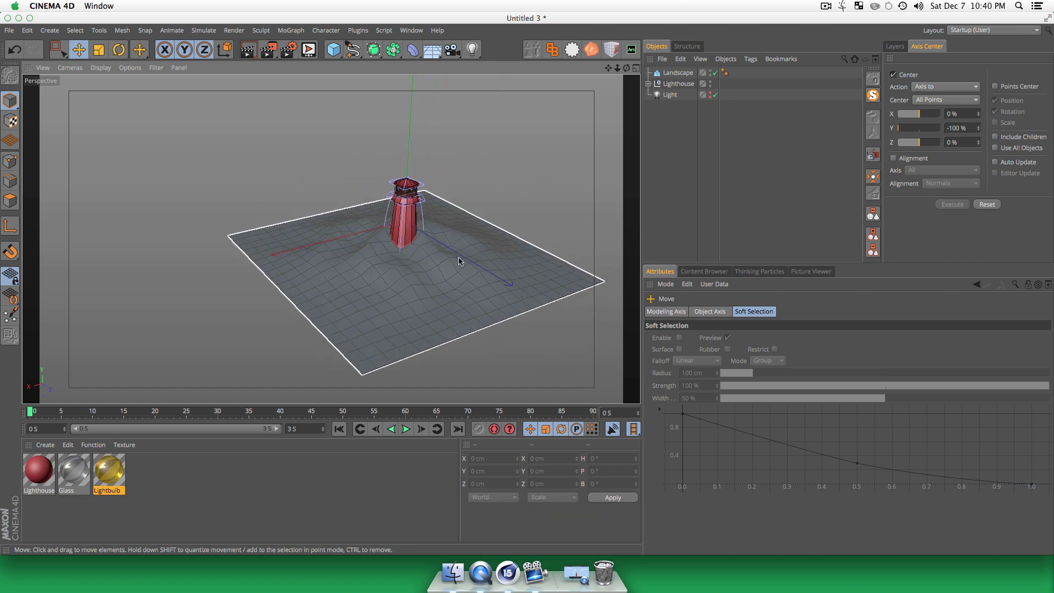
- Add a Cylinder around the lighthouse and scale it uniformly to about 281.8 cm wide and 563.6 cm high
{"action": "left_click", "coordinate": [661, 153]}
{"action": "left_click_drag", "start_coordinate": [332, 45], "coordinate": [554, 72]}
{"action": "key", "text": "t"}
{"action": "left_click_drag", "start_coordinate": [536, 282], "coordinate": [609, 296]}
{"action": "key", "text": "3"}
{"action": "left_click_drag", "start_coordinate": [461, 204], "coordinate": [486, 203]}
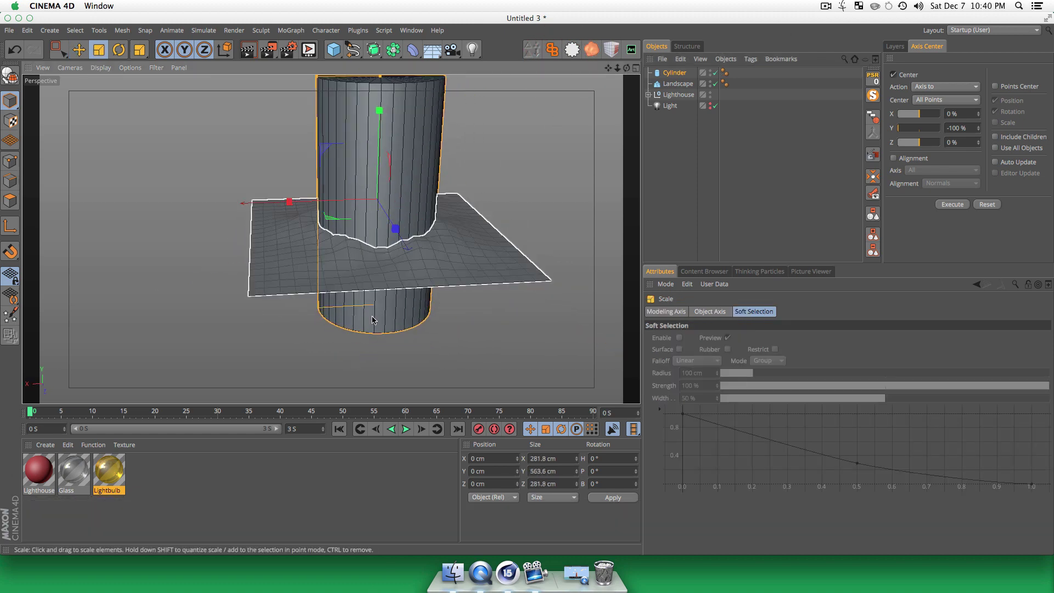
- Add a Boole object and make the cylinder and the landscape its children
{"action": "left_click_drag", "start_coordinate": [680, 73], "coordinate": [675, 172]}
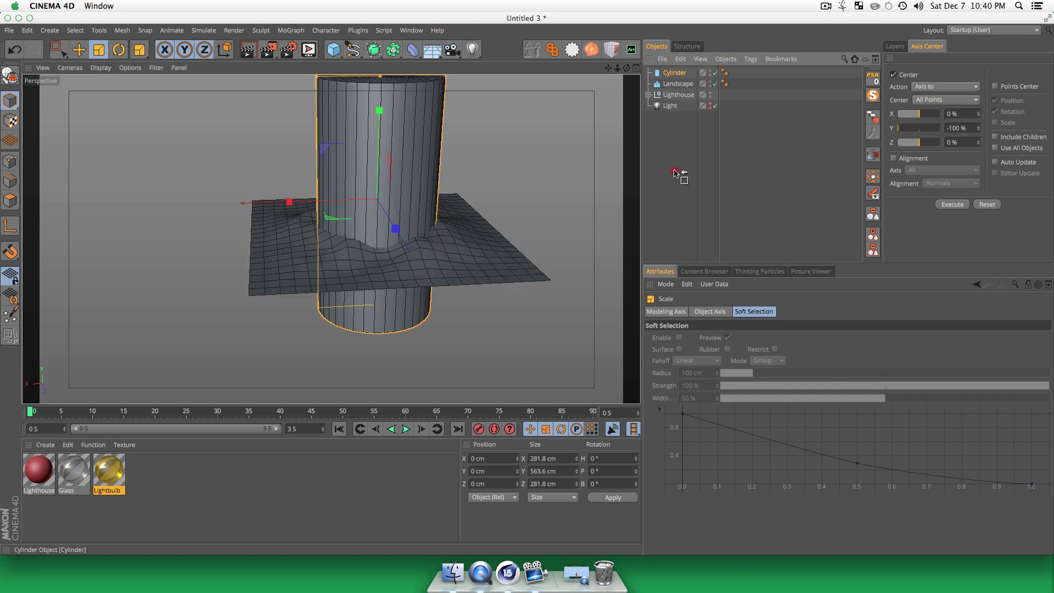
{"action": "left_click", "coordinate": [392, 50]}
{"action": "left_click", "coordinate": [615, 64]}
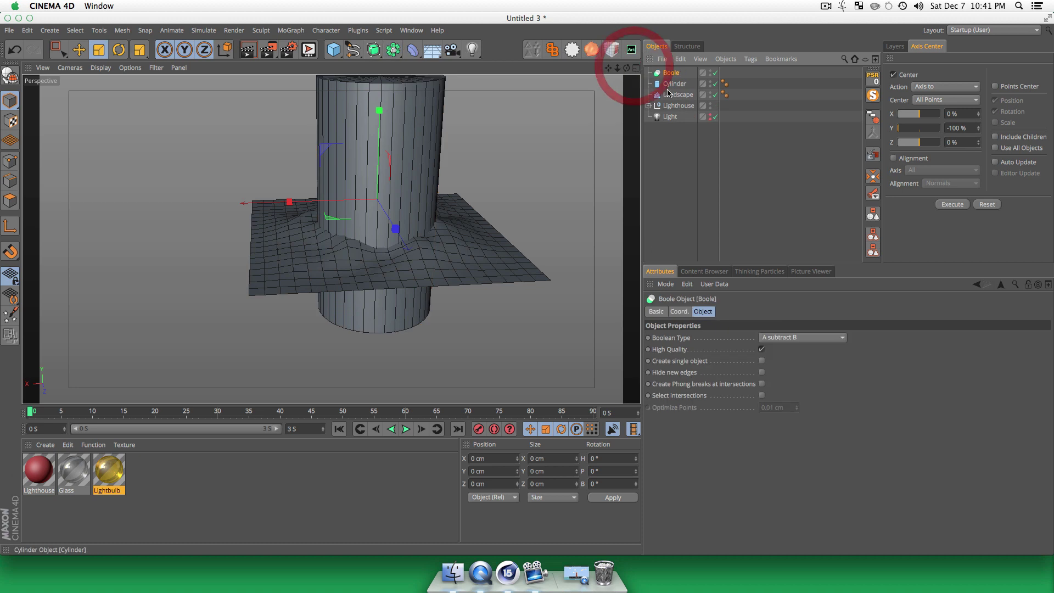
{"action": "left_click", "coordinate": [678, 94]}
{"action": "left_click", "coordinate": [668, 85], "text": "shift"}
{"action": "left_click_drag", "start_coordinate": [671, 73], "coordinate": [672, 74]}
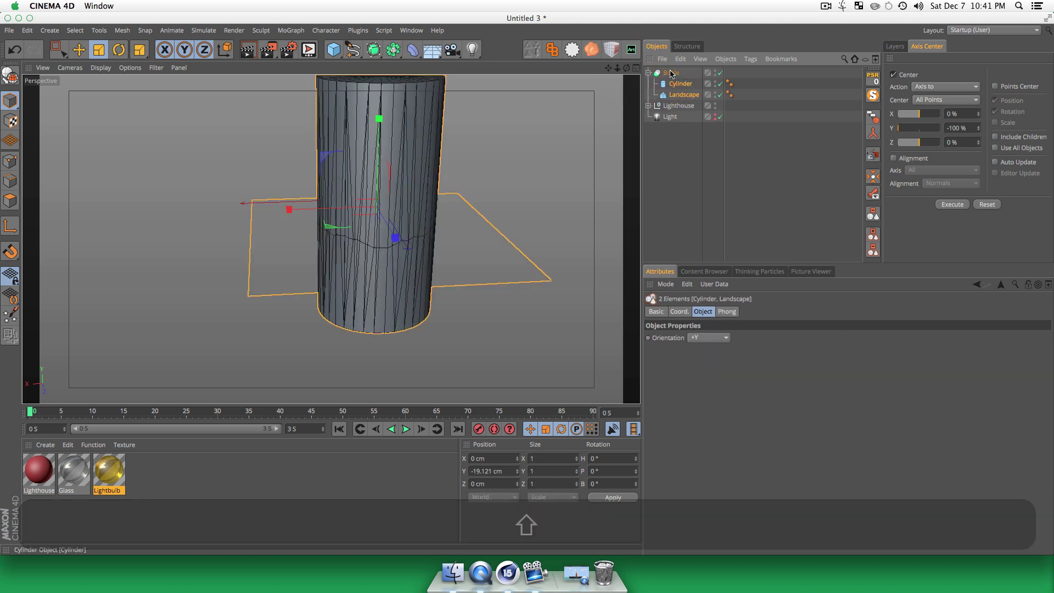
{"action": "left_click", "coordinate": [698, 236]}
- Set the Boole's Boolean Type to A intersect B so the cylinder trims the landscape to a round island
{"action": "left_click", "coordinate": [672, 73]}
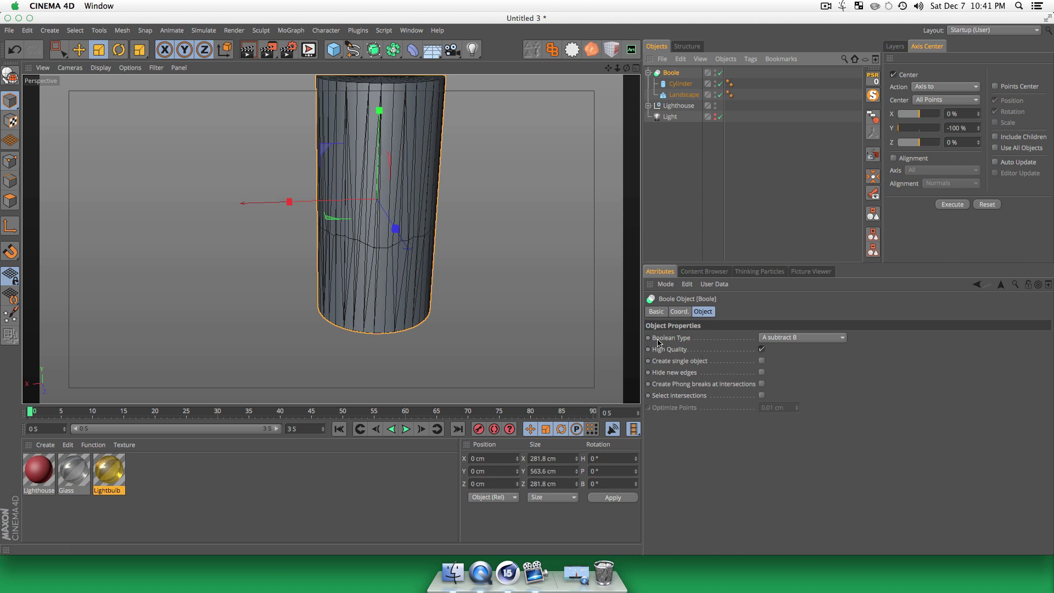
{"action": "left_click", "coordinate": [798, 339]}
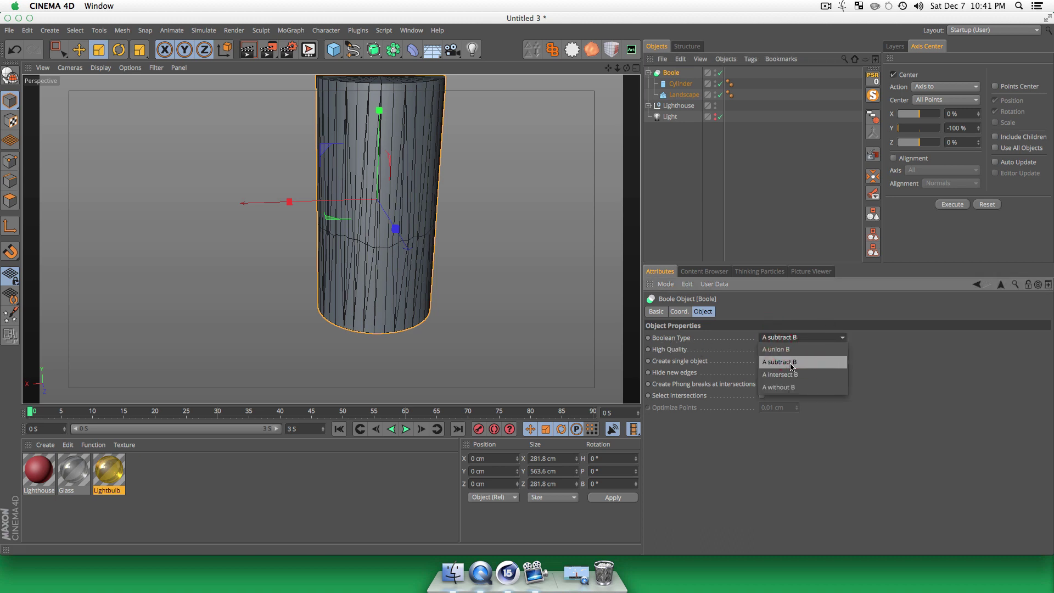
{"action": "left_click", "coordinate": [794, 375]}
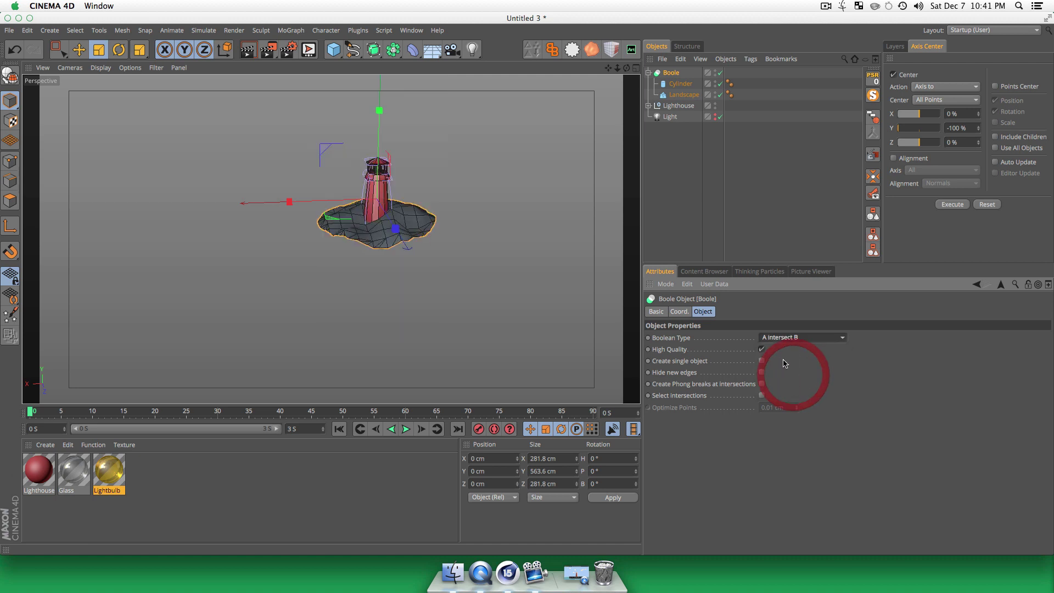
{"action": "left_click", "coordinate": [659, 172]}
{"action": "key", "text": "3"}
{"action": "left_click_drag", "start_coordinate": [441, 221], "coordinate": [505, 351]}
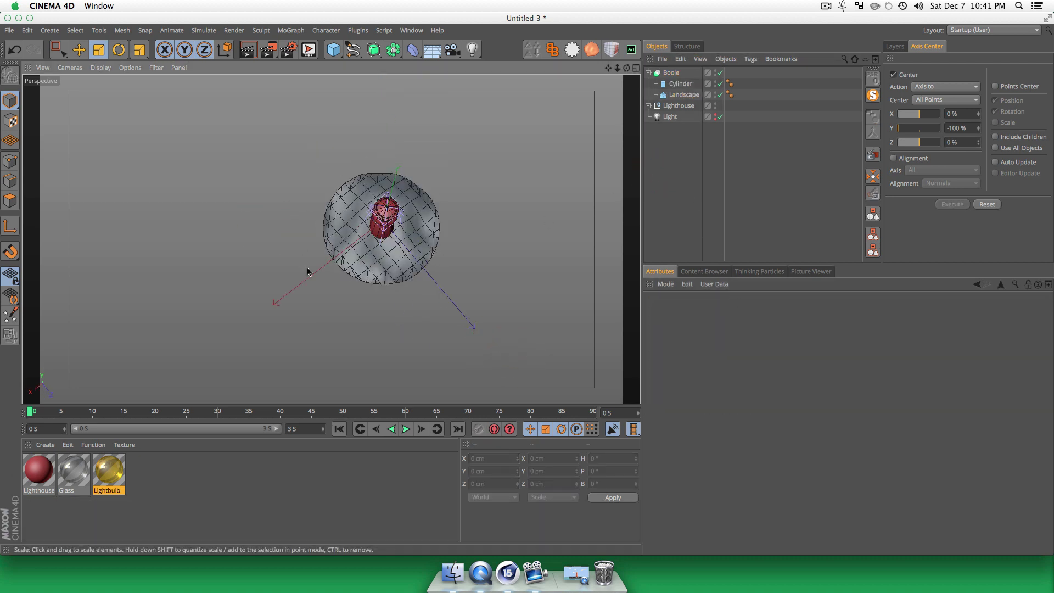
{"action": "key", "text": "3"}
{"action": "left_click_drag", "start_coordinate": [381, 301], "coordinate": [263, 217]}
{"action": "key", "text": "3"}
- Make the Boole object editable to convert the trimmed landscape into polygon geometry
{"action": "left_click", "coordinate": [674, 75]}
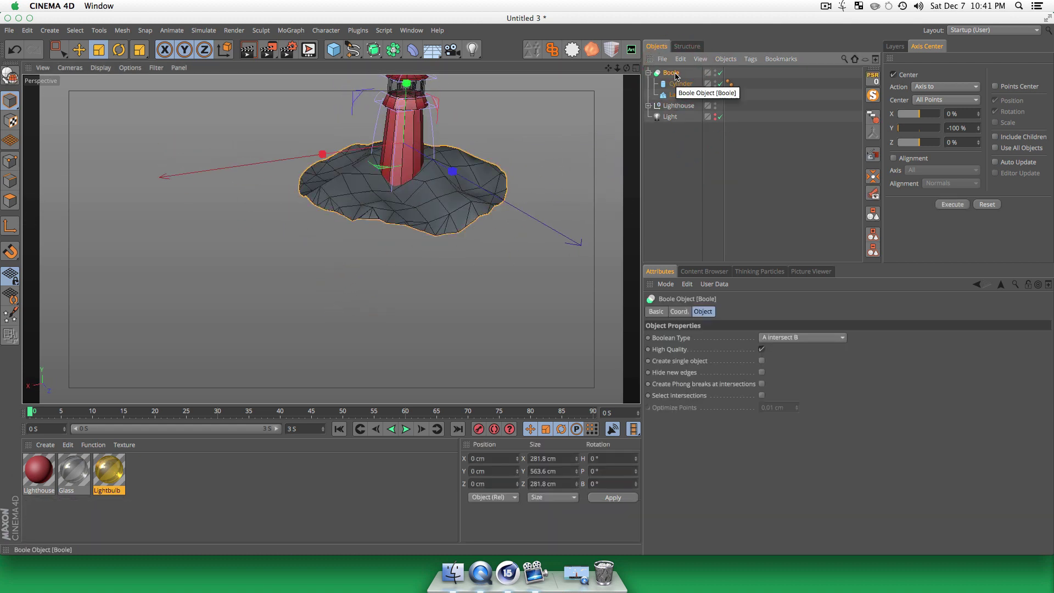
{"action": "key", "text": "c"}
{"action": "left_click", "coordinate": [648, 72]}
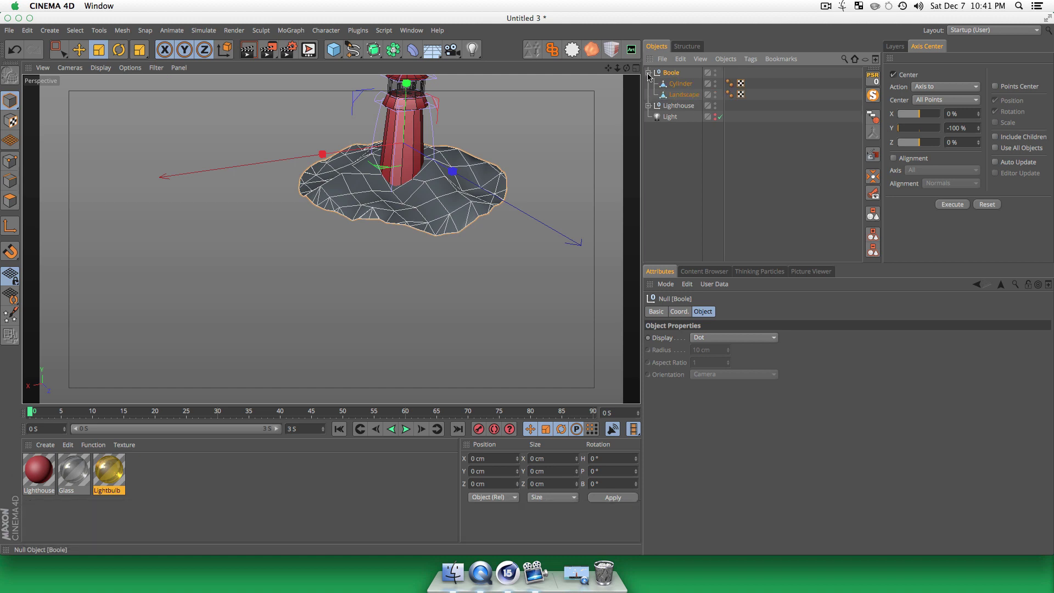
{"action": "left_click", "coordinate": [687, 192]}
- Select the Boole null together with its children and merge them with Connect Objects + Delete
{"action": "left_click", "coordinate": [671, 73]}
{"action": "right_click", "coordinate": [670, 74]}
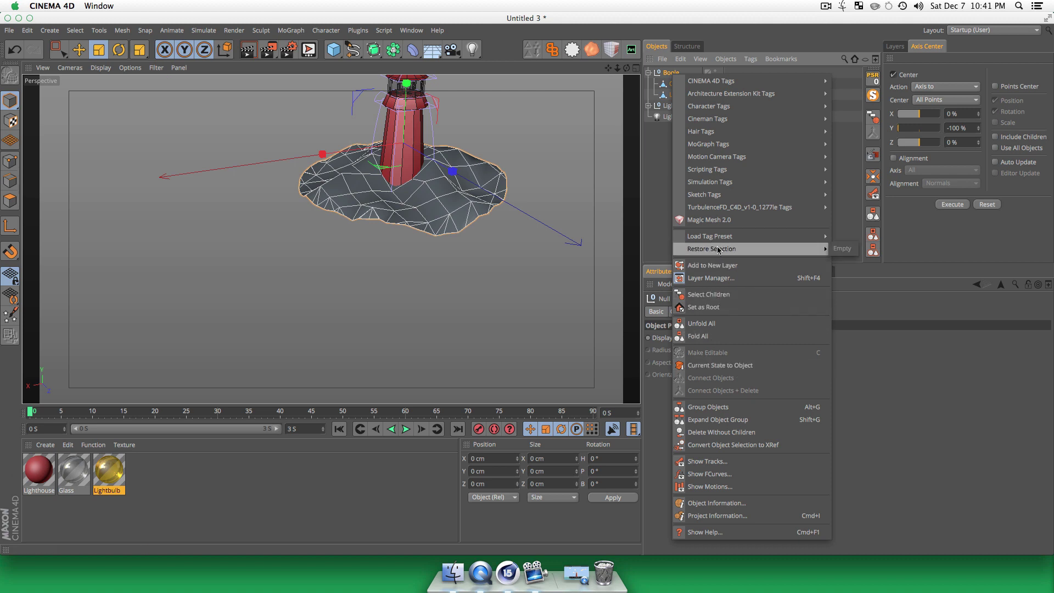
{"action": "left_click", "coordinate": [754, 294]}
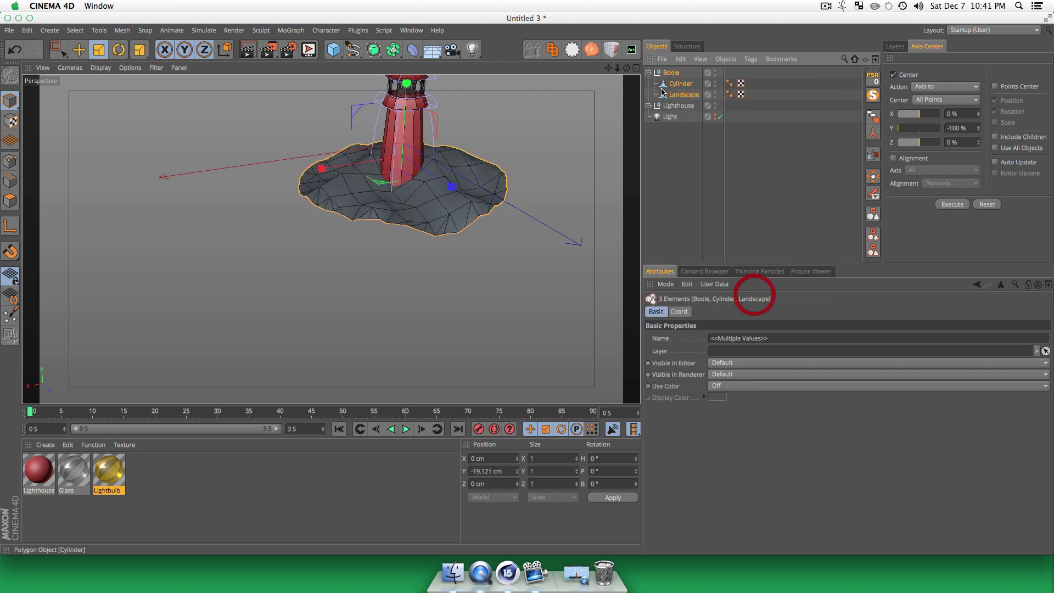
{"action": "right_click", "coordinate": [668, 73]}
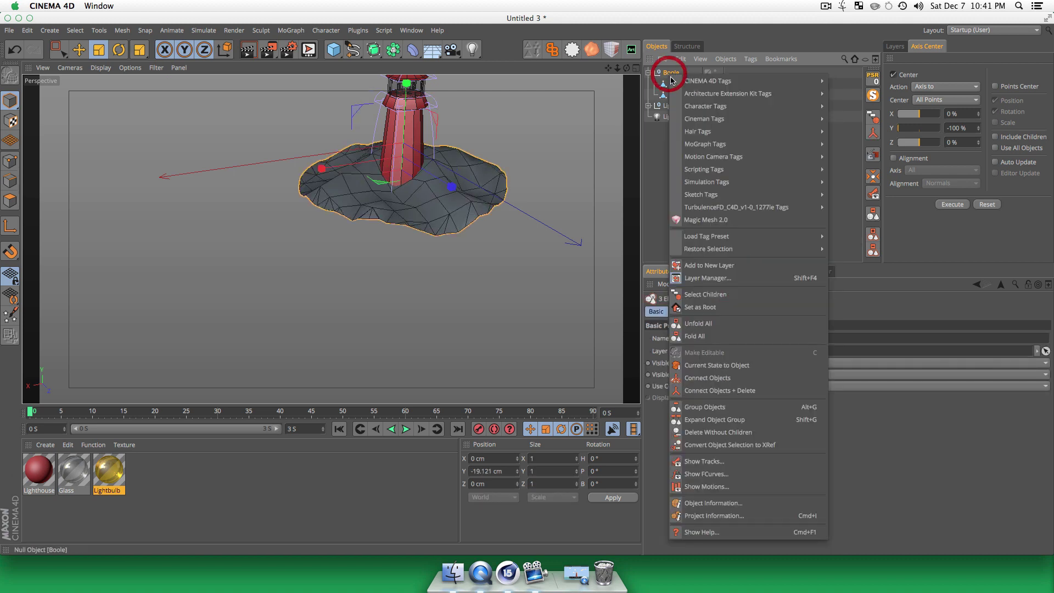
{"action": "left_click", "coordinate": [713, 391]}
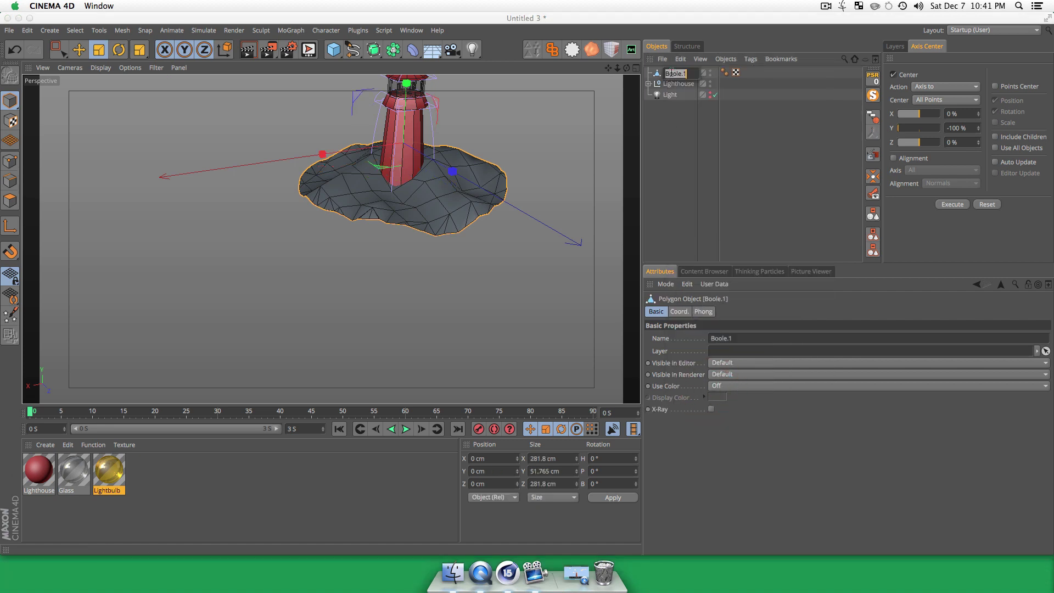
- Rename the merged polygon object as Island
{"action": "double_click", "coordinate": [670, 73]}
{"action": "type", "text": "Island"}
{"action": "key", "text": "Return"}
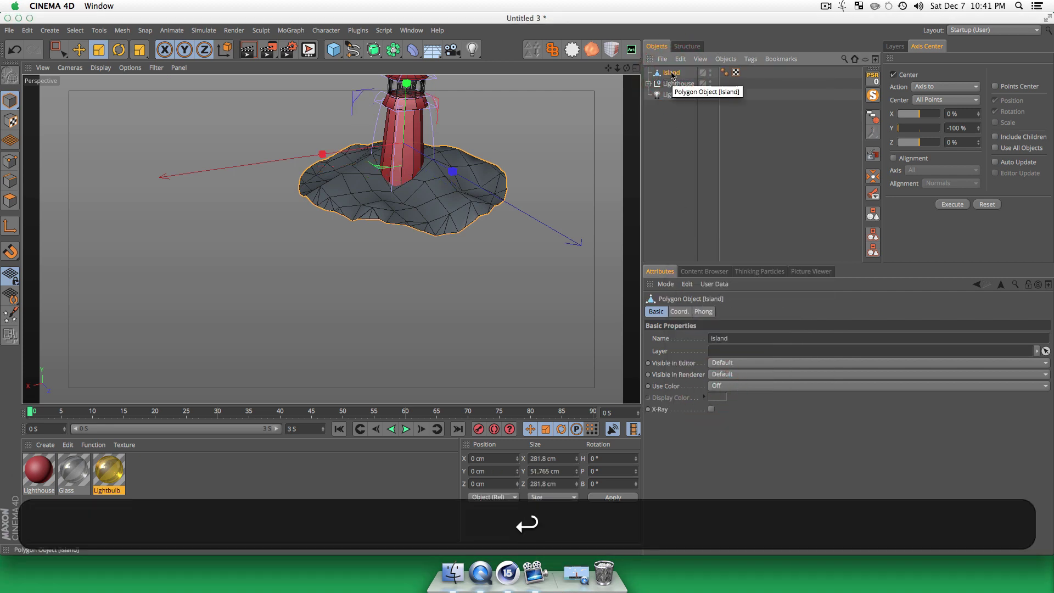
- Duplicate the Lighthouse material and rename the copy as Island
{"action": "left_click", "coordinate": [685, 136]}
{"action": "left_click", "coordinate": [146, 498]}
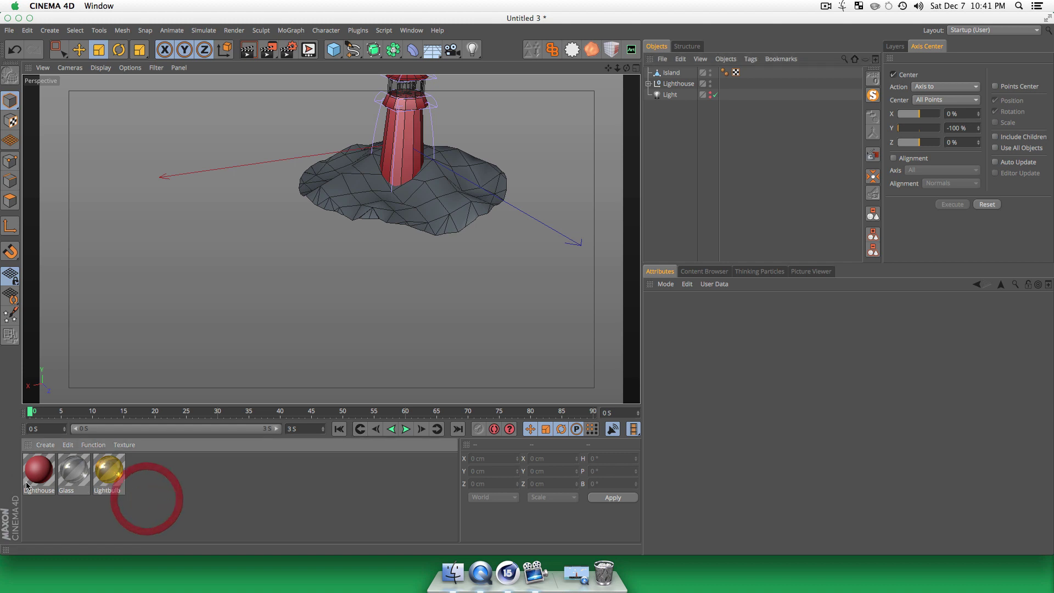
{"action": "left_click_drag", "start_coordinate": [166, 482], "coordinate": [166, 486], "text": "super"}
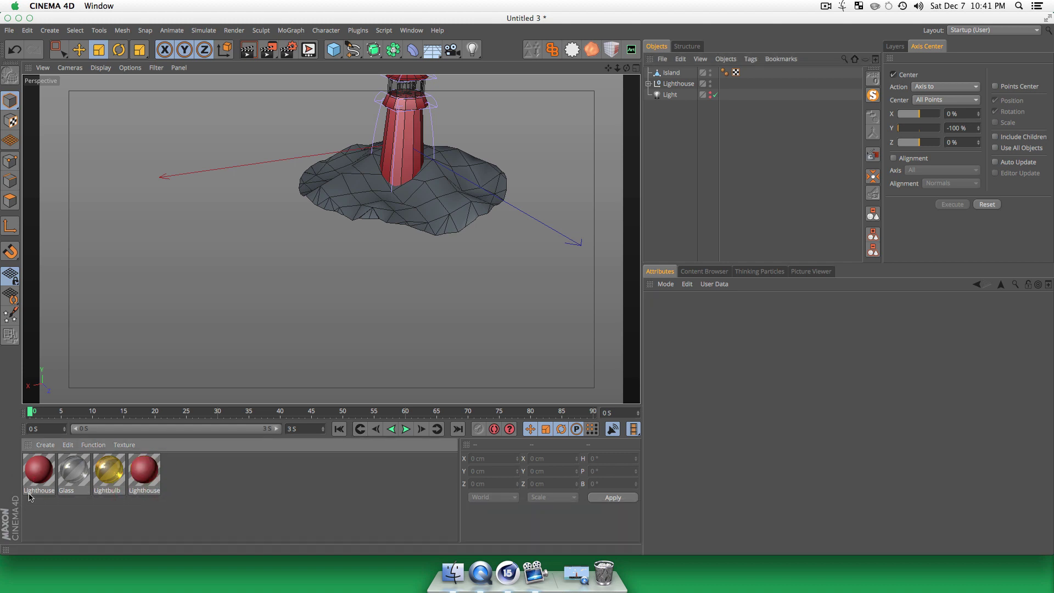
{"action": "double_click", "coordinate": [155, 473]}
{"action": "type", "text": "I"}
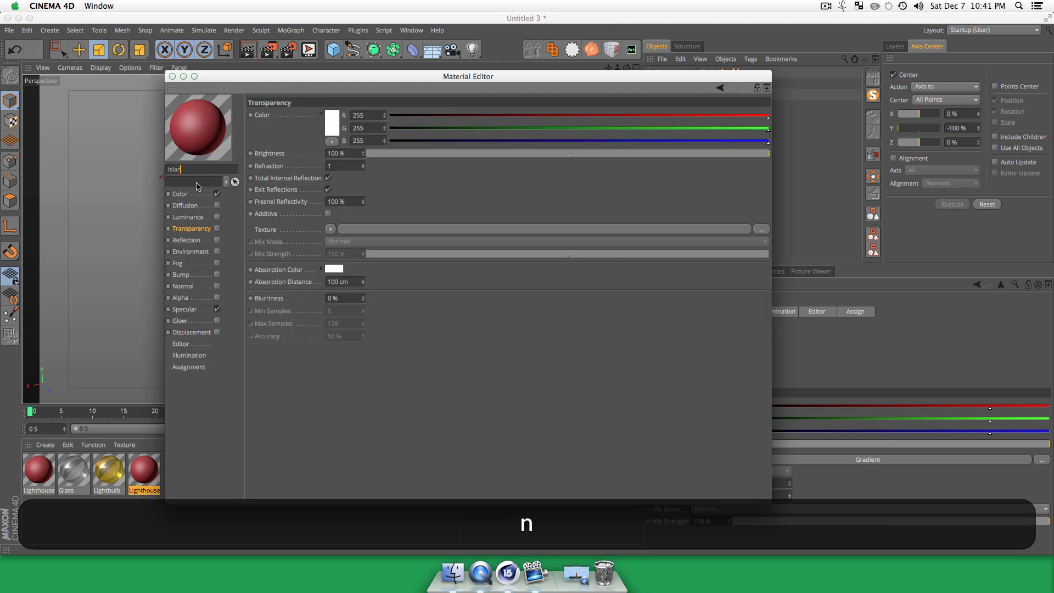
{"action": "type", "text": "sland"}
- Set the Gradient shader in the Island material's Color channel to type 2D - U
{"action": "left_click", "coordinate": [186, 195]}
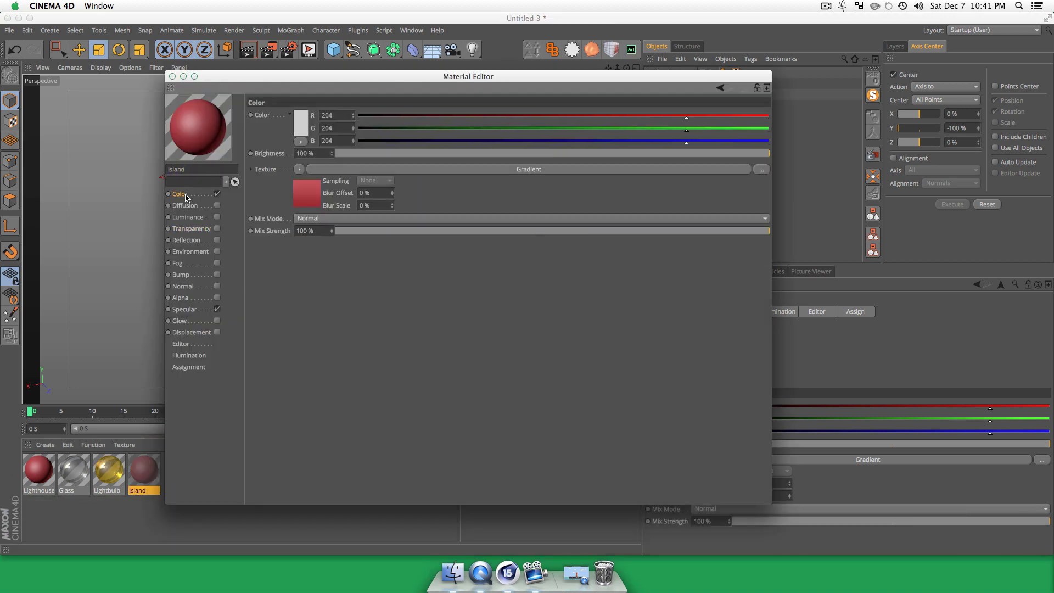
{"action": "left_click", "coordinate": [316, 191]}
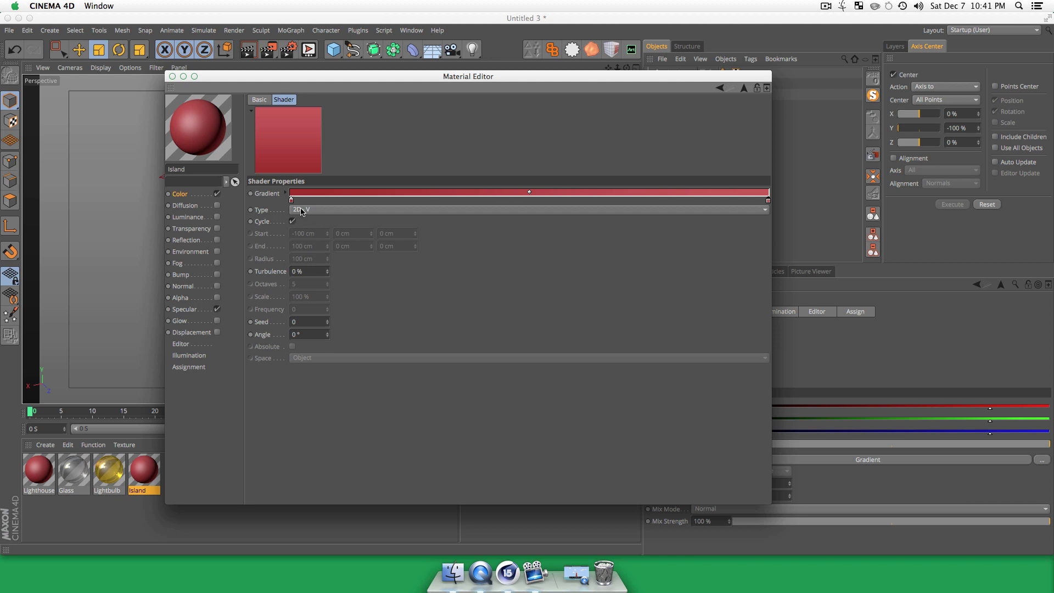
{"action": "left_click", "coordinate": [301, 211]}
{"action": "left_click", "coordinate": [305, 216]}
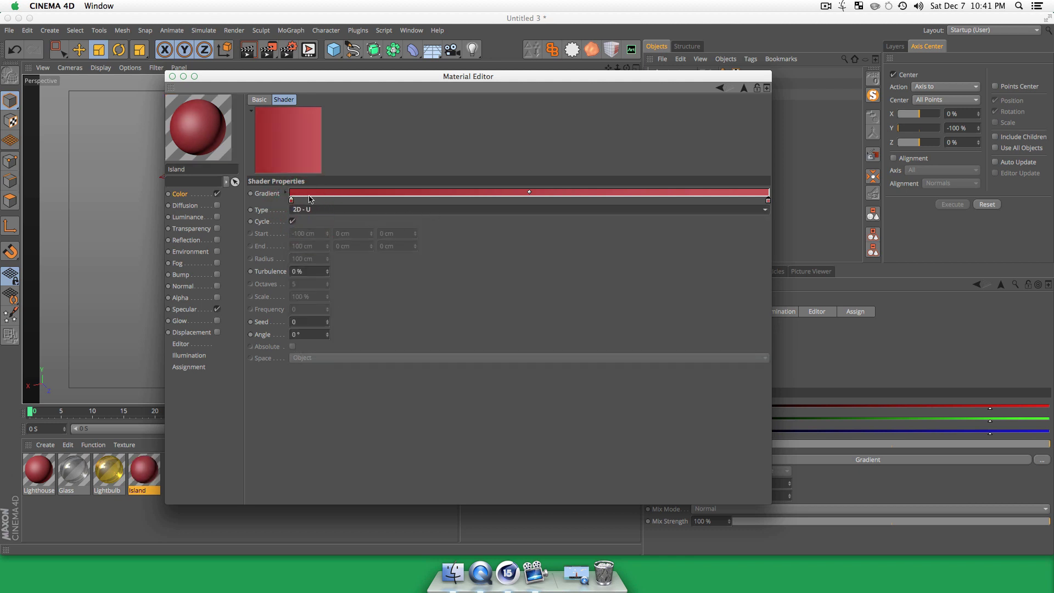
- Recolour the gradient's start knot green, with hue 100°, saturation about 71% and value about 60%
{"action": "double_click", "coordinate": [291, 200]}
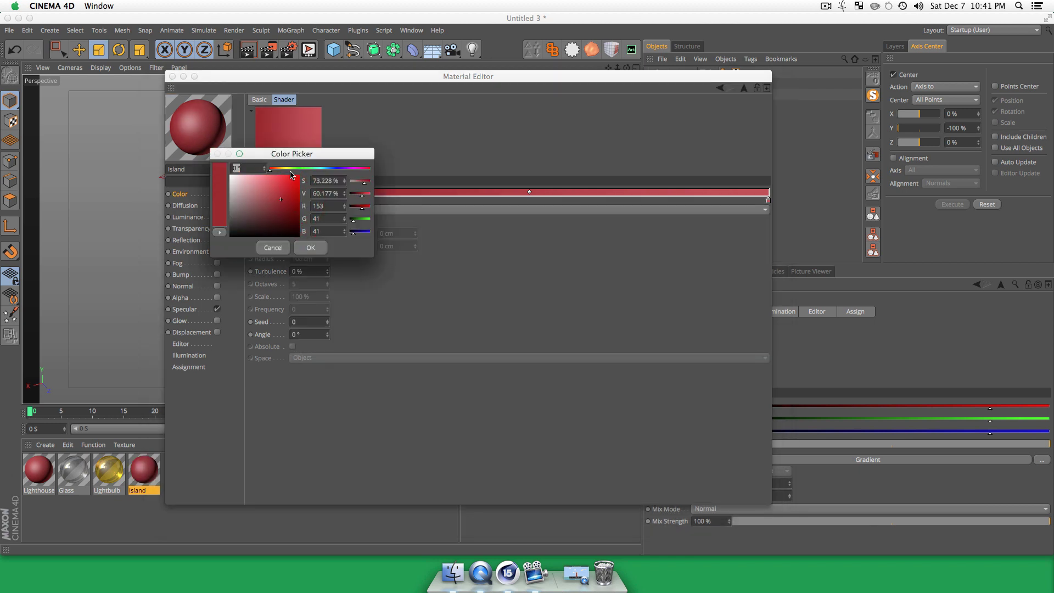
{"action": "left_click", "coordinate": [298, 168]}
{"action": "left_click", "coordinate": [276, 215]}
{"action": "left_click_drag", "start_coordinate": [275, 215], "coordinate": [278, 201]}
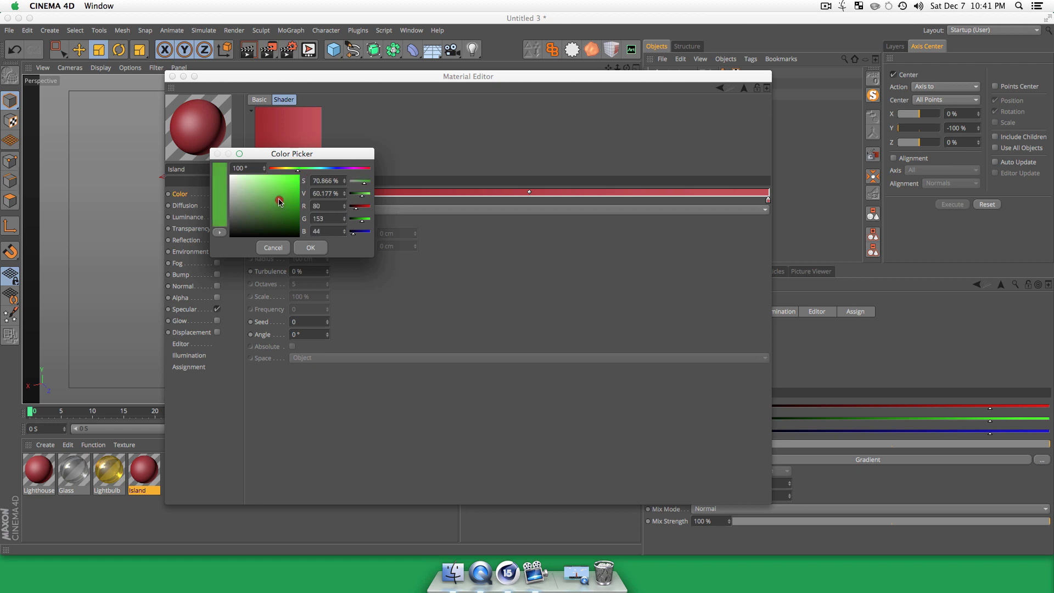
{"action": "left_click", "coordinate": [310, 248]}
- Recolour the gradient's end knot a similar green with hue 104°
{"action": "double_click", "coordinate": [768, 200]}
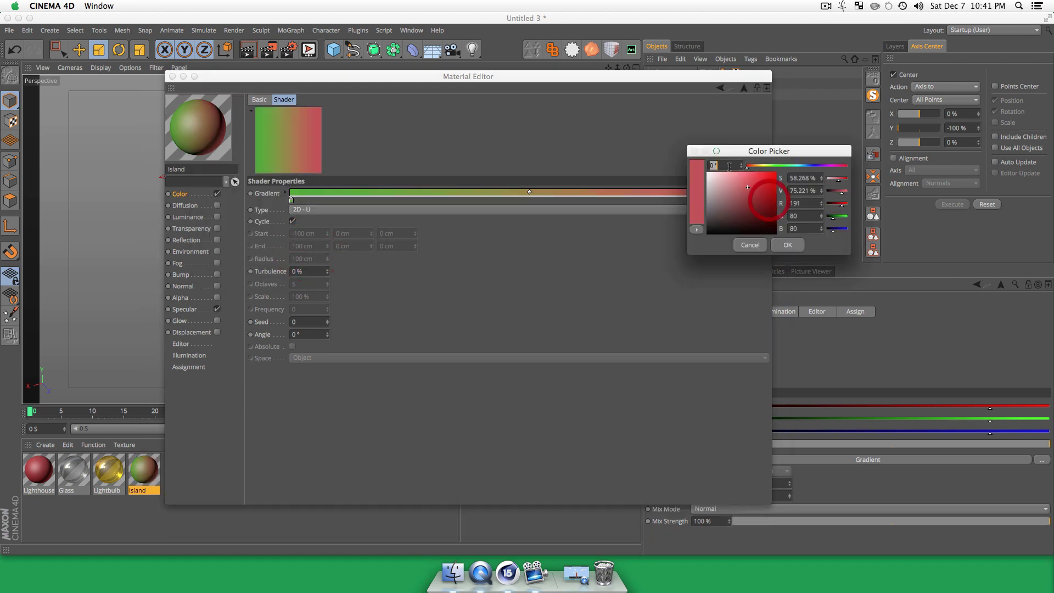
{"action": "left_click", "coordinate": [776, 165]}
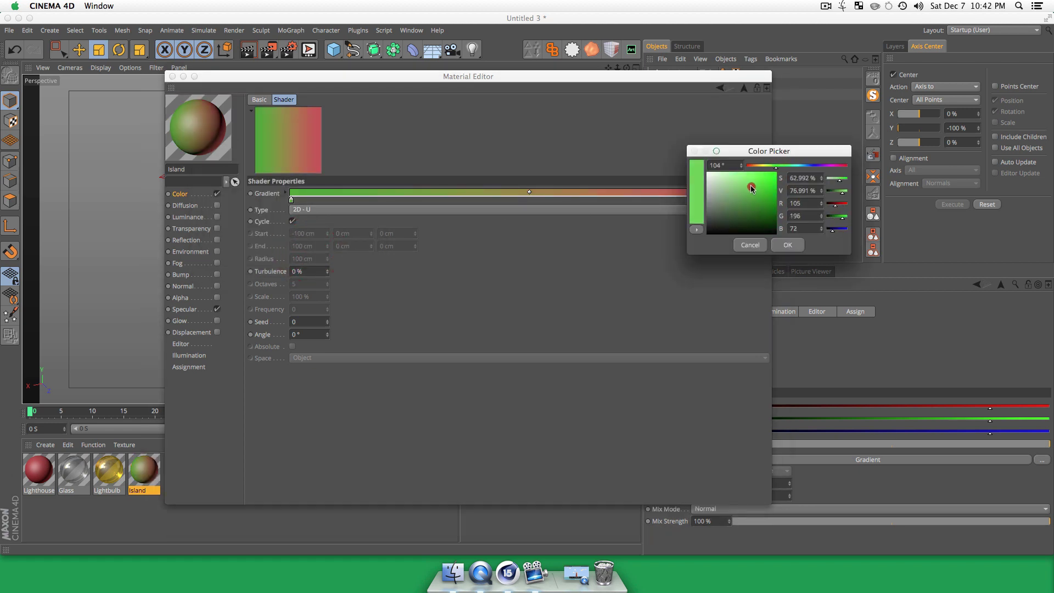
{"action": "left_click_drag", "start_coordinate": [751, 188], "coordinate": [754, 194]}
{"action": "left_click", "coordinate": [786, 245]}
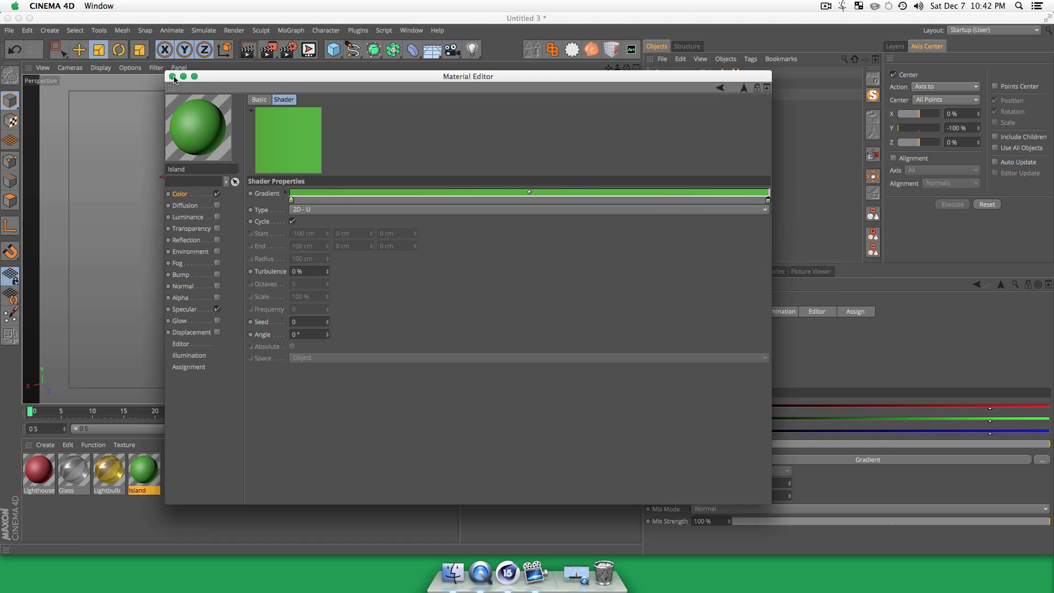
- Close the material editor and apply the Island material to the island mesh
{"action": "left_click", "coordinate": [172, 76]}
{"action": "left_click_drag", "start_coordinate": [144, 470], "coordinate": [342, 202]}
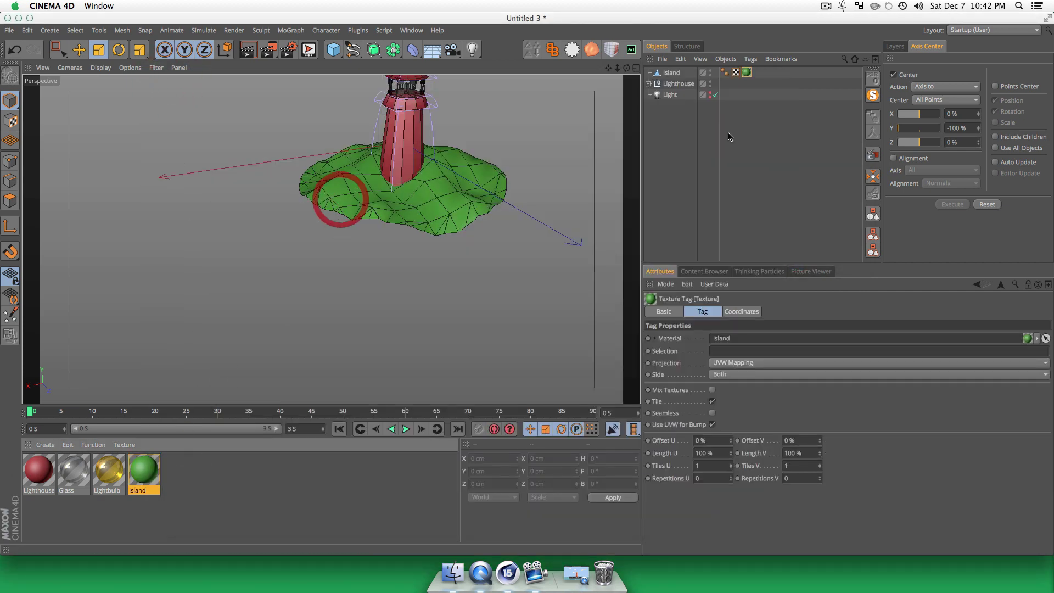
{"action": "left_click", "coordinate": [670, 165]}
- Frame the whole lighthouse and island and render the view to preview the green material
{"action": "key", "text": "1"}
{"action": "left_click_drag", "start_coordinate": [483, 210], "coordinate": [437, 305]}
{"action": "key", "text": "3"}
{"action": "left_click_drag", "start_coordinate": [378, 358], "coordinate": [437, 312]}
{"action": "key", "text": "super+r"}
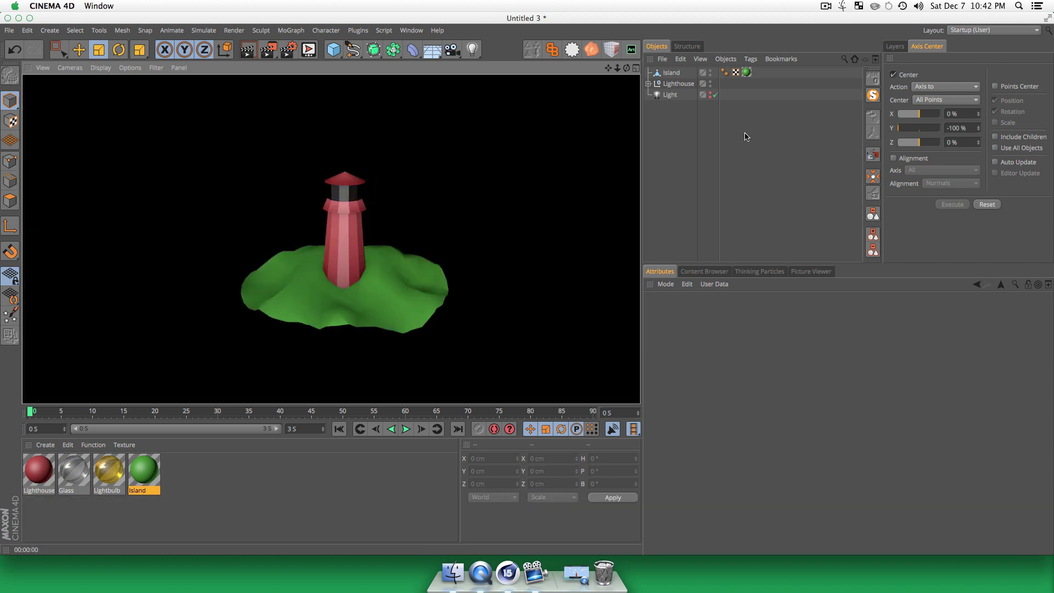
- Re-enable the Light's visibility in the editor and renderer, and render a preview of its glow
{"action": "left_click", "coordinate": [710, 95], "text": "alt"}
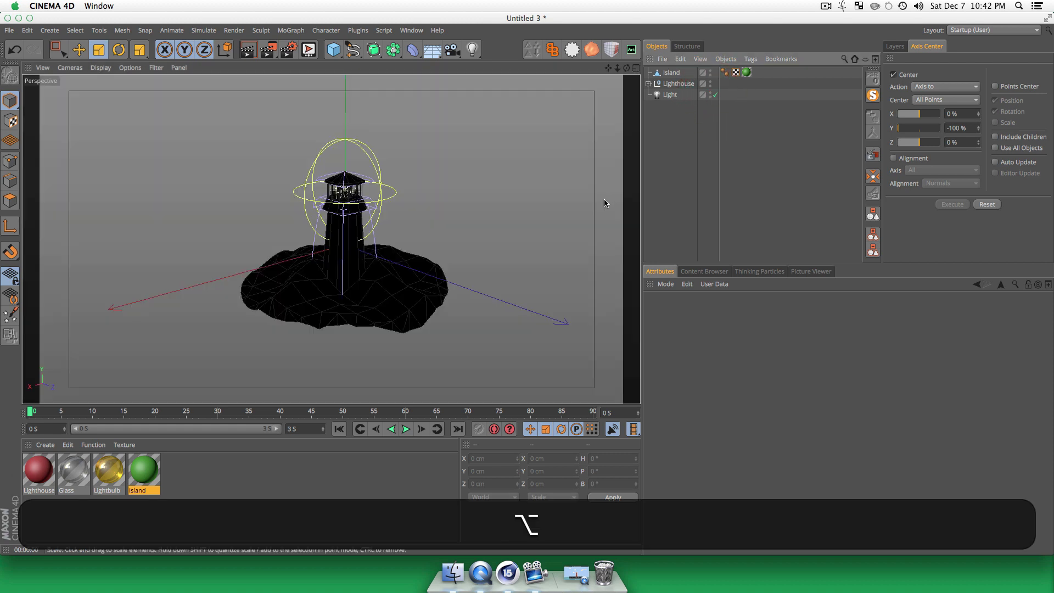
{"action": "key", "text": "super+r"}
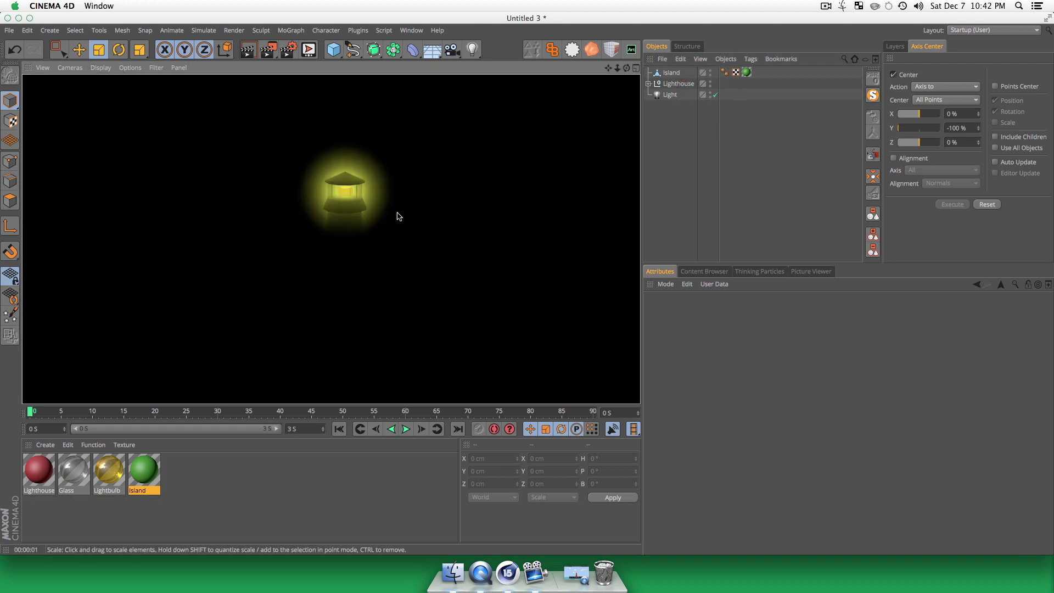
{"action": "left_click", "coordinate": [687, 126]}
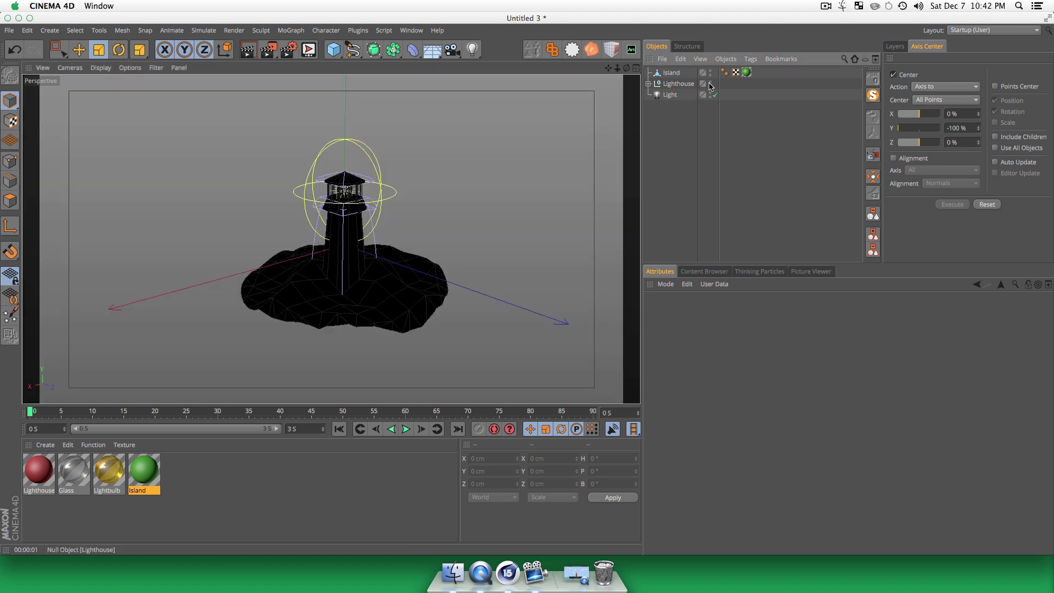
- Remove the Light entry from the lighthouse light's Project include list and render a preview
{"action": "left_click", "coordinate": [669, 94]}
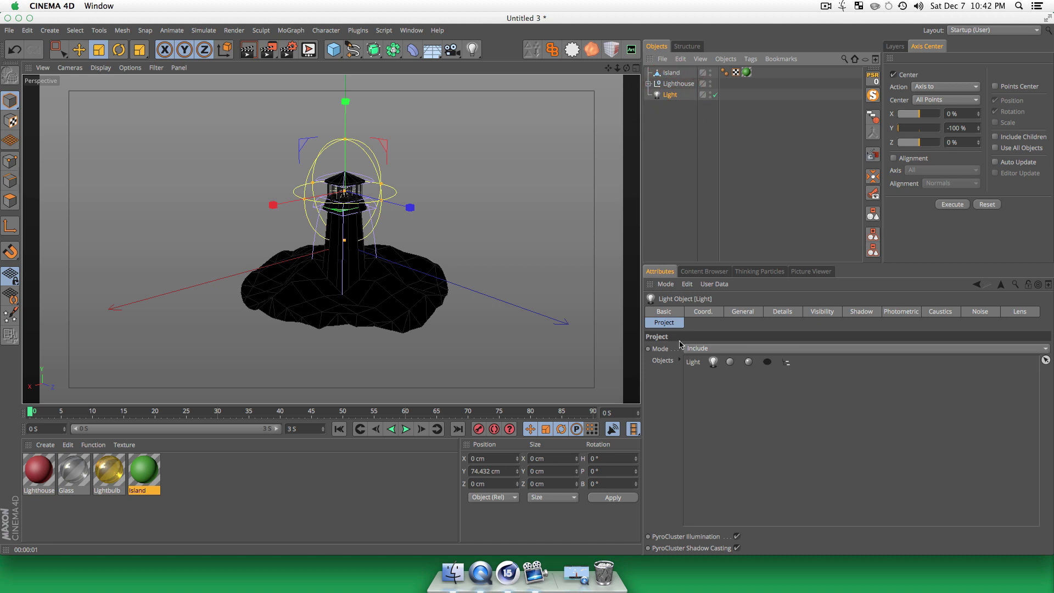
{"action": "left_click", "coordinate": [695, 362]}
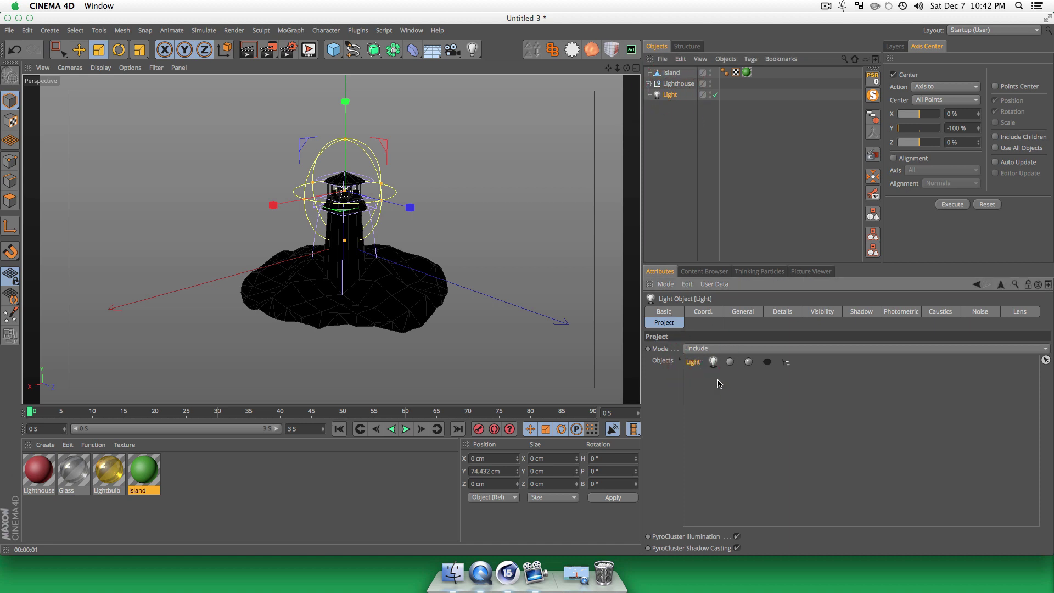
{"action": "key", "text": "Delete"}
{"action": "left_click", "coordinate": [680, 84]}
{"action": "left_click", "coordinate": [669, 203]}
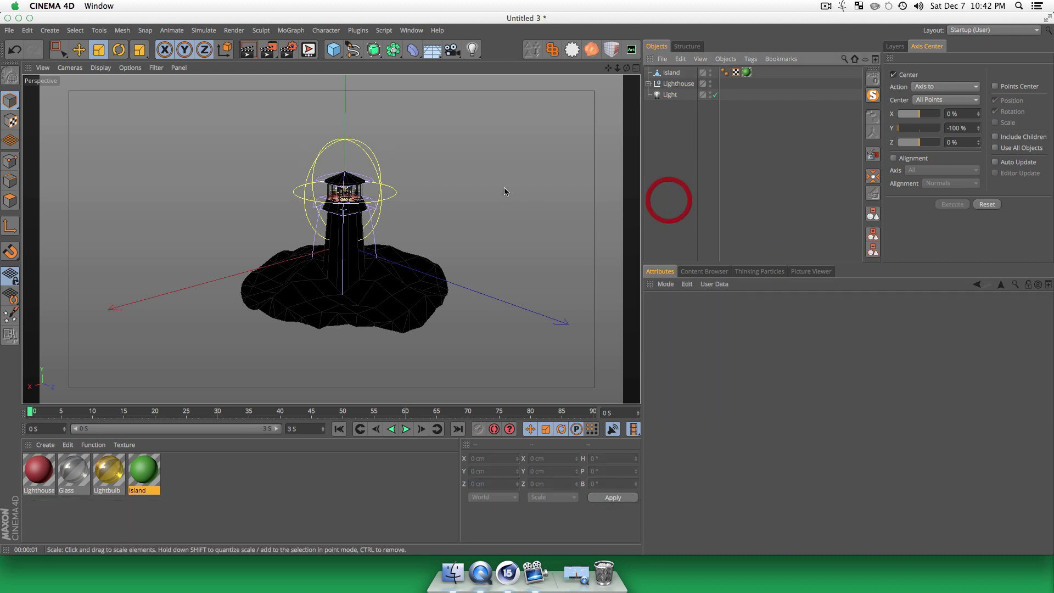
{"action": "key", "text": "super+r"}
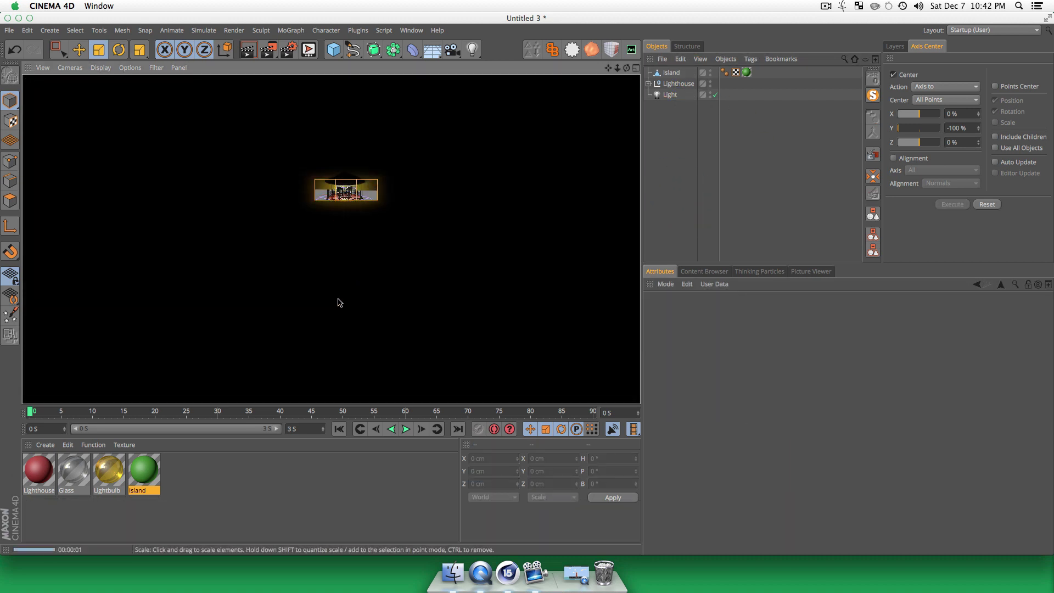
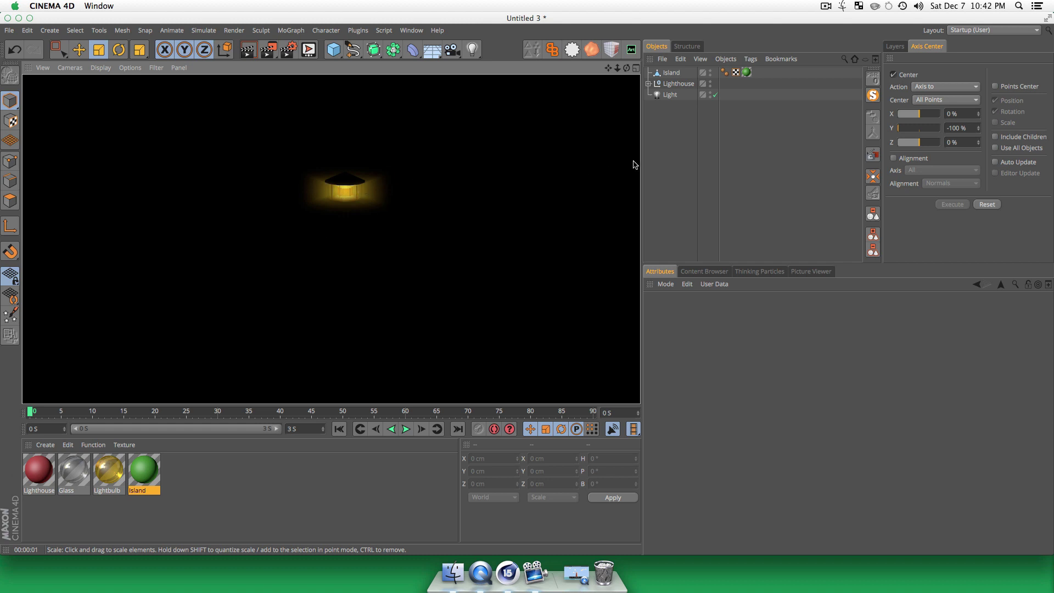
{"action": "left_click", "coordinate": [690, 146]}
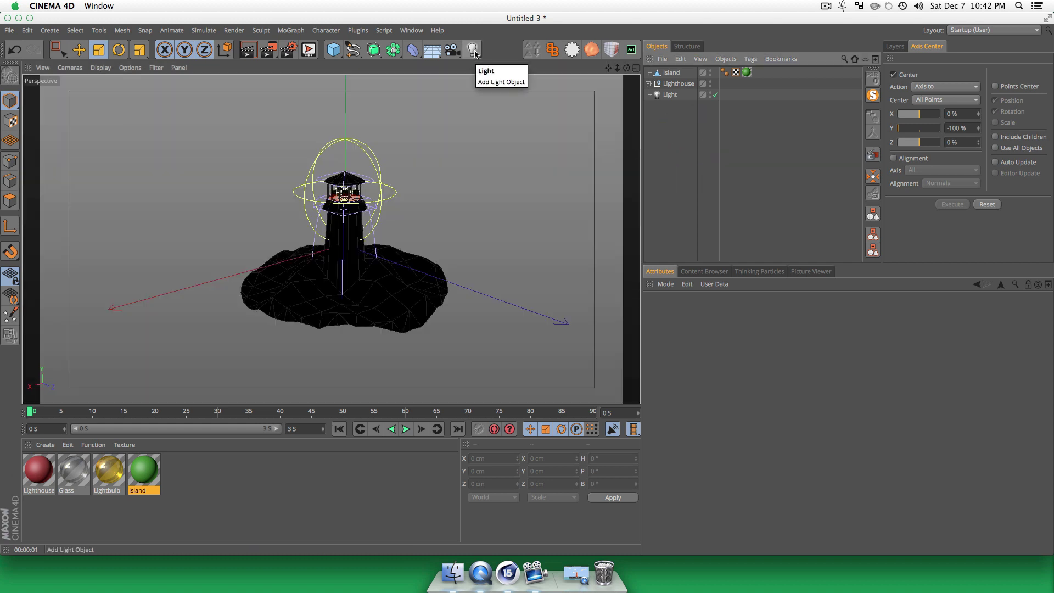
- Add a second light and move it in front of the tower to about X 32 cm, Z 43 cm
{"action": "left_click", "coordinate": [473, 50]}
{"action": "key", "text": "e"}
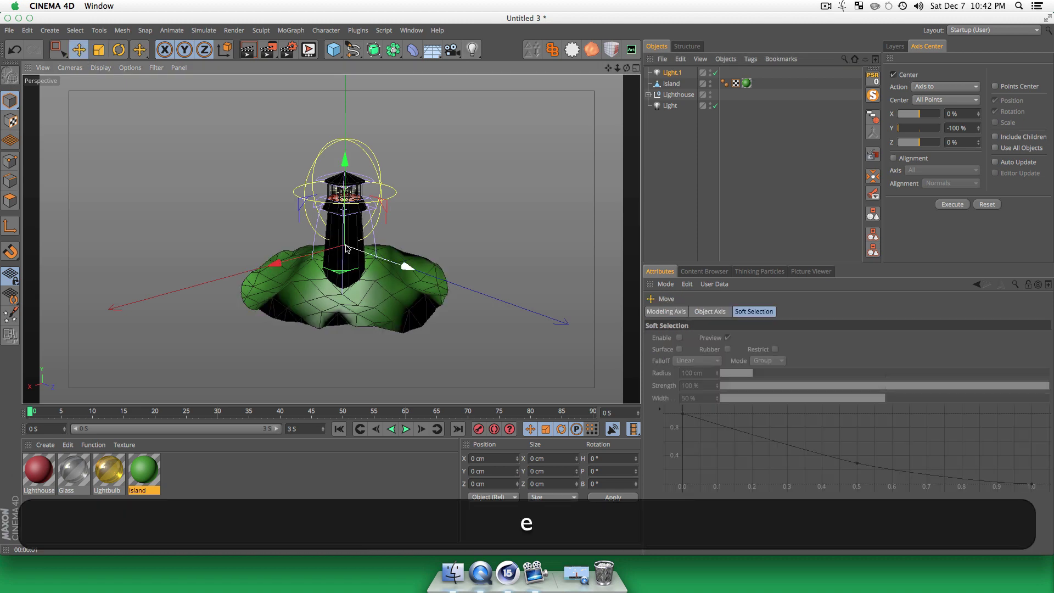
{"action": "key", "text": "3"}
{"action": "left_click_drag", "start_coordinate": [346, 253], "coordinate": [296, 229]}
{"action": "left_click_drag", "start_coordinate": [336, 271], "coordinate": [331, 300]}
{"action": "left_click", "coordinate": [670, 134]}
{"action": "left_click", "coordinate": [674, 74]}
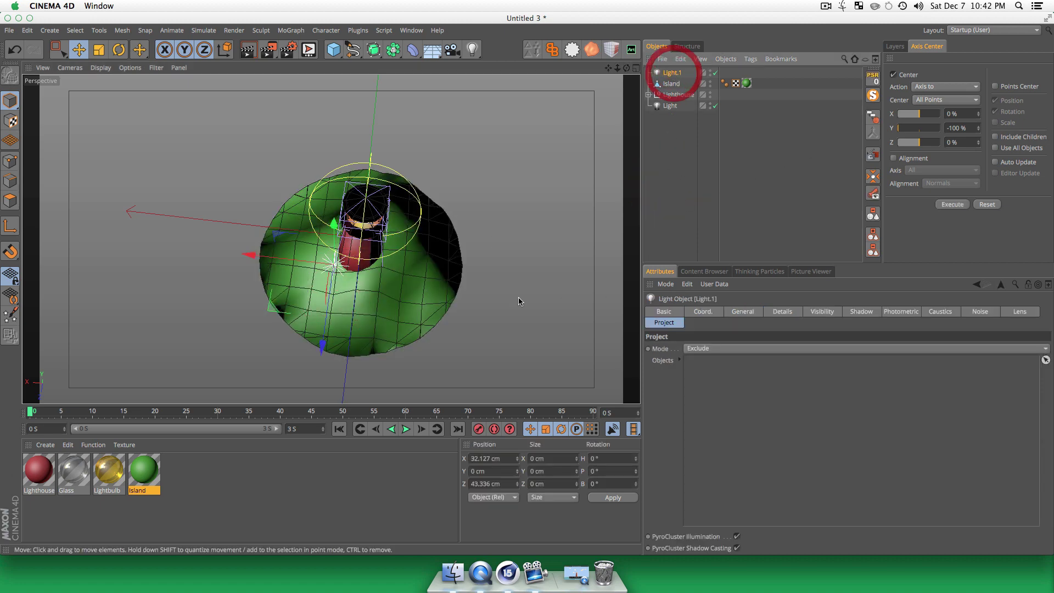
- Set the second light's shadow type to Area, keeping it an Omni light
{"action": "key", "text": "3"}
{"action": "left_click_drag", "start_coordinate": [518, 300], "coordinate": [494, 180]}
{"action": "left_click", "coordinate": [671, 73]}
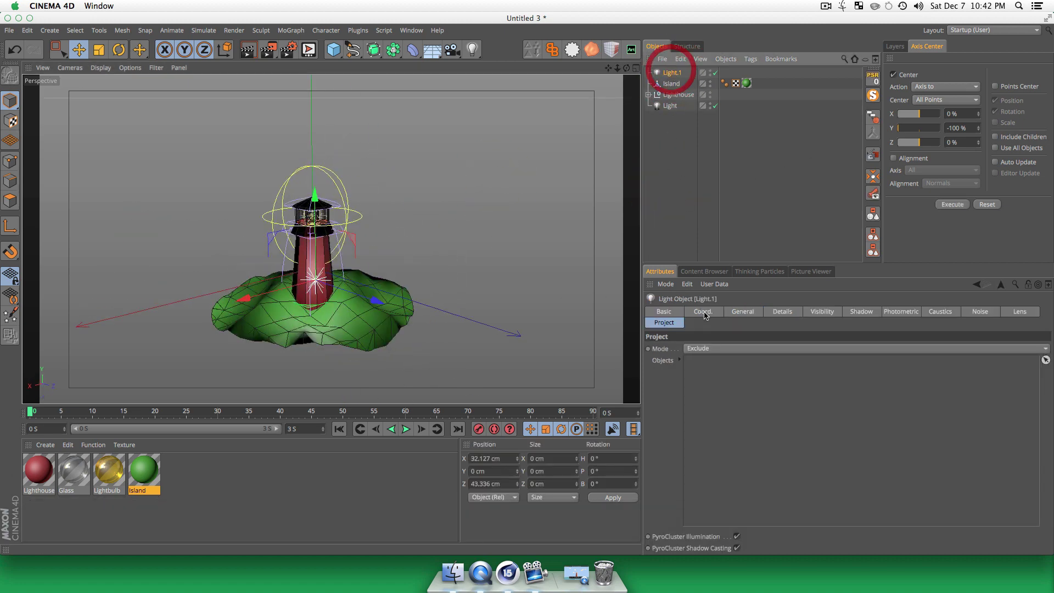
{"action": "left_click", "coordinate": [705, 311]}
{"action": "left_click", "coordinate": [728, 312]}
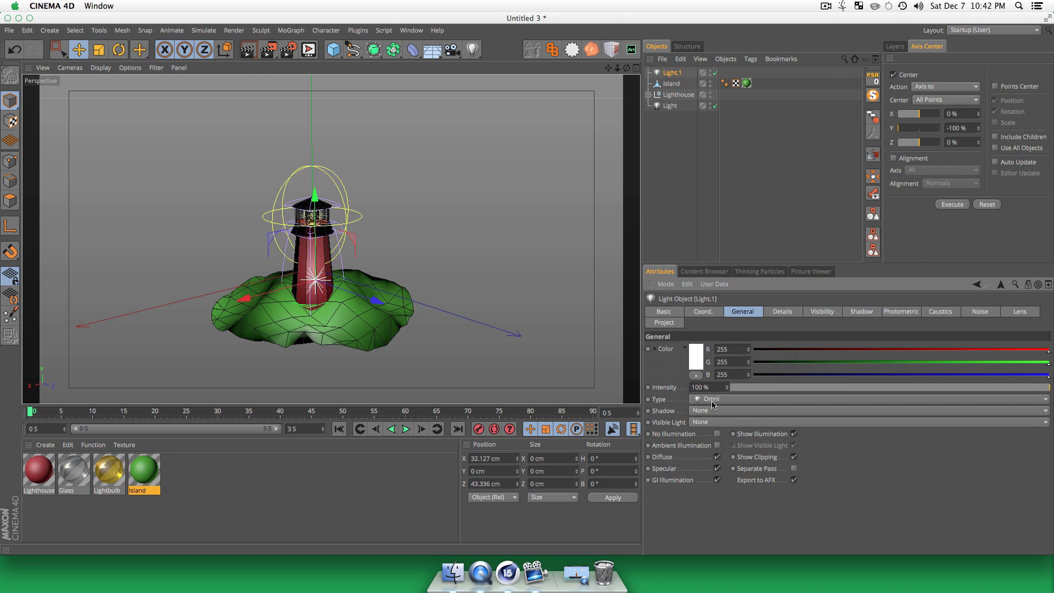
{"action": "left_click", "coordinate": [712, 399]}
{"action": "left_click", "coordinate": [665, 371]}
{"action": "left_click", "coordinate": [706, 410]}
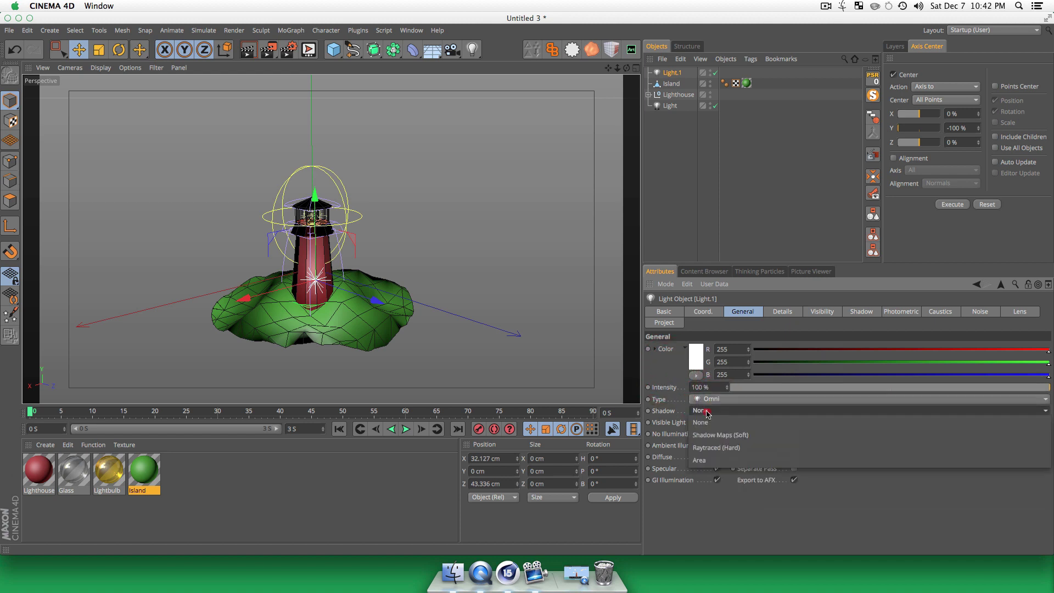
{"action": "left_click", "coordinate": [699, 460]}
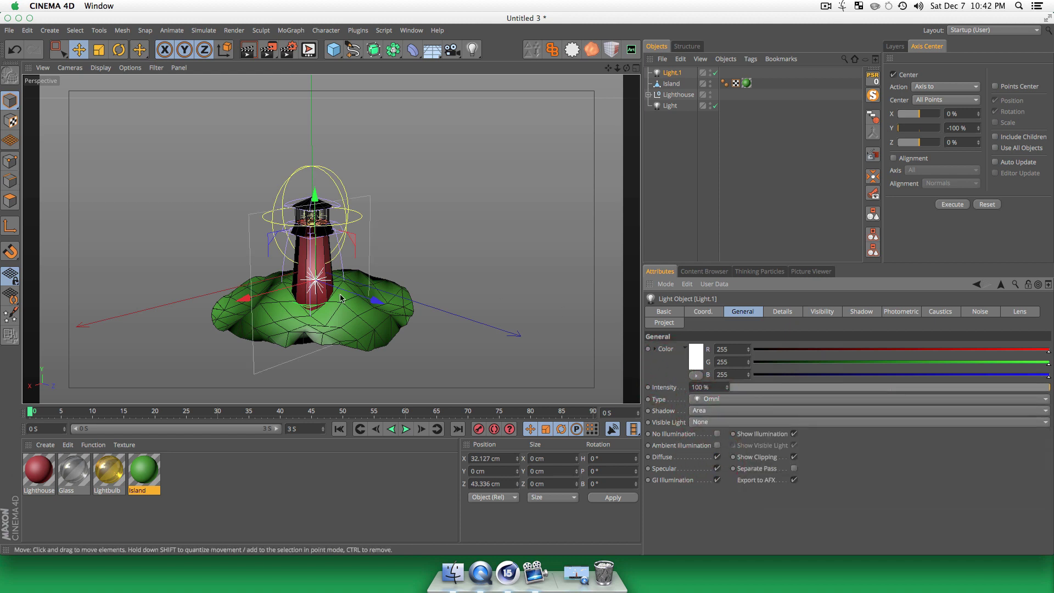
- Render preview images of the lit lighthouse and island from different angles
{"action": "key", "text": "super+r"}
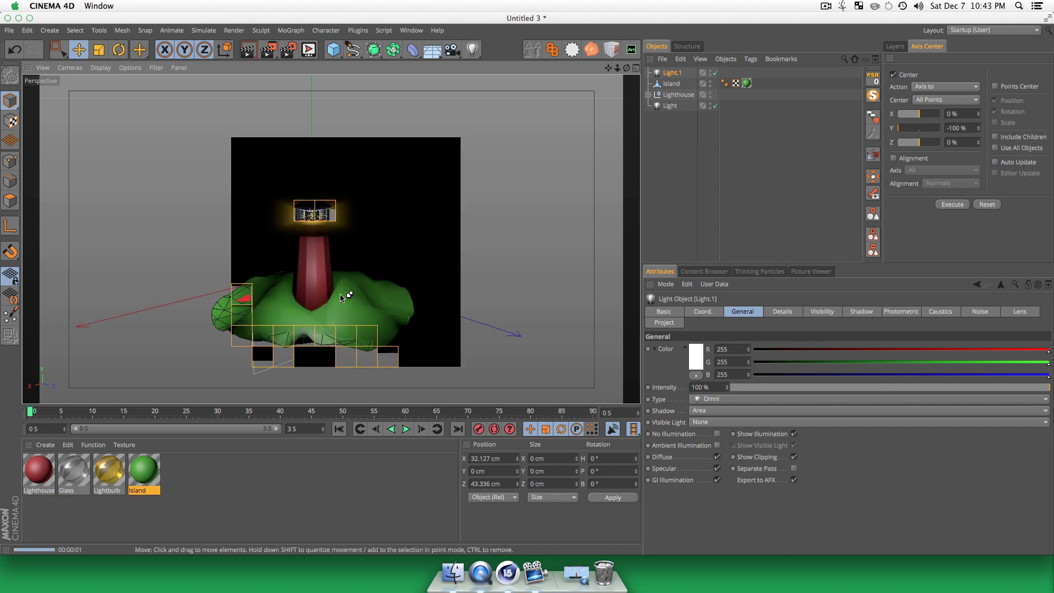
{"action": "key", "text": "3"}
{"action": "left_click_drag", "start_coordinate": [316, 322], "coordinate": [420, 329]}
{"action": "left_click", "coordinate": [689, 144]}
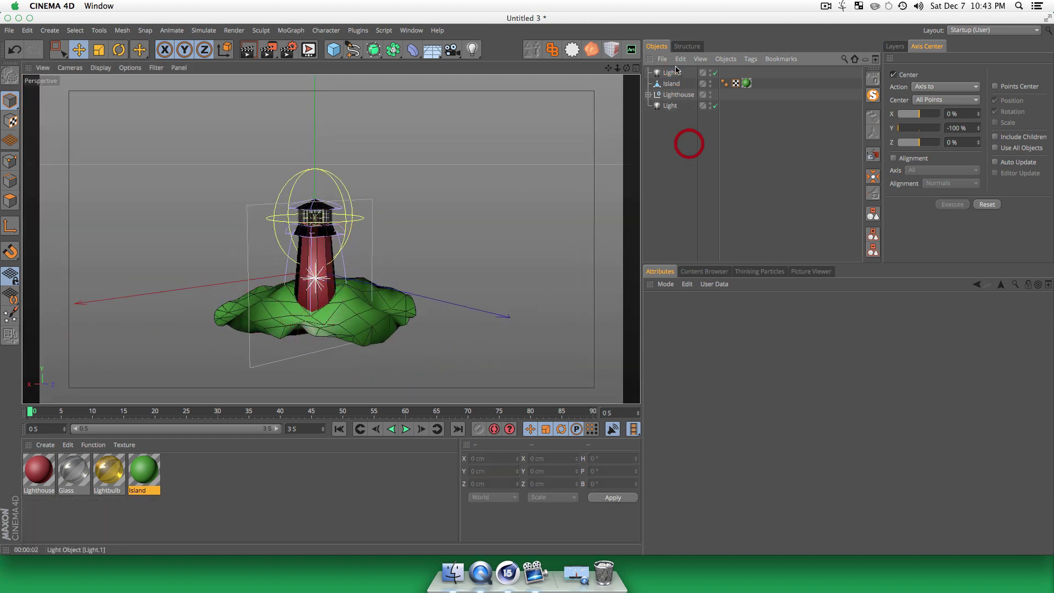
{"action": "key", "text": "3"}
{"action": "left_click_drag", "start_coordinate": [318, 329], "coordinate": [341, 323]}
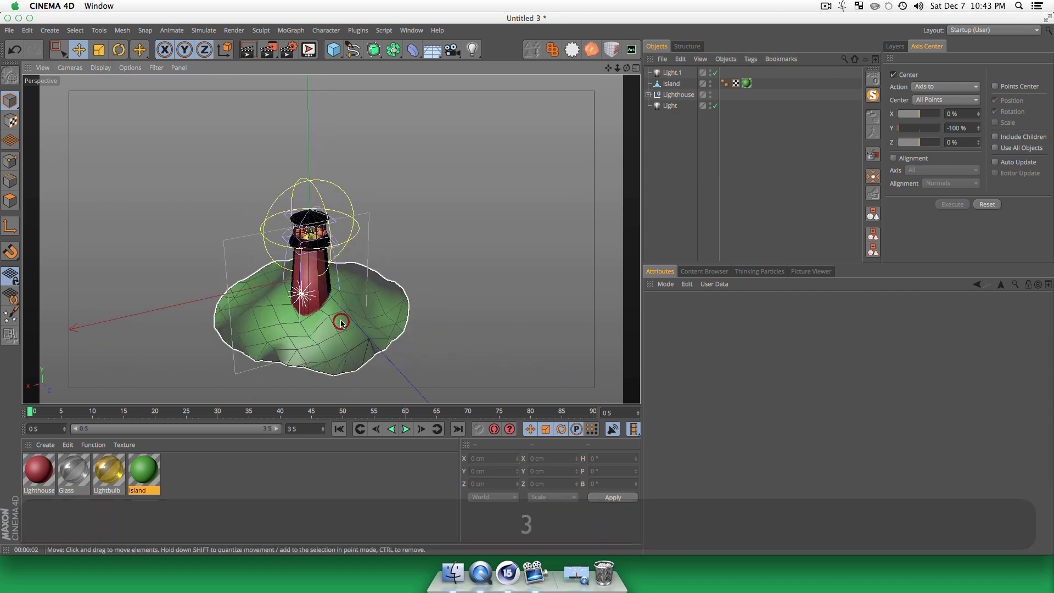
{"action": "key", "text": "super+r"}
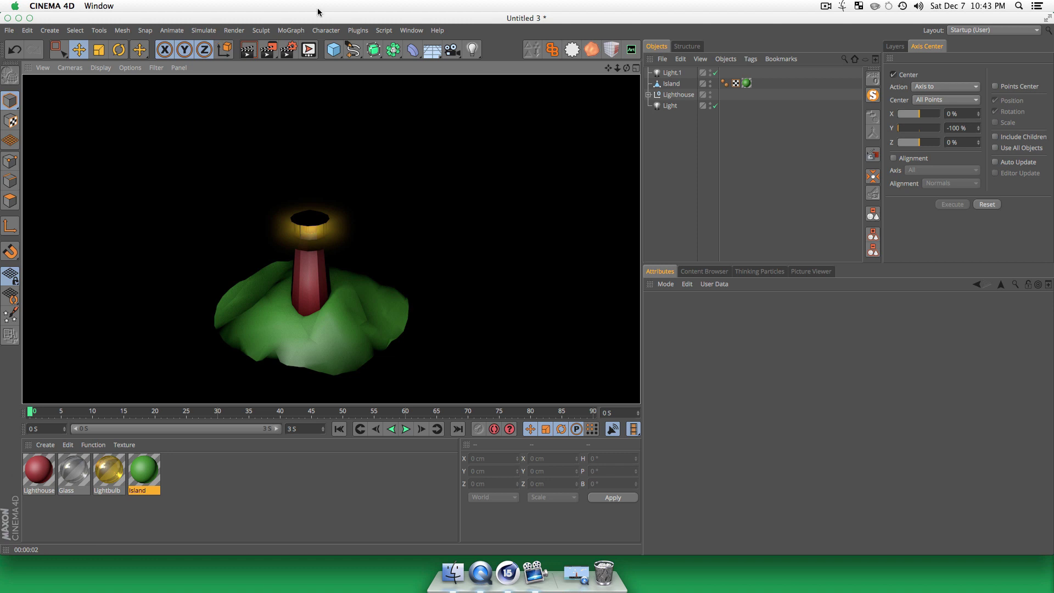
- Delete the Phong tag from the Island object to give it faceted shading
{"action": "key", "text": "1"}
{"action": "left_click_drag", "start_coordinate": [480, 219], "coordinate": [501, 214]}
{"action": "key", "text": "3"}
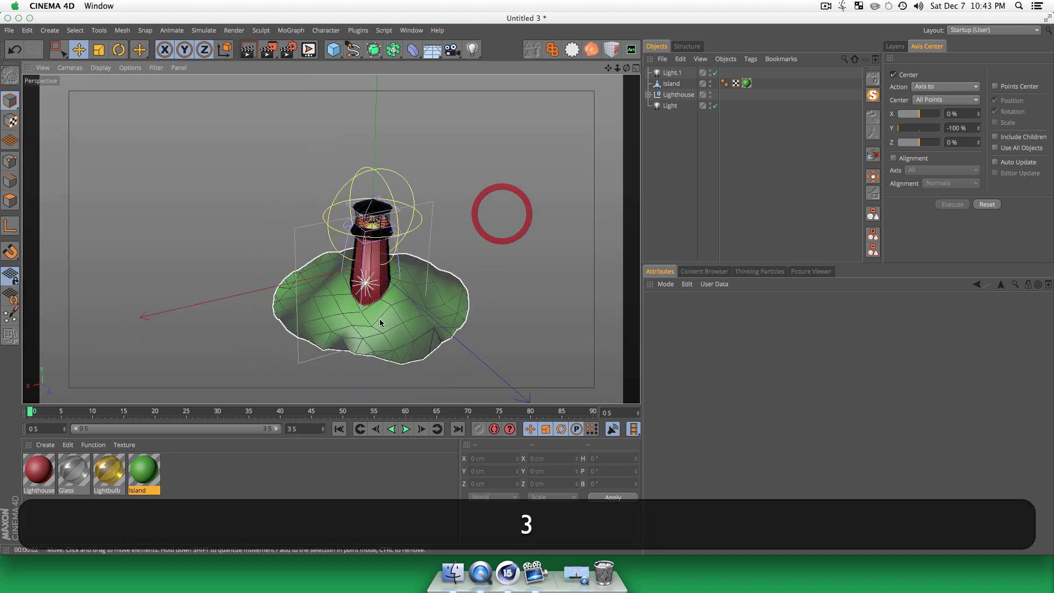
{"action": "left_click_drag", "start_coordinate": [379, 318], "coordinate": [395, 281]}
{"action": "left_click", "coordinate": [669, 84]}
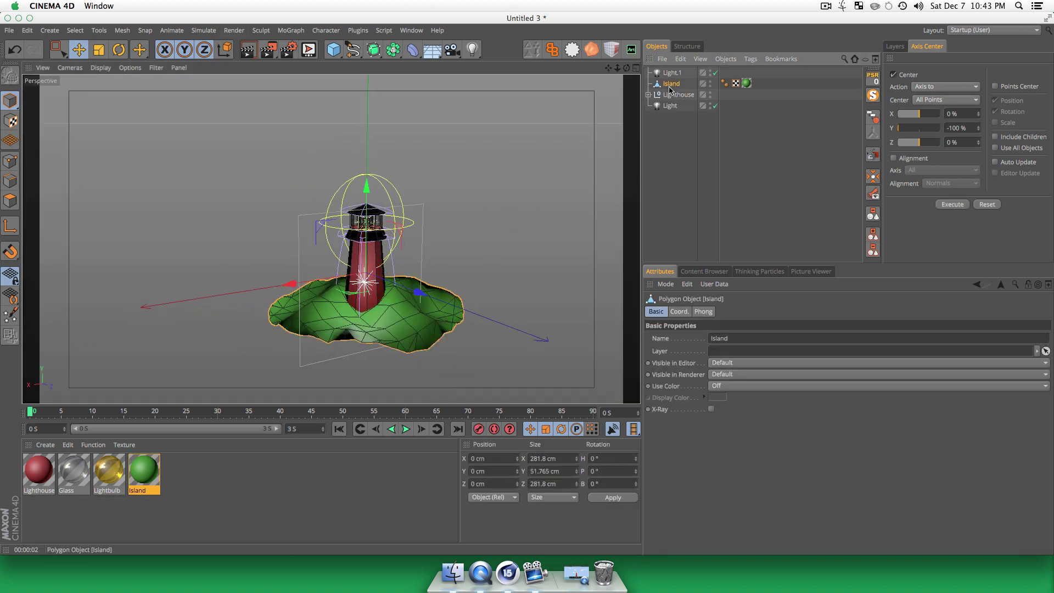
{"action": "left_click", "coordinate": [724, 84]}
{"action": "key", "text": "Delete"}
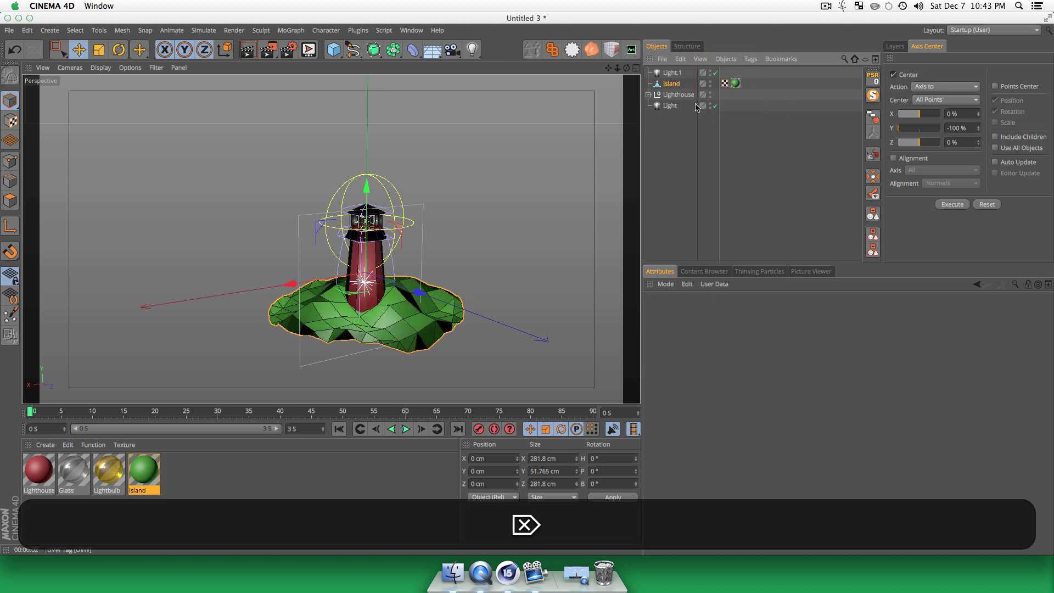
- Render a viewport preview of the lighthouse with the faceted island
{"action": "key", "text": "r"}
{"action": "key", "text": "super+r"}
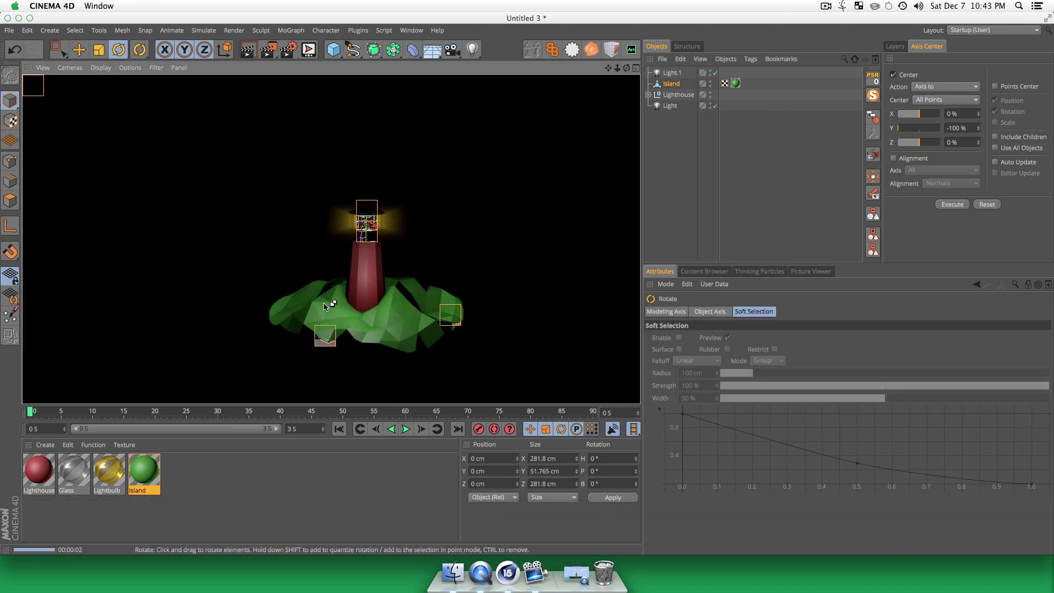
{"action": "left_click", "coordinate": [685, 142]}
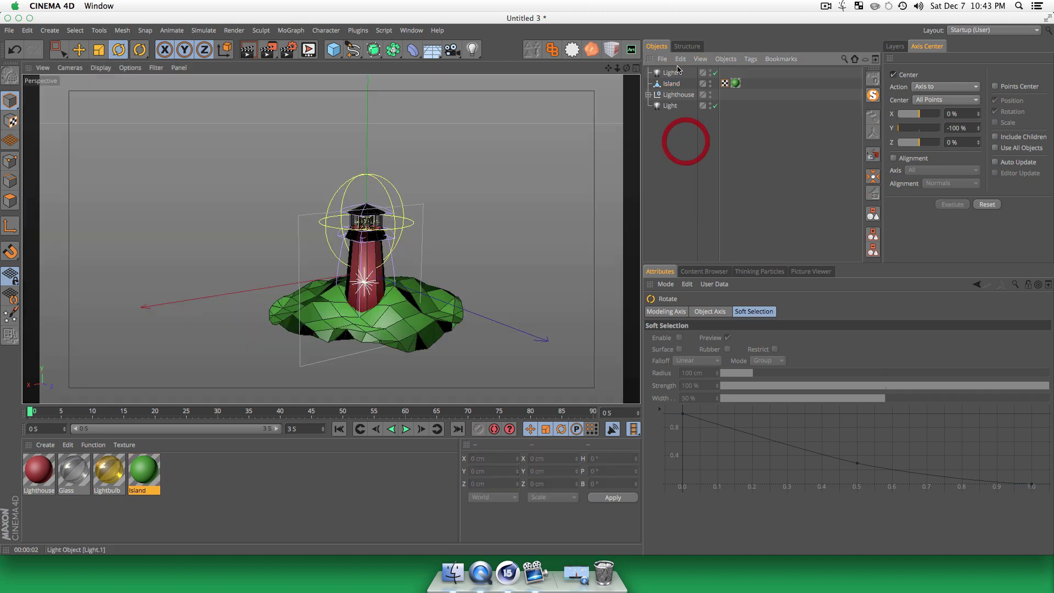
- Add a Plane object and scale it up to about 1702 cm in width and height
{"action": "scroll", "coordinate": [373, 341], "scroll_direction": "down", "scroll_amount": 8}
{"action": "key", "text": "1"}
{"action": "left_click_drag", "start_coordinate": [375, 340], "coordinate": [380, 309]}
{"action": "key", "text": "3"}
{"action": "scroll", "coordinate": [405, 395], "scroll_direction": "up", "scroll_amount": 4}
{"action": "key", "text": "1"}
{"action": "key", "text": "3"}
{"action": "left_click_drag", "start_coordinate": [375, 339], "coordinate": [361, 311]}
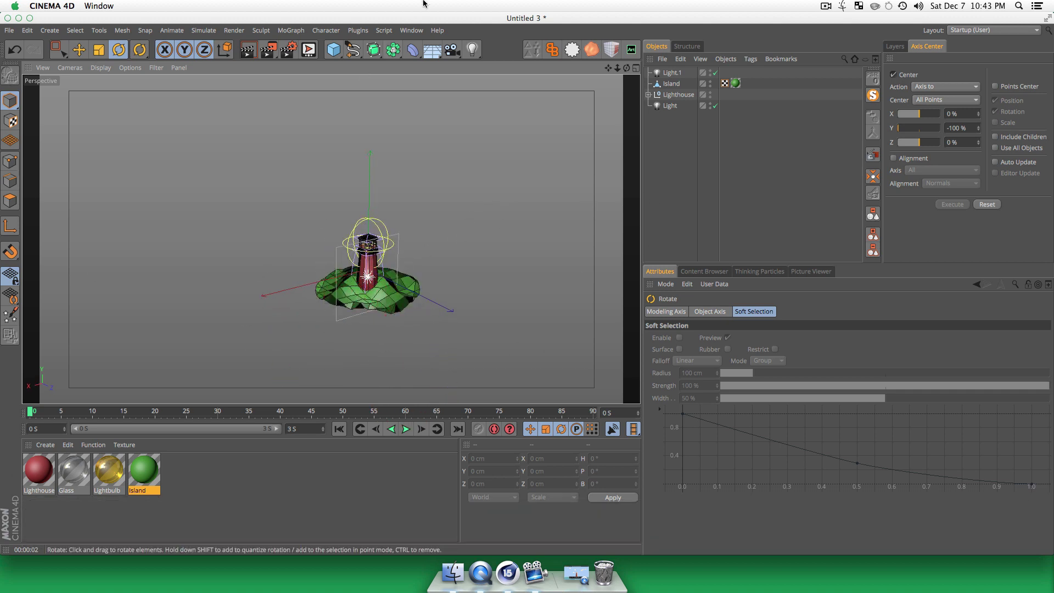
{"action": "left_click", "coordinate": [334, 51]}
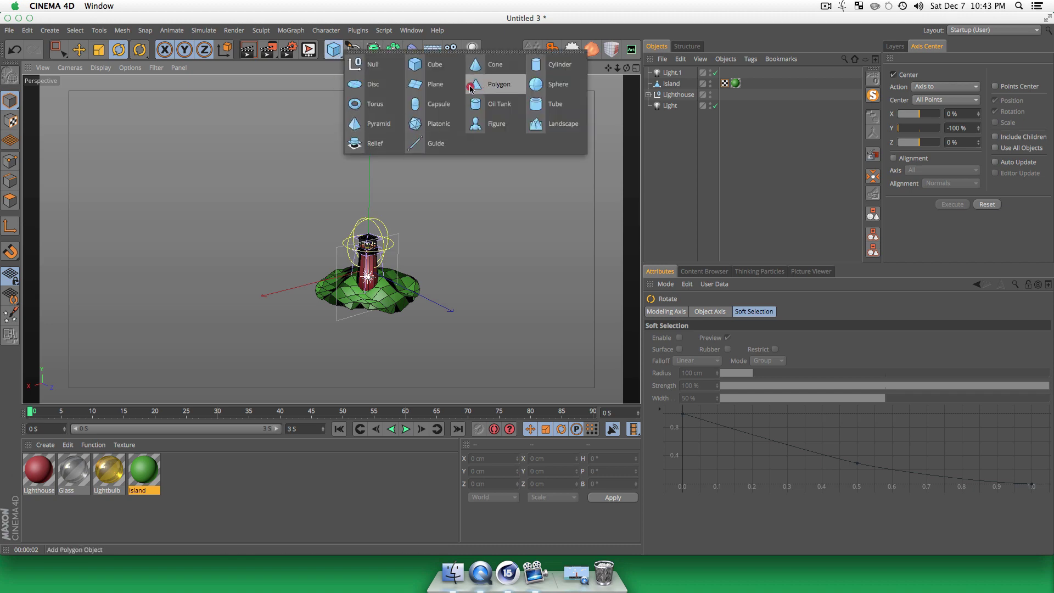
{"action": "left_click", "coordinate": [428, 85]}
{"action": "key", "text": "t"}
{"action": "left_click_drag", "start_coordinate": [511, 245], "coordinate": [708, 246]}
- Lower the plane to about Y -56.3 cm so it surrounds the island's base
{"action": "key", "text": "e"}
{"action": "left_click_drag", "start_coordinate": [370, 188], "coordinate": [377, 209]}
{"action": "key", "text": "3"}
{"action": "left_click_drag", "start_coordinate": [354, 362], "coordinate": [395, 320]}
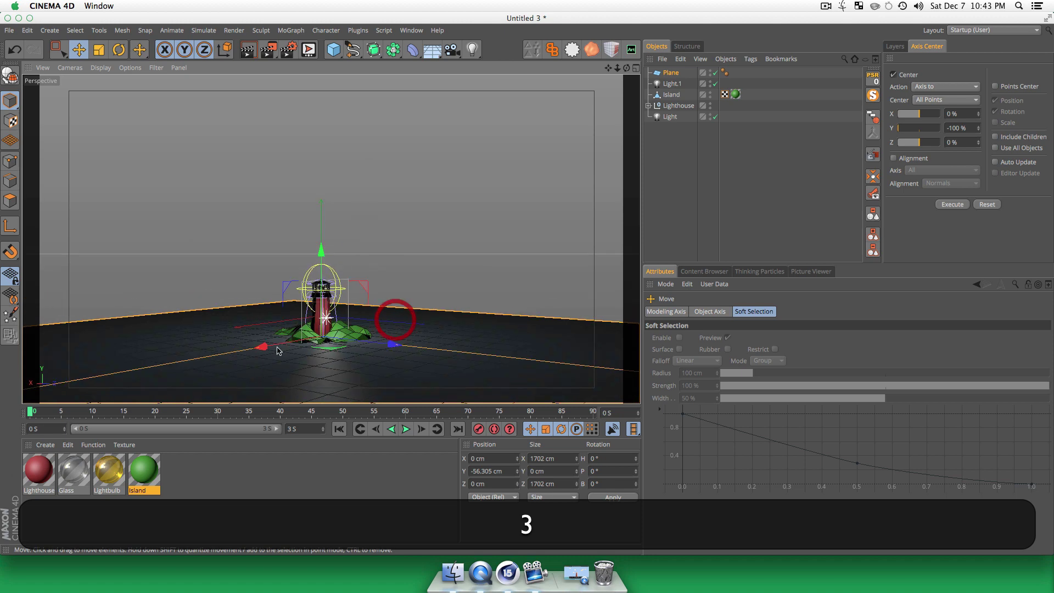
{"action": "scroll", "coordinate": [303, 320], "scroll_direction": "up", "scroll_amount": 6}
{"action": "key", "text": "3"}
{"action": "left_click_drag", "start_coordinate": [309, 358], "coordinate": [322, 289]}
{"action": "key", "text": "3"}
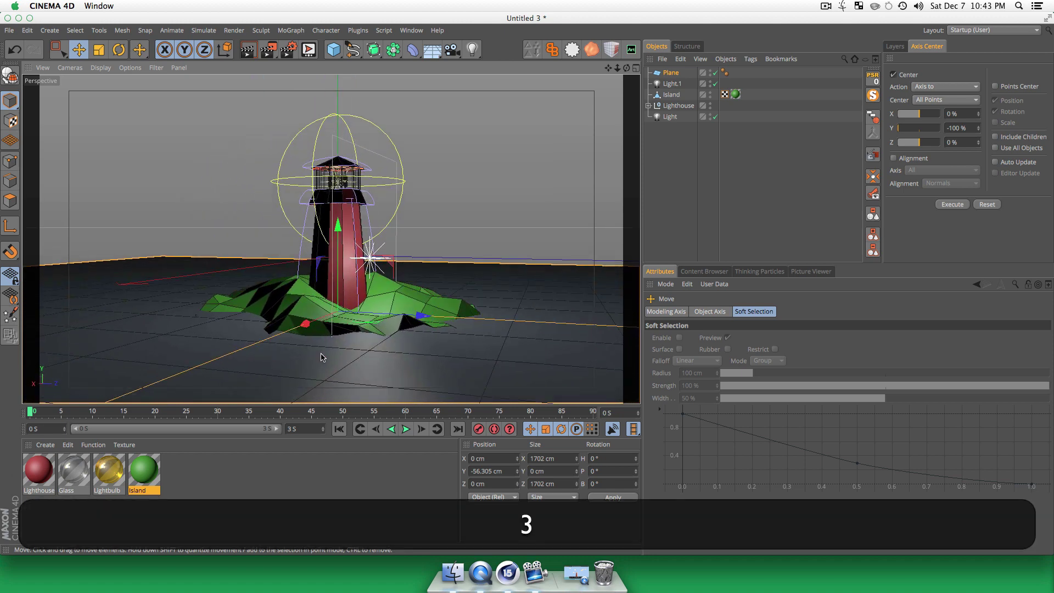
- Set the plane's width segments to 30 and its height segments to 32
{"action": "left_click", "coordinate": [649, 189]}
{"action": "left_click", "coordinate": [669, 73]}
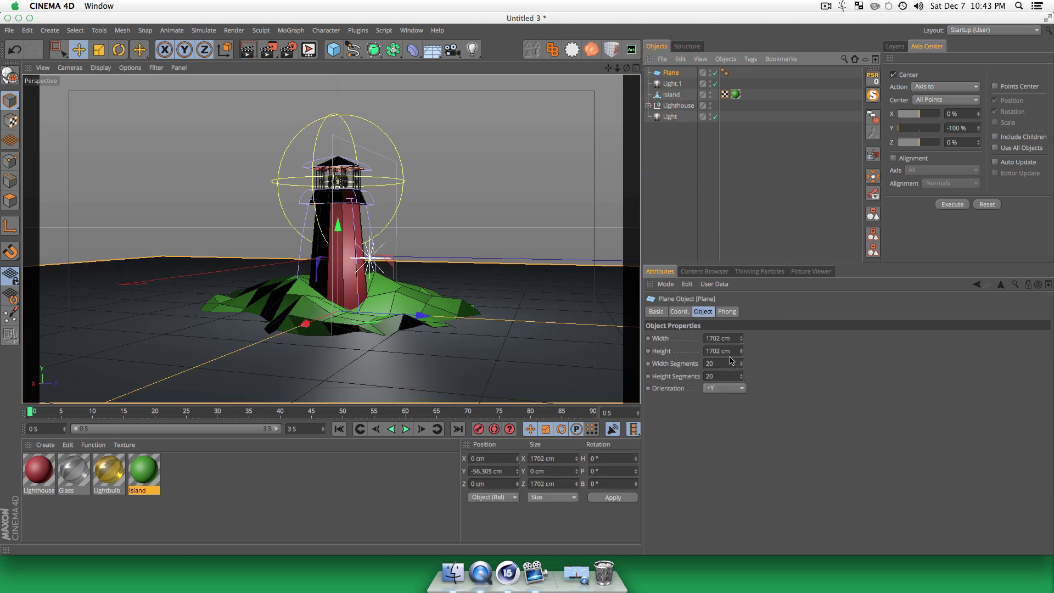
{"action": "left_click", "coordinate": [690, 363]}
{"action": "type", "text": "30"}
{"action": "key", "text": "Return"}
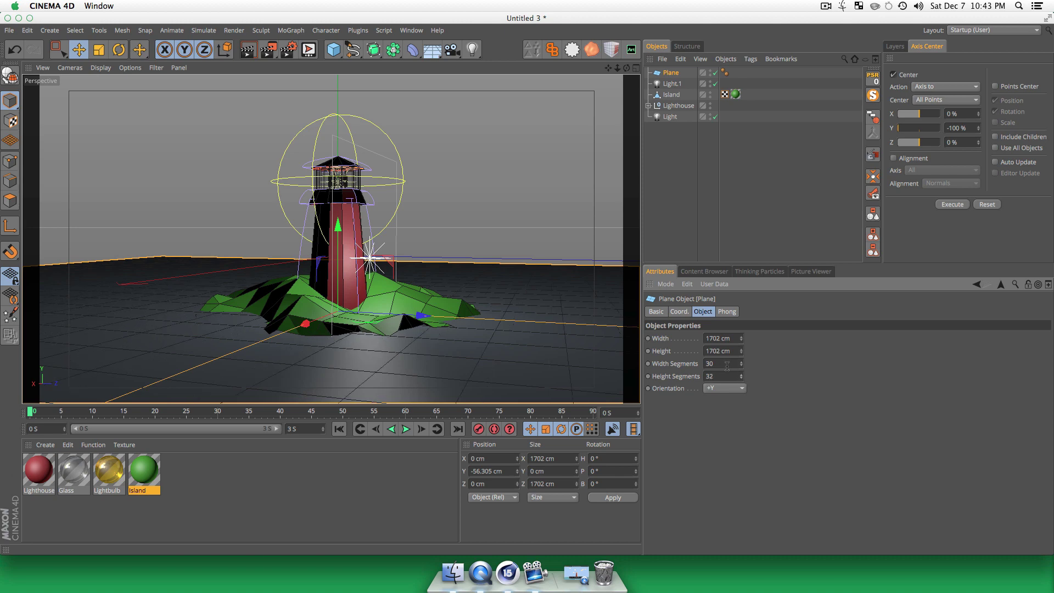
- Raise the plane slightly to about Y -55 cm
{"action": "key", "text": "3"}
{"action": "left_click_drag", "start_coordinate": [384, 286], "coordinate": [400, 324]}
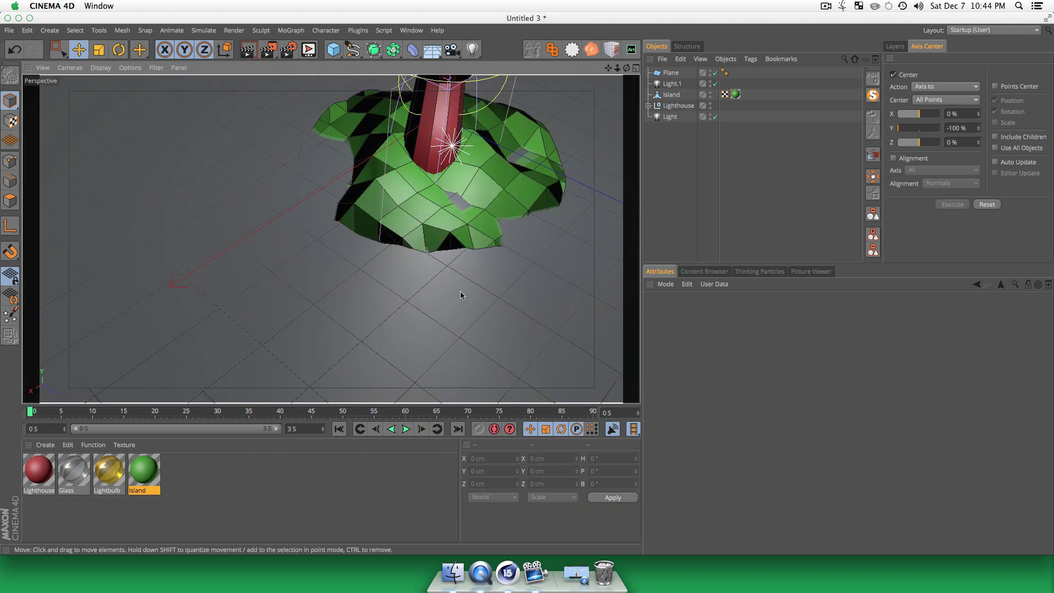
{"action": "left_click_drag", "start_coordinate": [425, 287], "coordinate": [477, 242]}
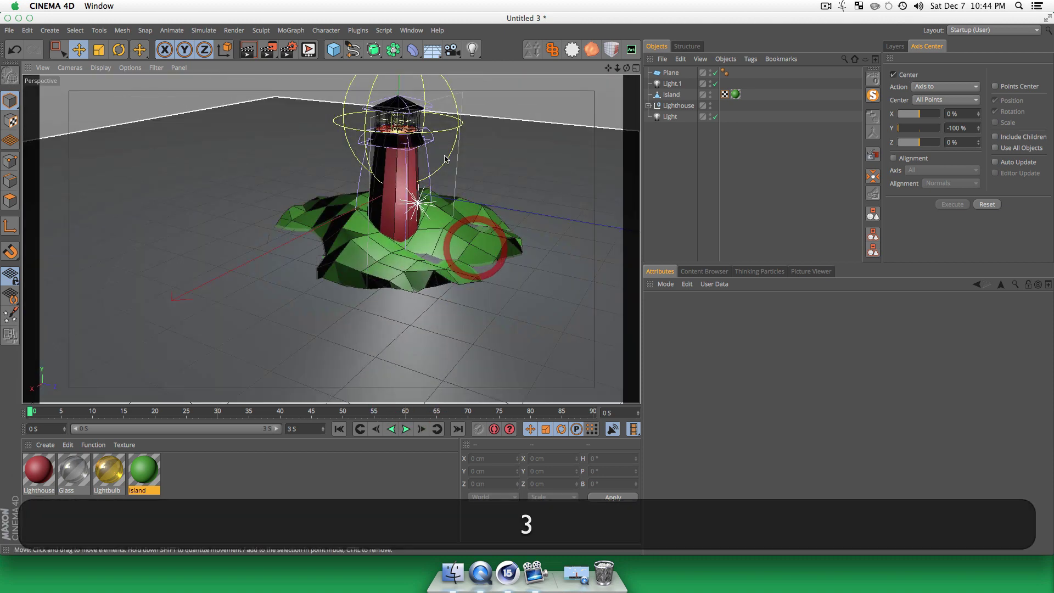
{"action": "key", "text": "e"}
{"action": "left_click", "coordinate": [671, 73]}
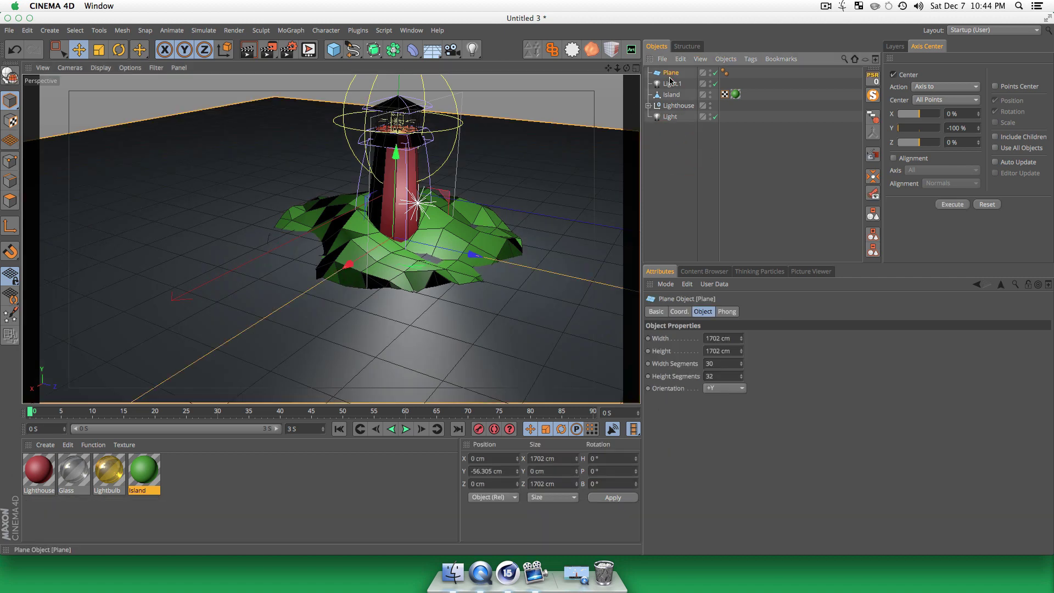
{"action": "left_click_drag", "start_coordinate": [395, 153], "coordinate": [397, 156]}
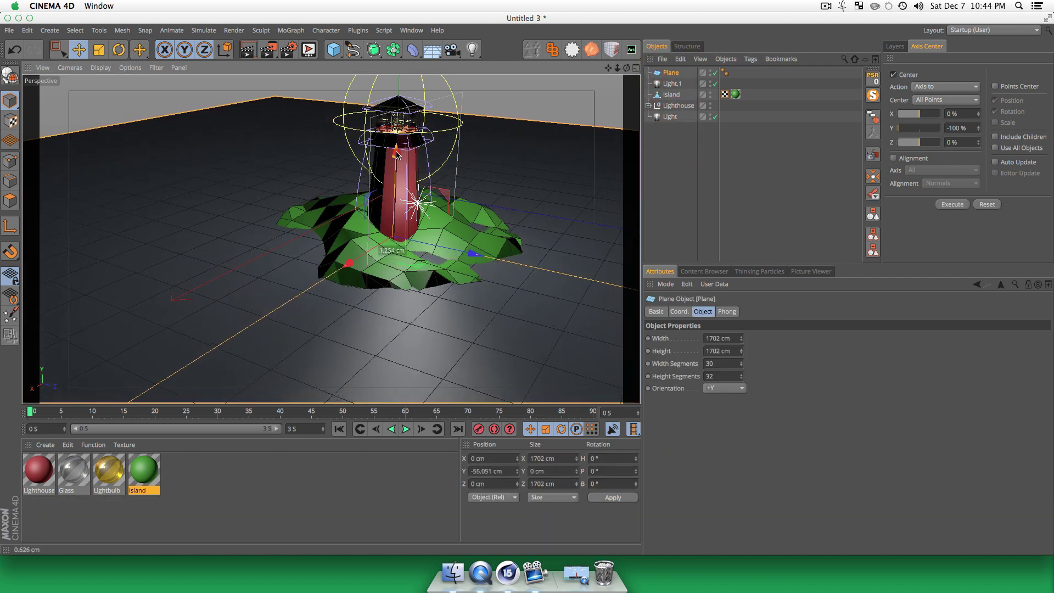
- Move the Island object slightly upward along the Y axis and check it against the plane
{"action": "left_click", "coordinate": [722, 171]}
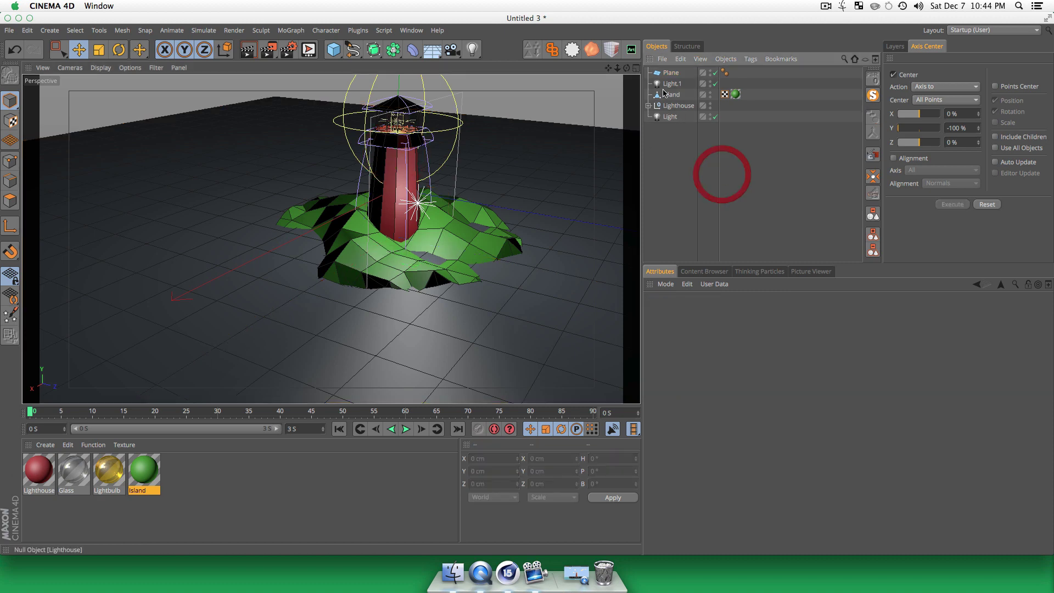
{"action": "left_click", "coordinate": [665, 94]}
{"action": "key", "text": "e"}
{"action": "left_click_drag", "start_coordinate": [399, 144], "coordinate": [400, 142]}
{"action": "key", "text": "3"}
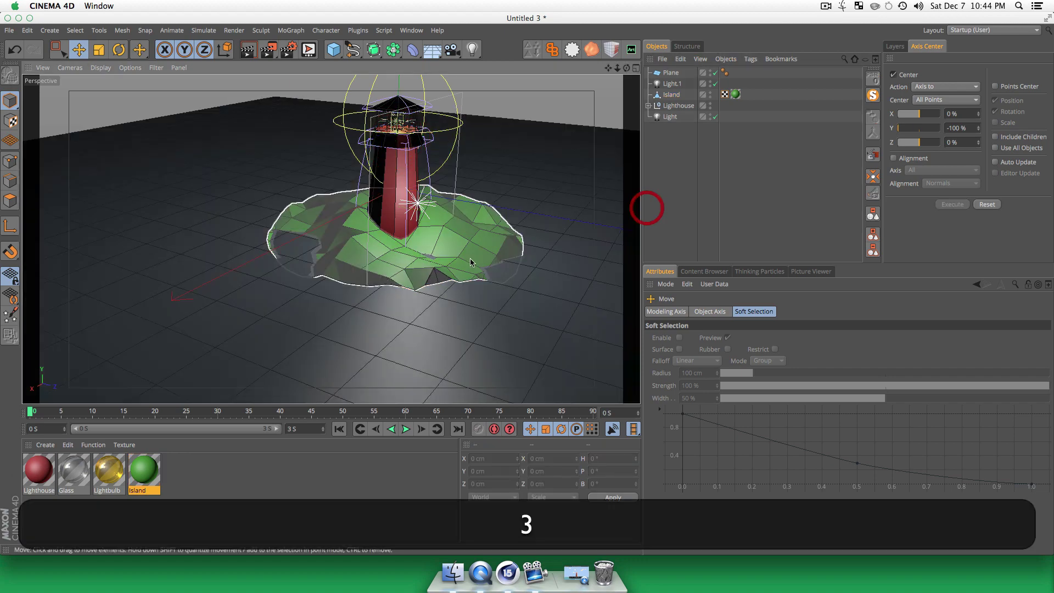
{"action": "left_click_drag", "start_coordinate": [642, 206], "coordinate": [521, 110]}
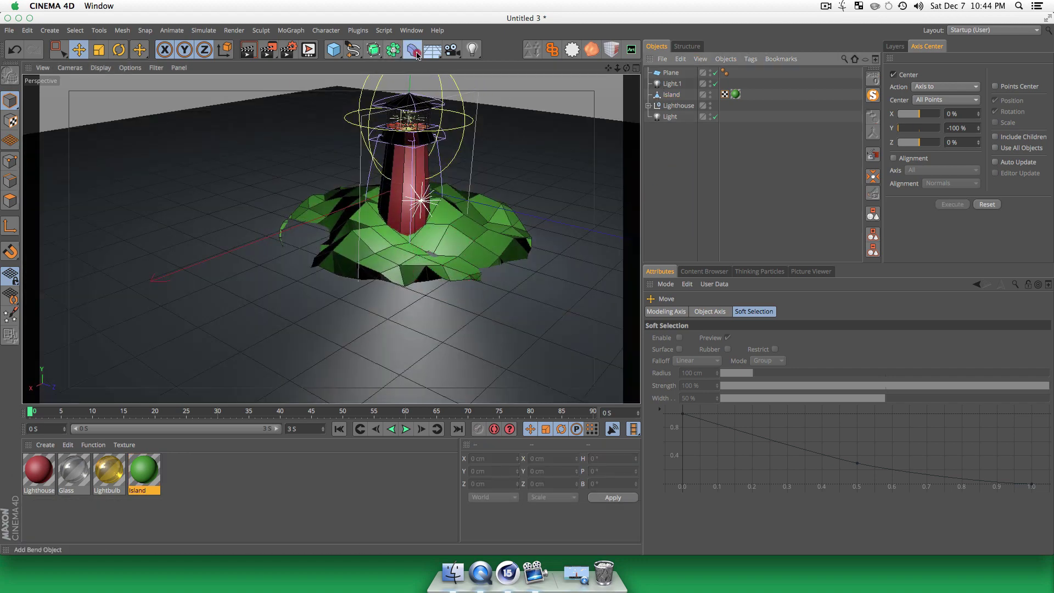
- Add a Displacer deformer and make it a child of the Plane
{"action": "left_click_drag", "start_coordinate": [417, 56], "coordinate": [453, 191]}
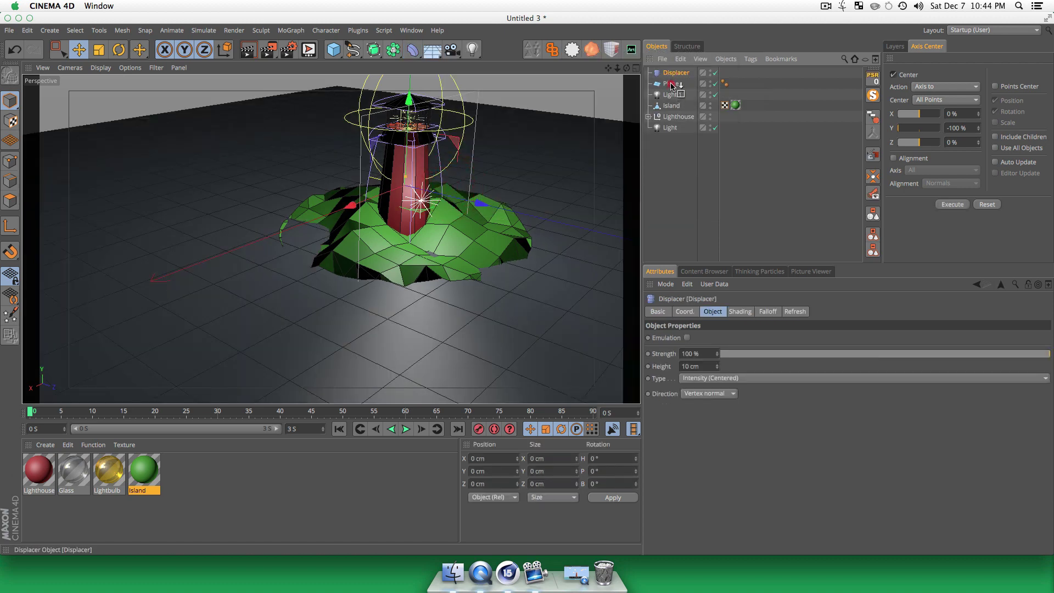
{"action": "left_click_drag", "start_coordinate": [671, 85], "coordinate": [671, 84]}
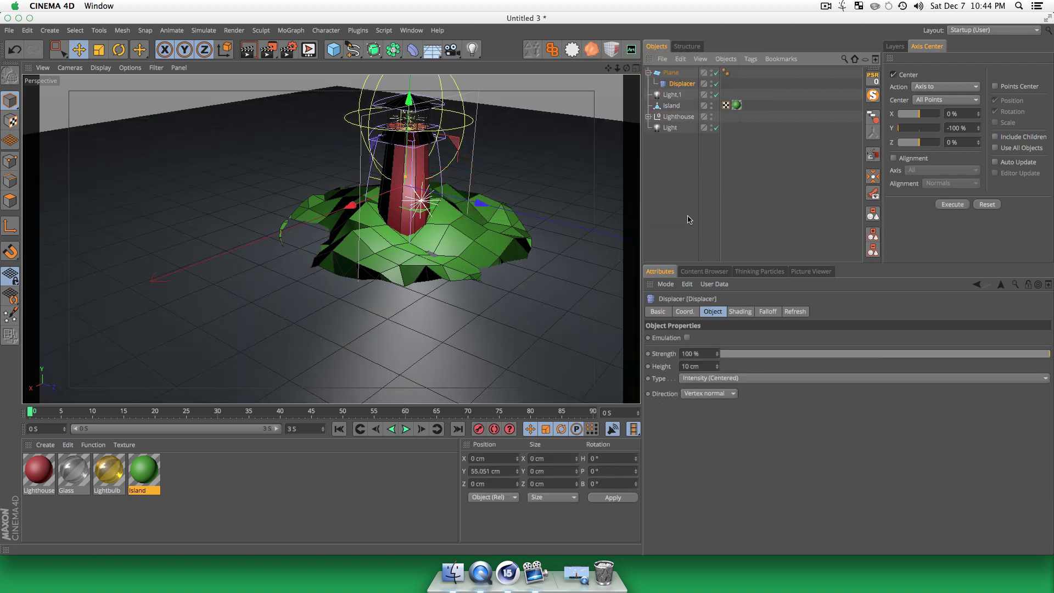
{"action": "left_click", "coordinate": [687, 214]}
- Assign a Noise shader to the Displacer's shading
{"action": "left_click", "coordinate": [681, 83]}
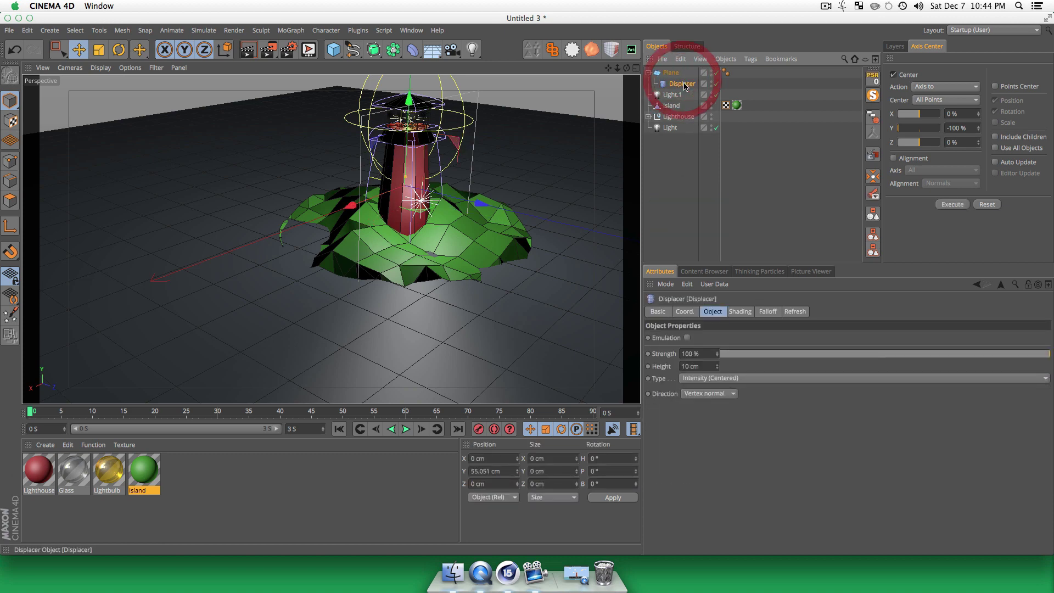
{"action": "left_click", "coordinate": [742, 312]}
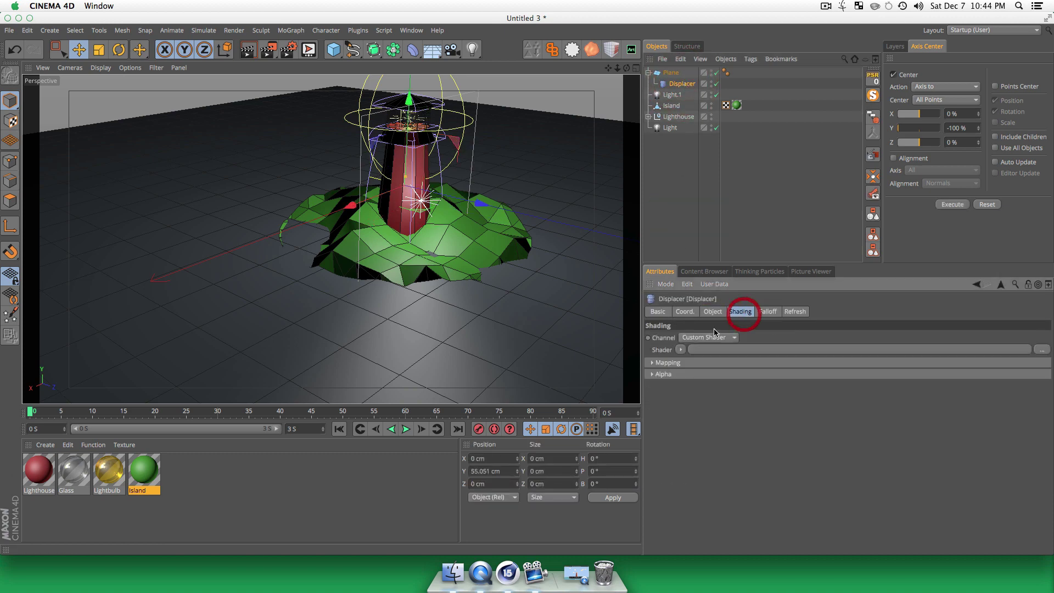
{"action": "left_click", "coordinate": [680, 350]}
{"action": "left_click", "coordinate": [687, 186]}
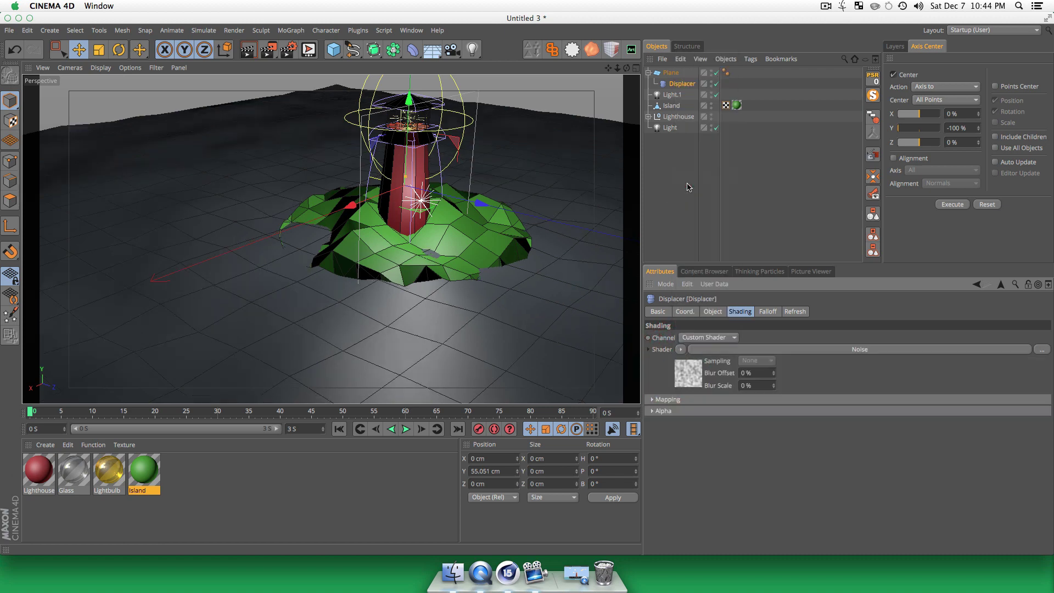
- Delete the Phong tag from the Plane object to give the water faceted shading
{"action": "left_click_drag", "start_coordinate": [263, 258], "coordinate": [463, 225], "text": "alt"}
{"action": "key", "text": "3"}
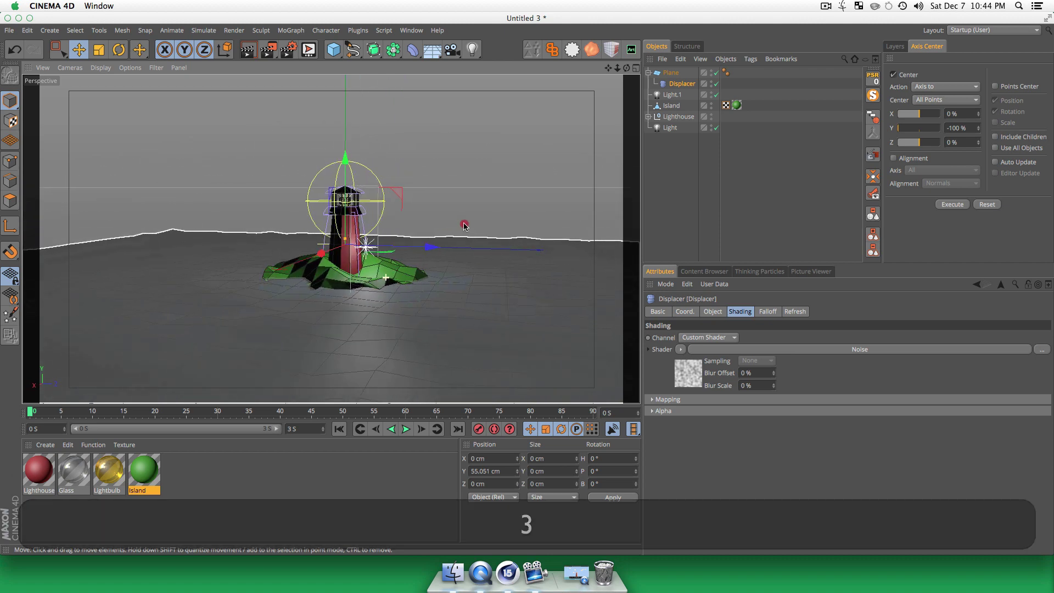
{"action": "key", "text": "2"}
{"action": "left_click_drag", "start_coordinate": [397, 294], "coordinate": [315, 297]}
{"action": "key", "text": "3"}
{"action": "key", "text": "2"}
{"action": "key", "text": "3"}
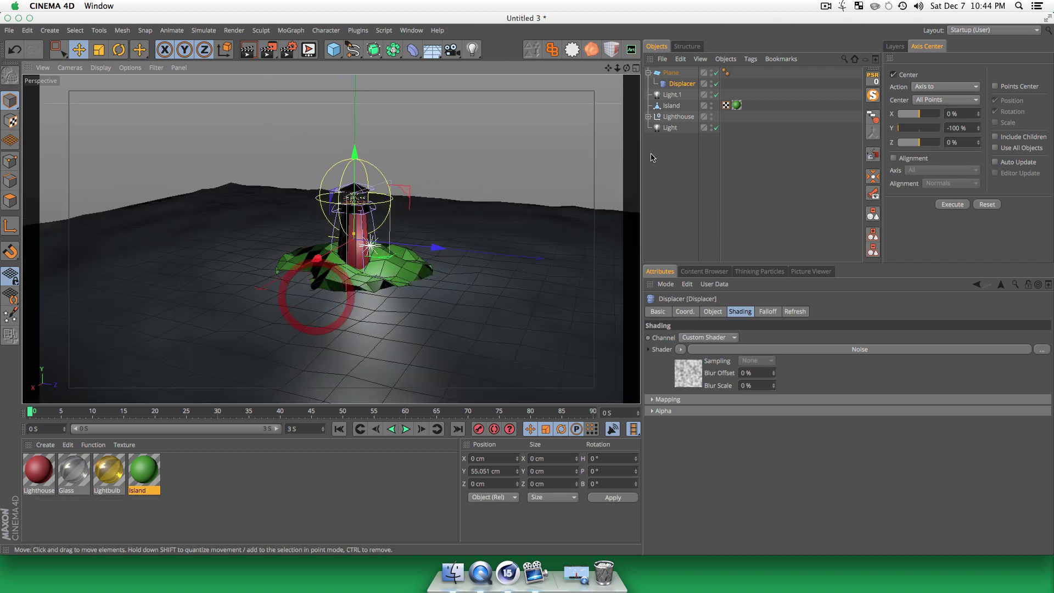
{"action": "left_click", "coordinate": [725, 72]}
{"action": "key", "text": "Delete"}
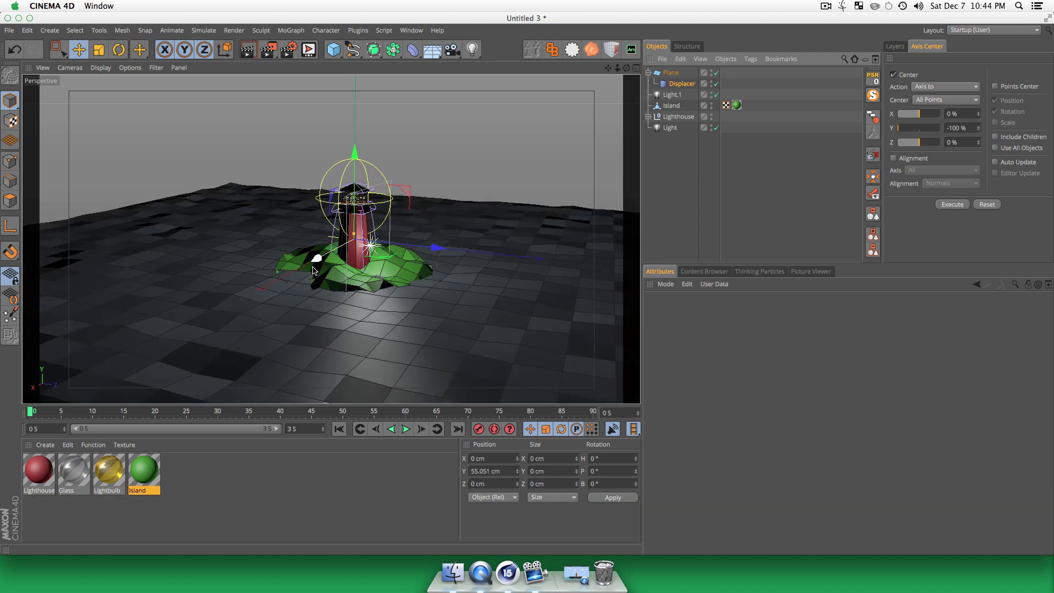
- Render a low-angle viewport preview of the lighthouse, island and faceted water surface
{"action": "key", "text": "3"}
{"action": "left_click_drag", "start_coordinate": [313, 268], "coordinate": [360, 269]}
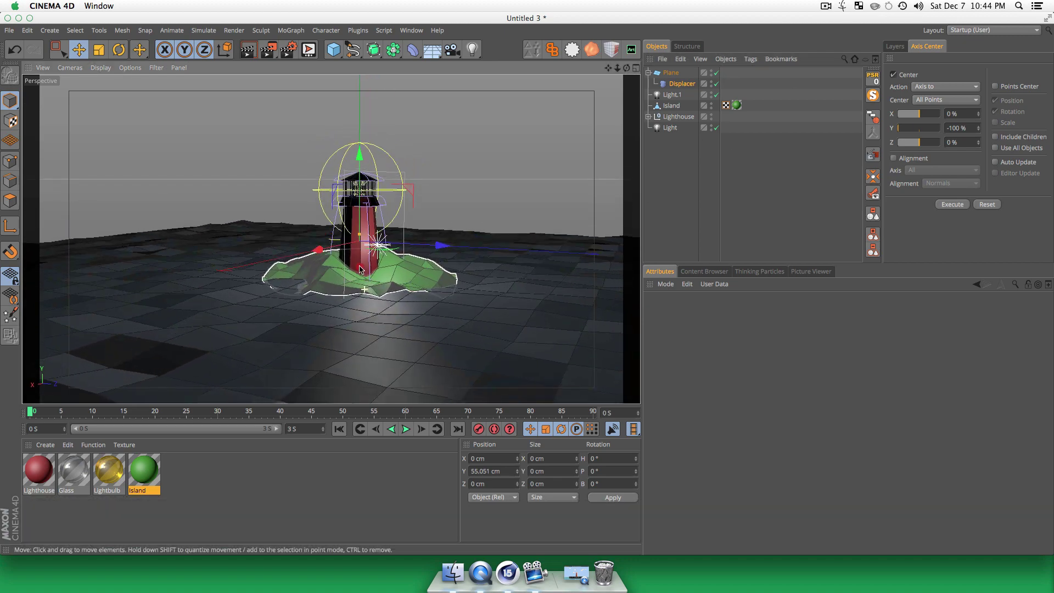
{"action": "key", "text": "super+r"}
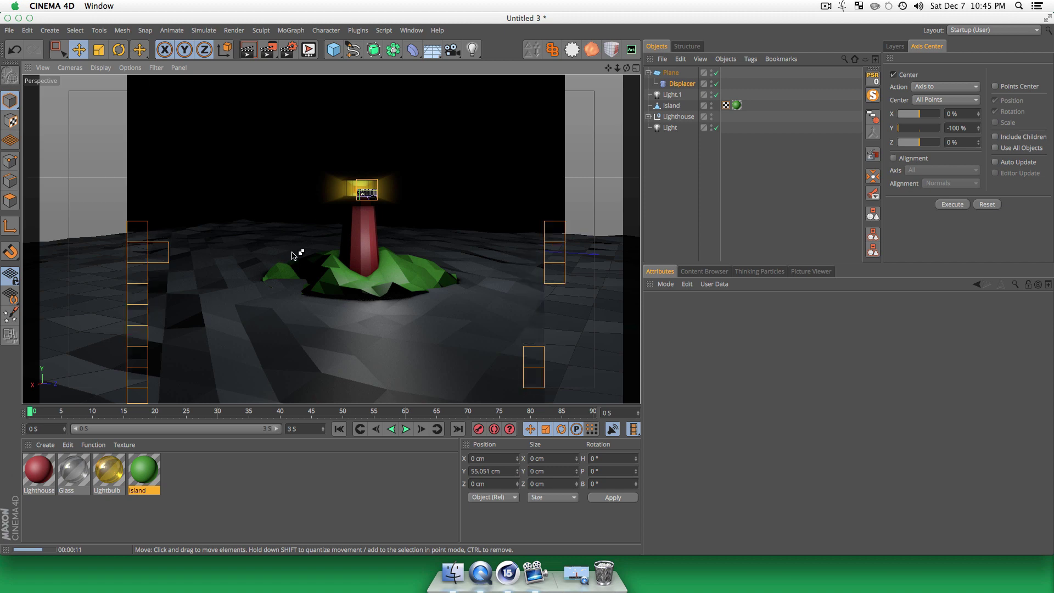
{"action": "left_click", "coordinate": [682, 157]}
- Set the Animation Speed of the Displacer's Noise shader to 0.6
{"action": "left_click", "coordinate": [682, 84]}
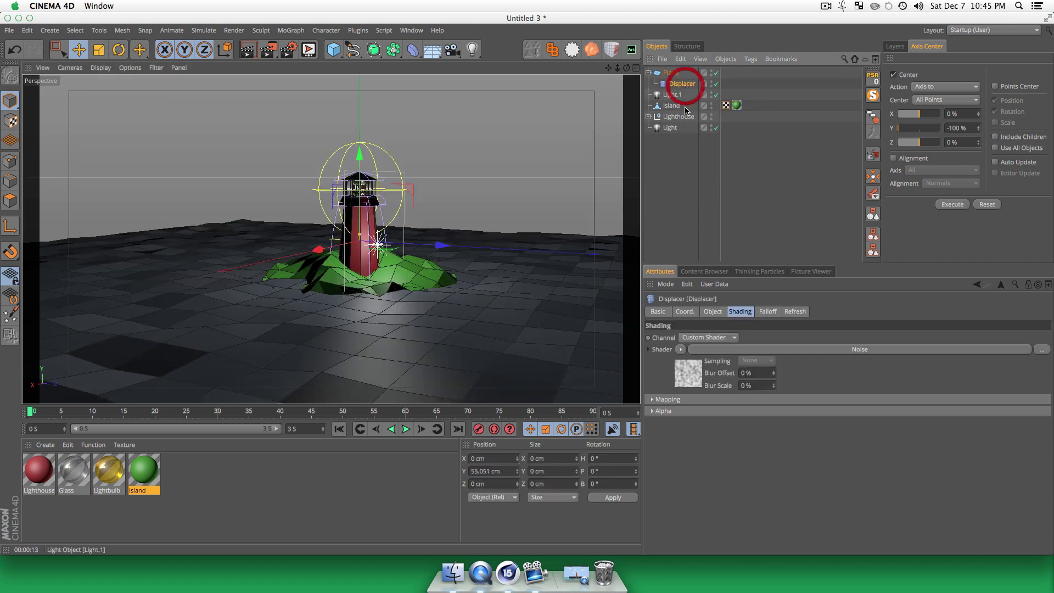
{"action": "left_click", "coordinate": [688, 380]}
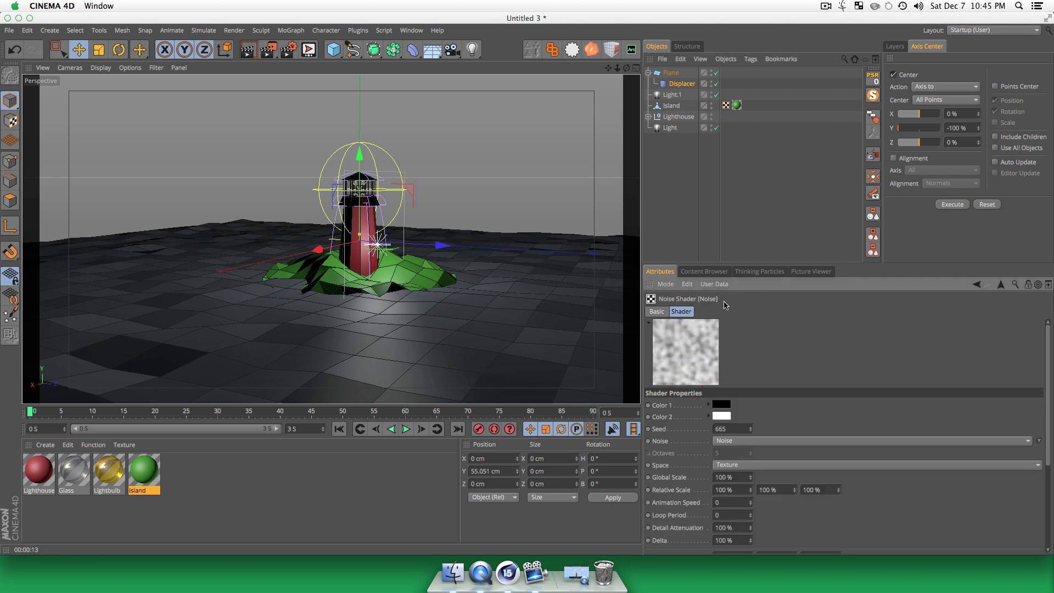
{"action": "left_click", "coordinate": [793, 370]}
{"action": "left_click_drag", "start_coordinate": [1046, 392], "coordinate": [1041, 445]}
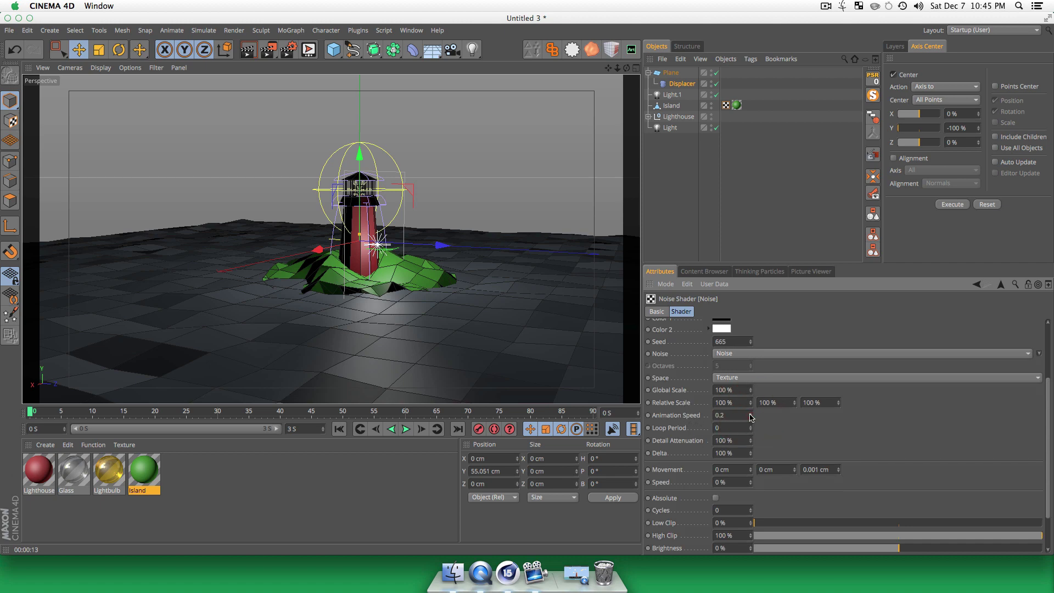
{"action": "left_click", "coordinate": [750, 413]}
- Play the animation to review the moving water surface, and stop the playback
{"action": "left_click", "coordinate": [406, 429]}
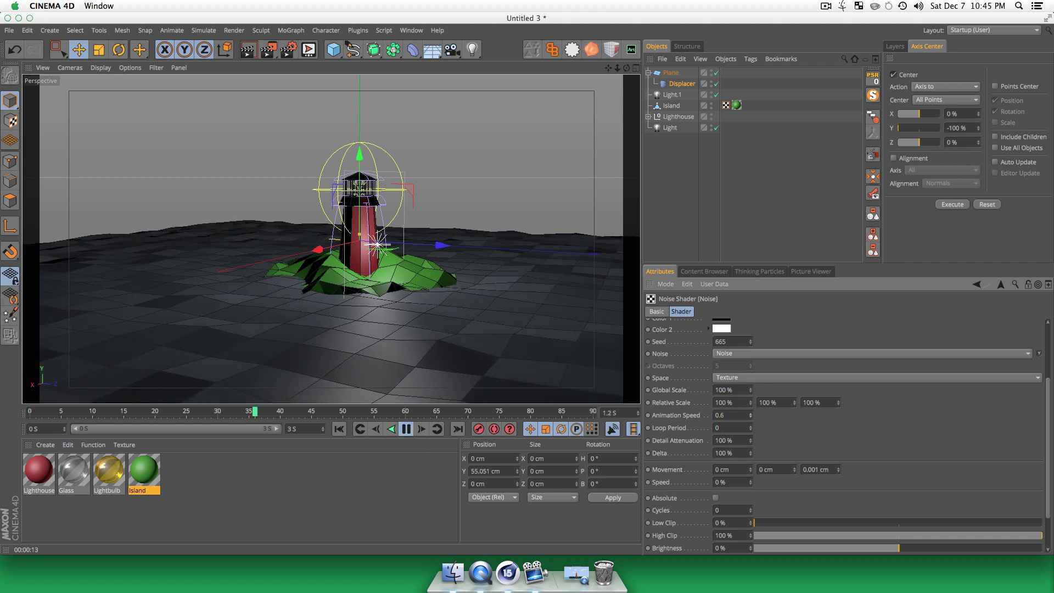
{"action": "mouse_move", "coordinate": [1046, 441]}
{"action": "left_mouse_down"}
{"action": "mouse_move", "coordinate": [1045, 373]}
{"action": "mouse_move", "coordinate": [1033, 348]}
{"action": "left_mouse_up"}
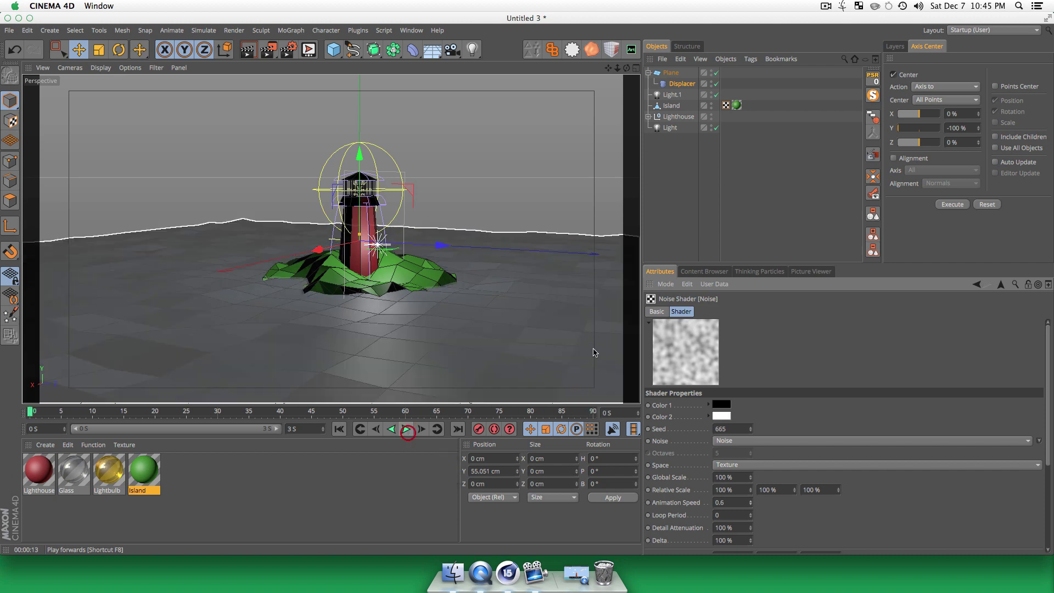
{"action": "left_click", "coordinate": [407, 430]}
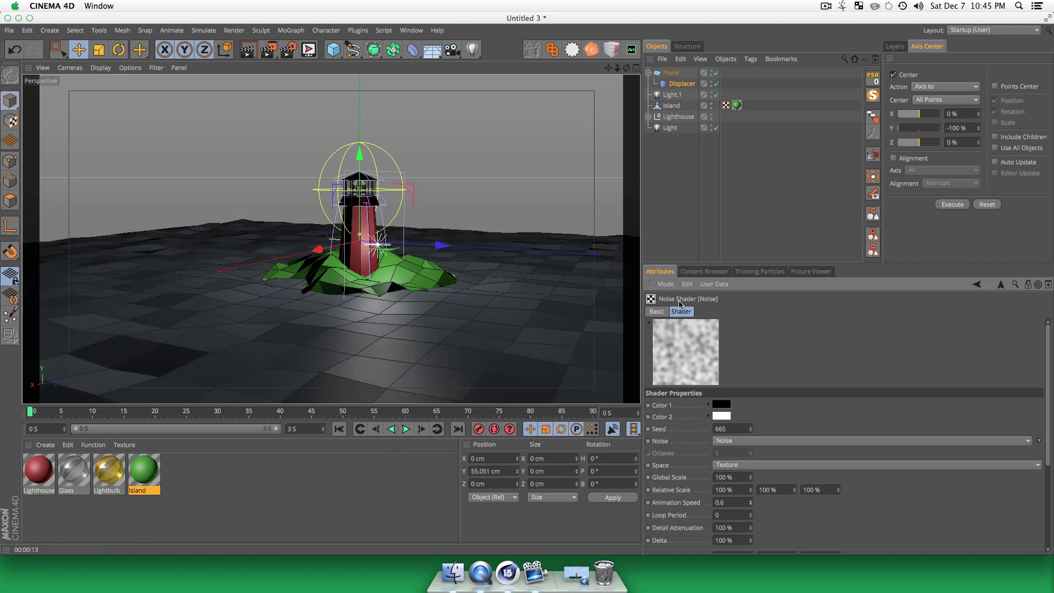
- Set the Displacer's height to 15 cm after trying 53 cm, checking the waves in playback
{"action": "left_click", "coordinate": [682, 83]}
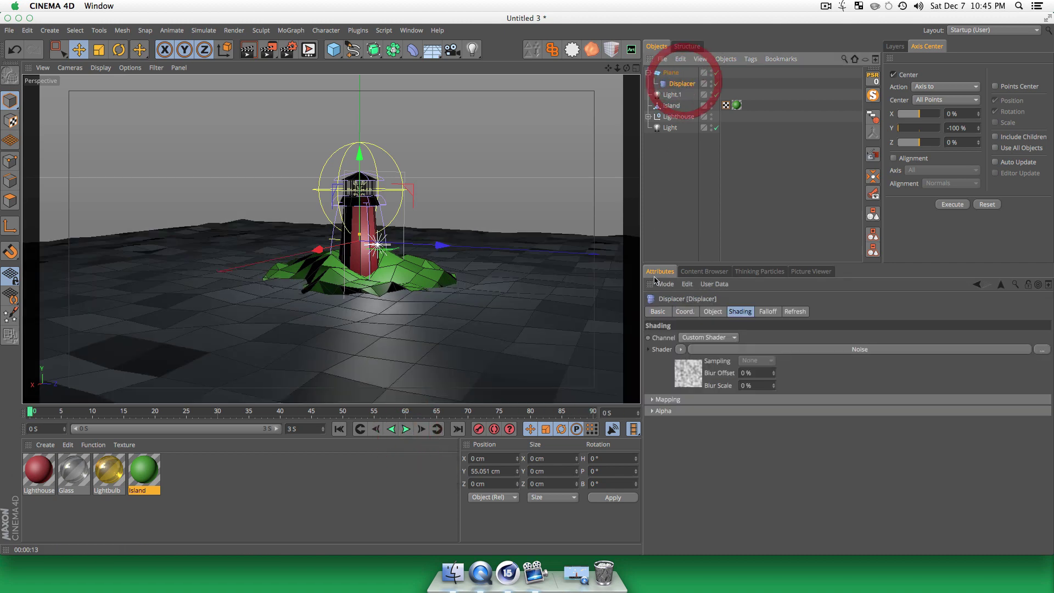
{"action": "left_click", "coordinate": [720, 313]}
{"action": "left_click_drag", "start_coordinate": [718, 368], "coordinate": [717, 344]}
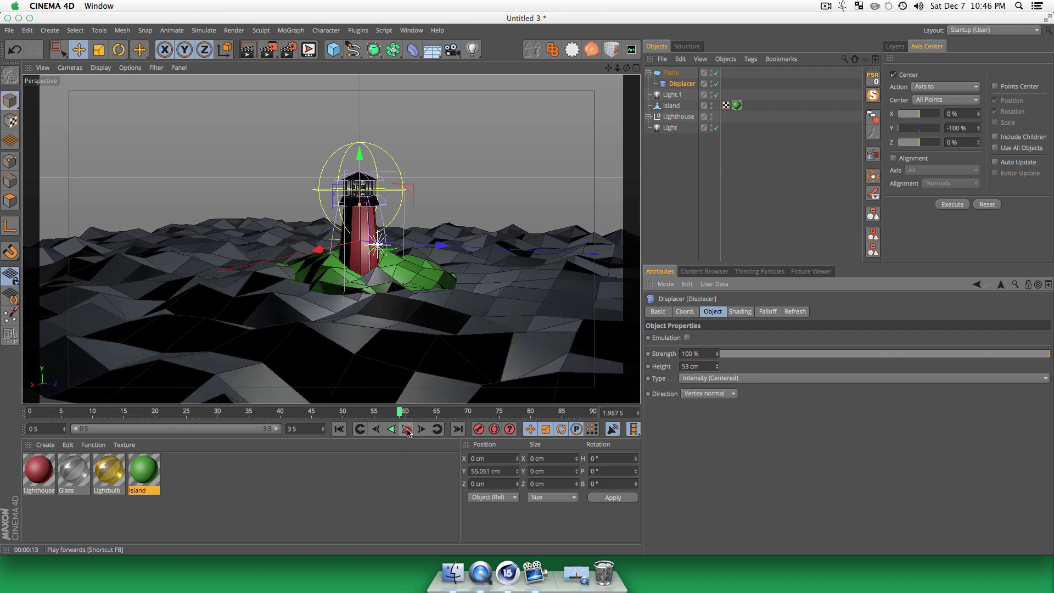
{"action": "left_click", "coordinate": [406, 429]}
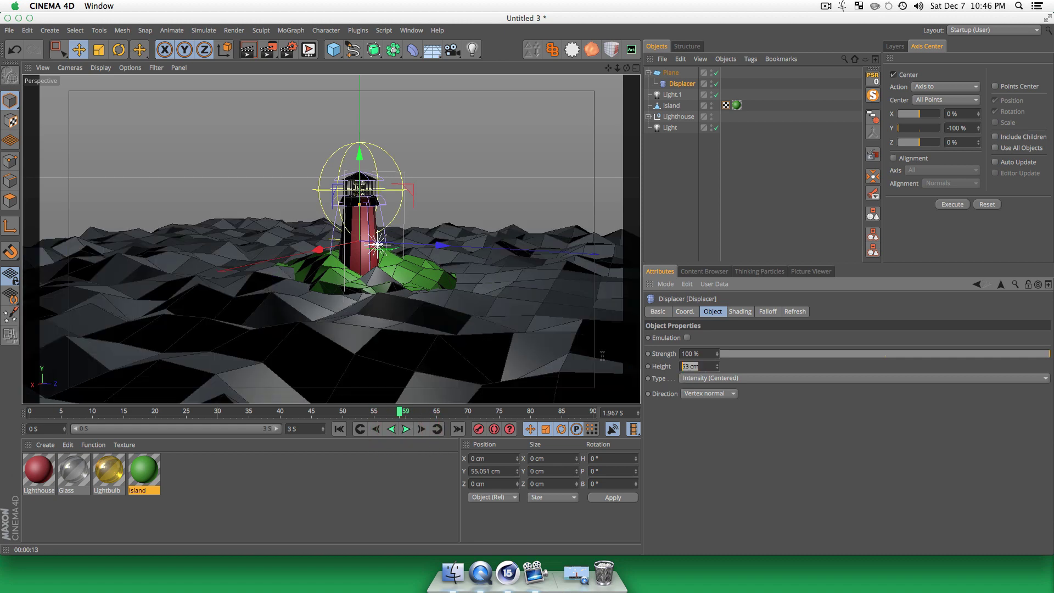
{"action": "type", "text": "15"}
{"action": "key", "text": "Tab"}
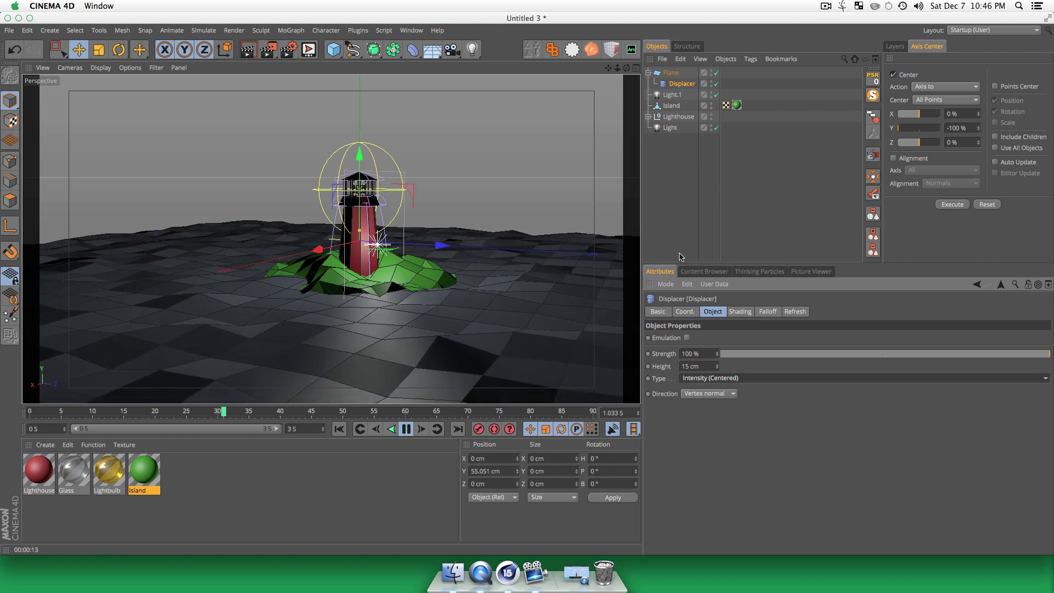
- Examine the lighthouse scene and moving water from several angles during playback, and stop the playback
{"action": "left_click", "coordinate": [670, 212]}
{"action": "key", "text": "3"}
{"action": "left_click_drag", "start_coordinate": [512, 318], "coordinate": [346, 292]}
{"action": "key", "text": "3"}
{"action": "key", "text": "1"}
{"action": "key", "text": "3"}
{"action": "left_click_drag", "start_coordinate": [428, 342], "coordinate": [371, 355]}
{"action": "key", "text": "2"}
{"action": "key", "text": "1"}
{"action": "key", "text": "3"}
{"action": "key", "text": "1"}
{"action": "key", "text": "3"}
{"action": "key", "text": "1"}
{"action": "left_click_drag", "start_coordinate": [338, 350], "coordinate": [349, 350]}
{"action": "left_click", "coordinate": [405, 430]}
{"action": "left_click", "coordinate": [325, 510]}
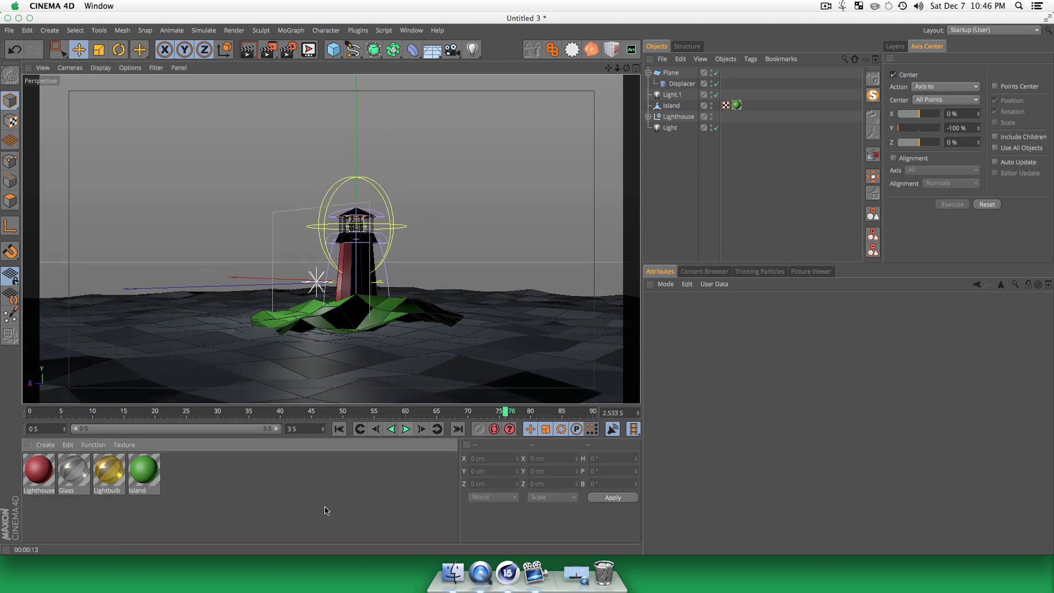
- Duplicate the Glass material and enable the Color channel on the copy
{"action": "left_click", "coordinate": [77, 473], "text": "super"}
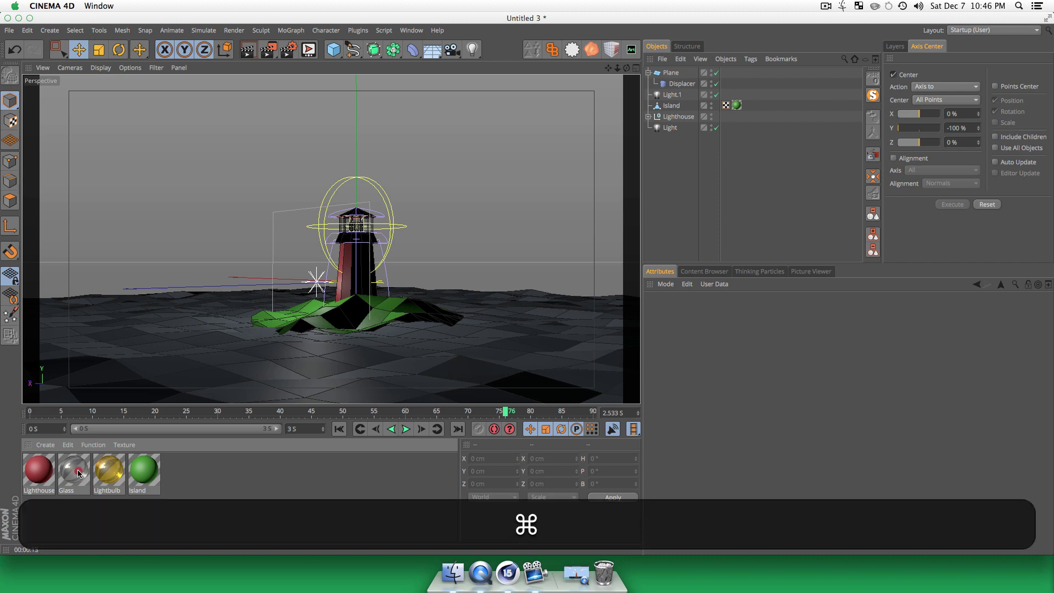
{"action": "left_click_drag", "start_coordinate": [188, 475], "coordinate": [188, 474], "text": "super"}
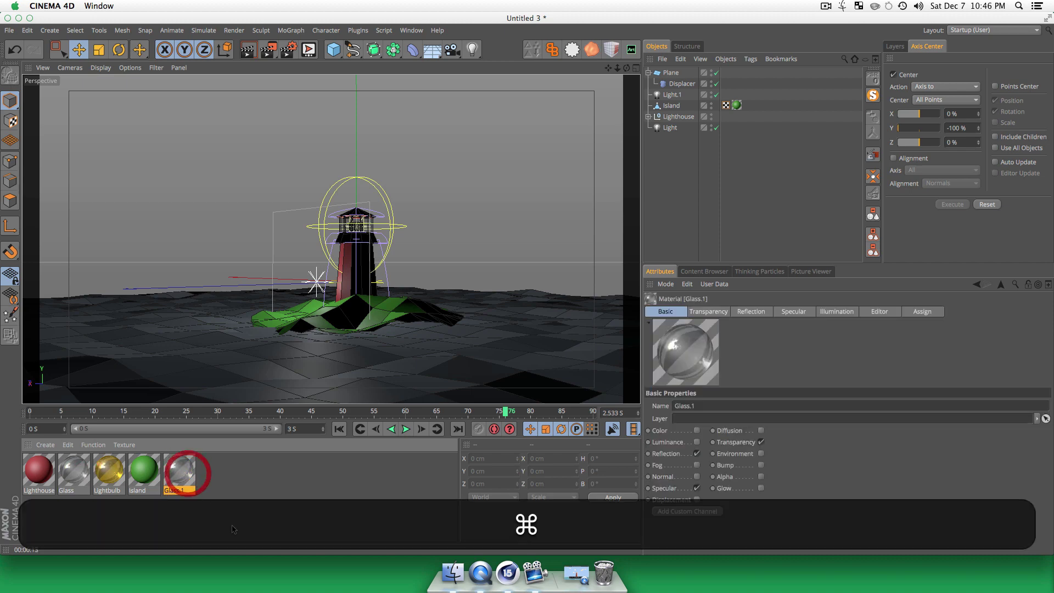
{"action": "double_click", "coordinate": [179, 468]}
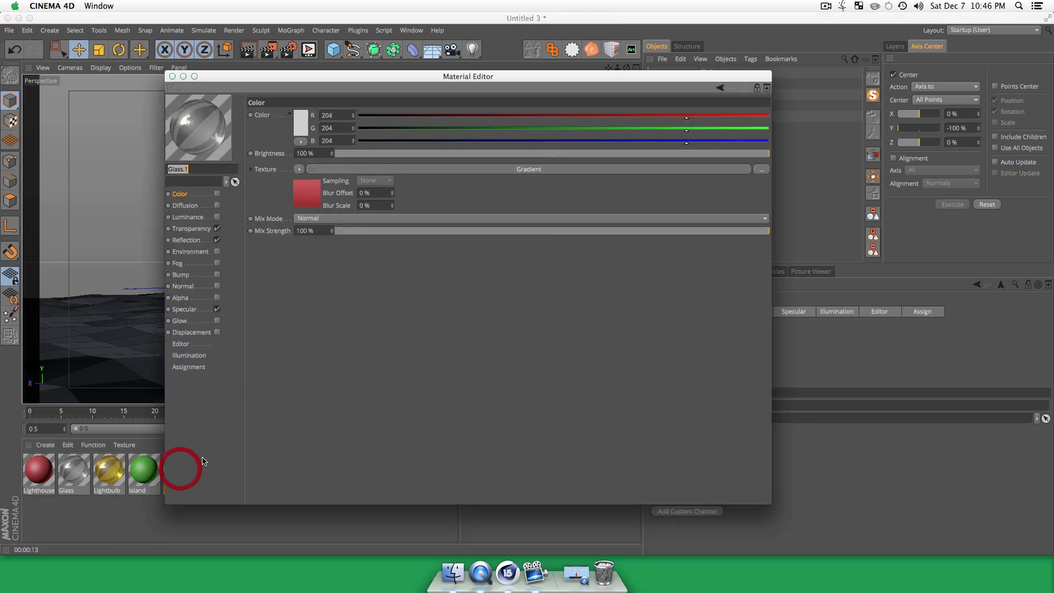
{"action": "left_click", "coordinate": [218, 194]}
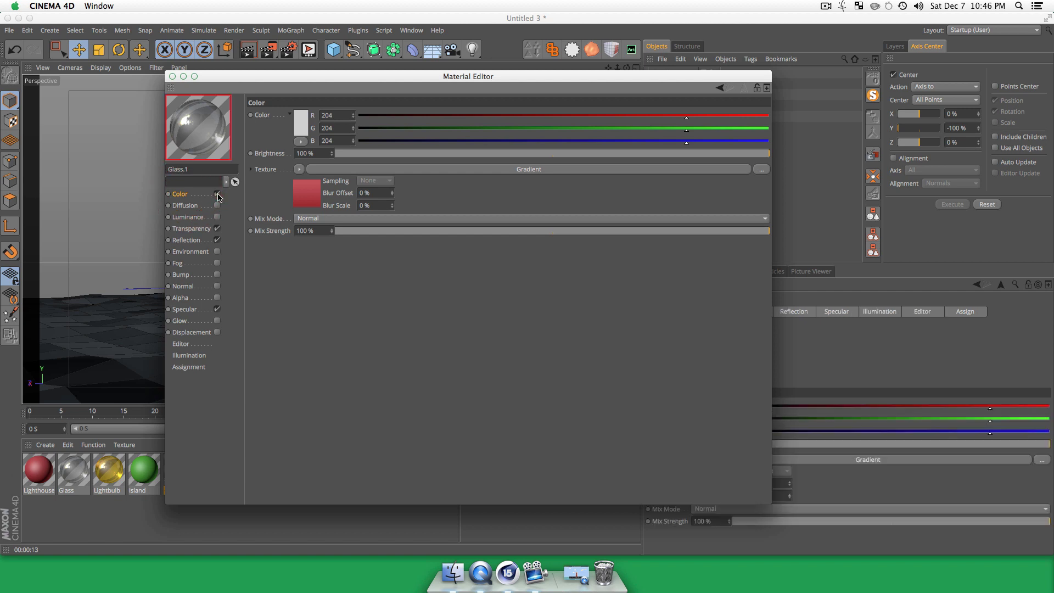
- Recolor the start knot of the copied material's color gradient to a bright light blue with a hue of 195°
{"action": "left_click", "coordinate": [309, 195]}
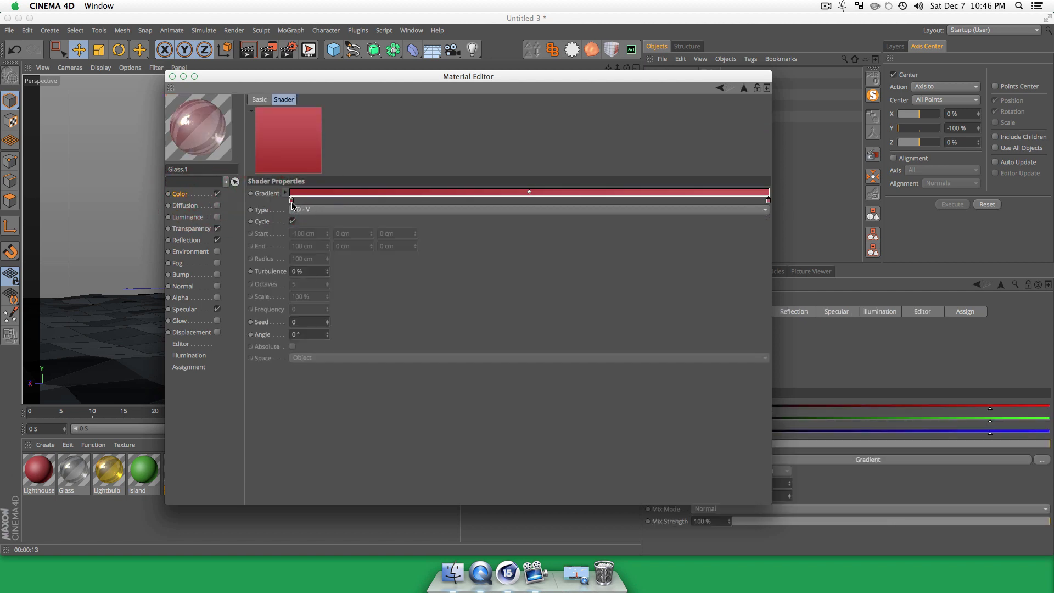
{"action": "double_click", "coordinate": [292, 201]}
{"action": "left_click_drag", "start_coordinate": [312, 169], "coordinate": [324, 170]}
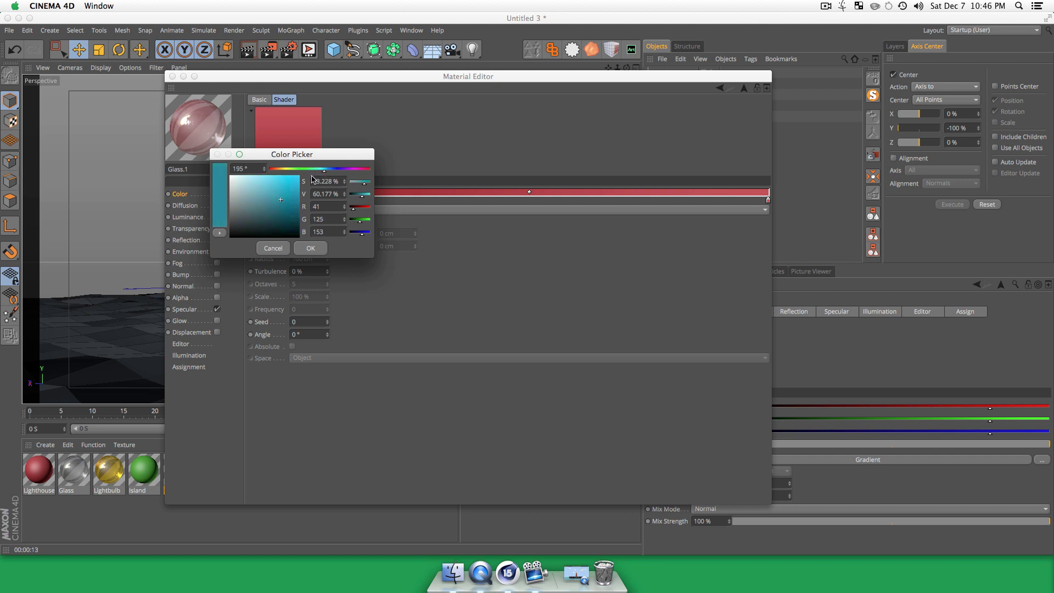
{"action": "left_click", "coordinate": [284, 183]}
{"action": "left_click", "coordinate": [311, 248]}
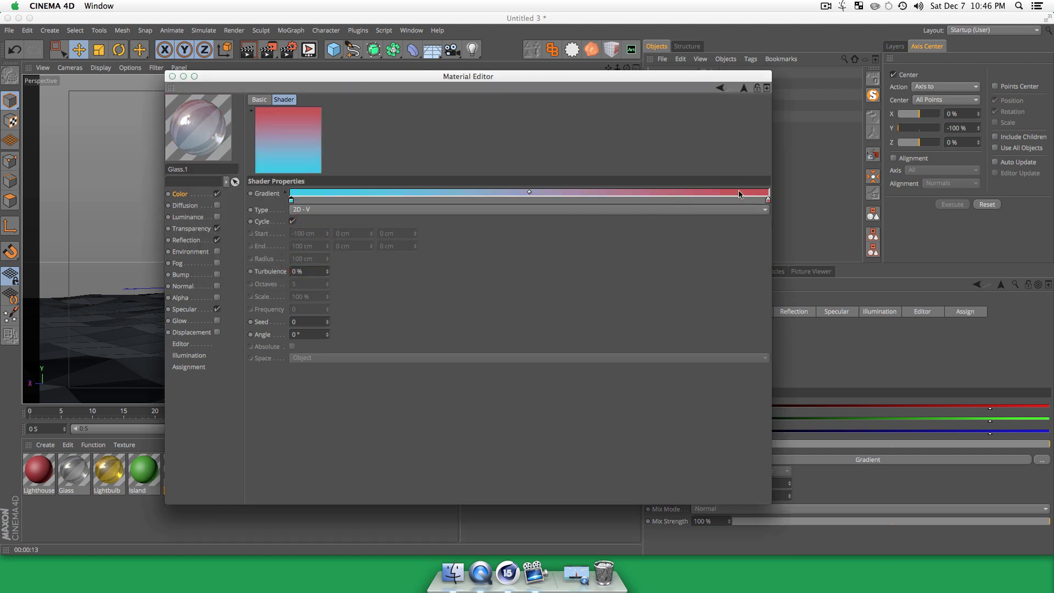
- Recolor the end knot of the same gradient to a pale mint green at full brightness
{"action": "double_click", "coordinate": [766, 201]}
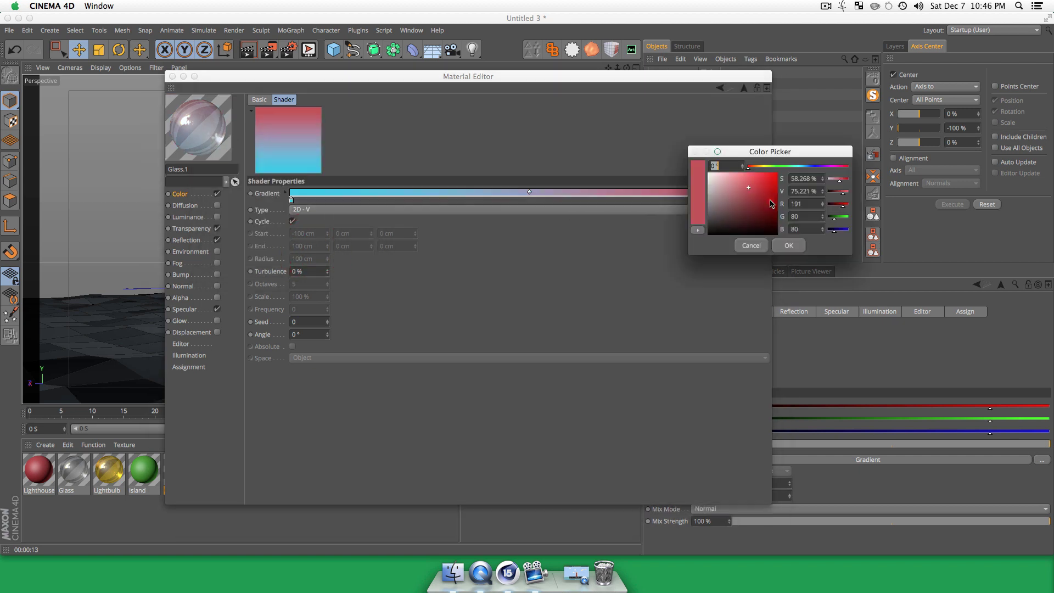
{"action": "left_click", "coordinate": [767, 166]}
{"action": "left_click_drag", "start_coordinate": [767, 166], "coordinate": [759, 167]}
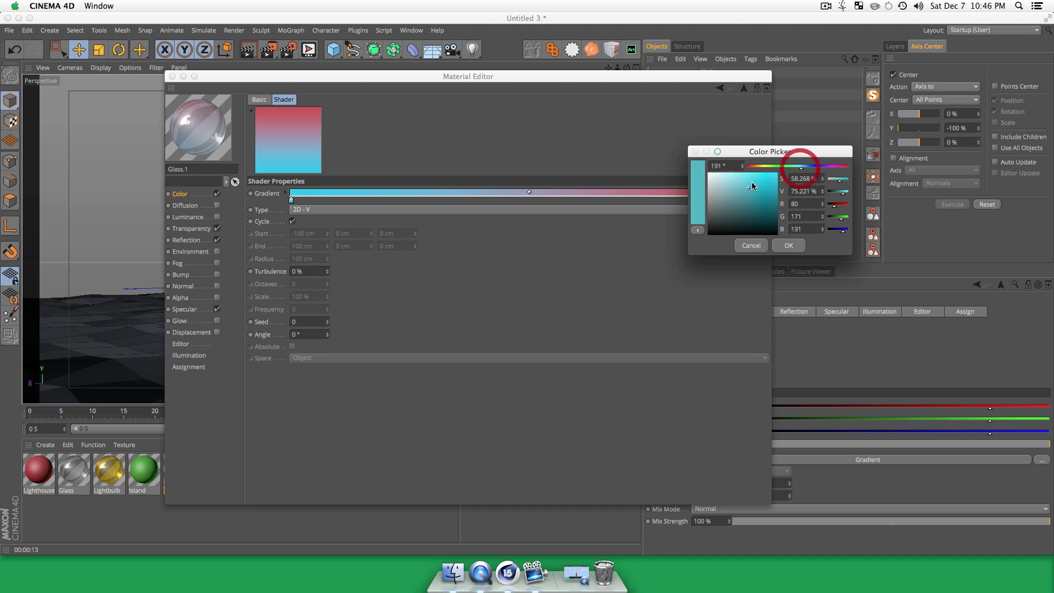
{"action": "left_click", "coordinate": [740, 173]}
{"action": "left_click", "coordinate": [786, 167]}
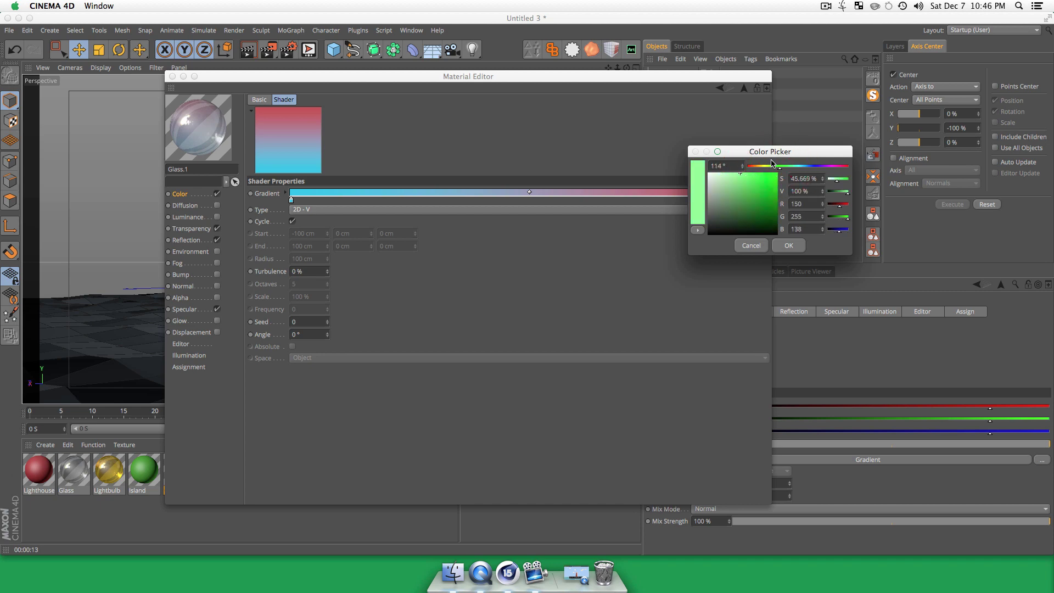
{"action": "left_click", "coordinate": [787, 247]}
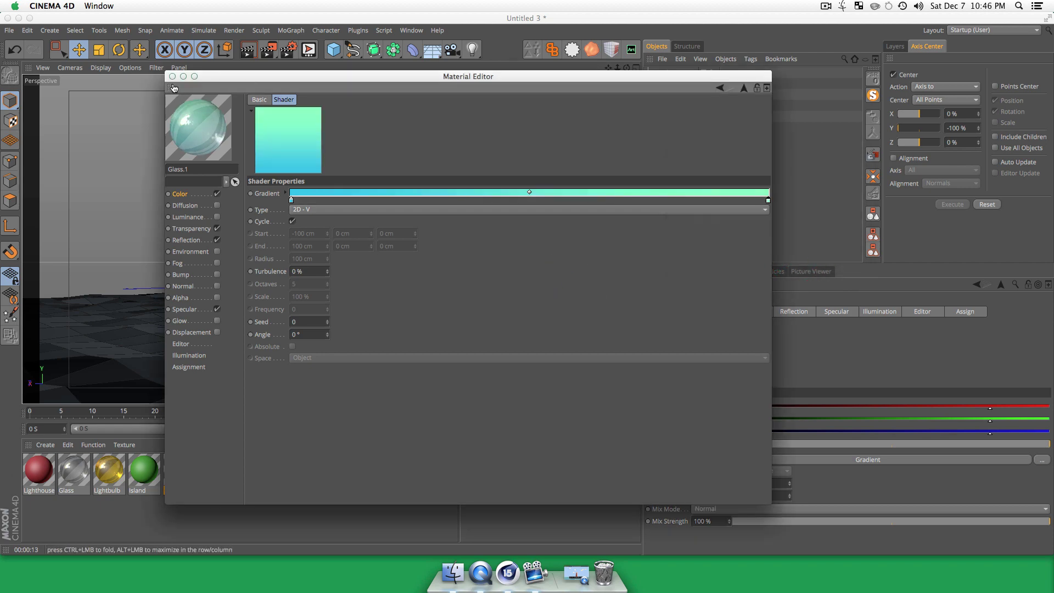
- Set the copied glass material's transparency color to light blue, RGB 114, 209, 241
{"action": "left_click", "coordinate": [193, 228]}
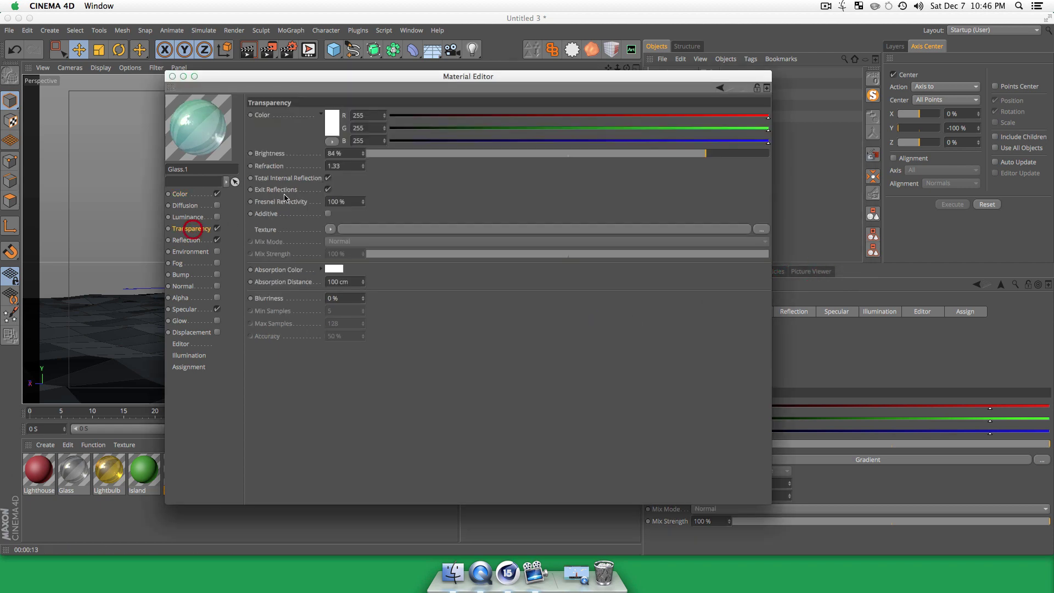
{"action": "left_click", "coordinate": [338, 117]}
{"action": "left_click", "coordinate": [358, 81]}
{"action": "left_click_drag", "start_coordinate": [359, 81], "coordinate": [370, 81]}
{"action": "left_click", "coordinate": [313, 90]}
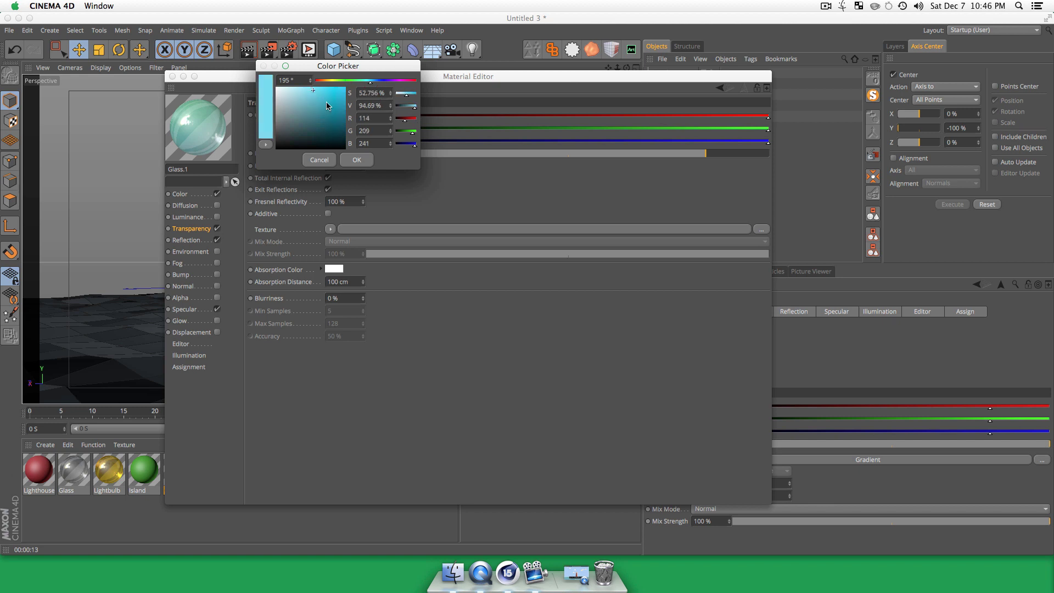
{"action": "left_click", "coordinate": [366, 158]}
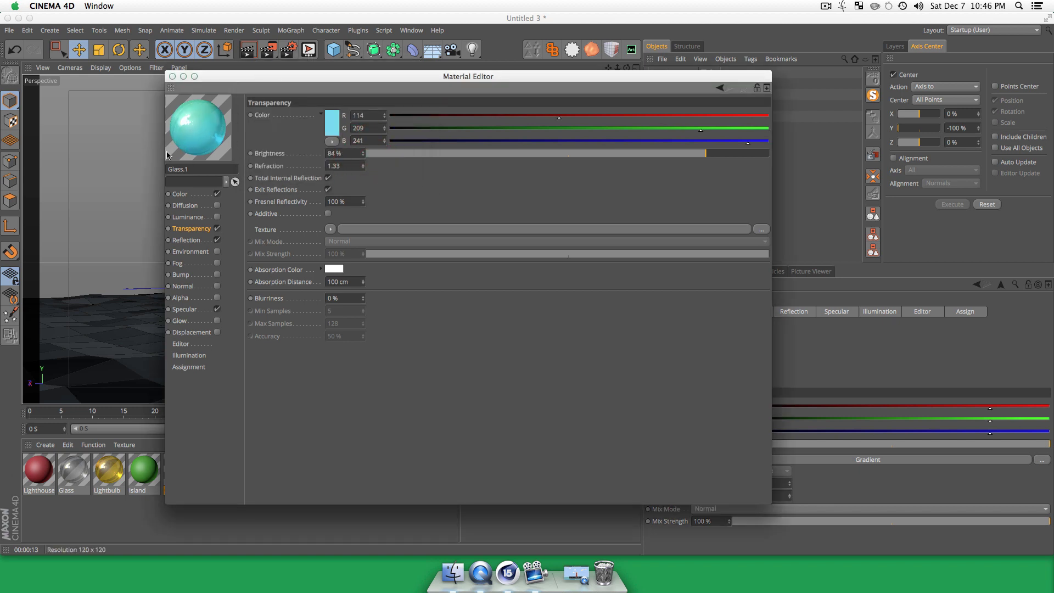
- Set the copied glass material's reflection blurriness to 5% and close its editor
{"action": "left_click", "coordinate": [191, 241]}
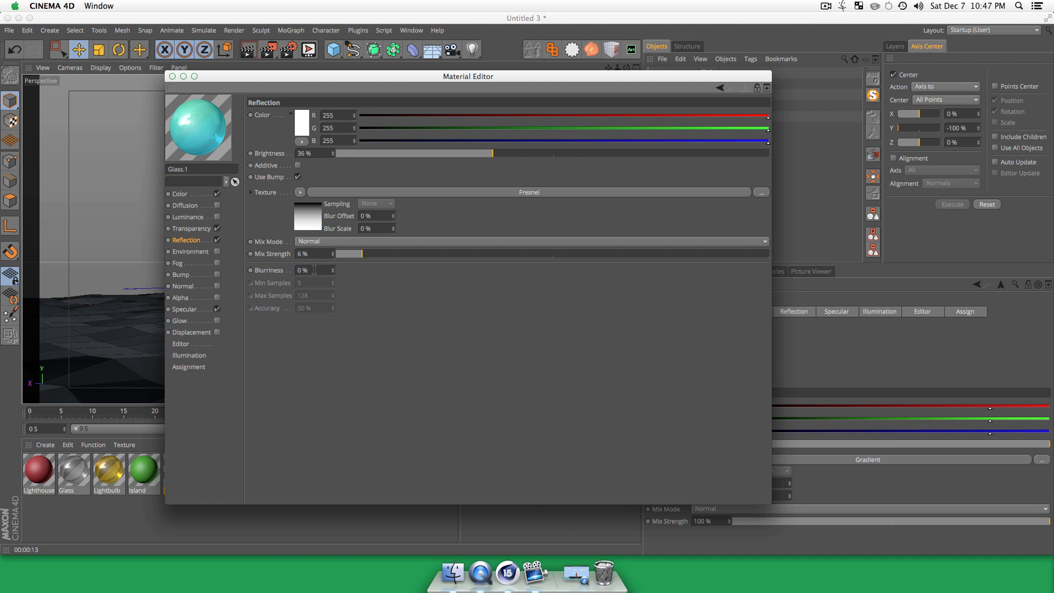
{"action": "type", "text": "5"}
{"action": "key", "text": "Tab"}
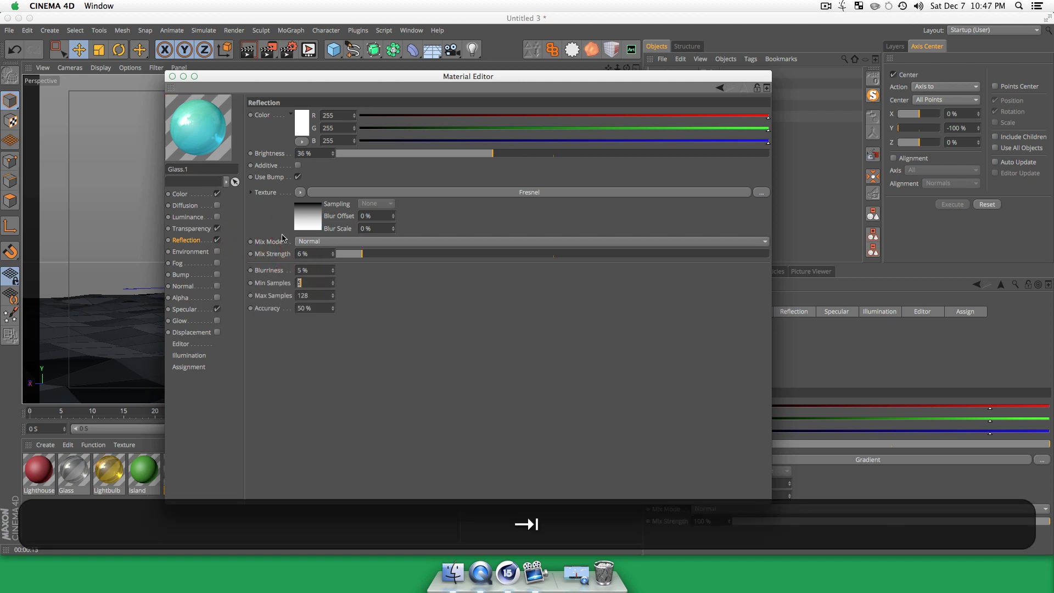
{"action": "left_click", "coordinate": [172, 76]}
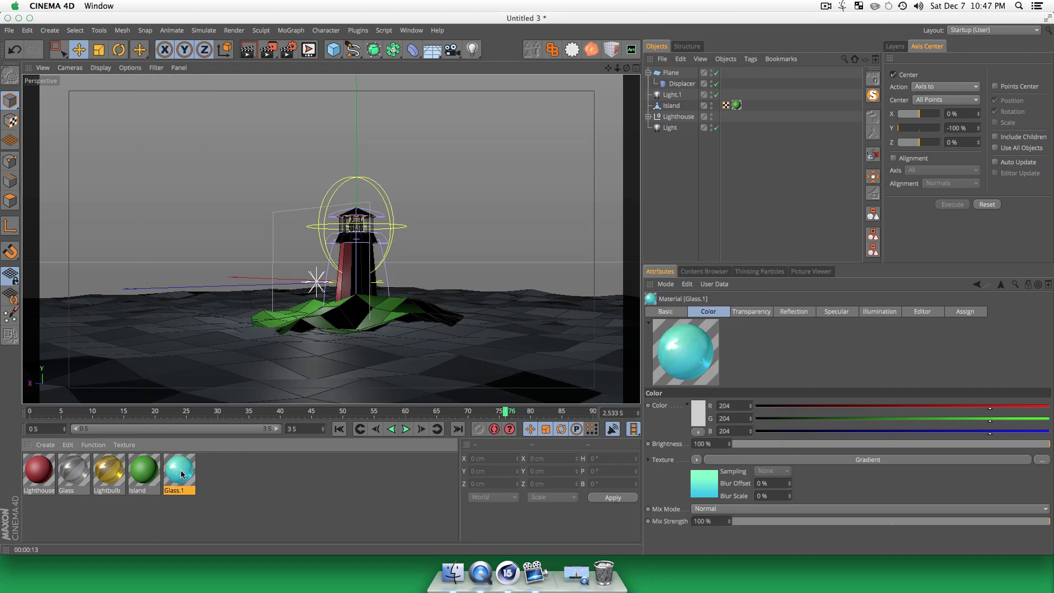
- Try to rename the Glass.1 material as Water
{"action": "double_click", "coordinate": [180, 471]}
{"action": "left_click", "coordinate": [202, 169]}
{"action": "type", "text": "Water"}
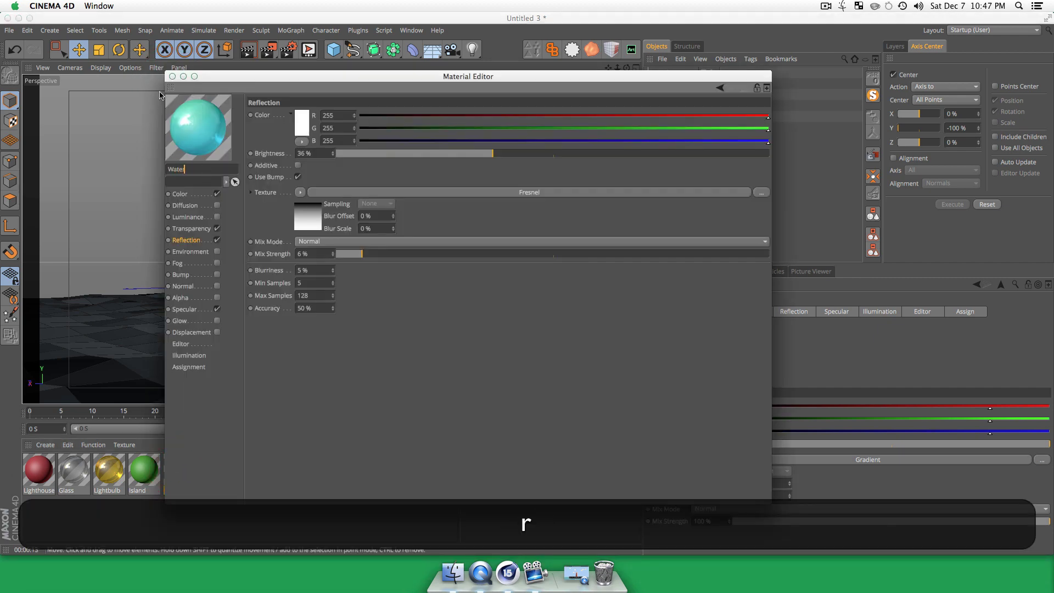
{"action": "left_click", "coordinate": [171, 77]}
{"action": "left_click", "coordinate": [201, 567]}
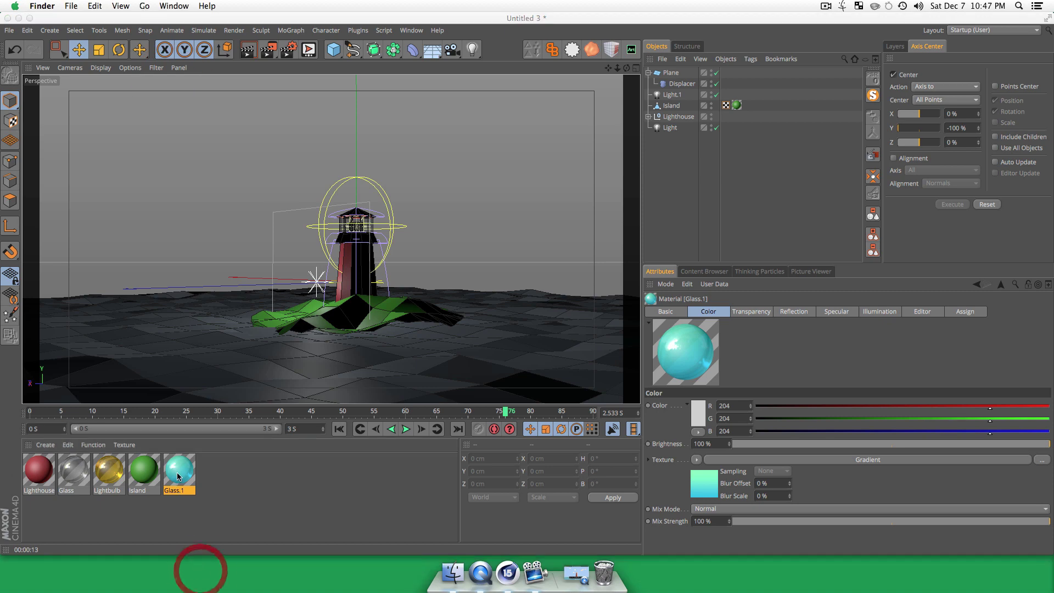
{"action": "left_click", "coordinate": [213, 511]}
- Rename the Glass.1 material as Water, commit the name and close the material's editor
{"action": "left_click", "coordinate": [175, 479]}
{"action": "double_click", "coordinate": [174, 478]}
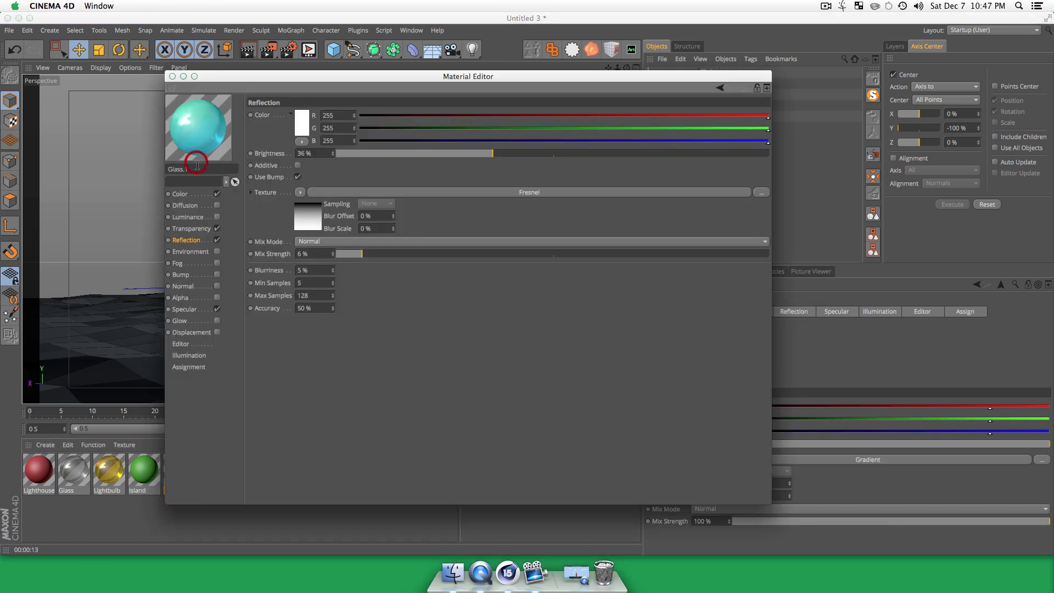
{"action": "double_click", "coordinate": [197, 165]}
{"action": "type", "text": "Water"}
{"action": "key", "text": "Return"}
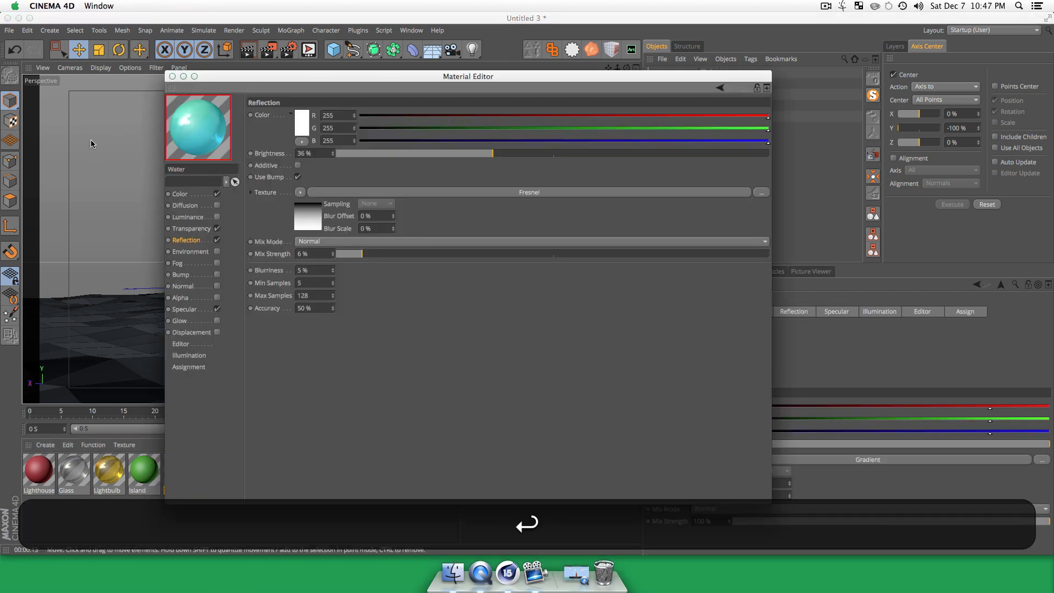
{"action": "key", "text": "Tab"}
{"action": "left_click", "coordinate": [172, 77]}
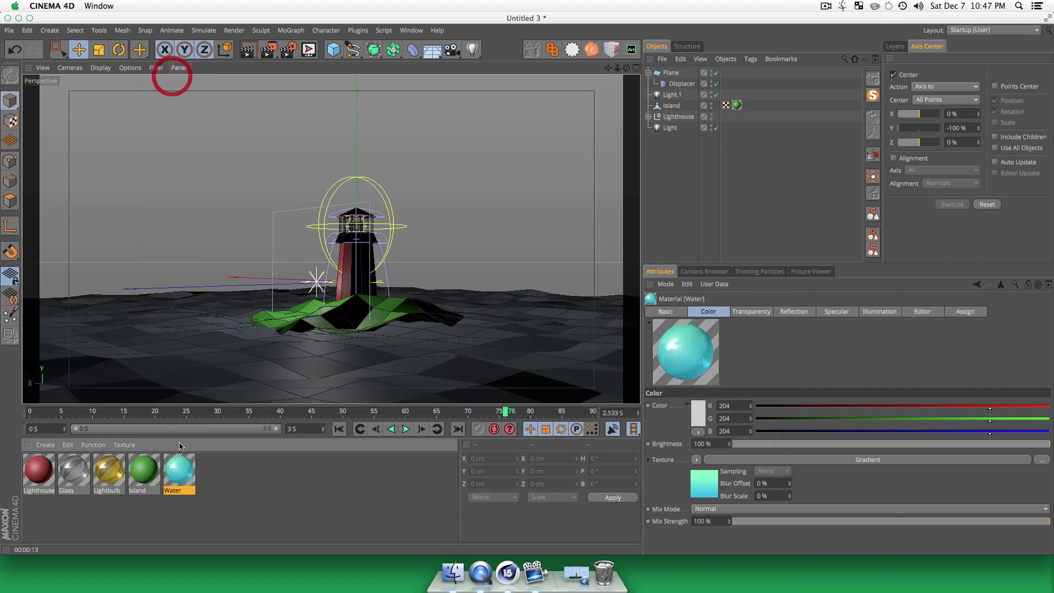
{"action": "left_click", "coordinate": [220, 489]}
- Apply the Water material to the displaced plane and render a viewport preview of the scene
{"action": "left_click_drag", "start_coordinate": [182, 472], "coordinate": [388, 391]}
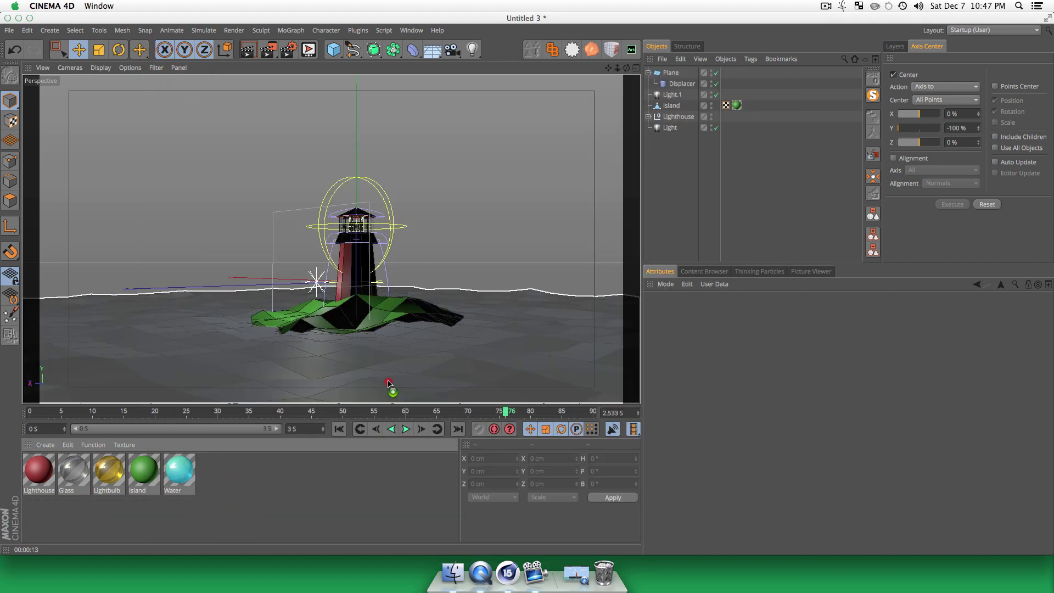
{"action": "left_click_drag", "start_coordinate": [401, 352], "coordinate": [400, 345]}
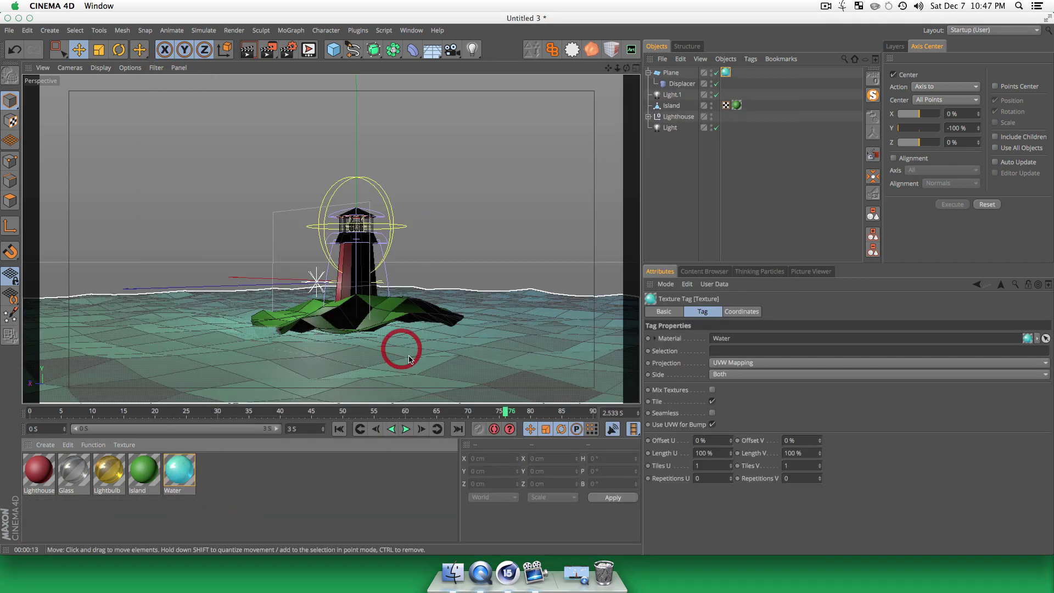
{"action": "left_click", "coordinate": [659, 183]}
{"action": "key", "text": "super+r"}
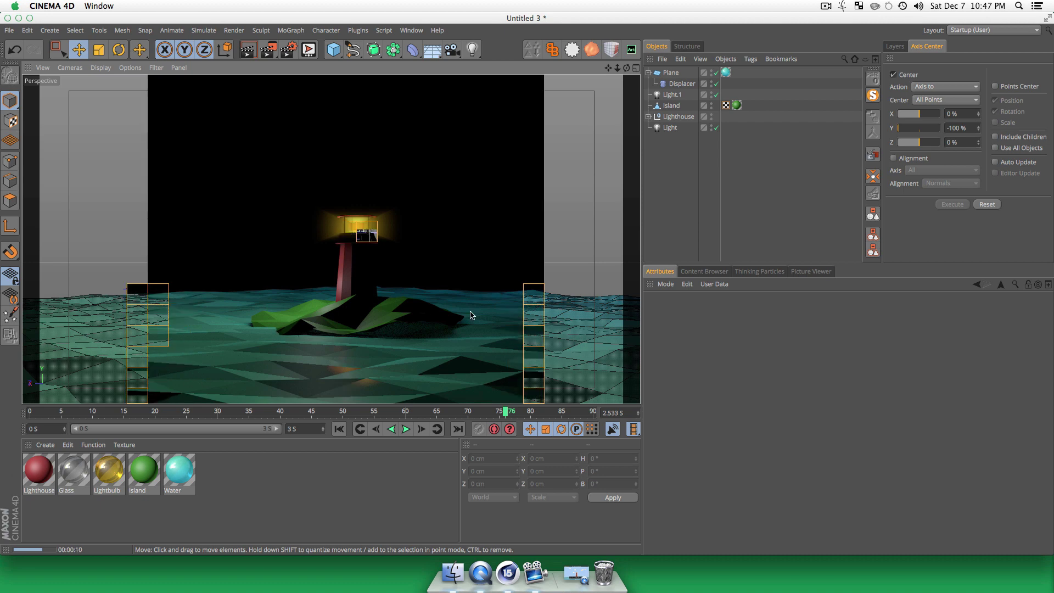
{"action": "left_click", "coordinate": [678, 169]}
- Rename the Plane object as Water
{"action": "double_click", "coordinate": [674, 73]}
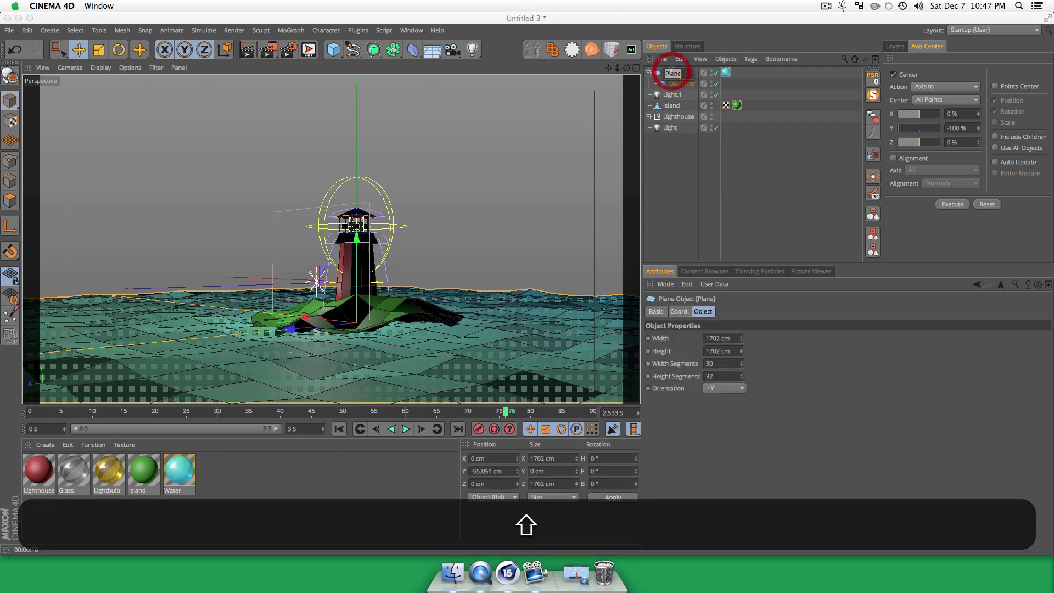
{"action": "type", "text": "S"}
{"action": "key", "text": "shift+BackSpace"}
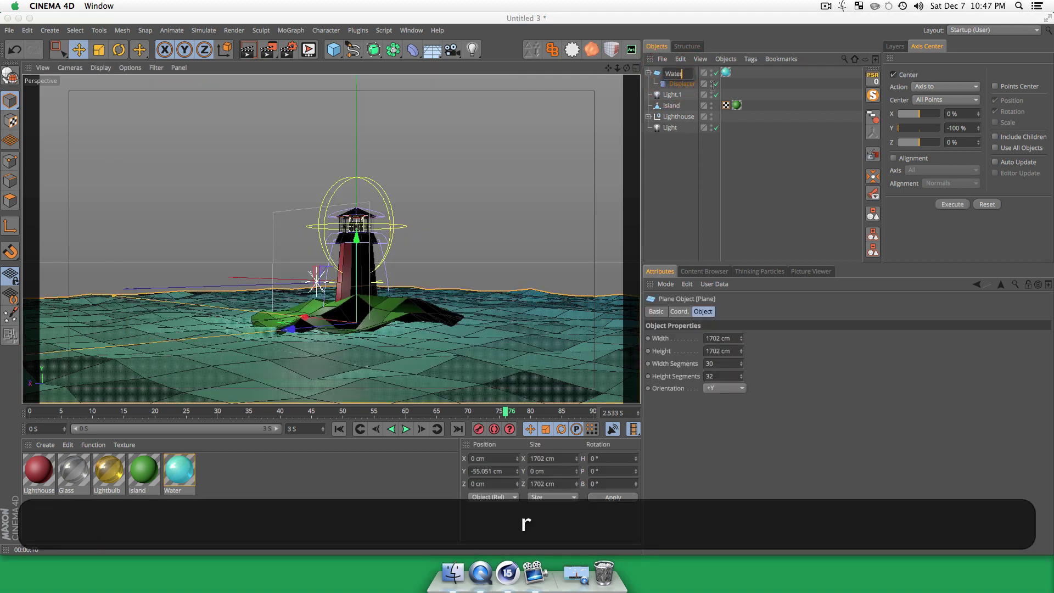
{"action": "left_click", "coordinate": [670, 169]}
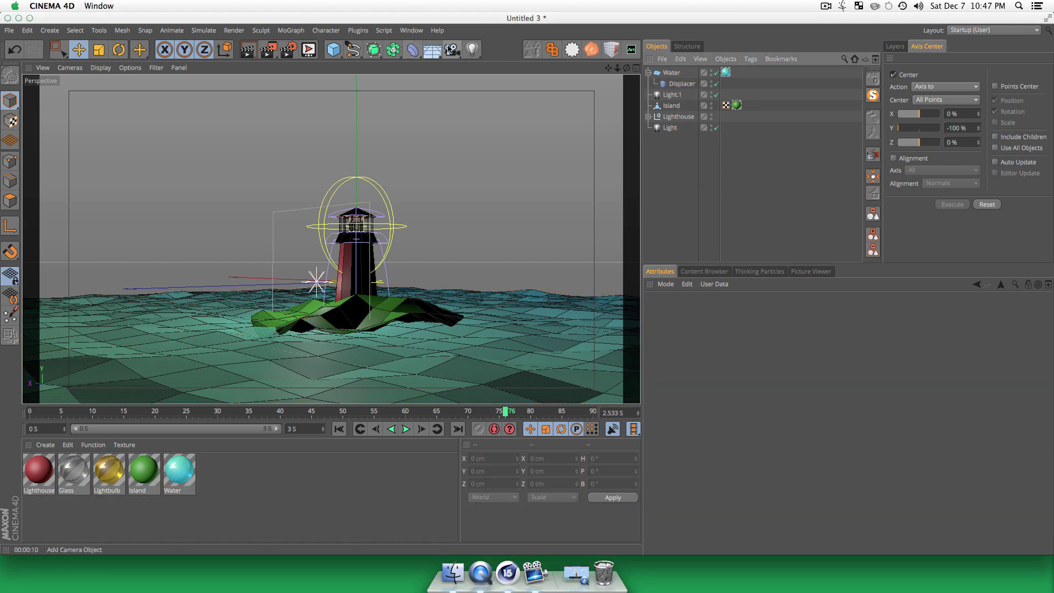
- Add a Sky object to the scene
{"action": "left_click", "coordinate": [436, 49]}
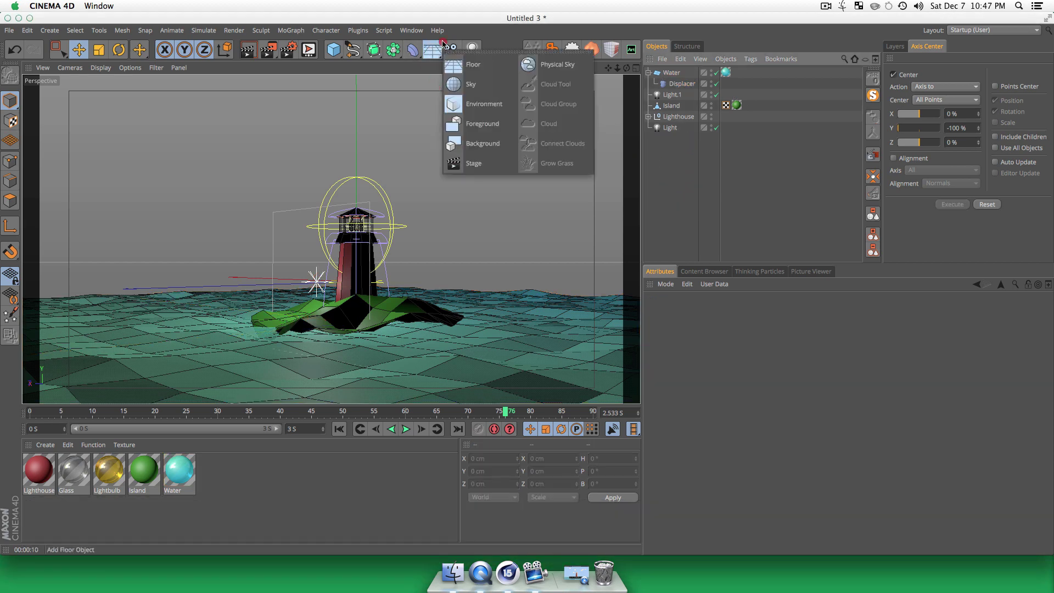
{"action": "left_click_drag", "start_coordinate": [434, 48], "coordinate": [482, 87]}
{"action": "left_click", "coordinate": [664, 167]}
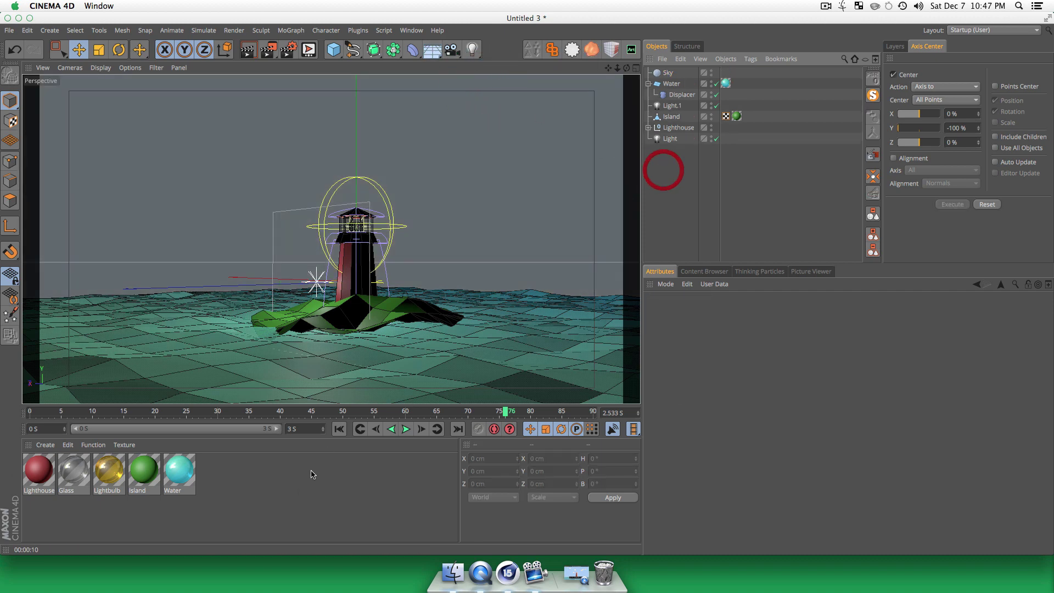
- Duplicate the red Lighthouse material and rename the copy as Sky
{"action": "left_click", "coordinate": [300, 491]}
{"action": "key", "text": "super"}
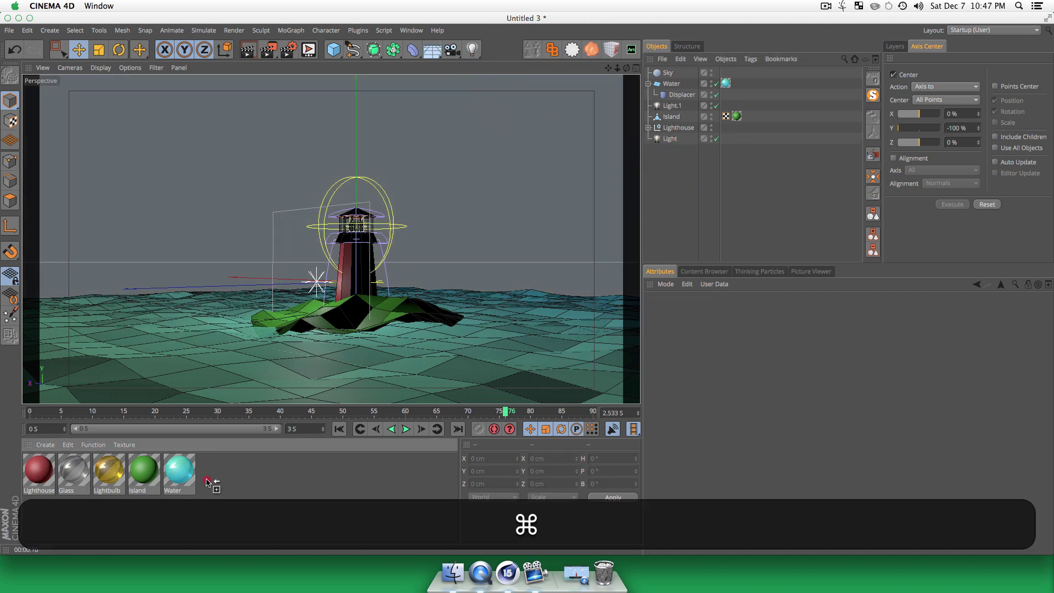
{"action": "left_click_drag", "start_coordinate": [207, 482], "coordinate": [214, 470], "text": "super"}
{"action": "double_click", "coordinate": [215, 469]}
{"action": "type", "text": "Sky"}
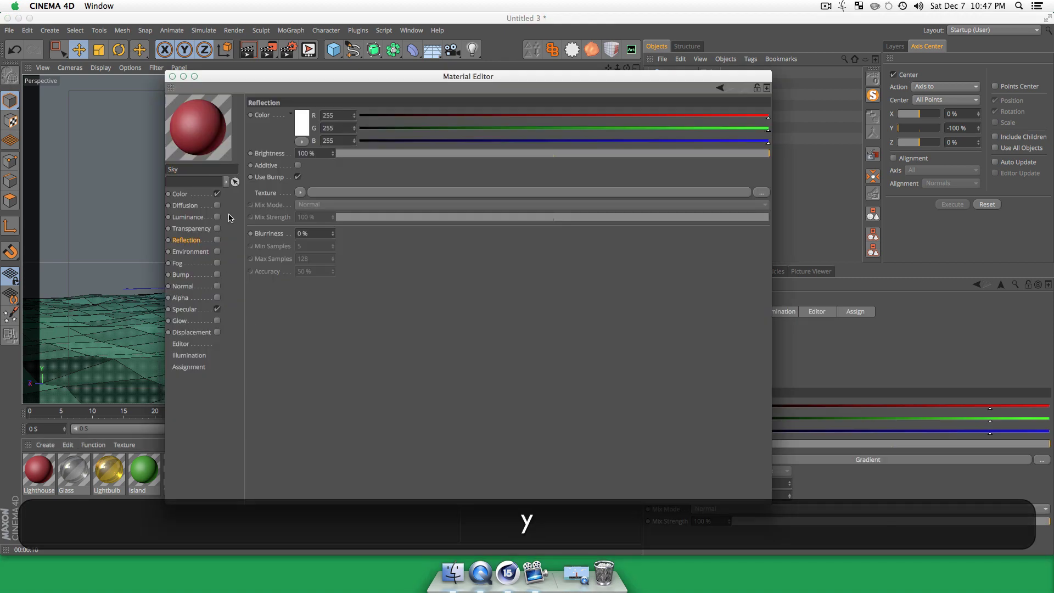
- Change the color gradient type of the Sky material to 2D - Circular
{"action": "left_click", "coordinate": [194, 194]}
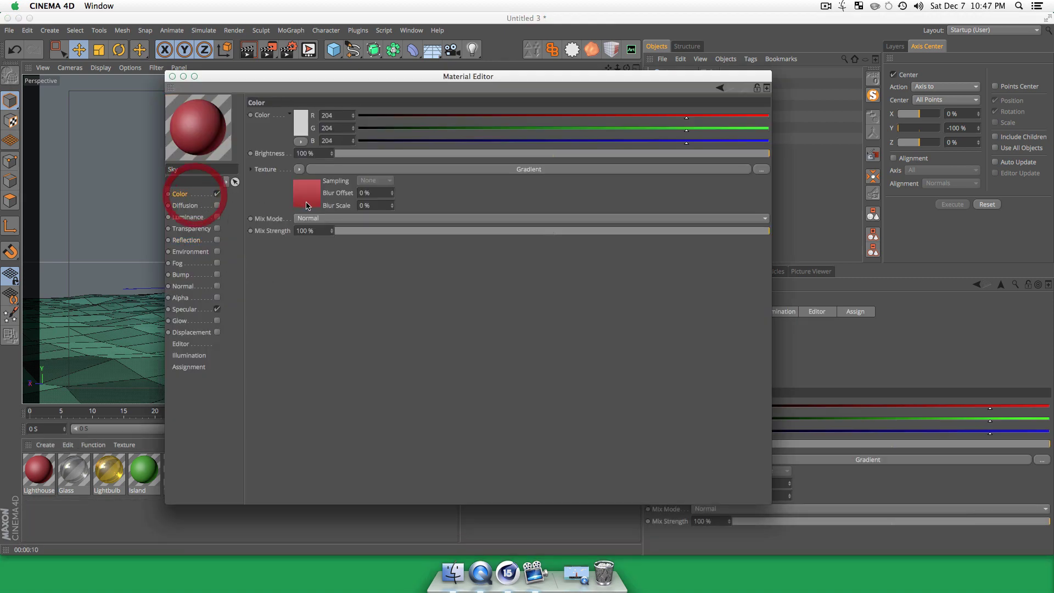
{"action": "left_click", "coordinate": [311, 193]}
{"action": "left_click", "coordinate": [314, 210]}
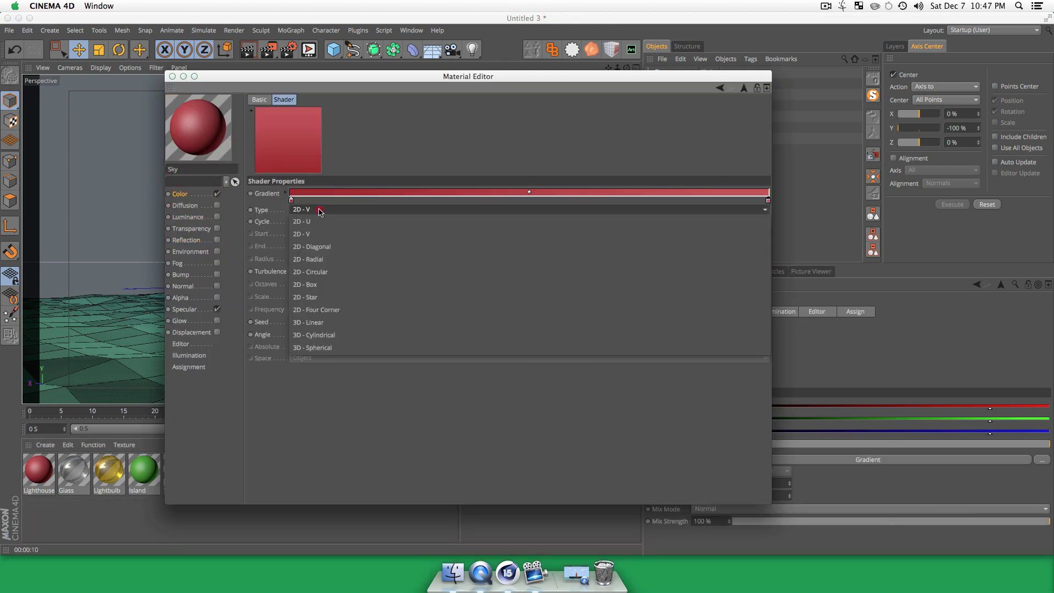
{"action": "left_click", "coordinate": [324, 273]}
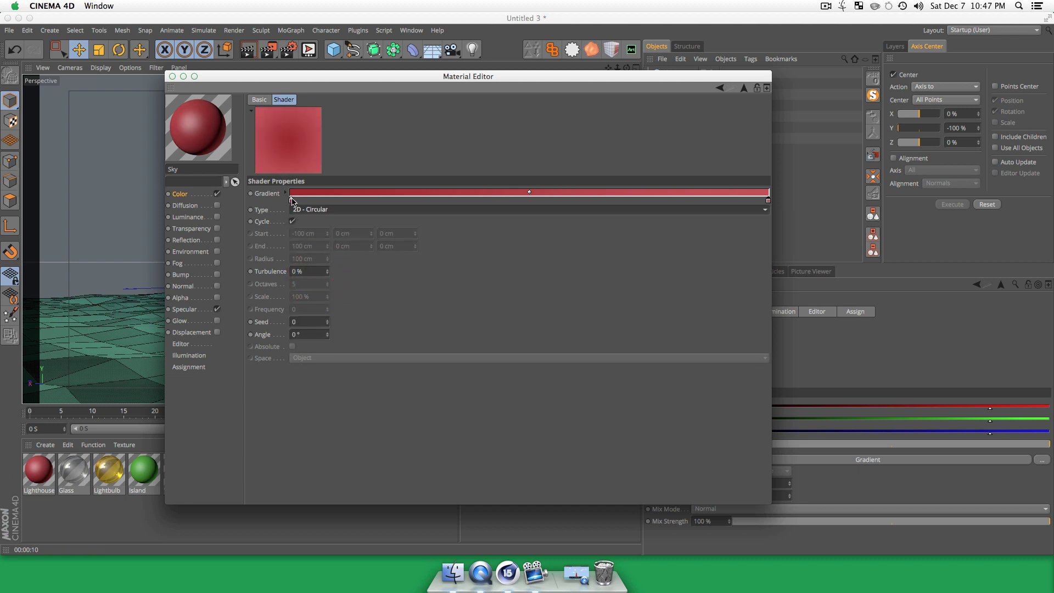
- Recolor the start knot of the Sky gradient to a light cyan blue
{"action": "double_click", "coordinate": [291, 200]}
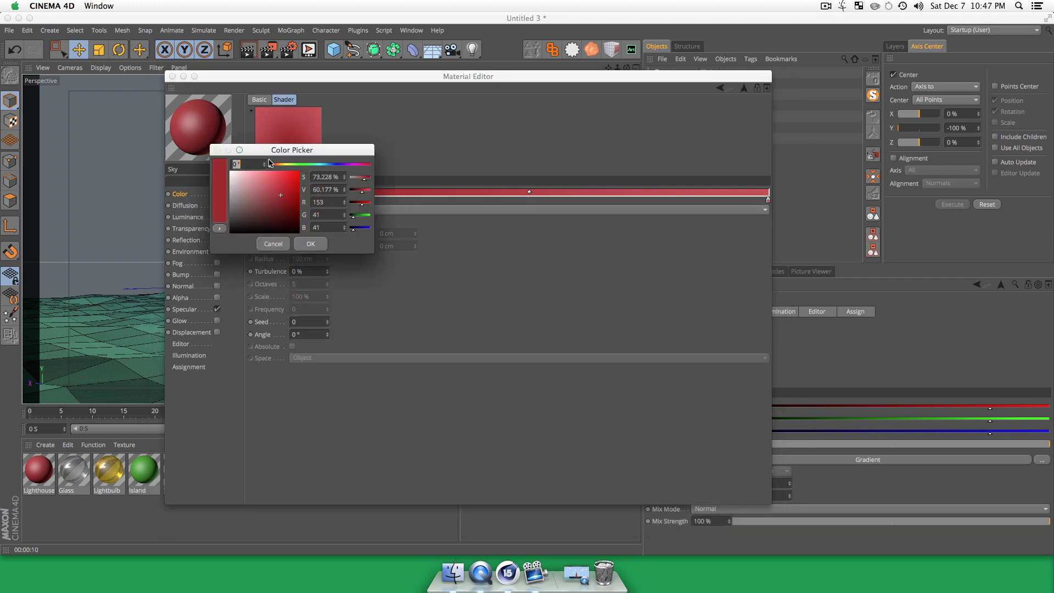
{"action": "left_click_drag", "start_coordinate": [277, 150], "coordinate": [555, 173]}
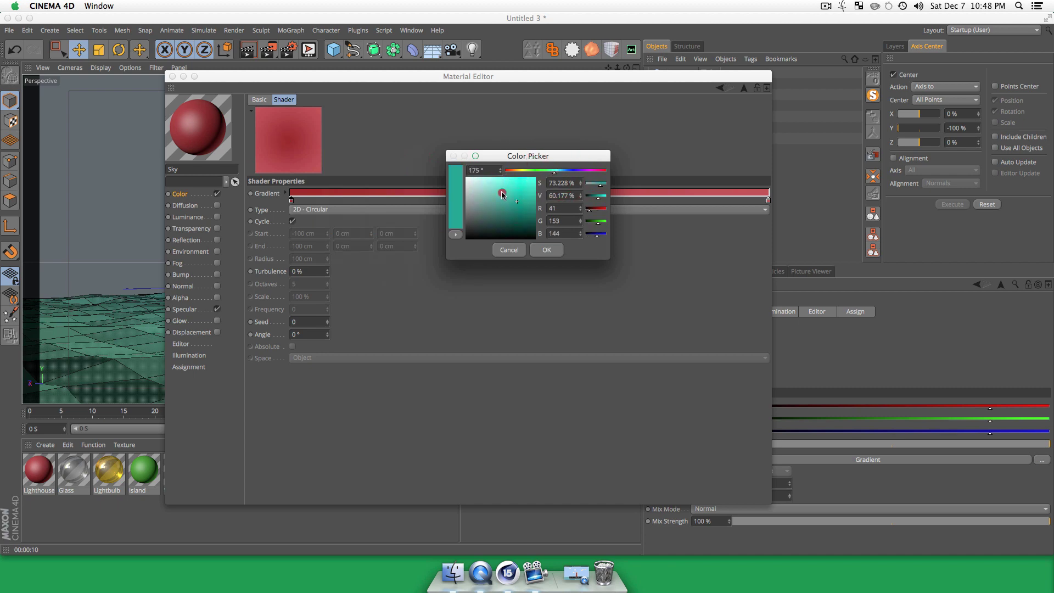
{"action": "mouse_move", "coordinate": [503, 194]}
{"action": "left_mouse_down"}
{"action": "mouse_move", "coordinate": [515, 177]}
{"action": "mouse_move", "coordinate": [491, 184]}
{"action": "mouse_move", "coordinate": [502, 185]}
{"action": "left_mouse_up"}
{"action": "left_click", "coordinate": [558, 172]}
{"action": "left_click", "coordinate": [547, 250]}
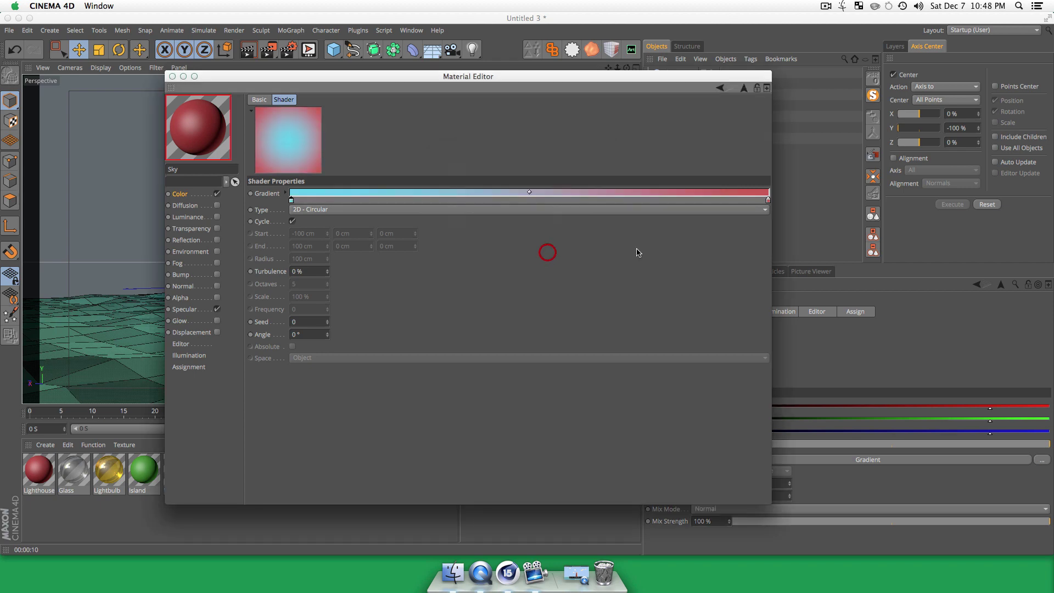
- Recolor the end knot of the Sky gradient to blue, RGB 81, 160, 225, and close the material editor
{"action": "double_click", "coordinate": [768, 201]}
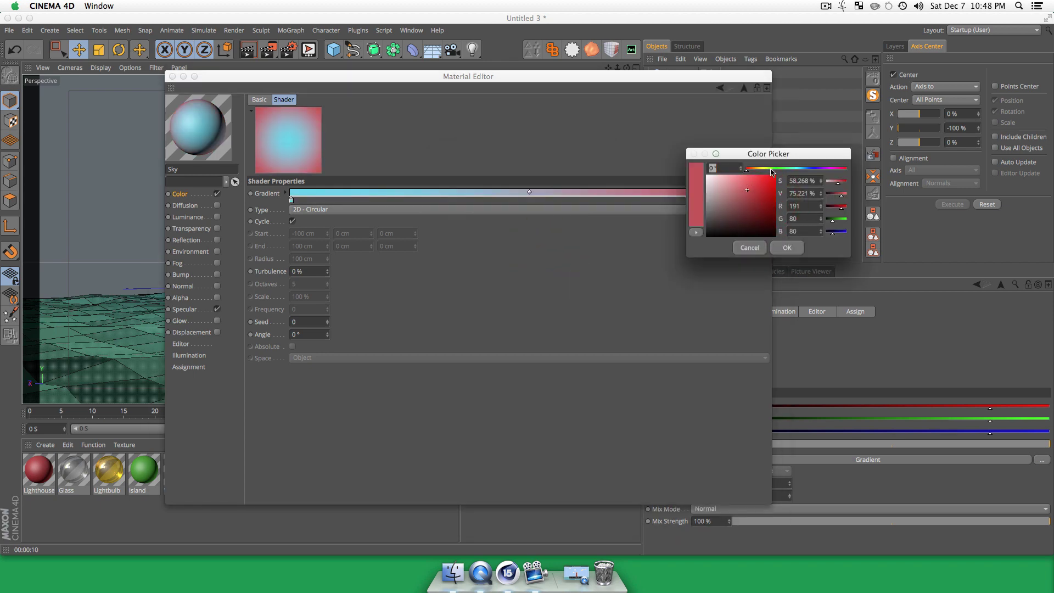
{"action": "left_click_drag", "start_coordinate": [771, 172], "coordinate": [804, 169]}
{"action": "left_click", "coordinate": [750, 186]}
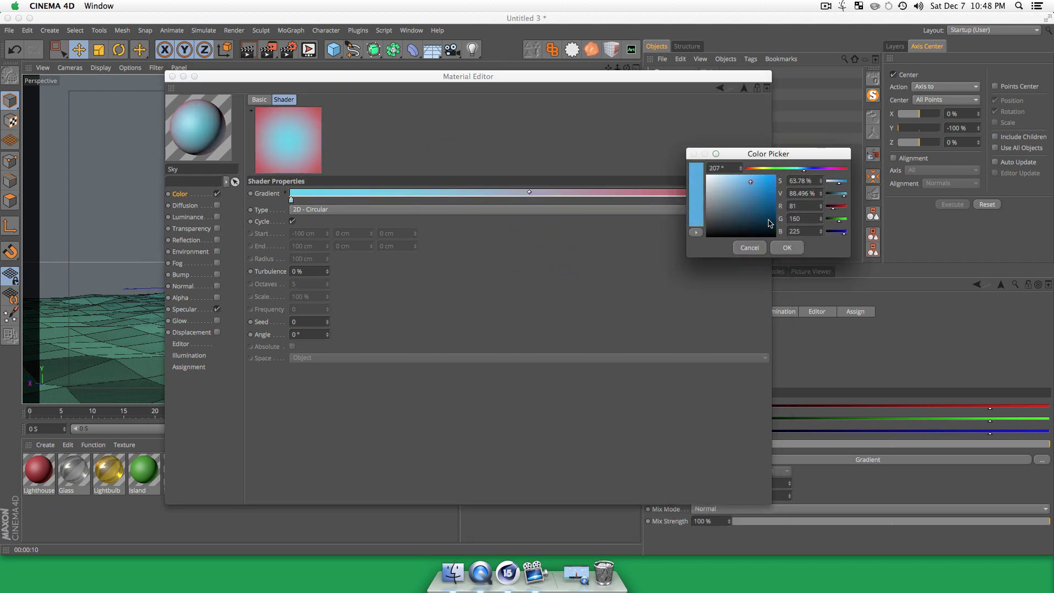
{"action": "left_click", "coordinate": [787, 247]}
{"action": "left_click", "coordinate": [171, 76]}
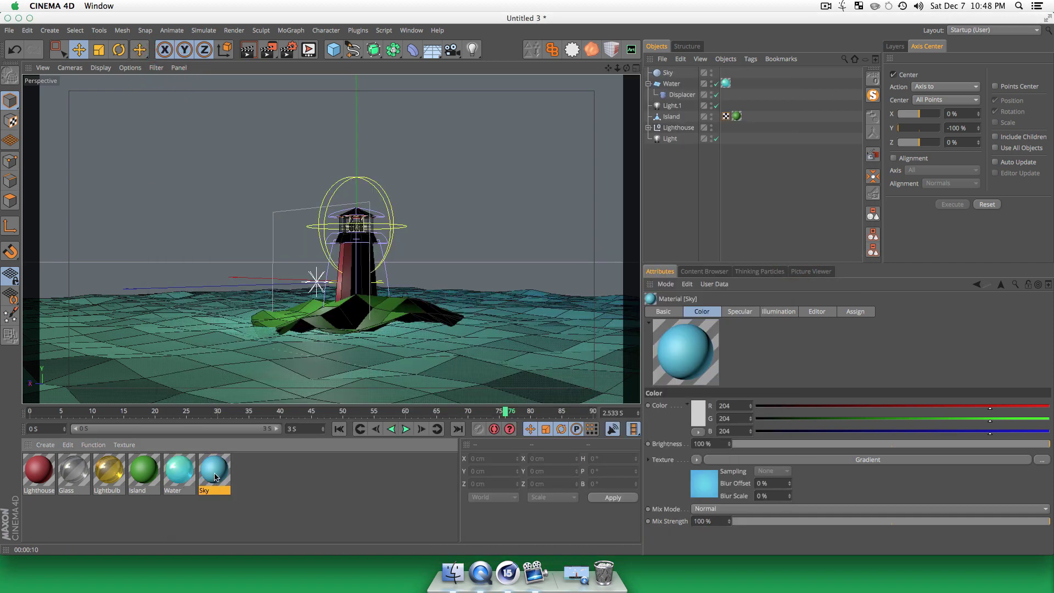
- Apply the Sky material to the Sky object and render a viewport preview
{"action": "left_click_drag", "start_coordinate": [222, 486], "coordinate": [670, 73]}
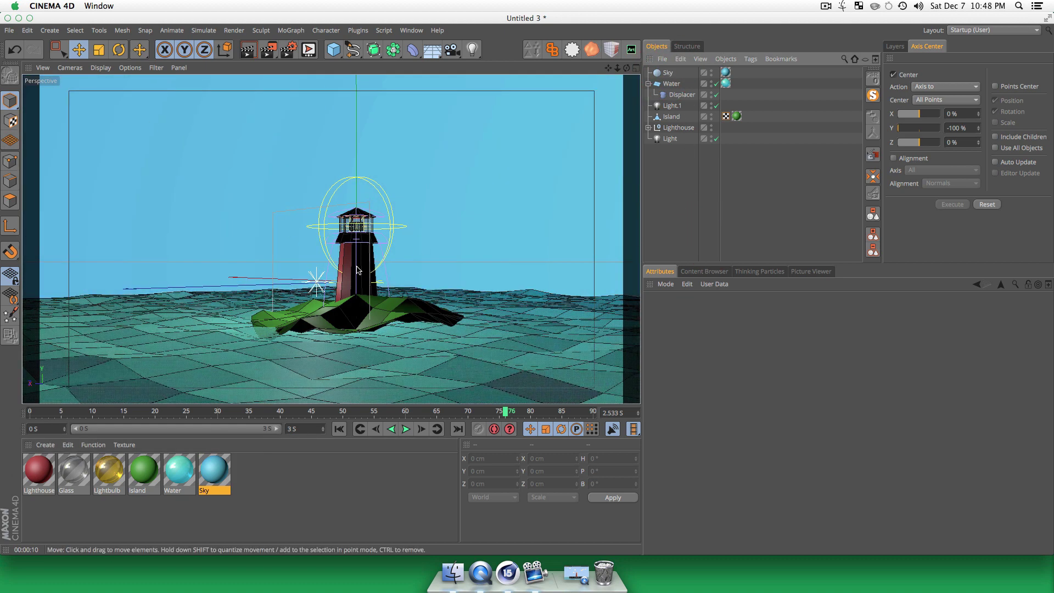
{"action": "key", "text": "super+r"}
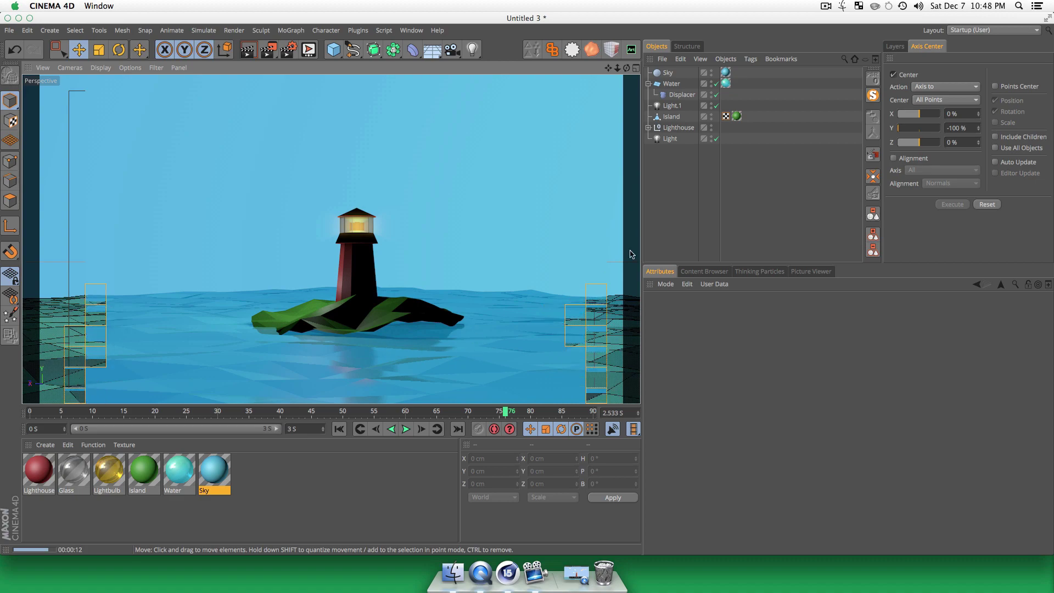
- Lower the Island object to about Y -17.6 cm so that it sits deeper in the water
{"action": "key", "text": "2"}
{"action": "key", "text": "3"}
{"action": "left_click_drag", "start_coordinate": [417, 340], "coordinate": [376, 348]}
{"action": "key", "text": "3"}
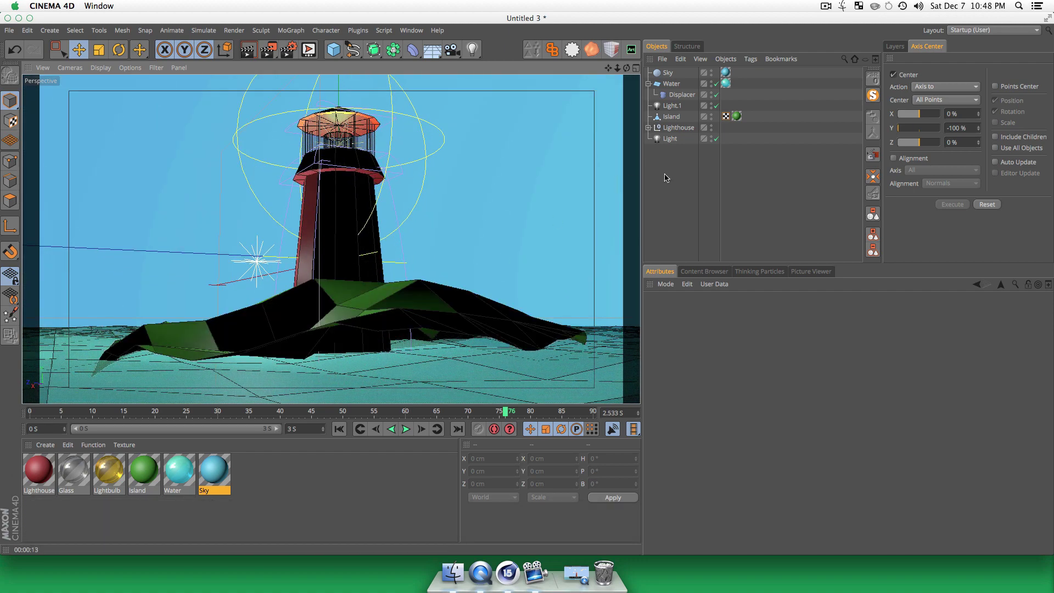
{"action": "left_click", "coordinate": [672, 116]}
{"action": "key", "text": "e"}
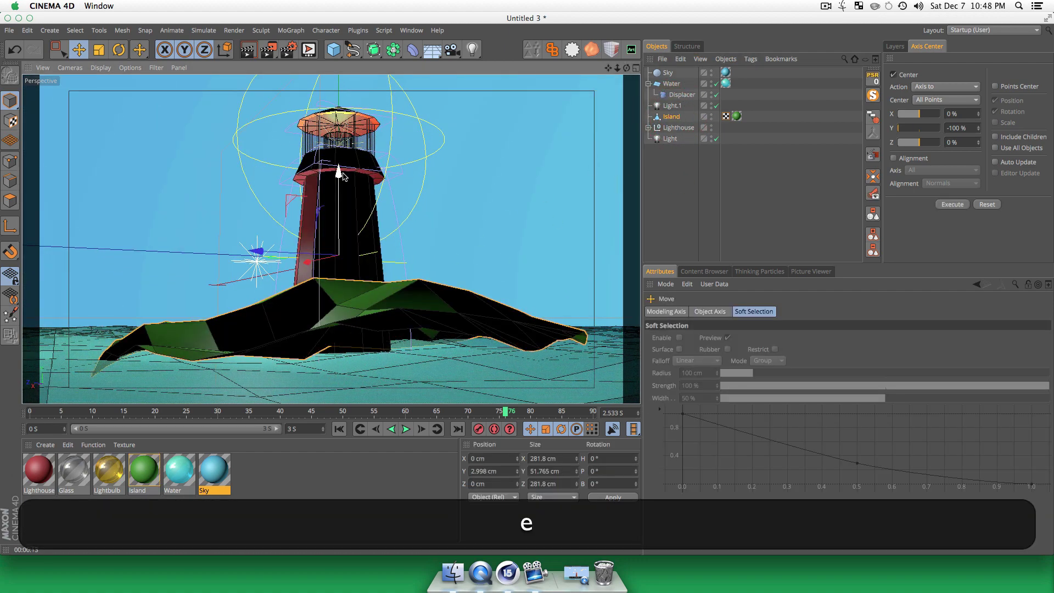
{"action": "left_click_drag", "start_coordinate": [341, 175], "coordinate": [344, 205]}
- Scale the Island up uniformly to about 342 cm wide and raise it to about Y -2.9 cm
{"action": "key", "text": "3"}
{"action": "left_click_drag", "start_coordinate": [282, 336], "coordinate": [395, 385]}
{"action": "scroll", "coordinate": [264, 364], "scroll_direction": "down", "scroll_amount": 5}
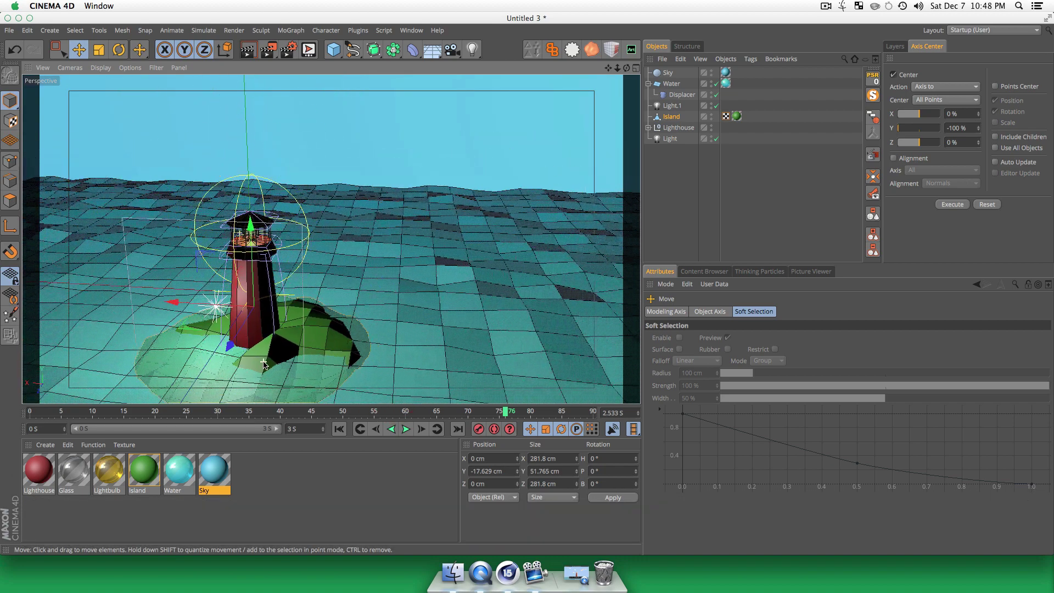
{"action": "key", "text": "1"}
{"action": "left_click_drag", "start_coordinate": [264, 365], "coordinate": [360, 376]}
{"action": "key", "text": "t"}
{"action": "left_click_drag", "start_coordinate": [467, 281], "coordinate": [515, 275]}
{"action": "key", "text": "e"}
{"action": "left_click_drag", "start_coordinate": [338, 274], "coordinate": [340, 247]}
{"action": "key", "text": "3"}
- Group the Lighthouse and Light objects under one null and name it Building
{"action": "left_click", "coordinate": [678, 128]}
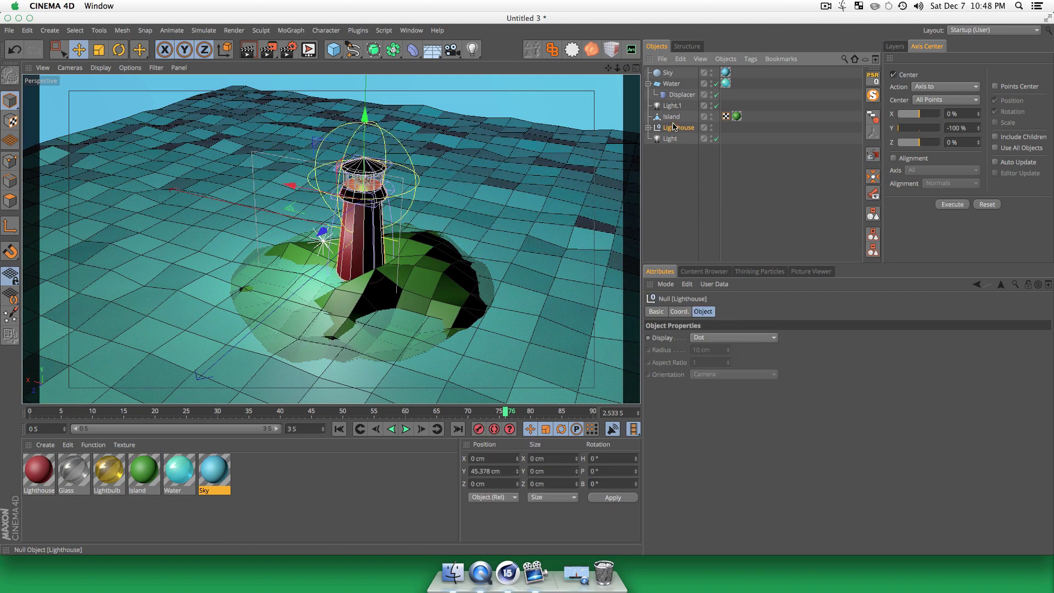
{"action": "key", "text": "e"}
{"action": "left_click_drag", "start_coordinate": [675, 128], "coordinate": [676, 140]}
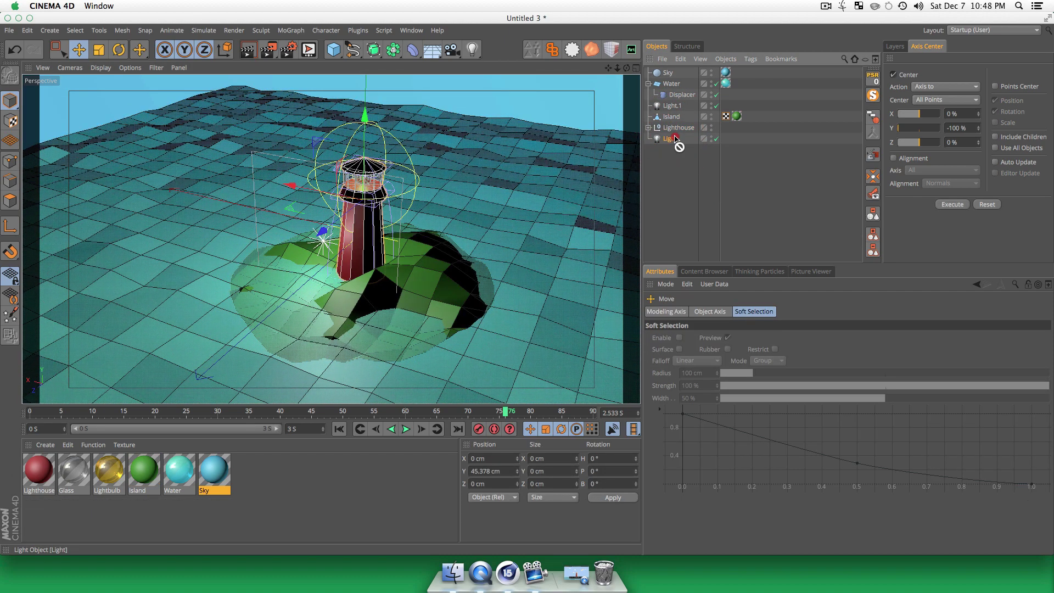
{"action": "left_click", "coordinate": [670, 138], "text": "shift"}
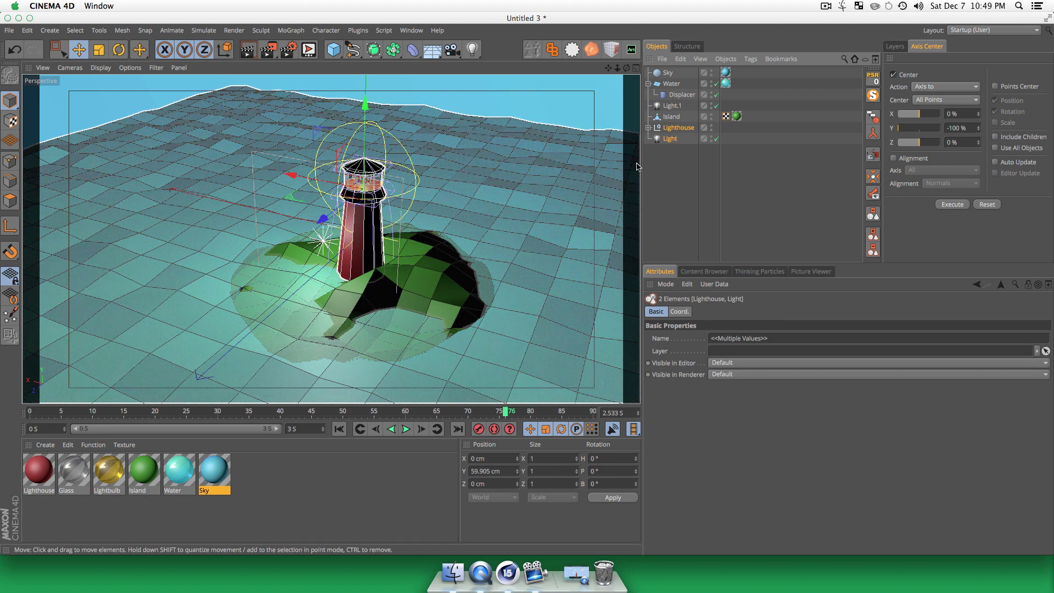
{"action": "key", "text": "alt"}
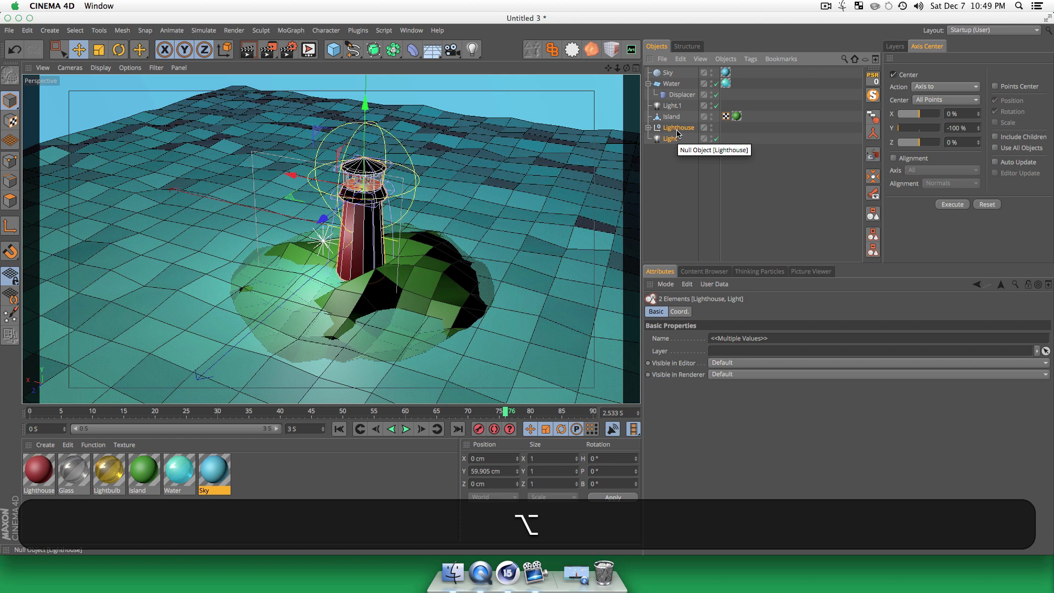
{"action": "key", "text": "alt+g"}
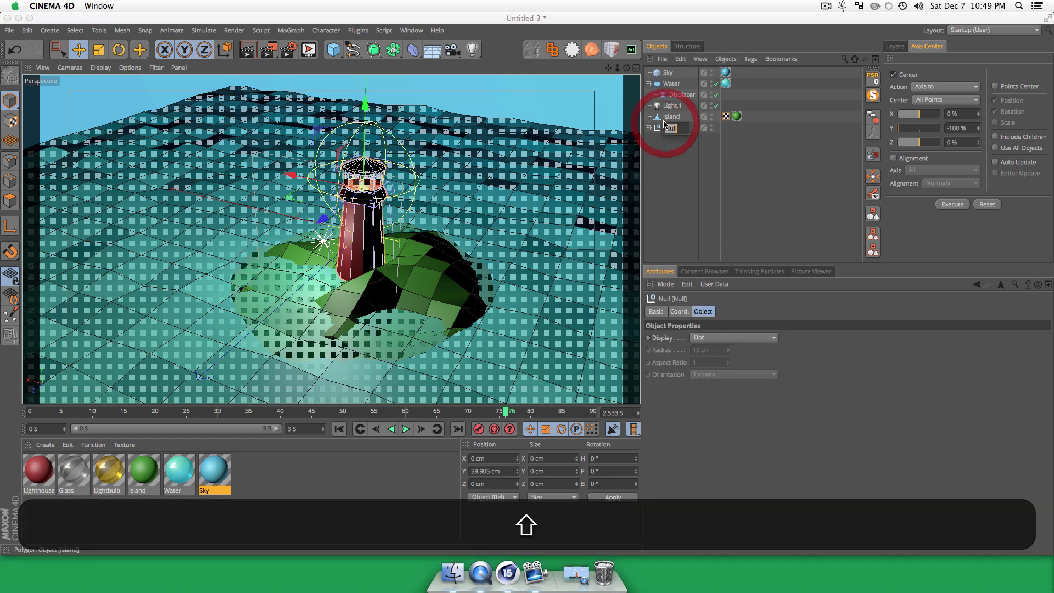
{"action": "key", "text": "Return"}
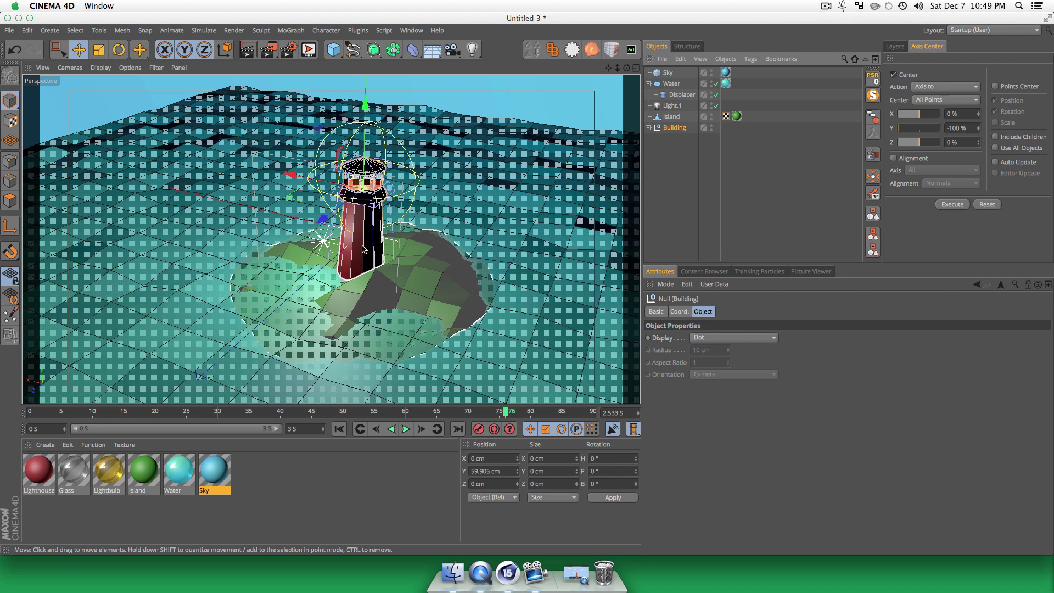
- Move the Building group across the island and up onto its raised hill
{"action": "key", "text": "e"}
{"action": "left_click_drag", "start_coordinate": [322, 219], "coordinate": [336, 205]}
{"action": "left_click_drag", "start_coordinate": [339, 190], "coordinate": [421, 92]}
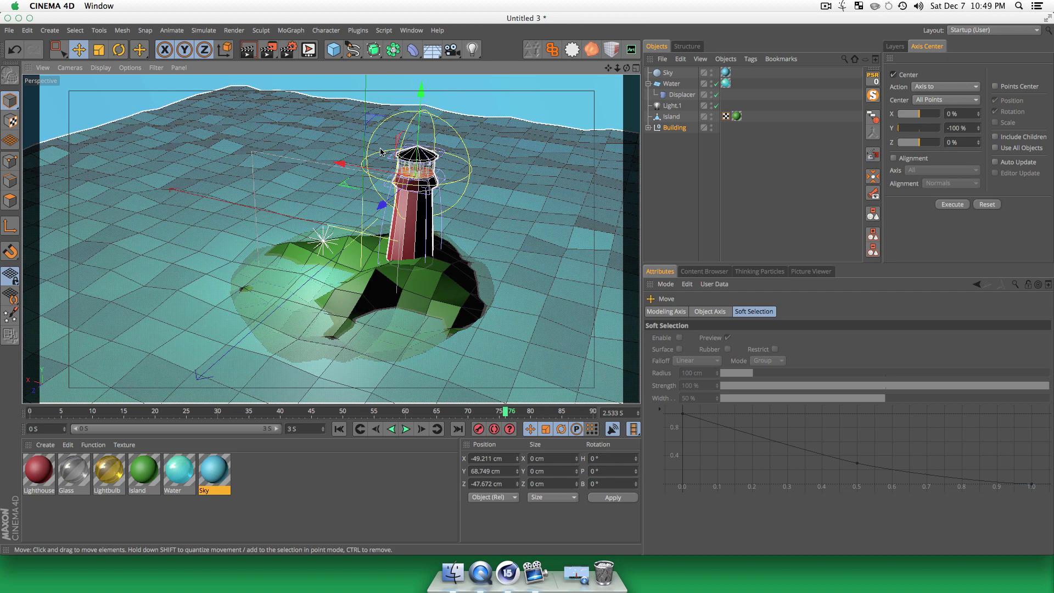
{"action": "left_click_drag", "start_coordinate": [340, 163], "coordinate": [351, 166]}
{"action": "key", "text": "3"}
{"action": "left_click_drag", "start_coordinate": [338, 230], "coordinate": [397, 285]}
{"action": "key", "text": "1"}
{"action": "key", "text": "3"}
{"action": "left_click", "coordinate": [690, 165]}
- Lower the Island slightly to about Y -6.2 cm and frame the lighthouse in the view
{"action": "key", "text": "1"}
{"action": "key", "text": "3"}
{"action": "left_click_drag", "start_coordinate": [336, 311], "coordinate": [362, 309]}
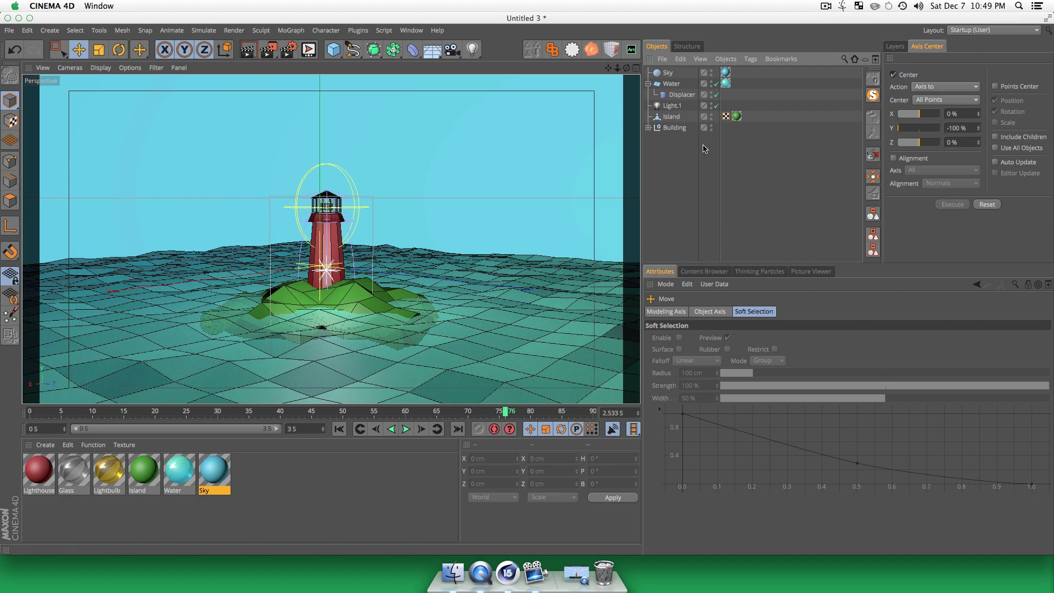
{"action": "key", "text": "1"}
{"action": "left_click_drag", "start_coordinate": [345, 270], "coordinate": [378, 317]}
{"action": "key", "text": "3"}
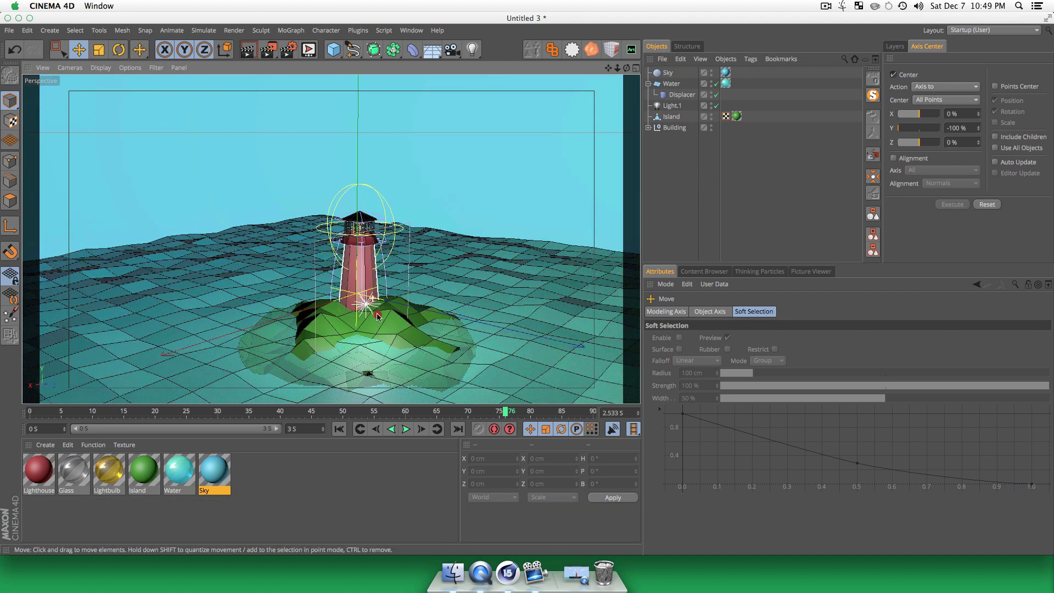
{"action": "left_click", "coordinate": [378, 317]}
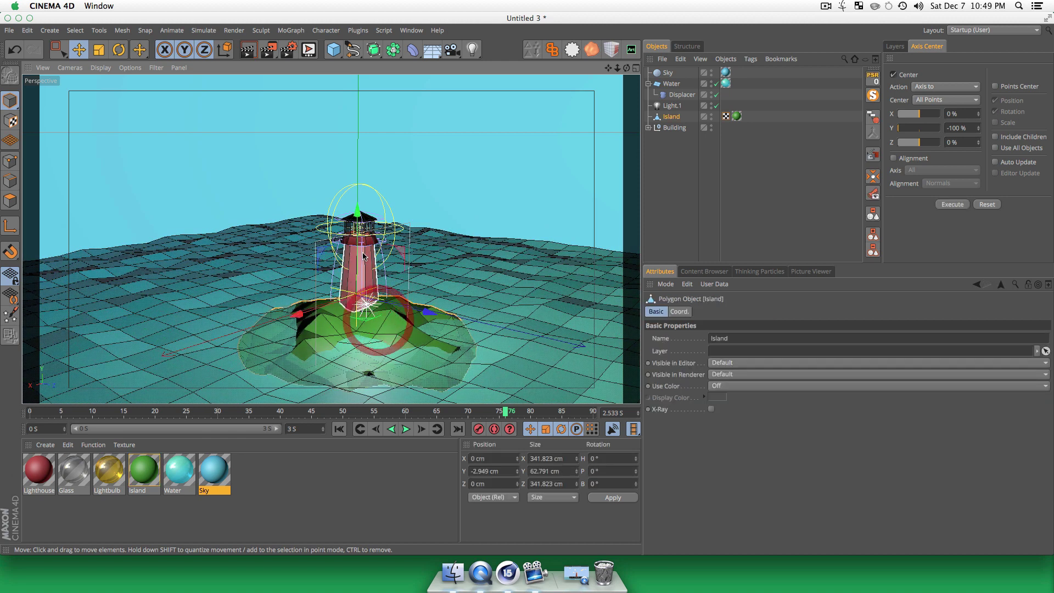
{"action": "mouse_move", "coordinate": [357, 214]}
{"action": "left_mouse_down"}
{"action": "mouse_move", "coordinate": [357, 225]}
{"action": "mouse_move", "coordinate": [358, 213]}
{"action": "left_mouse_up"}
{"action": "key", "text": "1"}
{"action": "mouse_move", "coordinate": [419, 287]}
{"action": "left_mouse_down"}
{"action": "mouse_move", "coordinate": [464, 292]}
{"action": "mouse_move", "coordinate": [384, 302]}
{"action": "mouse_move", "coordinate": [418, 307]}
{"action": "left_mouse_up"}
{"action": "key", "text": "3"}
- Add the DayLight.c4d preset to the scene and start a viewport render with its default DayLight Controls
{"action": "left_click", "coordinate": [705, 272]}
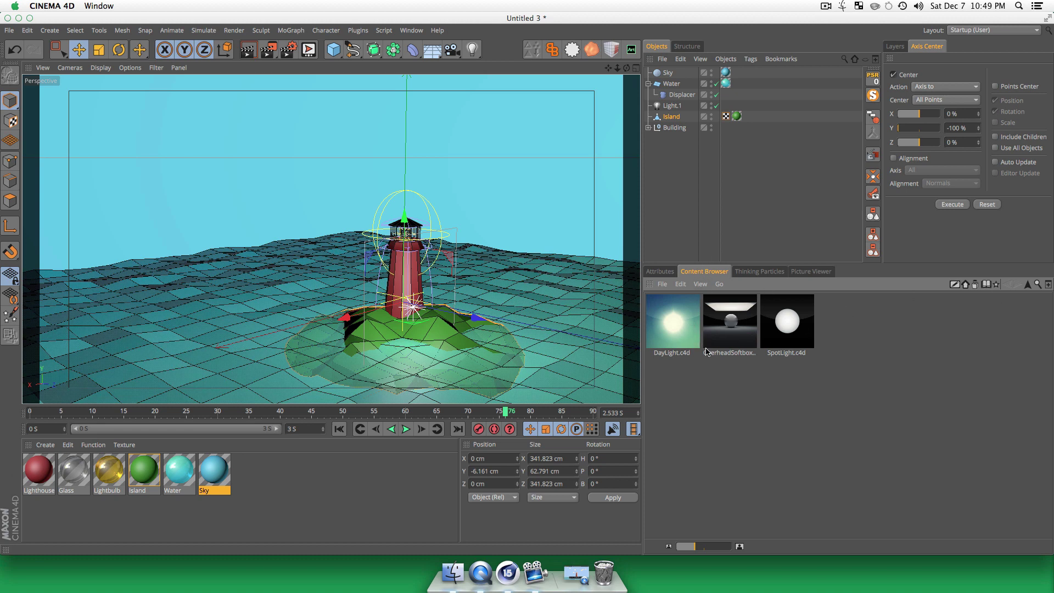
{"action": "double_click", "coordinate": [670, 327]}
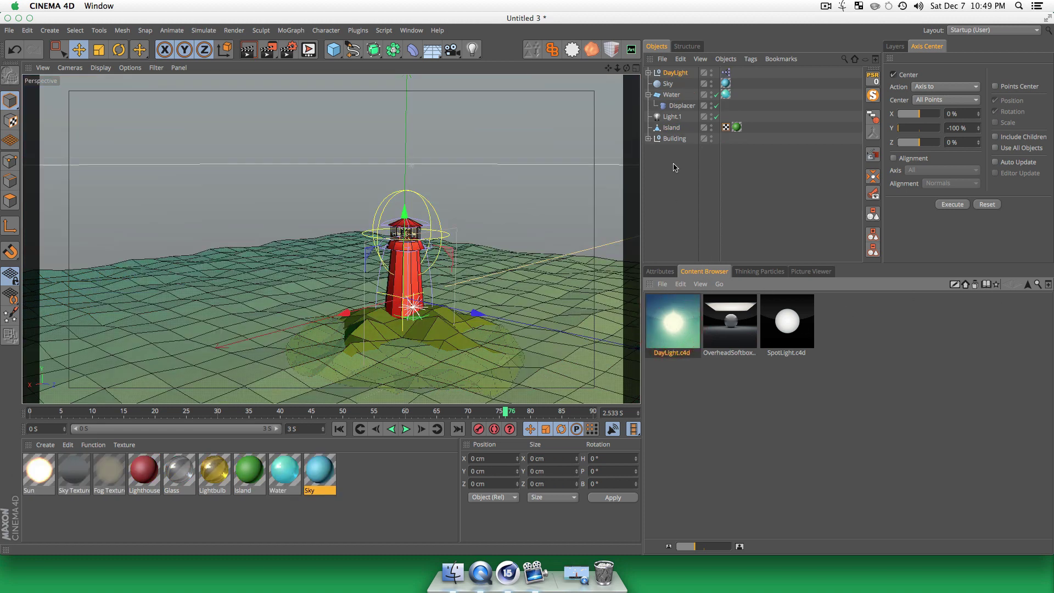
{"action": "left_click", "coordinate": [681, 72]}
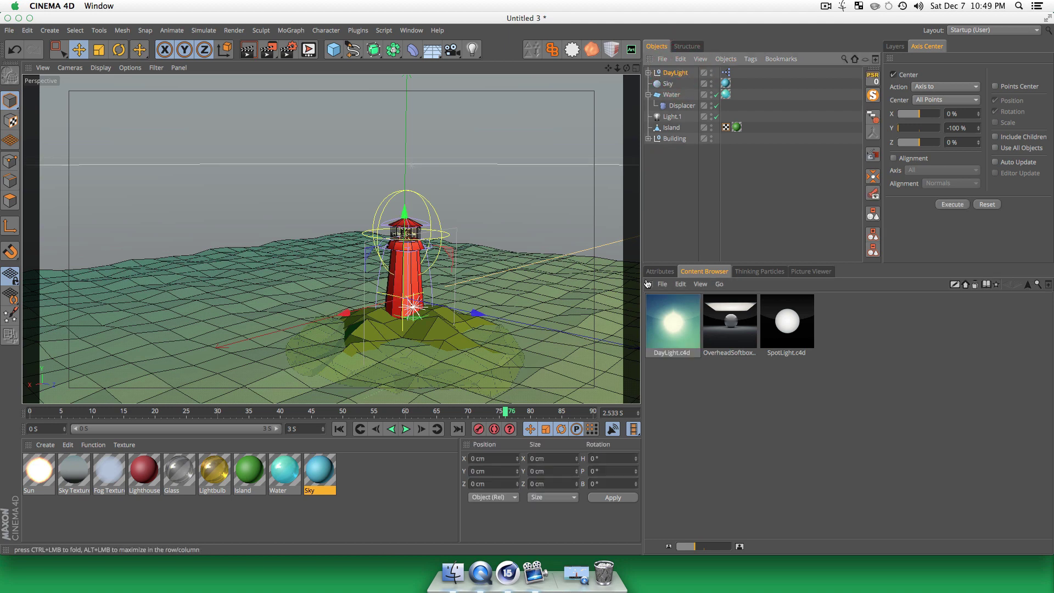
{"action": "left_click", "coordinate": [665, 271]}
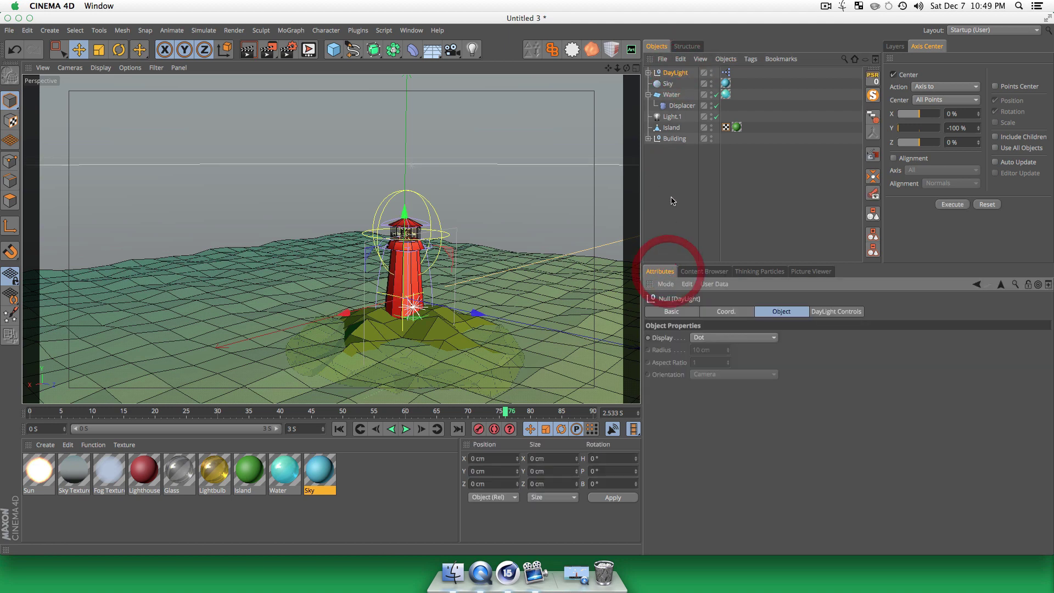
{"action": "left_click", "coordinate": [823, 314]}
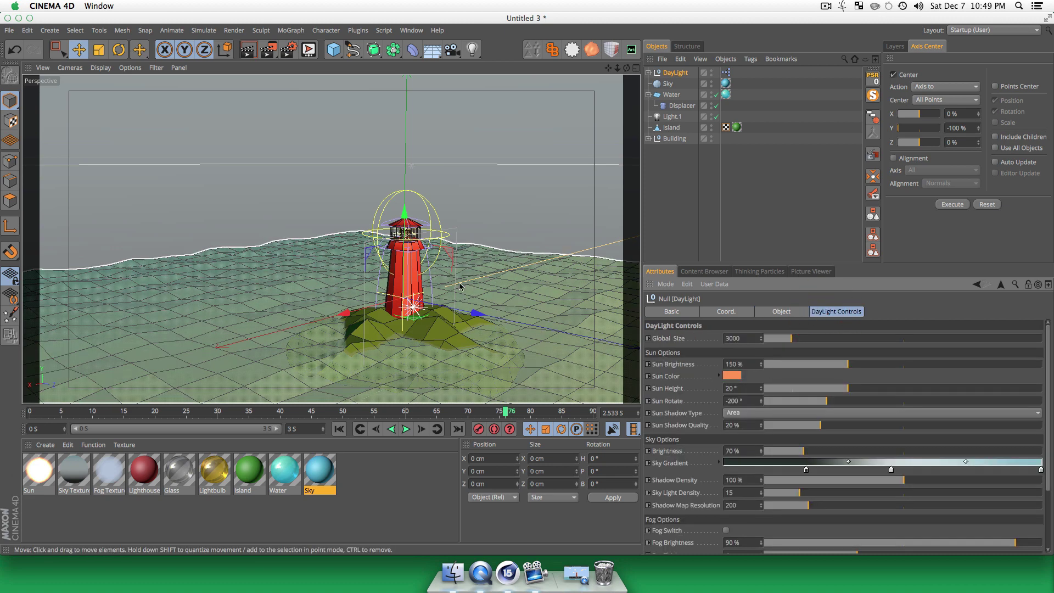
{"action": "key", "text": "super+r"}
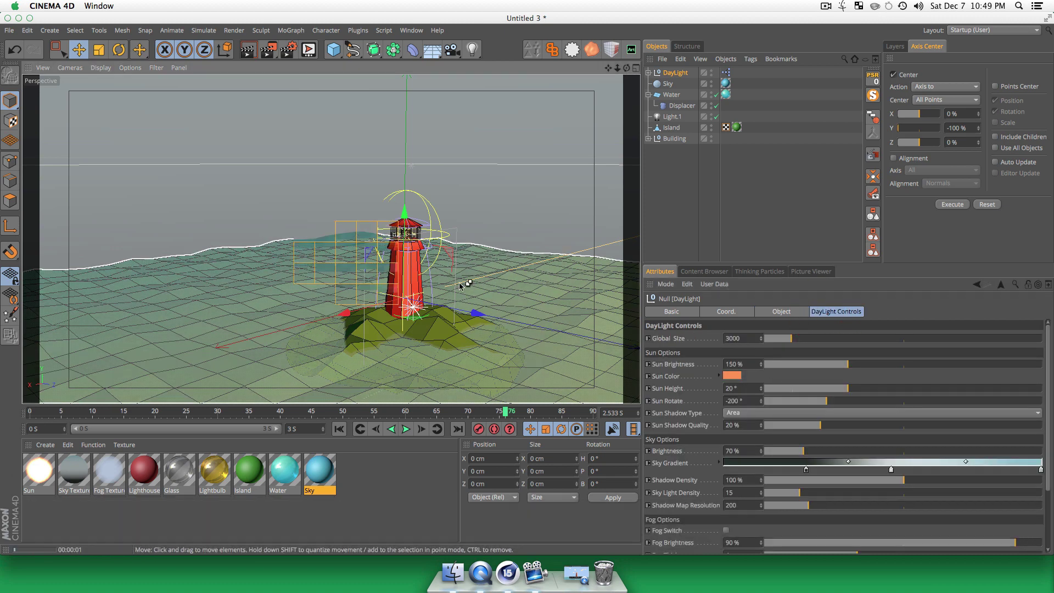
{"action": "left_click", "coordinate": [693, 164]}
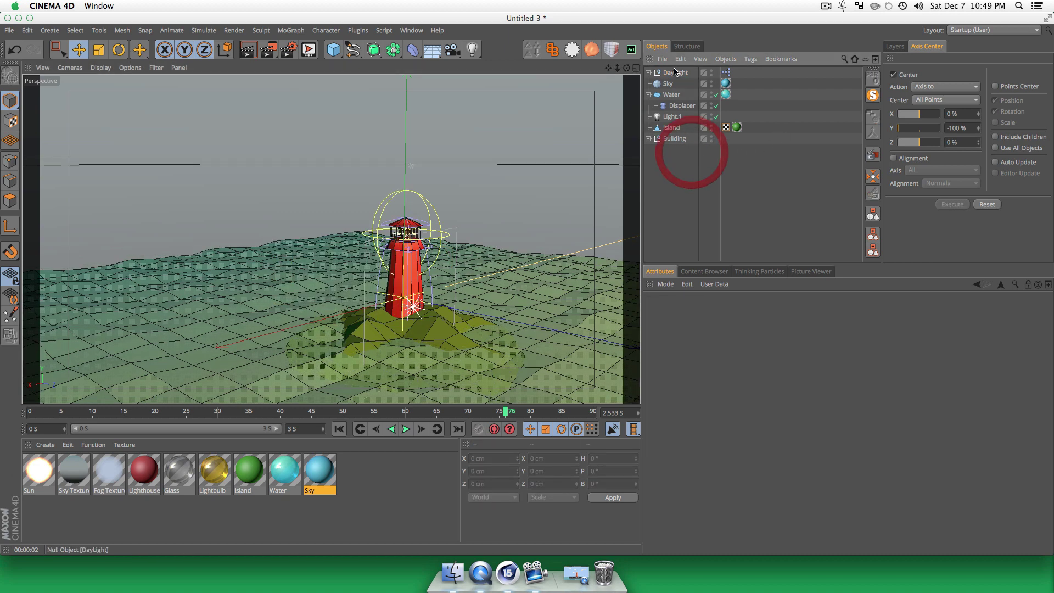
- Turn off Sky Seen By Camera for the DayLight rig and render a viewport preview
{"action": "left_click", "coordinate": [676, 73]}
{"action": "scroll", "coordinate": [700, 455], "scroll_direction": "down", "scroll_amount": 3}
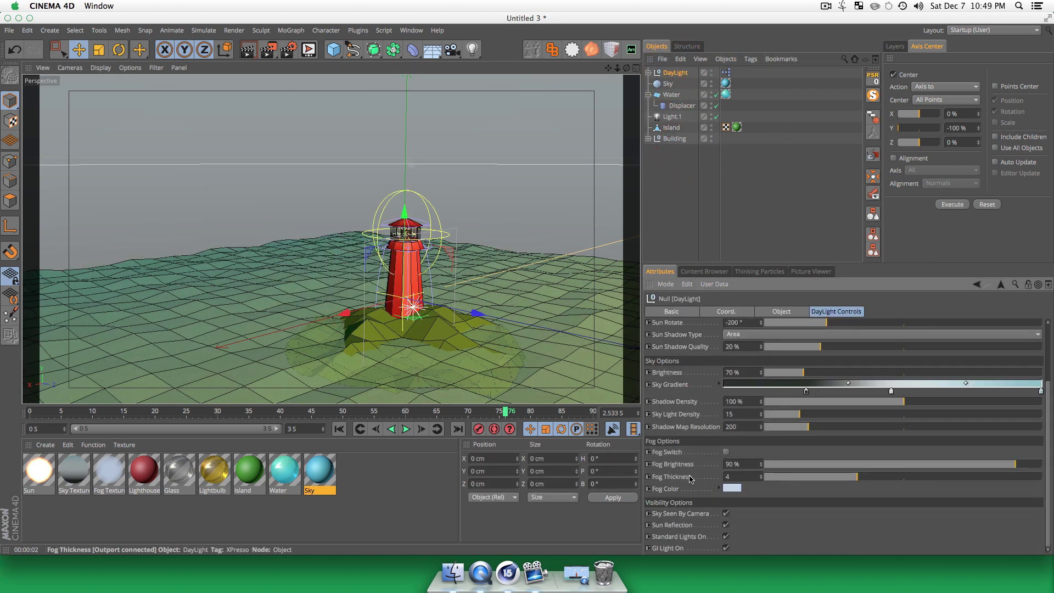
{"action": "left_click", "coordinate": [725, 513]}
{"action": "left_click", "coordinate": [670, 200]}
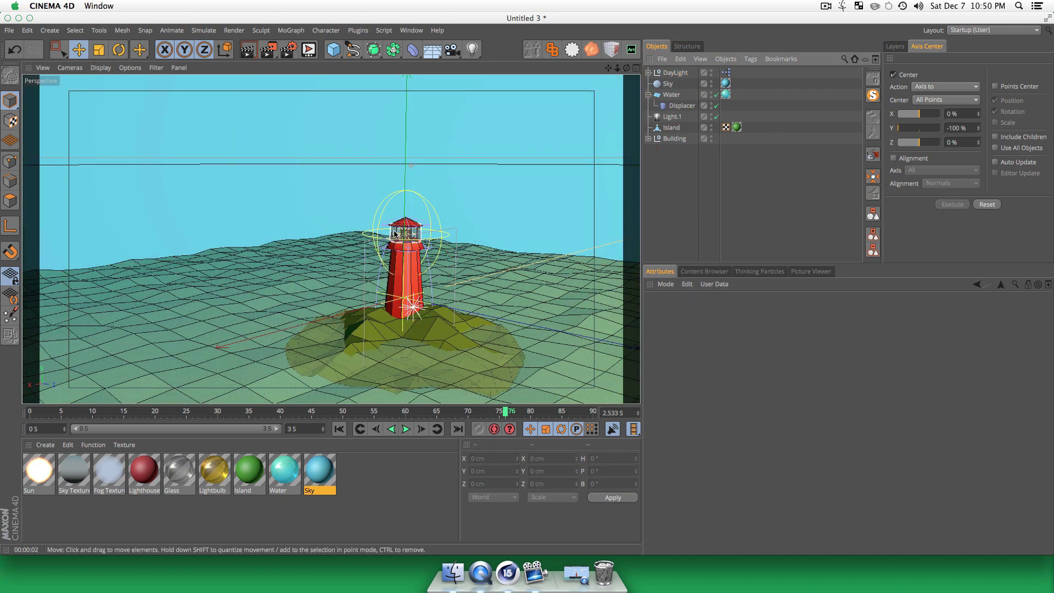
{"action": "key", "text": "super+r"}
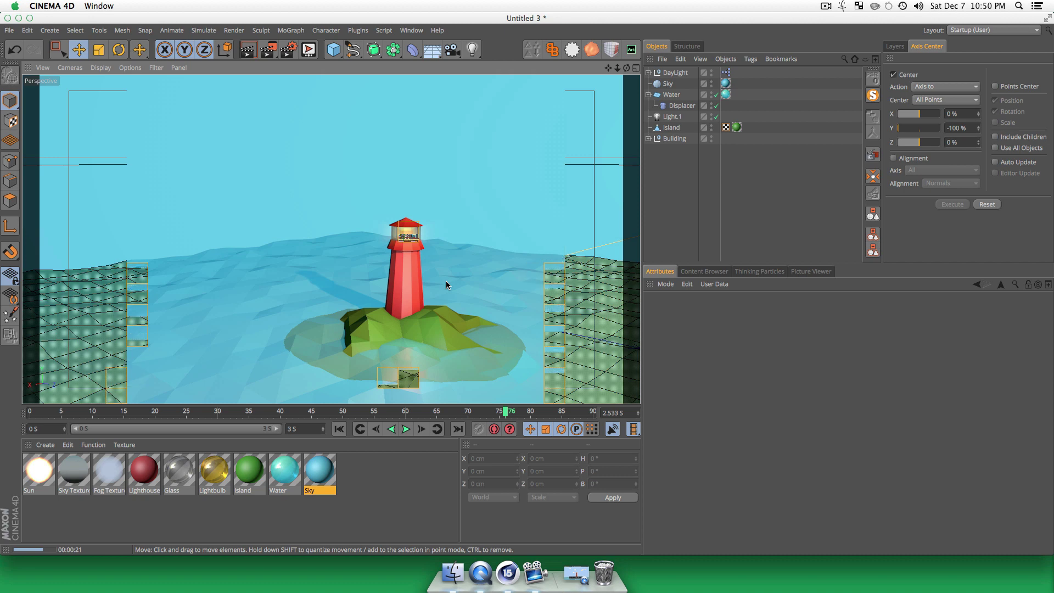
- Reduce the Water material's transparency brightness to about 56%
{"action": "left_click", "coordinate": [374, 483]}
{"action": "double_click", "coordinate": [285, 471]}
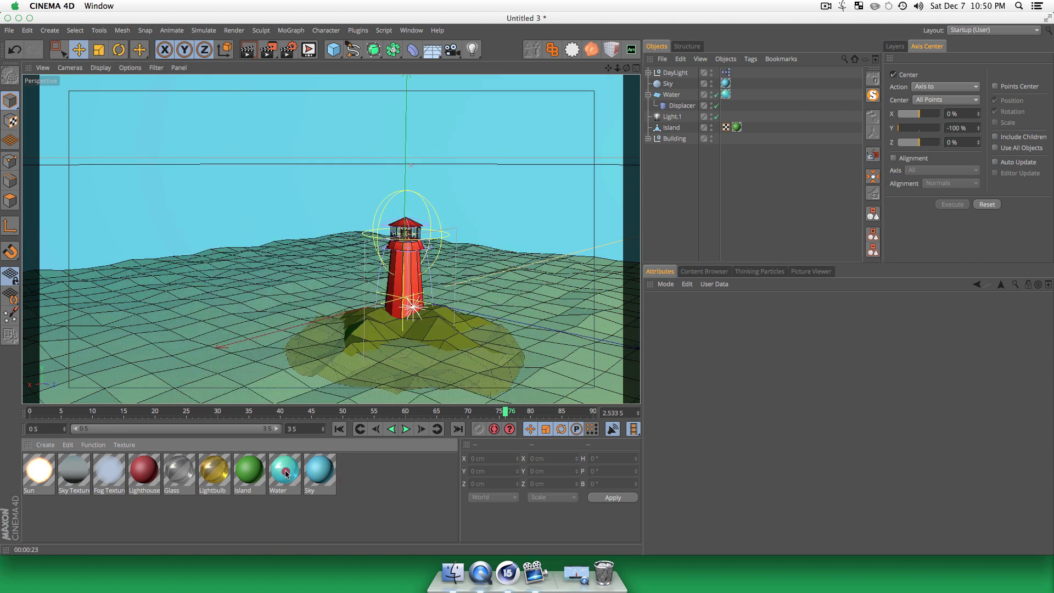
{"action": "left_click", "coordinate": [192, 229]}
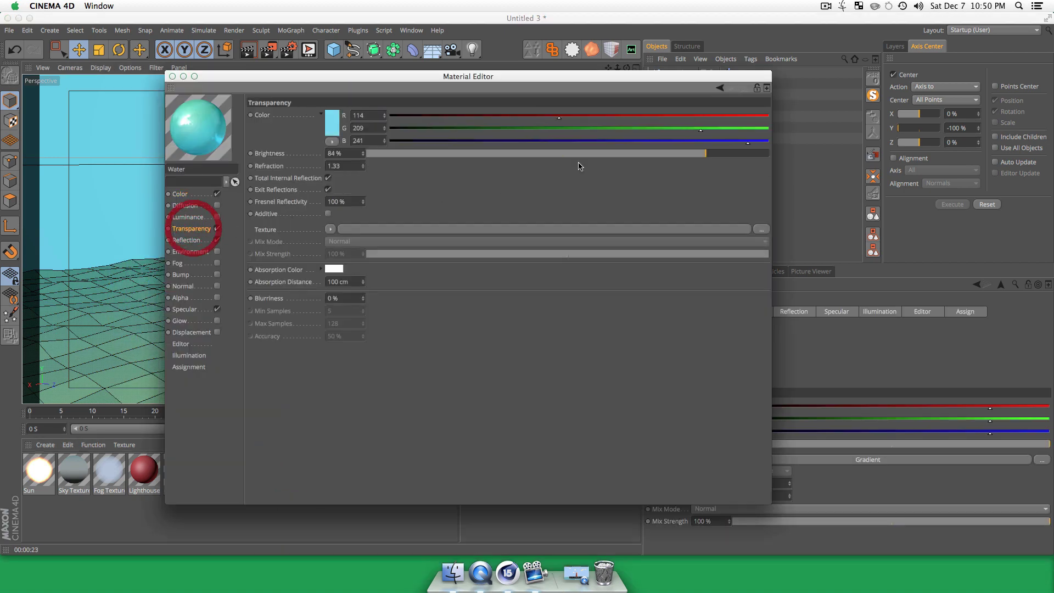
{"action": "left_click", "coordinate": [628, 154]}
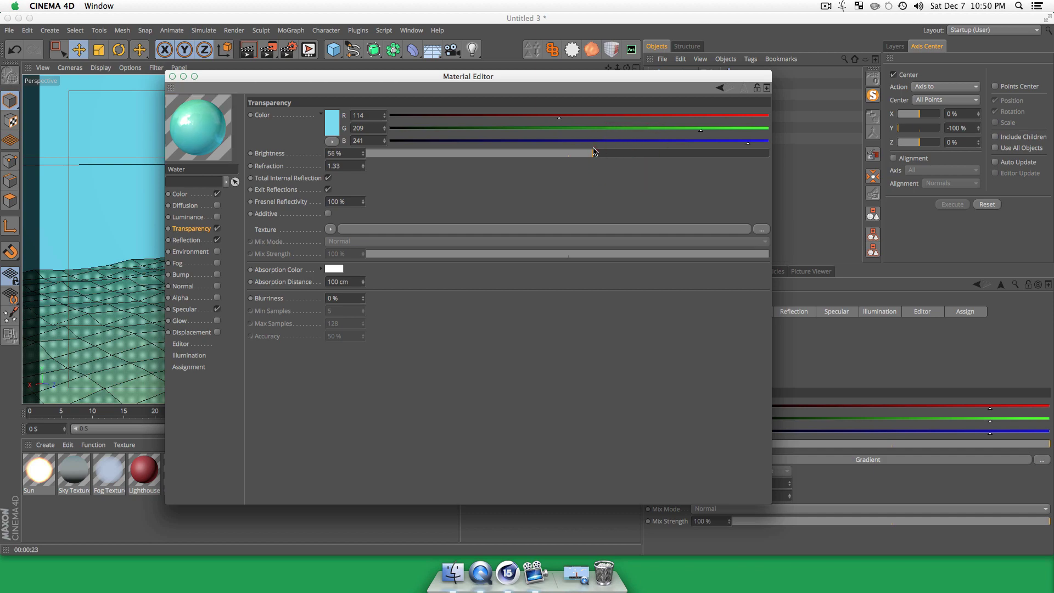
{"action": "left_click", "coordinate": [173, 77]}
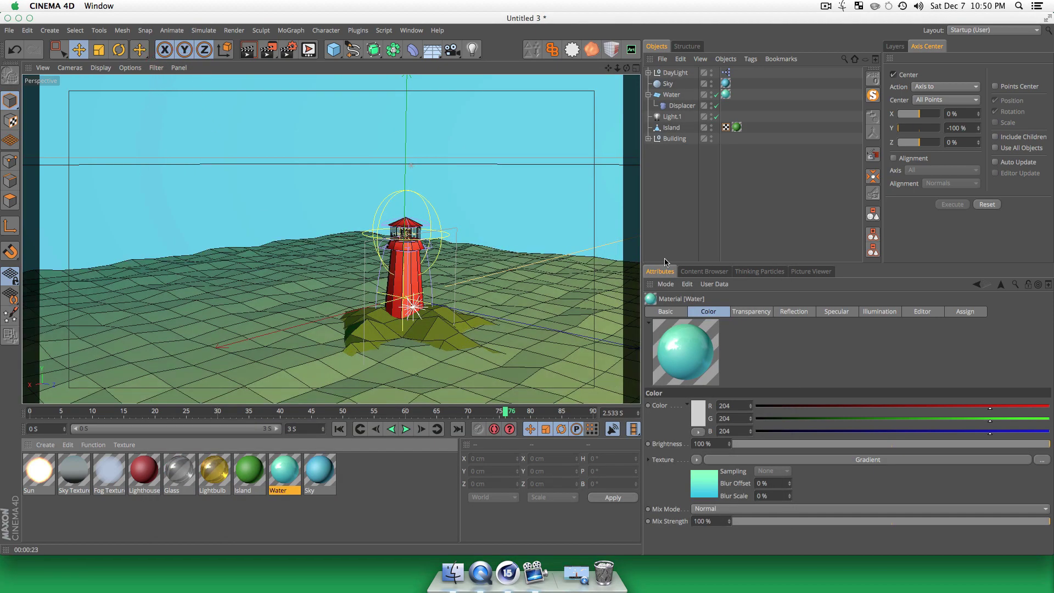
- Frame the lighthouse and island from a lower angle and render a viewport preview
{"action": "left_click", "coordinate": [682, 207]}
{"action": "key", "text": "3"}
{"action": "left_click_drag", "start_coordinate": [396, 336], "coordinate": [402, 307]}
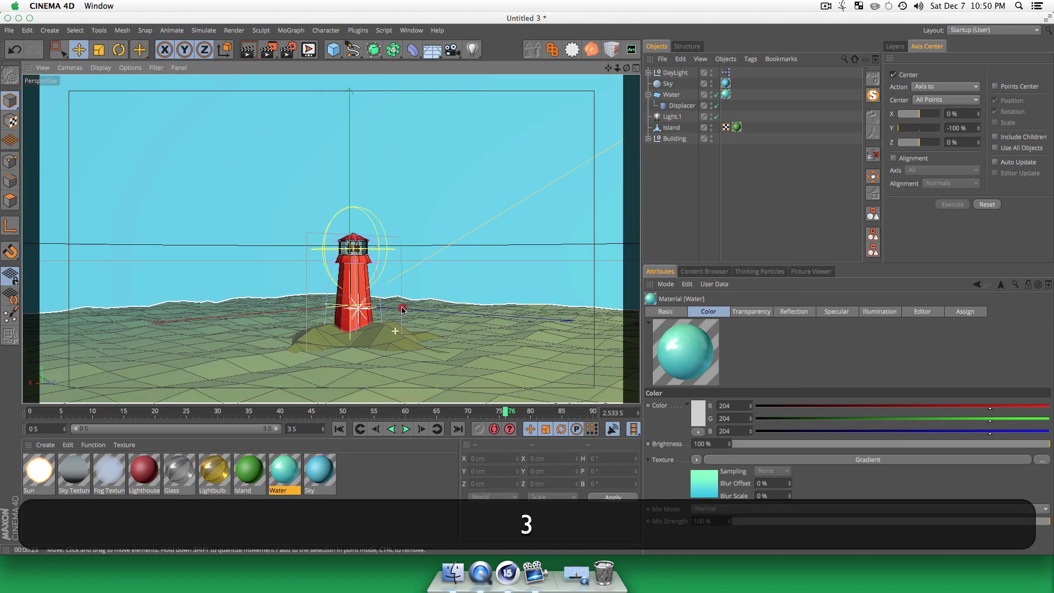
{"action": "key", "text": "super+r"}
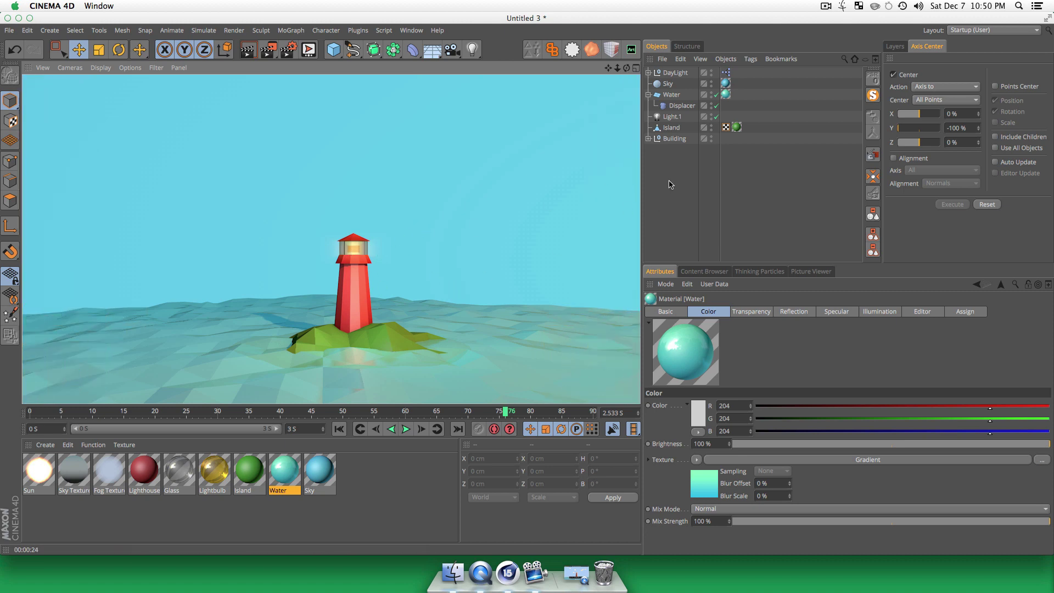
- Turn off the Color channel of the Lightbulb material and render a viewport preview
{"action": "double_click", "coordinate": [217, 471]}
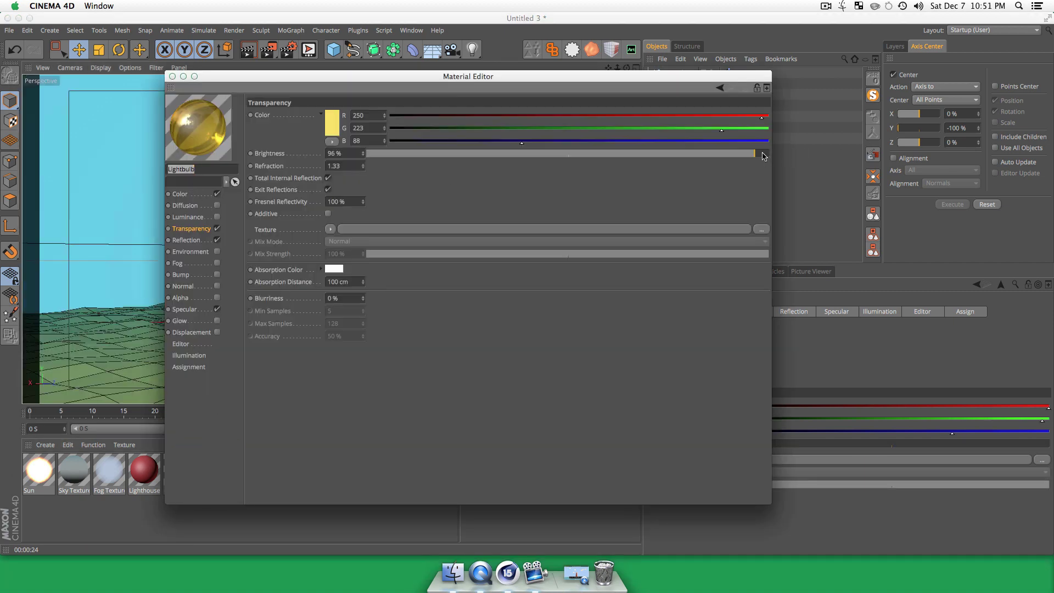
{"action": "left_click", "coordinate": [195, 198]}
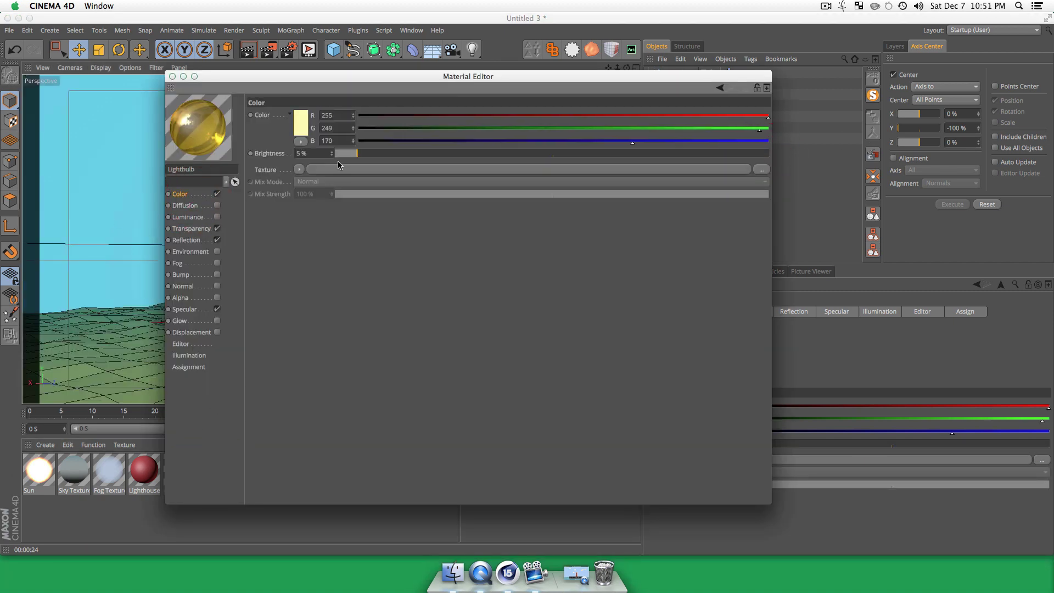
{"action": "left_click", "coordinate": [217, 195]}
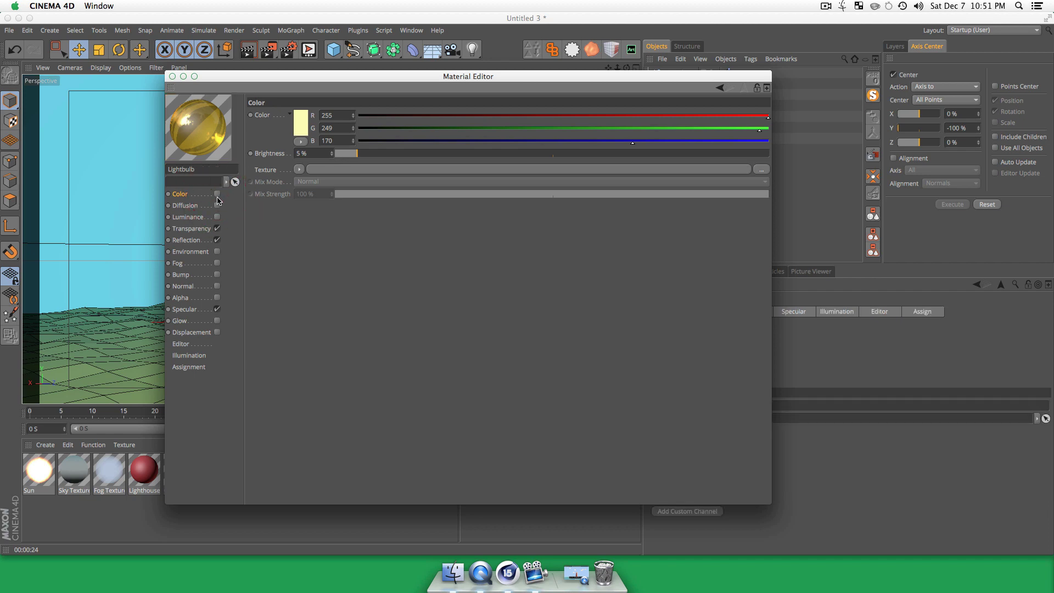
{"action": "left_click", "coordinate": [203, 240]}
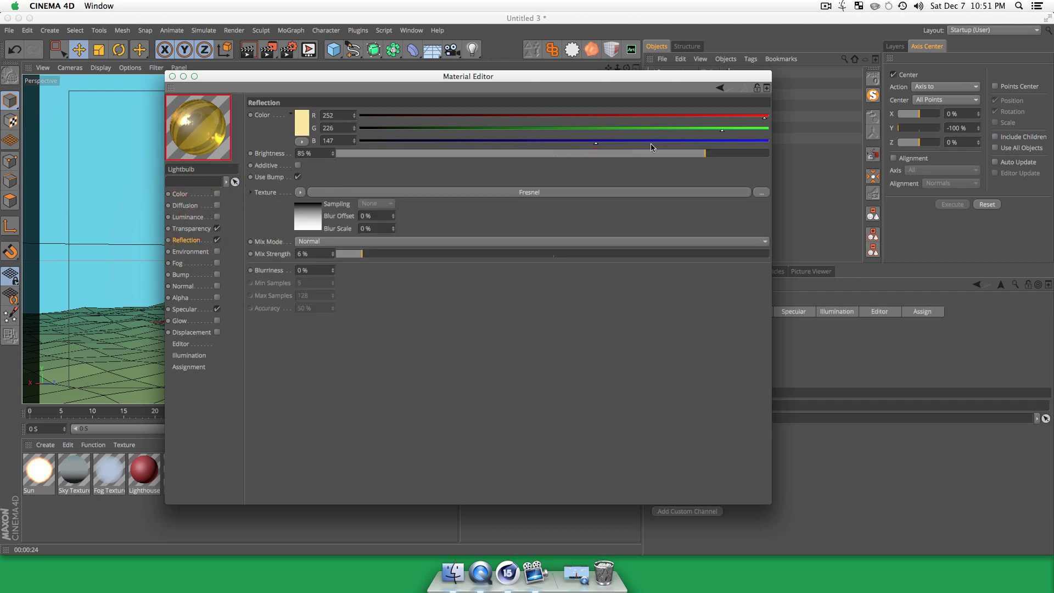
{"action": "left_click", "coordinate": [172, 77]}
{"action": "key", "text": "super+r"}
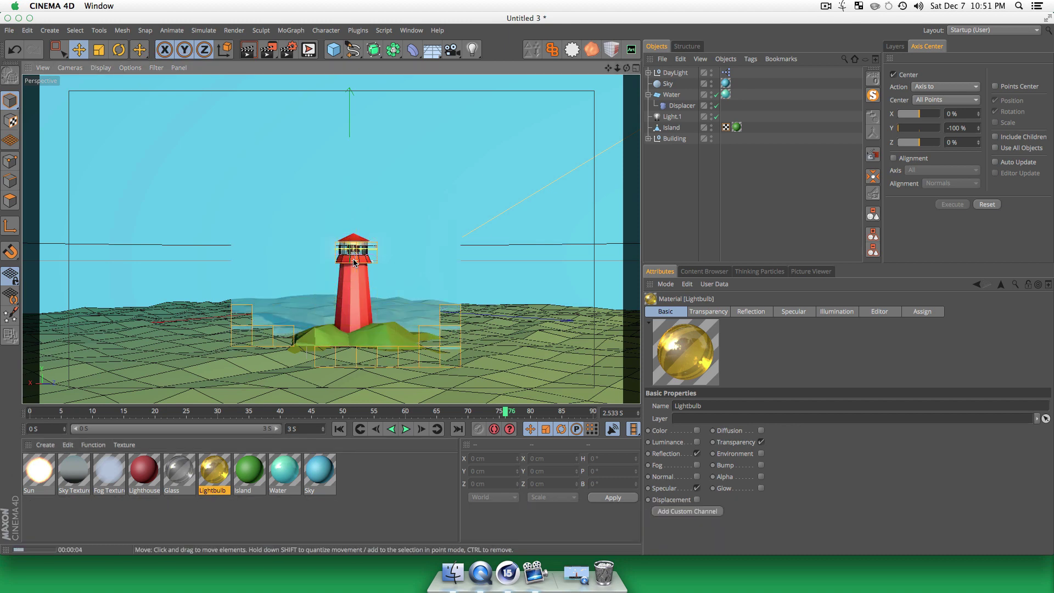
- Raise the intensity of the Light inside the Building group to about 403% and render a viewport preview
{"action": "left_click", "coordinate": [649, 138]}
{"action": "left_click", "coordinate": [677, 161]}
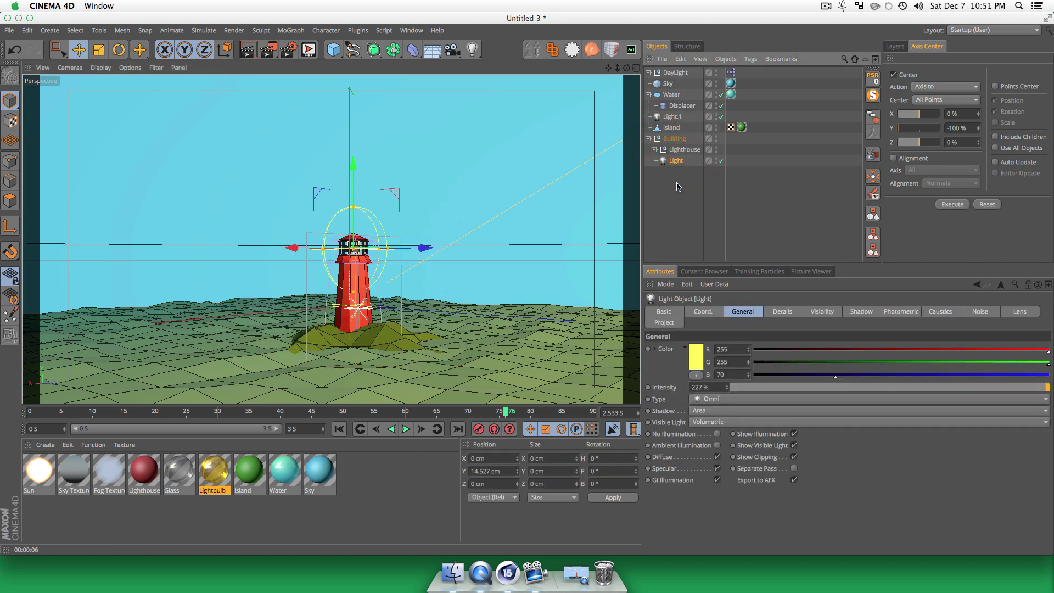
{"action": "left_click_drag", "start_coordinate": [727, 388], "coordinate": [757, 388]}
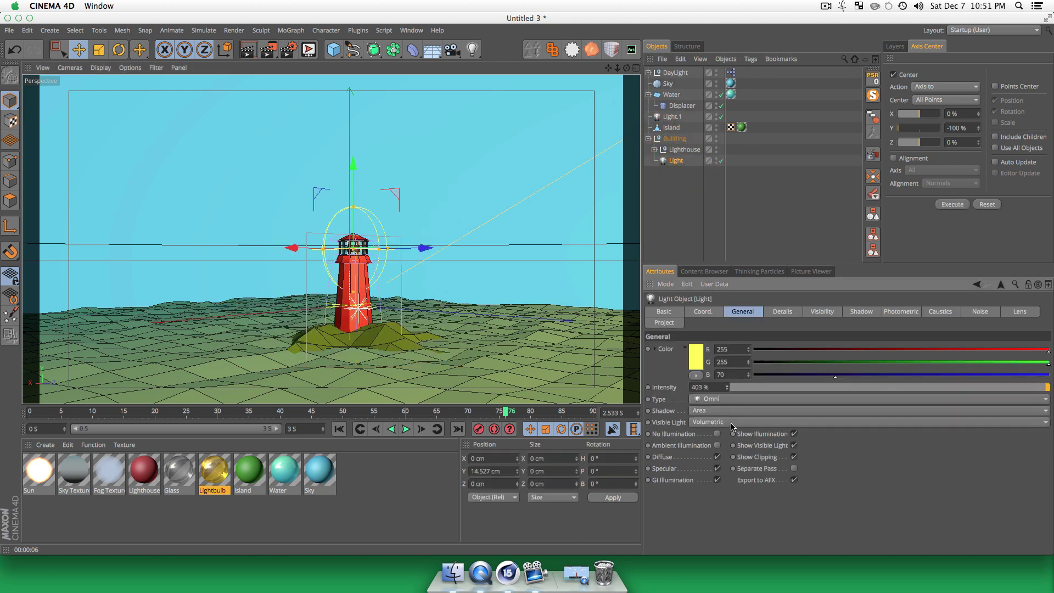
{"action": "left_click", "coordinate": [677, 197]}
{"action": "key", "text": "super+r"}
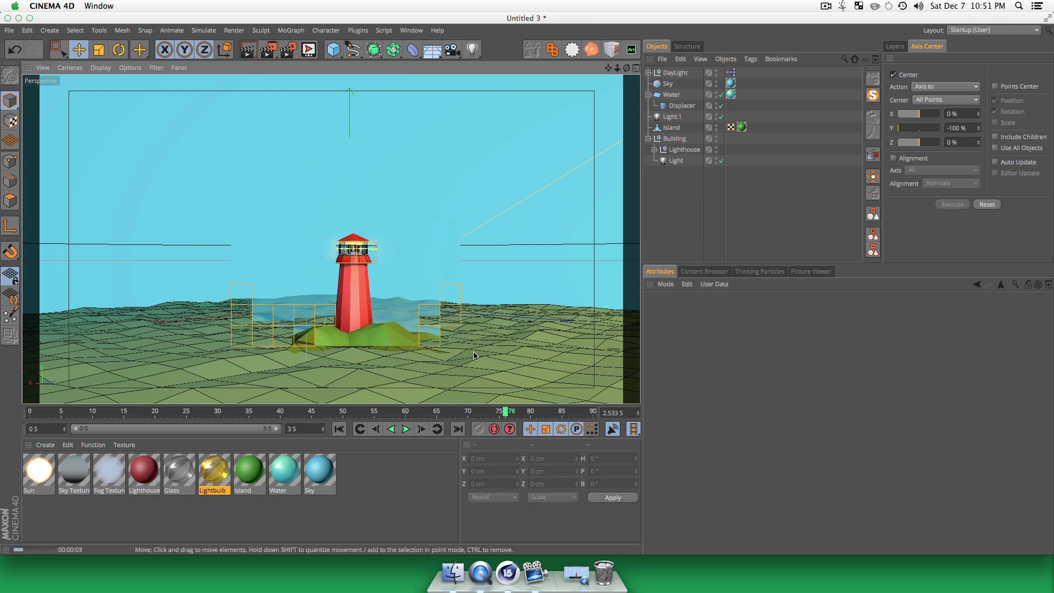
- Play the animation to check the moving water around the island from a closer, low angle
{"action": "right_click_drag", "start_coordinate": [386, 380], "coordinate": [434, 269], "text": "alt"}
{"action": "key", "text": "1"}
{"action": "left_click_drag", "start_coordinate": [434, 269], "coordinate": [416, 419]}
{"action": "key", "text": "3"}
{"action": "left_click", "coordinate": [406, 428]}
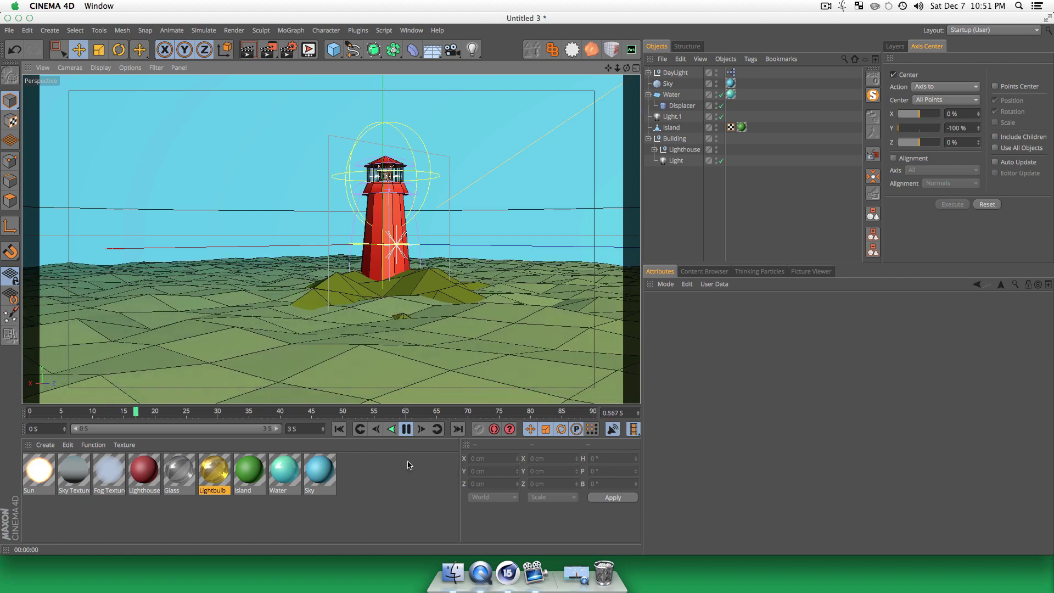
{"action": "left_click", "coordinate": [406, 428]}
- Add a Circle spline, rotate it to a pitch of -90° and scale it around the island to about 839 cm
{"action": "key", "text": "3"}
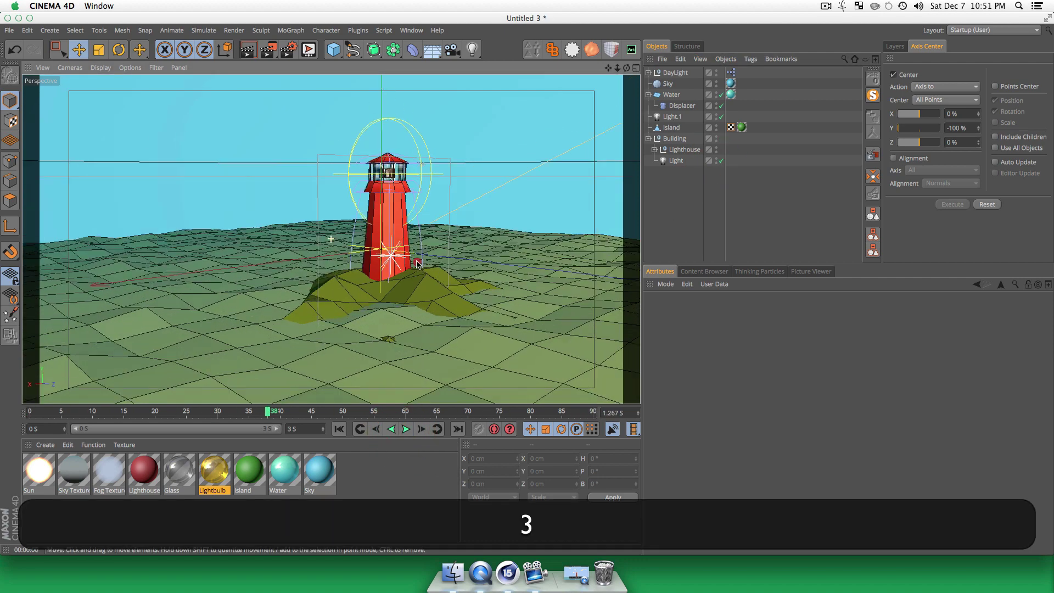
{"action": "left_click_drag", "start_coordinate": [329, 169], "coordinate": [376, 278]}
{"action": "key", "text": "1"}
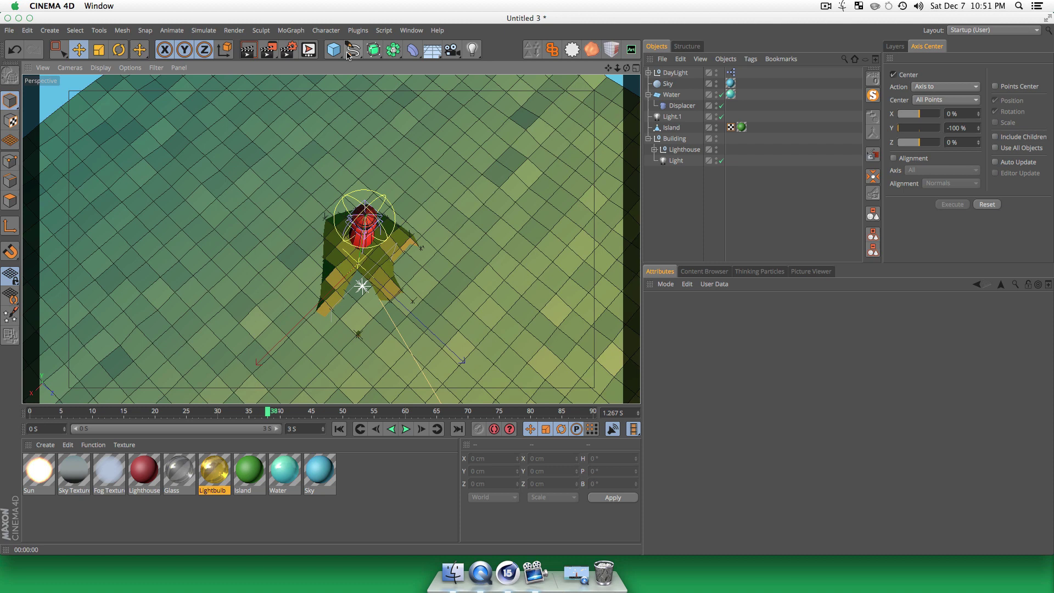
{"action": "left_click", "coordinate": [347, 54]}
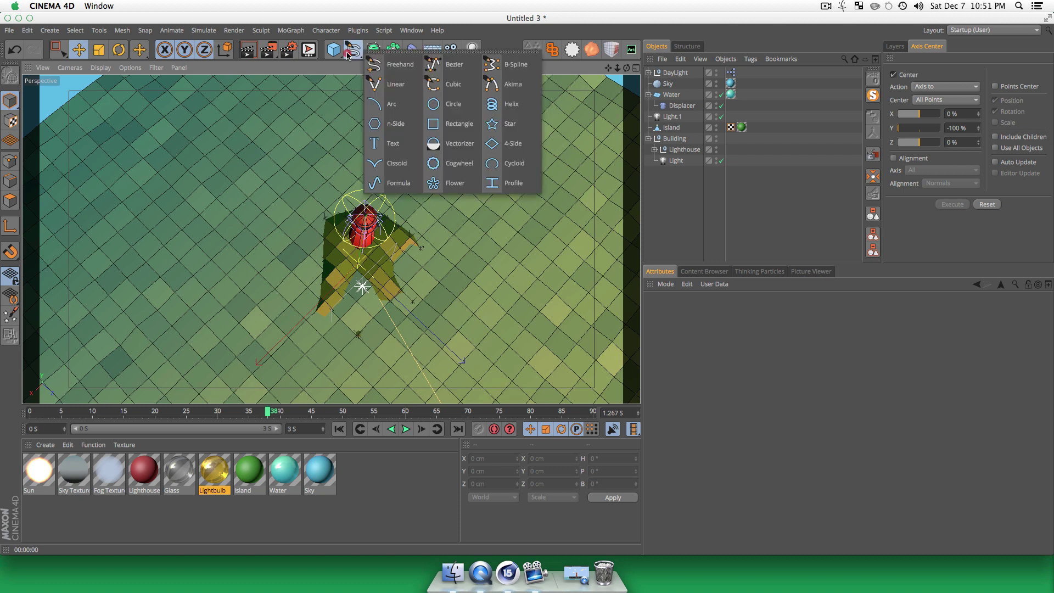
{"action": "left_click", "coordinate": [450, 106]}
{"action": "key", "text": "r"}
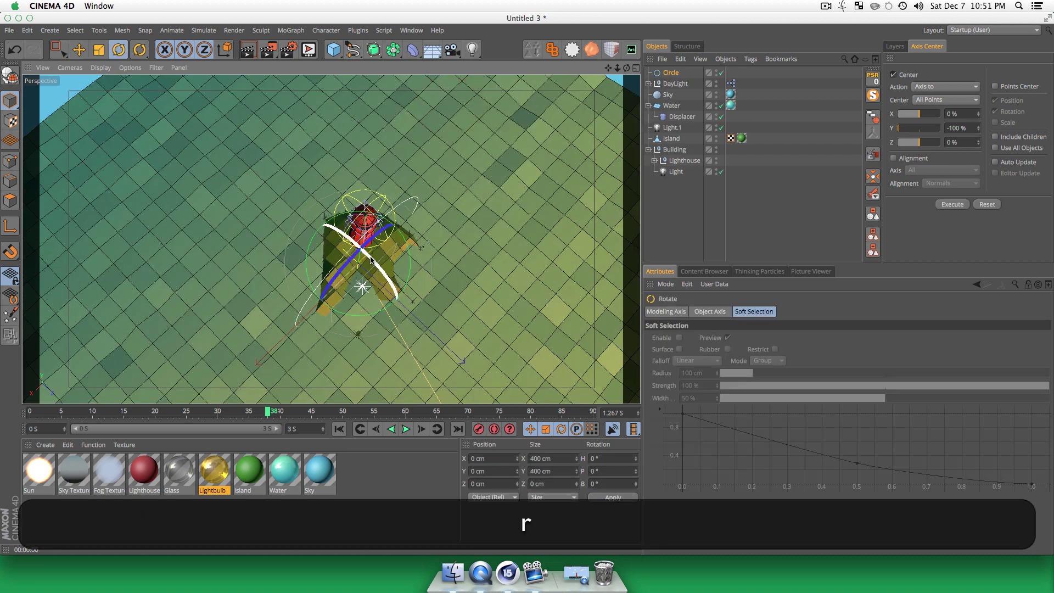
{"action": "left_click_drag", "start_coordinate": [371, 259], "coordinate": [370, 243]}
{"action": "key", "text": "t"}
{"action": "left_click_drag", "start_coordinate": [490, 170], "coordinate": [541, 165]}
- Add a camera with an Align to Spline tag and assign the Circle as its Spline Path
{"action": "key", "text": "3"}
{"action": "left_click_drag", "start_coordinate": [410, 296], "coordinate": [372, 206]}
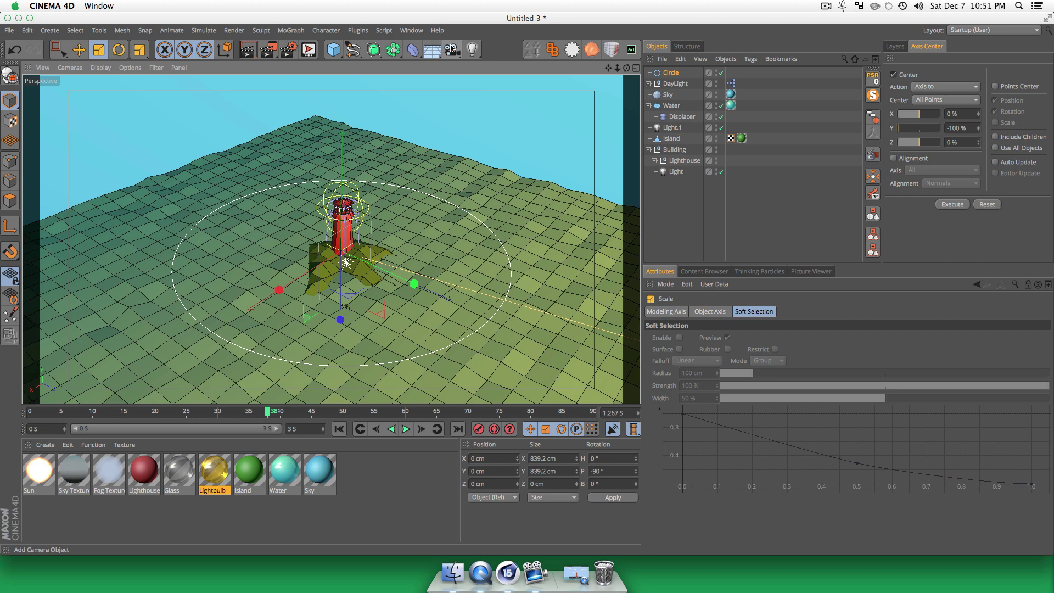
{"action": "left_click", "coordinate": [457, 49]}
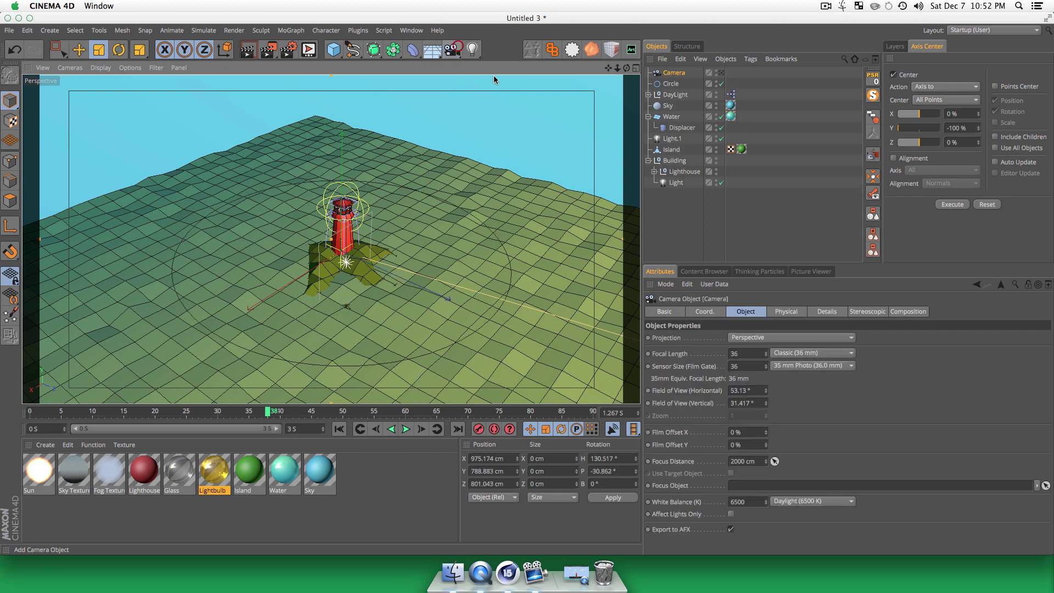
{"action": "right_click", "coordinate": [673, 73]}
{"action": "mouse_move", "coordinate": [826, 78]}
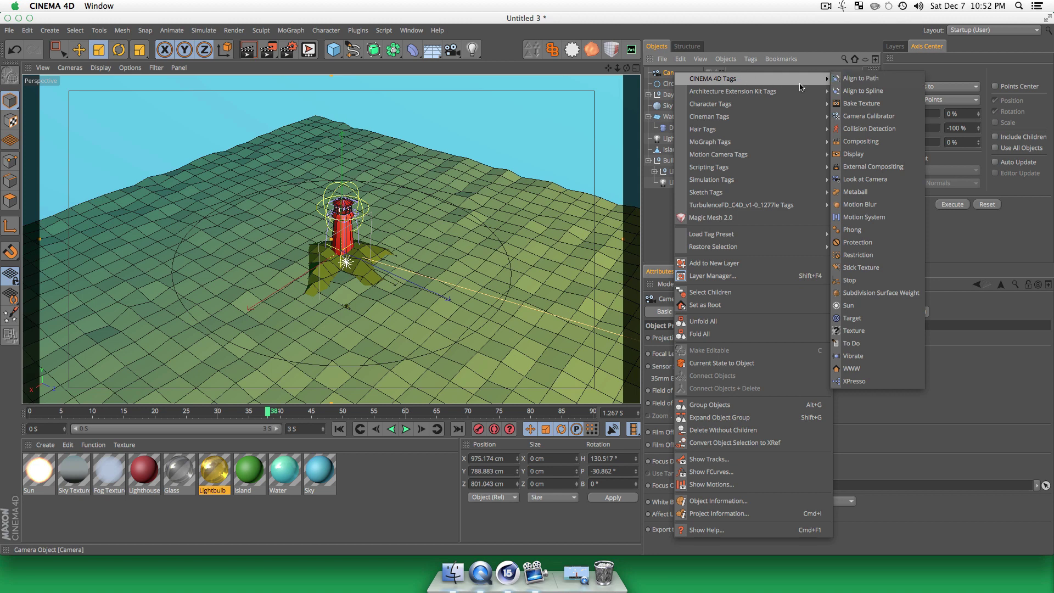
{"action": "left_click", "coordinate": [854, 91]}
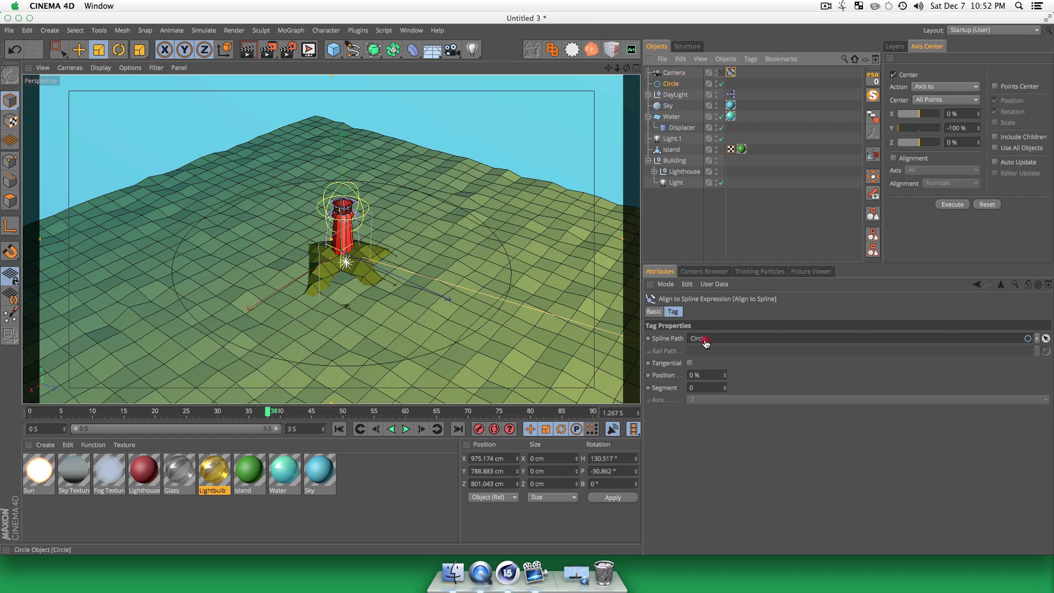
{"action": "left_click_drag", "start_coordinate": [705, 343], "coordinate": [704, 342]}
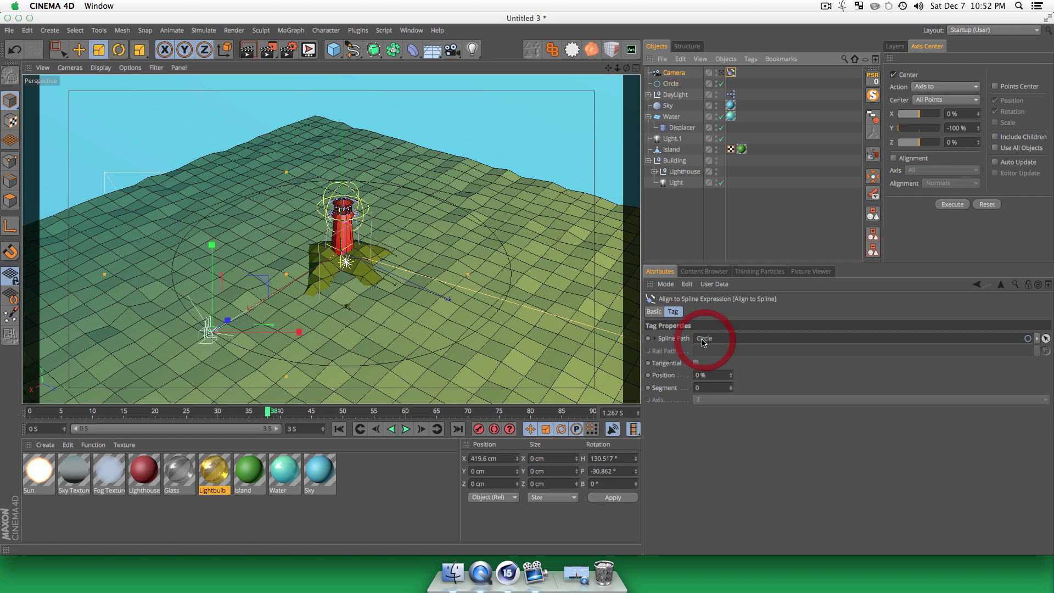
- Look through the camera, aim it at the lighthouse and slide its Align to Spline position to 100%
{"action": "left_click", "coordinate": [720, 73]}
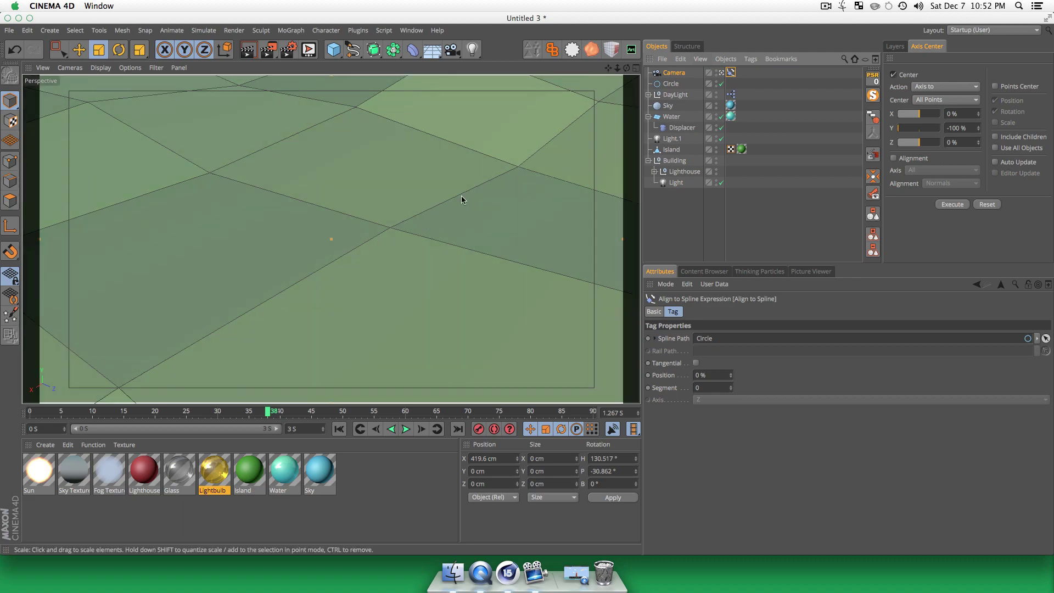
{"action": "key", "text": "3"}
{"action": "left_click_drag", "start_coordinate": [461, 199], "coordinate": [466, 156]}
{"action": "key", "text": "3"}
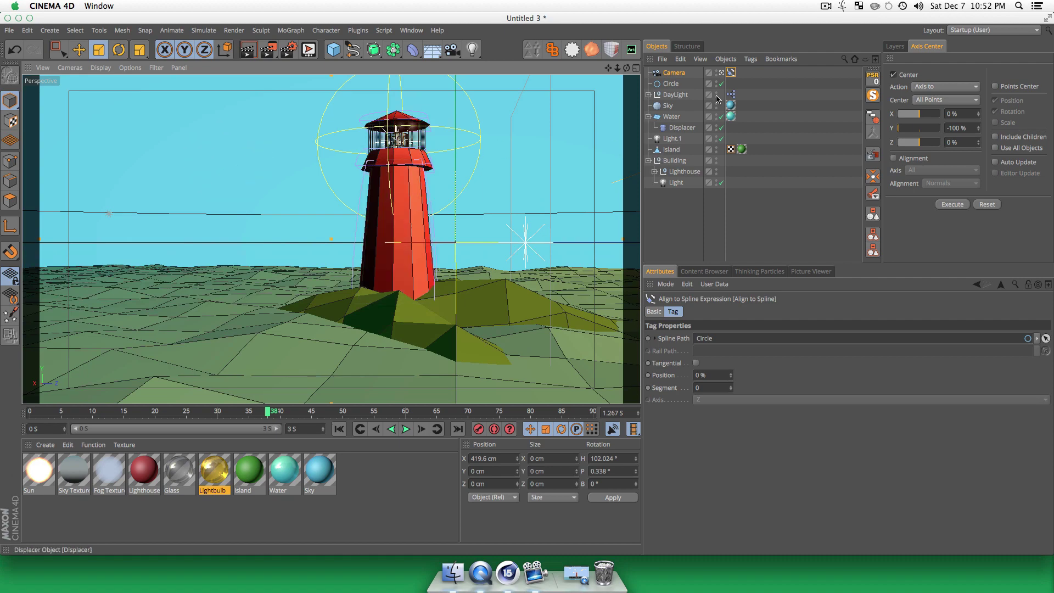
{"action": "left_click_drag", "start_coordinate": [731, 376], "coordinate": [731, 321]}
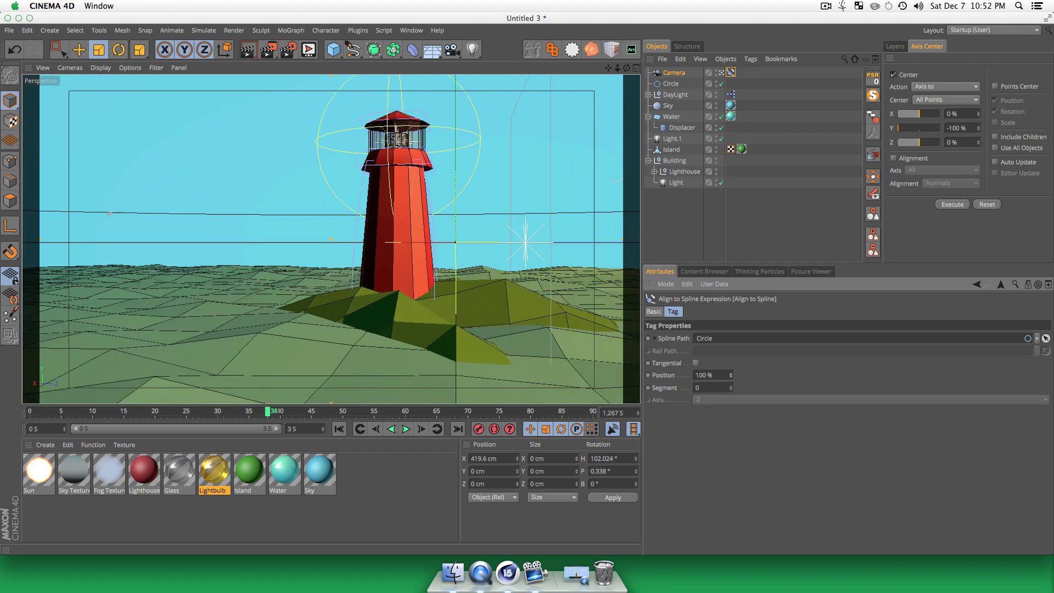
- Add a Target tag to the camera with the Building group as its target object
{"action": "left_click", "coordinate": [677, 76]}
{"action": "right_click", "coordinate": [677, 76]}
{"action": "mouse_move", "coordinate": [713, 82]}
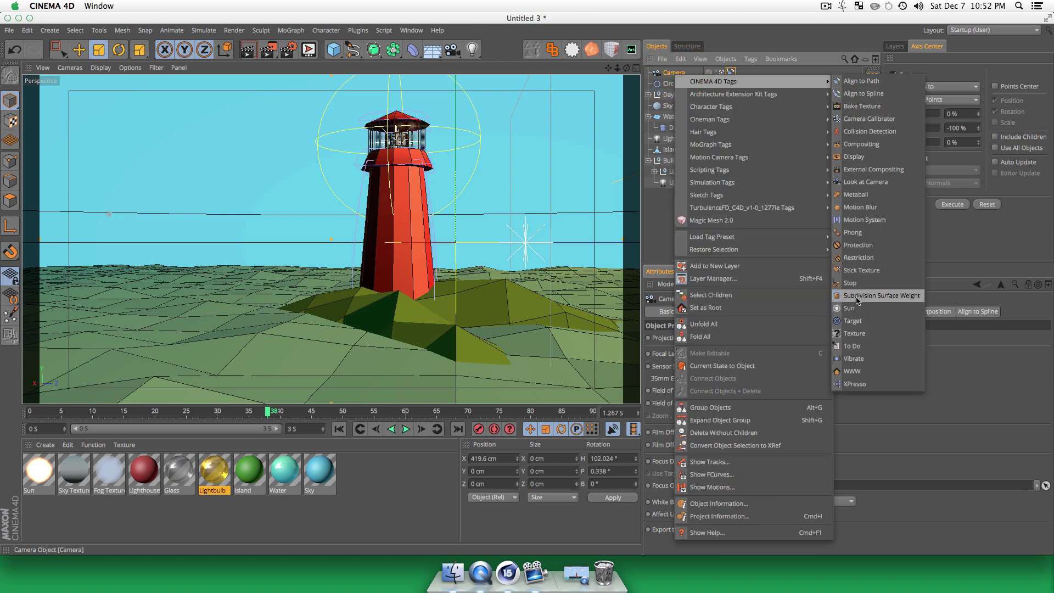
{"action": "left_click", "coordinate": [852, 321]}
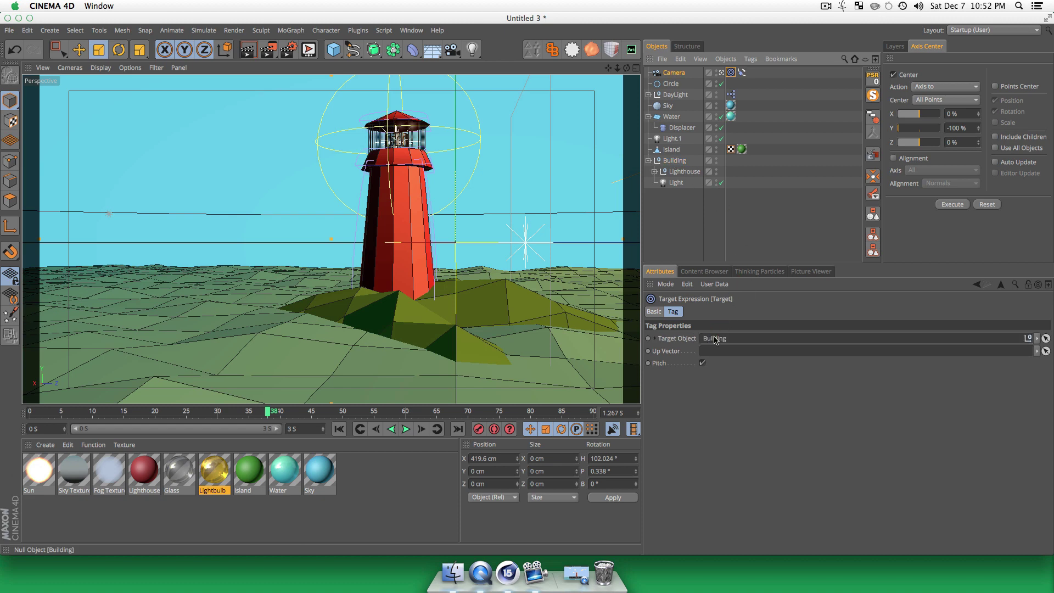
- Slide the camera along the circle to an Align to Spline position of about 54%
{"action": "left_click", "coordinate": [678, 74]}
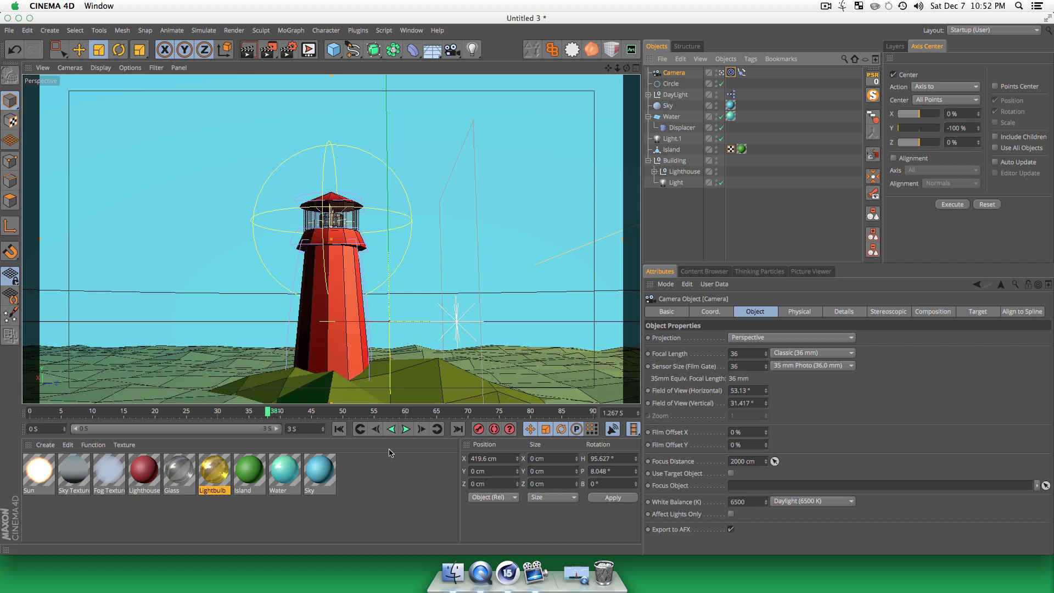
{"action": "left_click", "coordinate": [741, 72]}
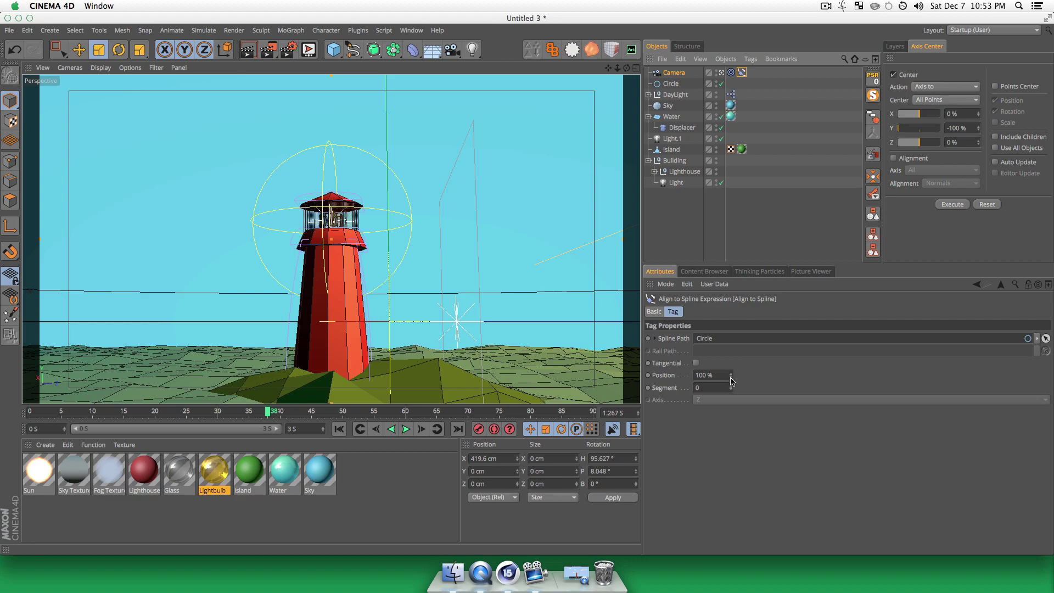
{"action": "left_click_drag", "start_coordinate": [731, 377], "coordinate": [680, 383]}
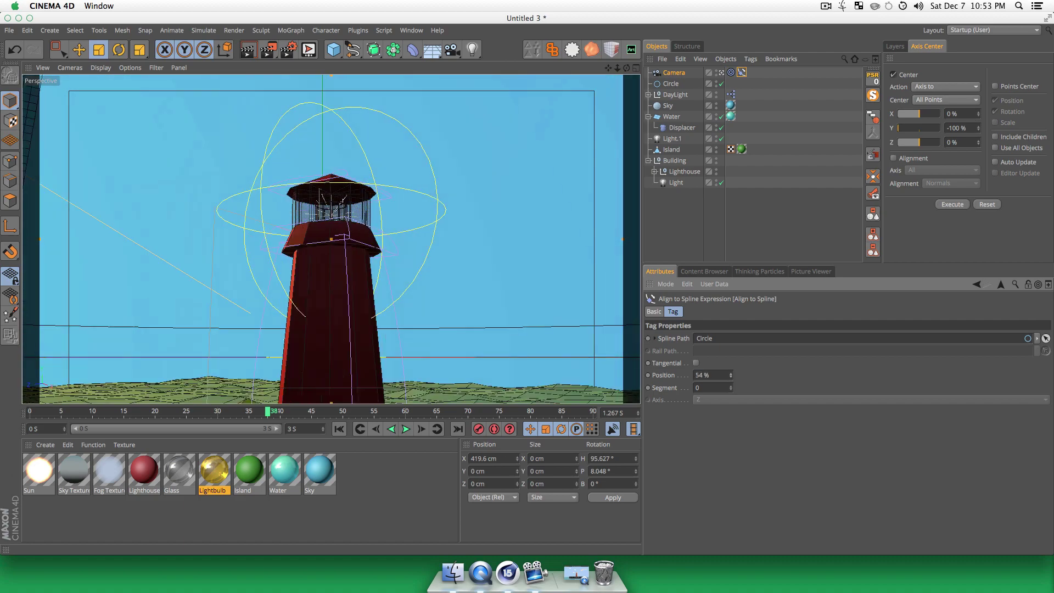
- Group the Island and Building objects together under one null
{"action": "left_click", "coordinate": [697, 215]}
{"action": "left_click", "coordinate": [670, 151]}
{"action": "left_click", "coordinate": [676, 161], "text": "shift"}
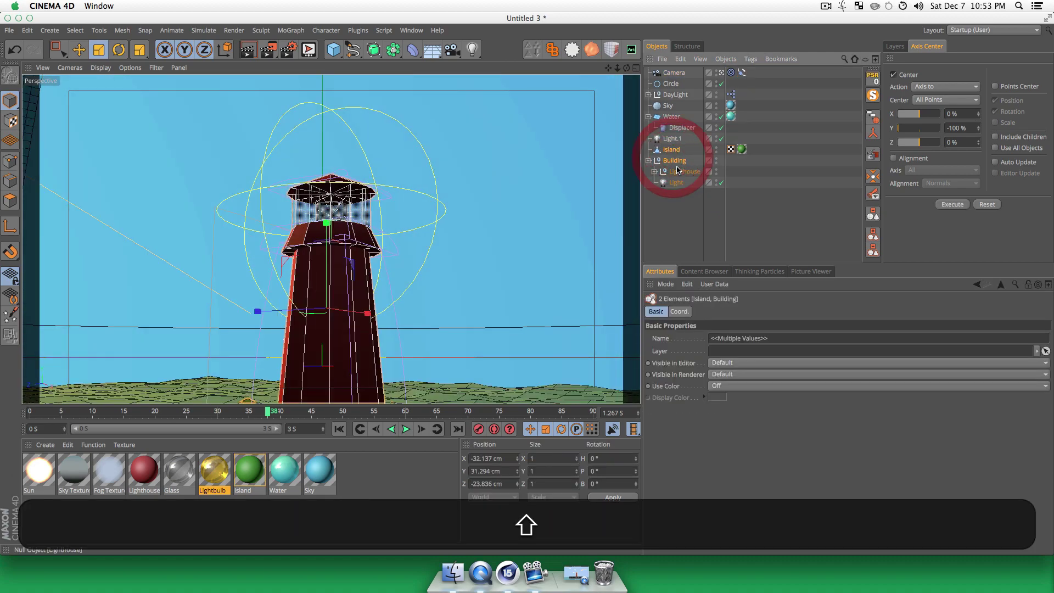
{"action": "key", "text": "alt+g"}
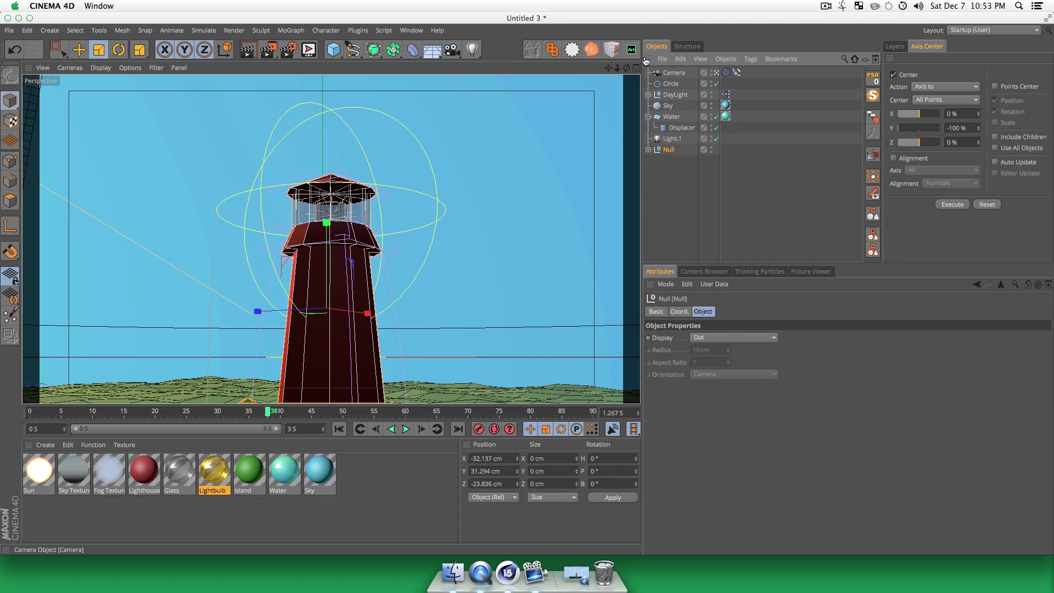
- Change the target object of the camera's Target tag to the Null group holding the island and building
{"action": "left_click", "coordinate": [672, 73]}
{"action": "left_click", "coordinate": [725, 73]}
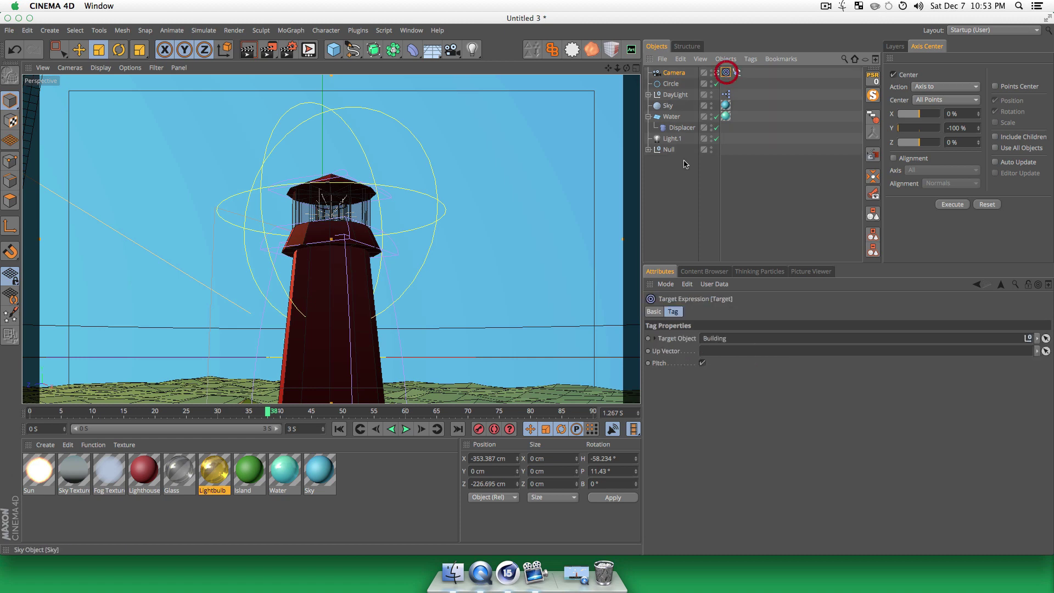
{"action": "left_click_drag", "start_coordinate": [714, 341], "coordinate": [714, 342]}
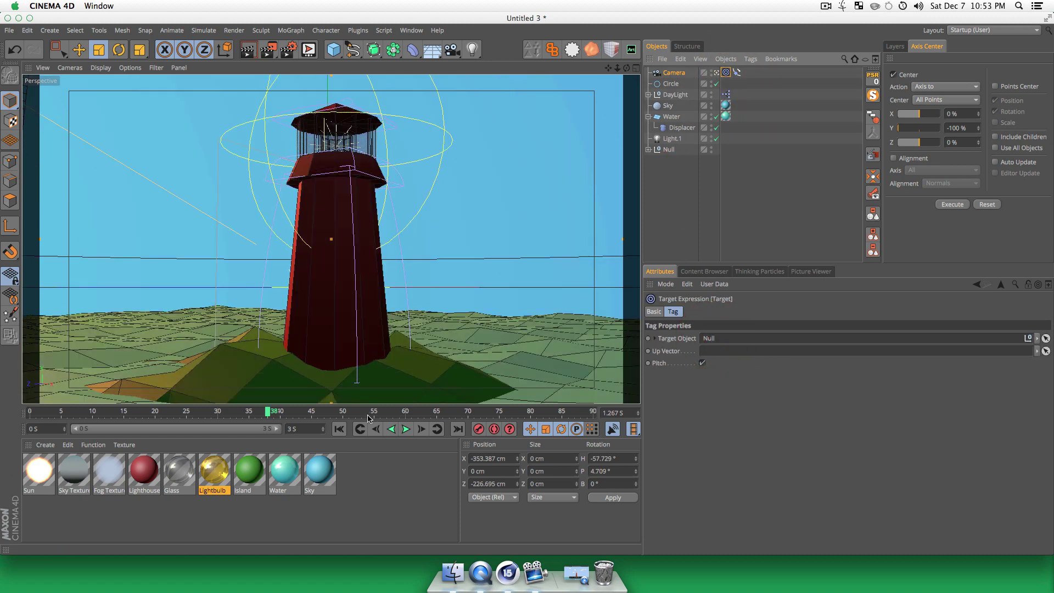
- Set the camera's Align to Spline position to 0% and keyframe it at frame 0
{"action": "left_click", "coordinate": [736, 73]}
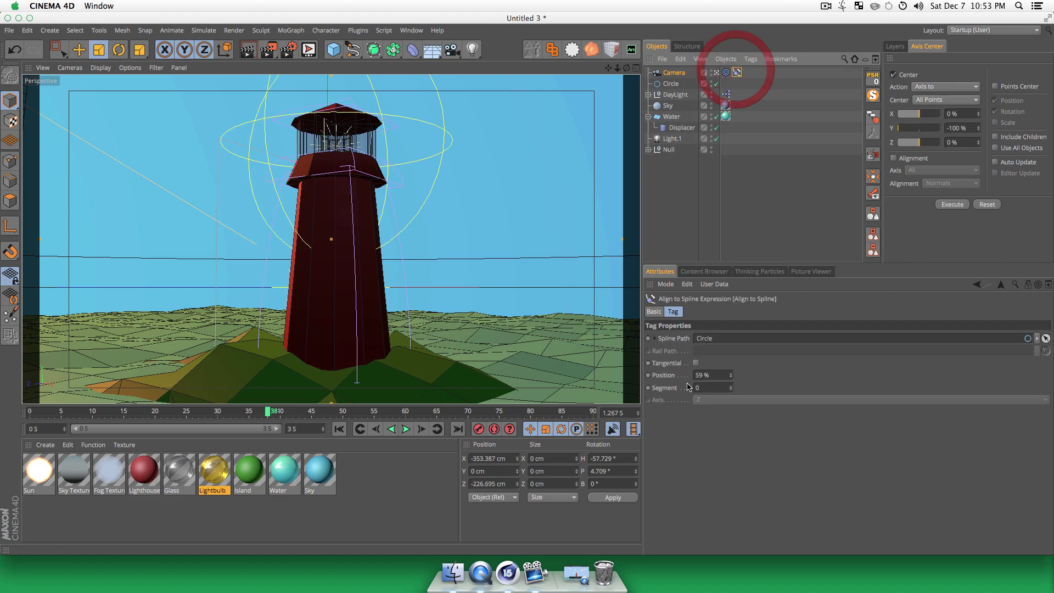
{"action": "mouse_move", "coordinate": [732, 379]}
{"action": "left_mouse_down"}
{"action": "mouse_move", "coordinate": [753, 357]}
{"action": "mouse_move", "coordinate": [730, 384]}
{"action": "mouse_move", "coordinate": [730, 412]}
{"action": "mouse_move", "coordinate": [730, 378]}
{"action": "mouse_move", "coordinate": [730, 390]}
{"action": "left_mouse_up"}
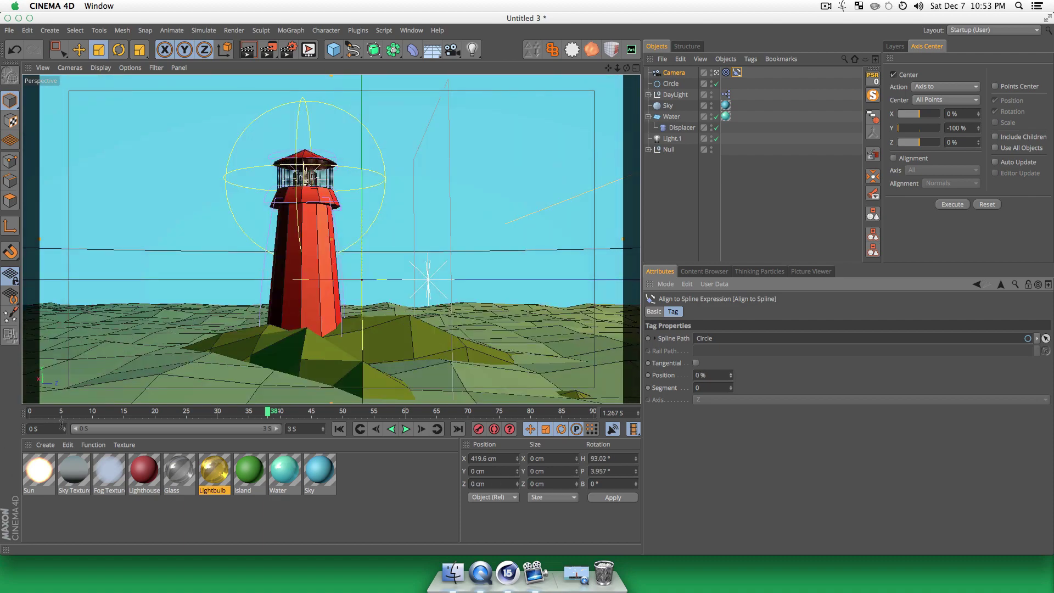
{"action": "left_click_drag", "start_coordinate": [62, 413], "coordinate": [24, 417]}
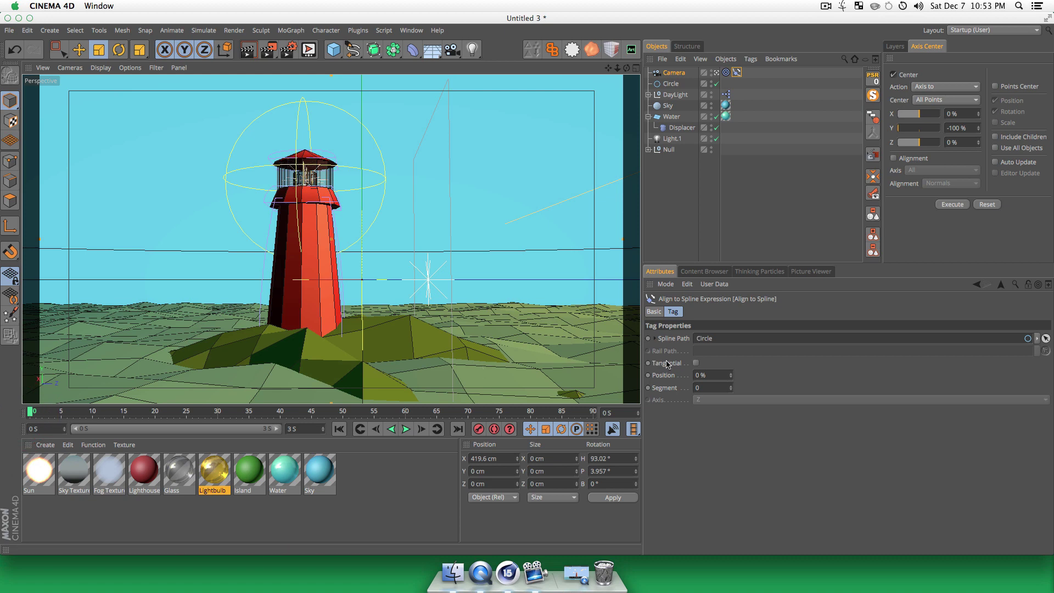
{"action": "key", "text": "super"}
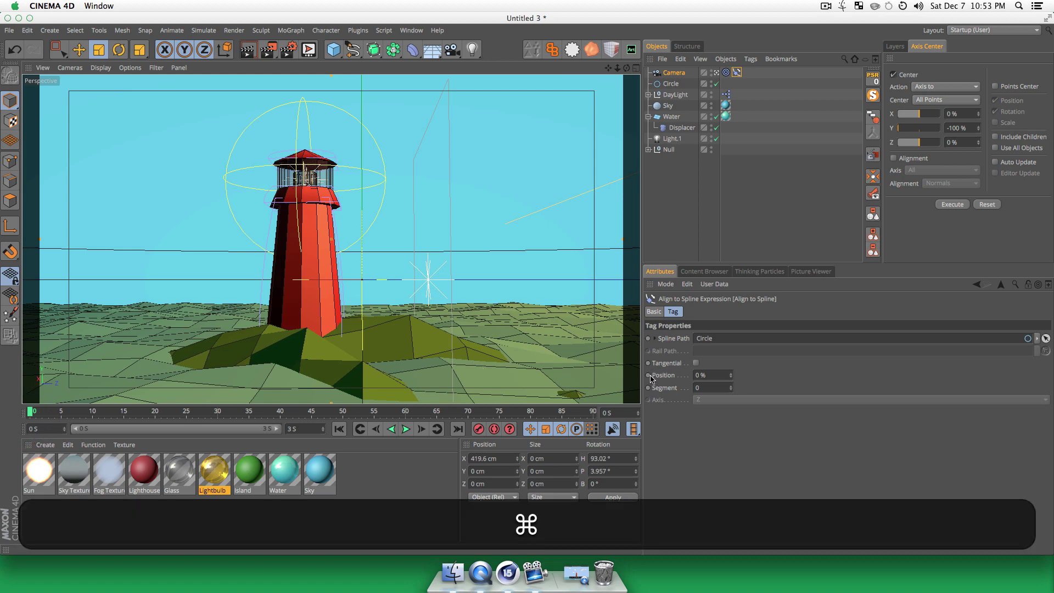
{"action": "left_click", "coordinate": [648, 375], "text": "super"}
- Keyframe the camera's Align to Spline position at 100% on frame 90, the end of the timeline
{"action": "left_click_drag", "start_coordinate": [31, 412], "coordinate": [613, 409]}
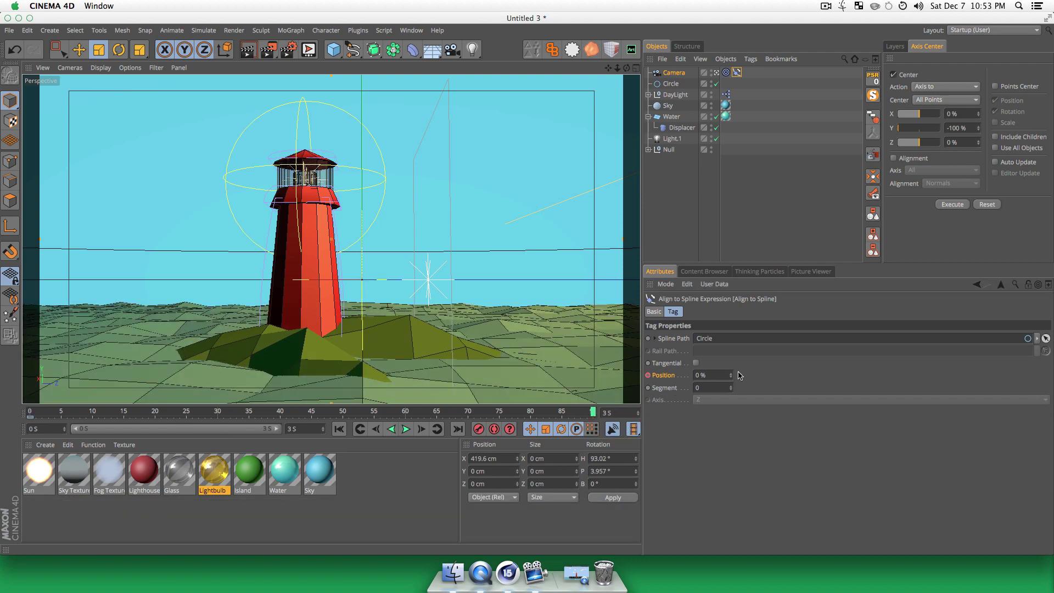
{"action": "left_click_drag", "start_coordinate": [730, 378], "coordinate": [730, 351]}
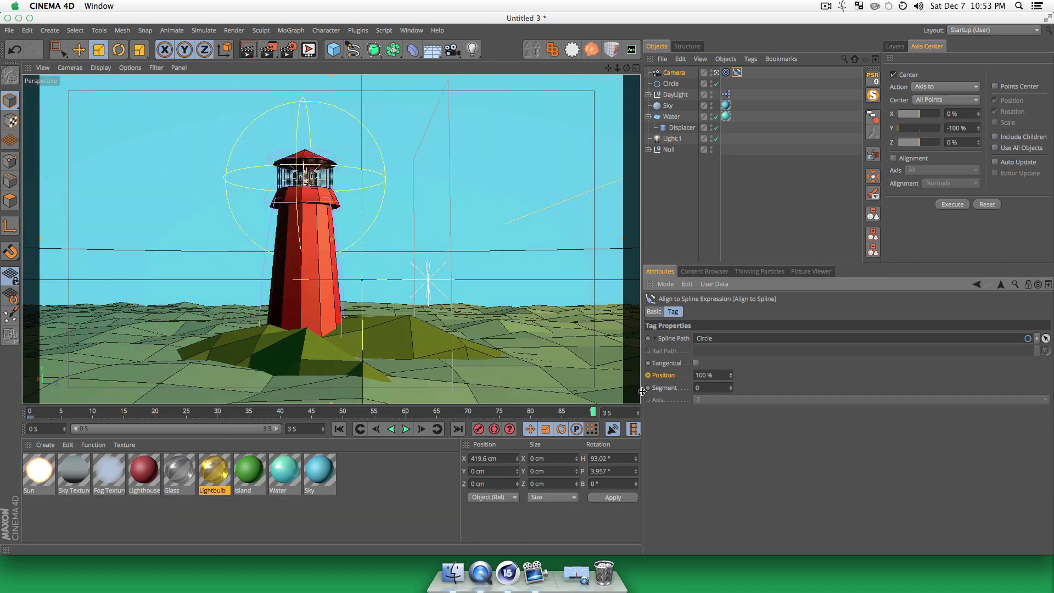
{"action": "key", "text": "super"}
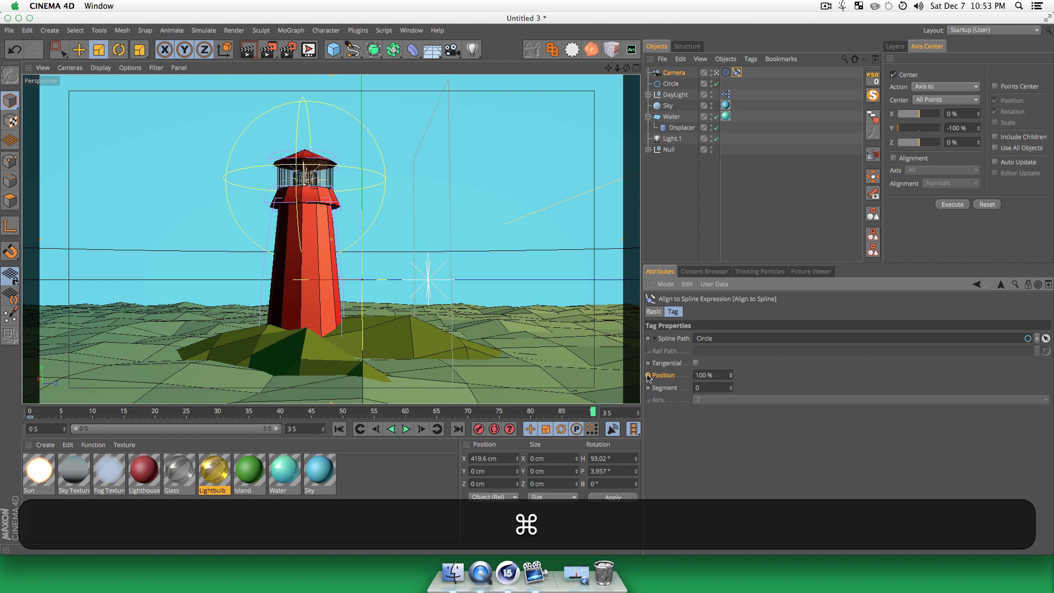
{"action": "left_click", "coordinate": [648, 377], "text": "super"}
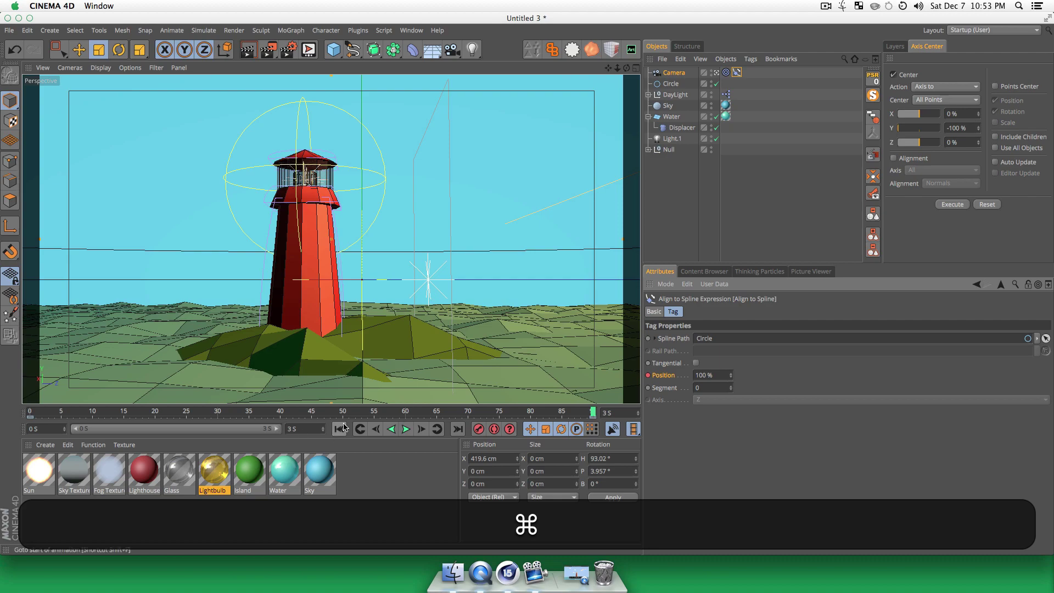
- Play the animation from the start to check the camera's orbit speed, and stop it
{"action": "left_click", "coordinate": [339, 429]}
{"action": "left_click", "coordinate": [407, 429]}
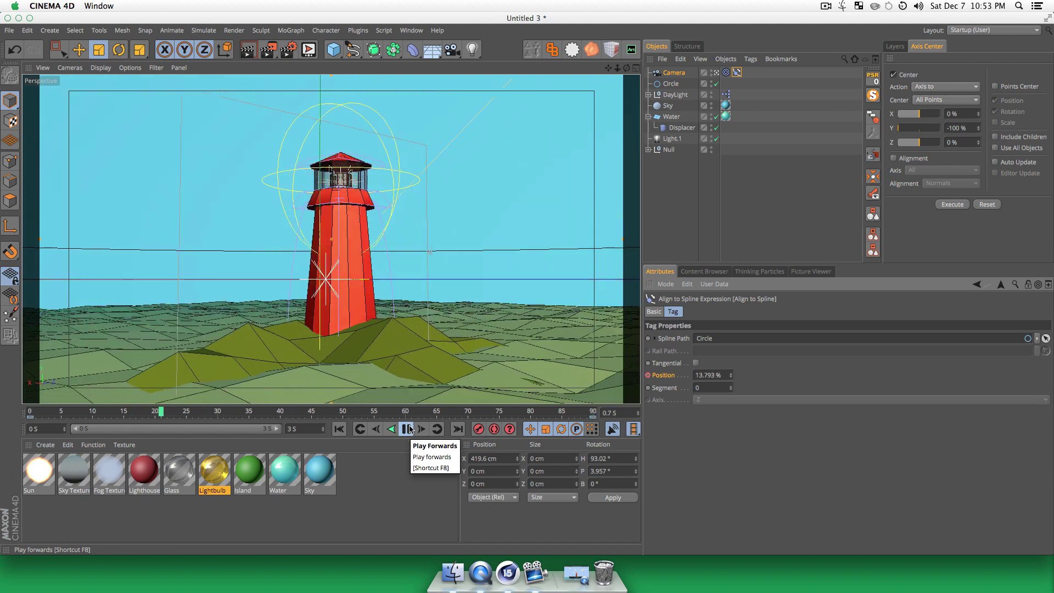
{"action": "left_click", "coordinate": [407, 429]}
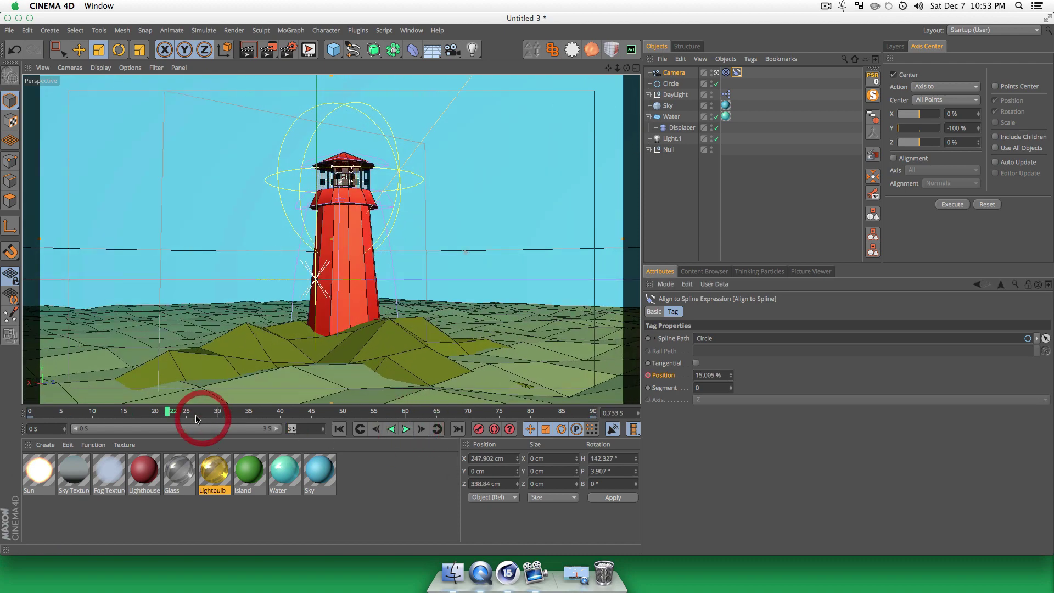
- Lengthen the project to 10 seconds and extend the preview range to cover the full duration
{"action": "type", "text": "10"}
{"action": "key", "text": "Return"}
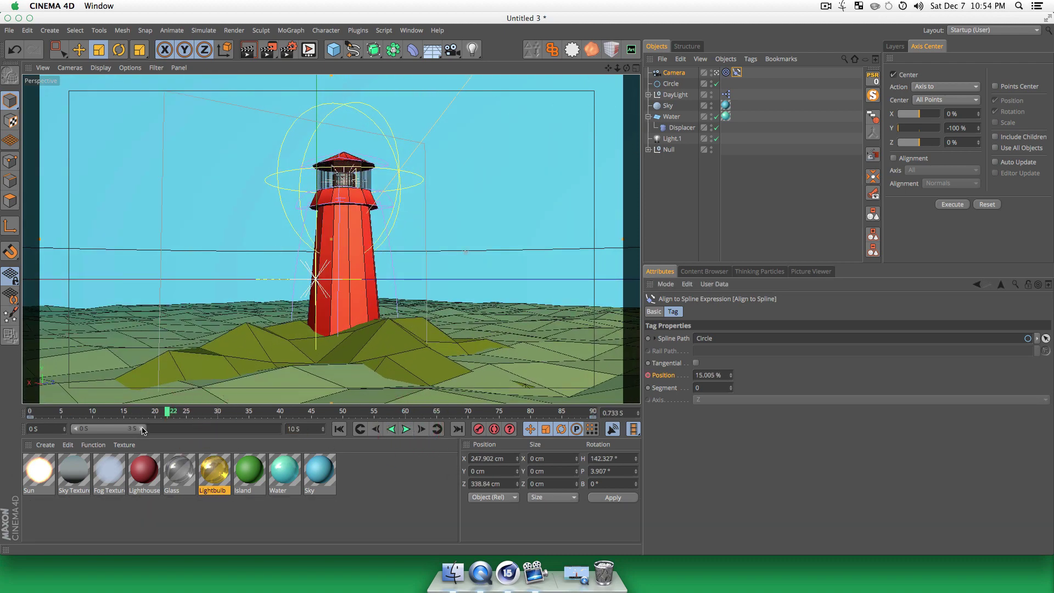
{"action": "left_click_drag", "start_coordinate": [140, 429], "coordinate": [327, 426]}
- Move the 100% Align to Spline position keyframe from 3 s to about 10.667 s, past the end of the timeline
{"action": "left_click", "coordinate": [206, 414]}
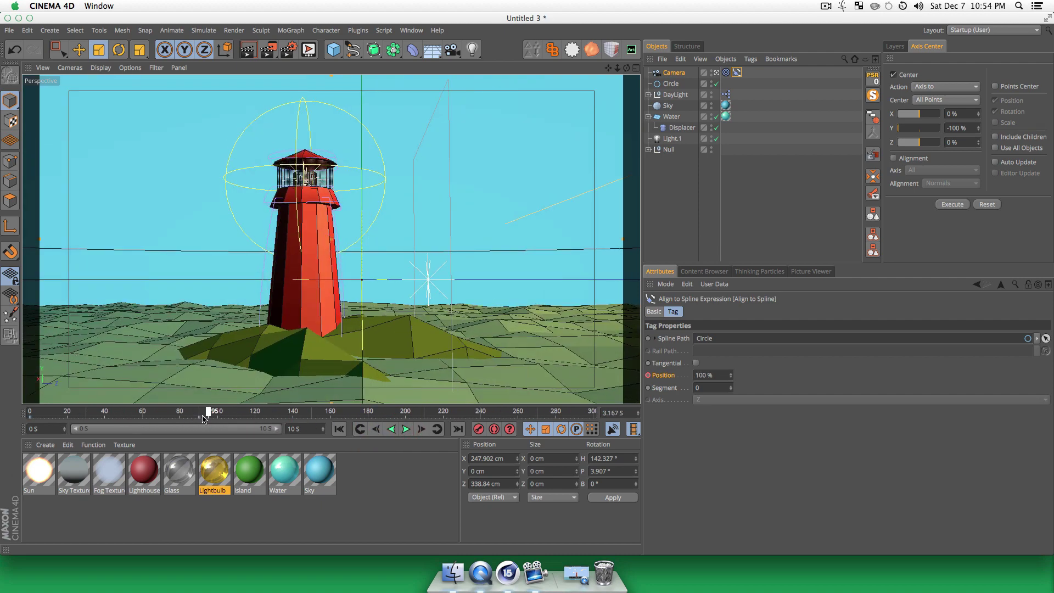
{"action": "left_click", "coordinate": [204, 417]}
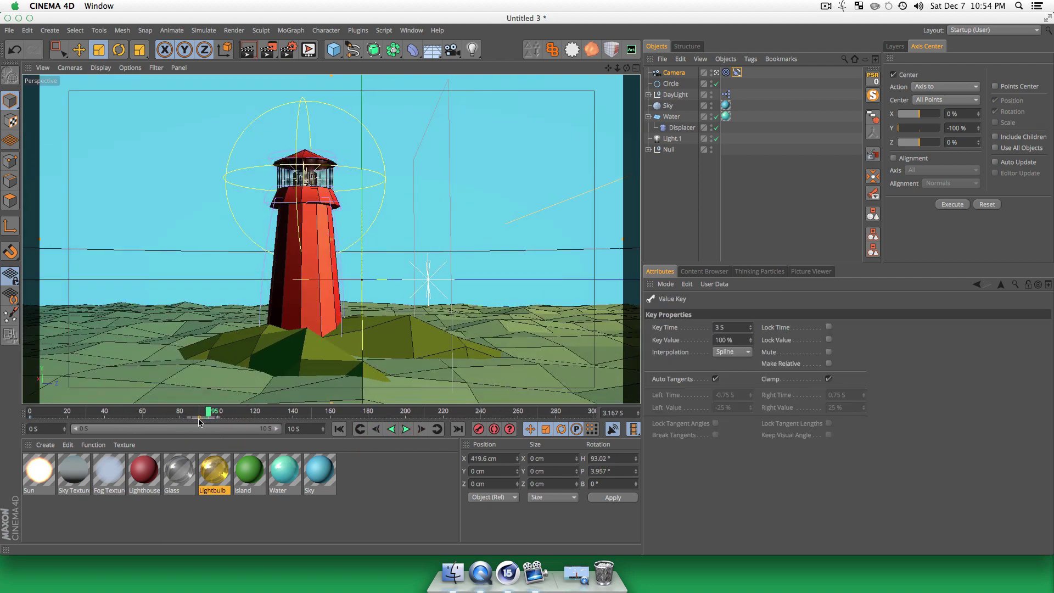
{"action": "left_click_drag", "start_coordinate": [199, 417], "coordinate": [622, 417]}
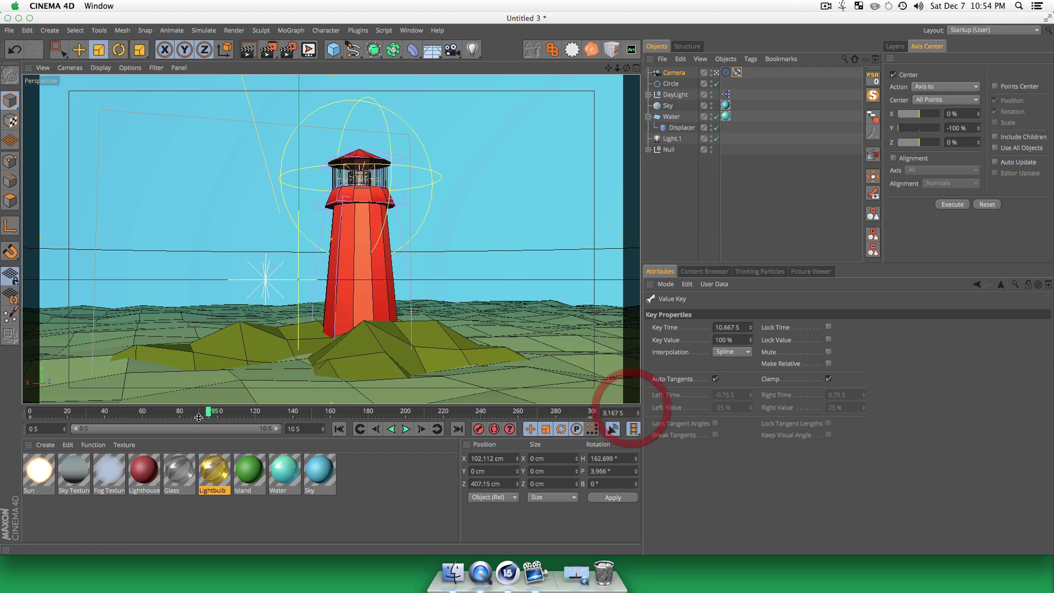
- Play back the slower camera orbit, stop it near the end and render the current view
{"action": "left_click", "coordinate": [392, 429]}
{"action": "left_click", "coordinate": [406, 430]}
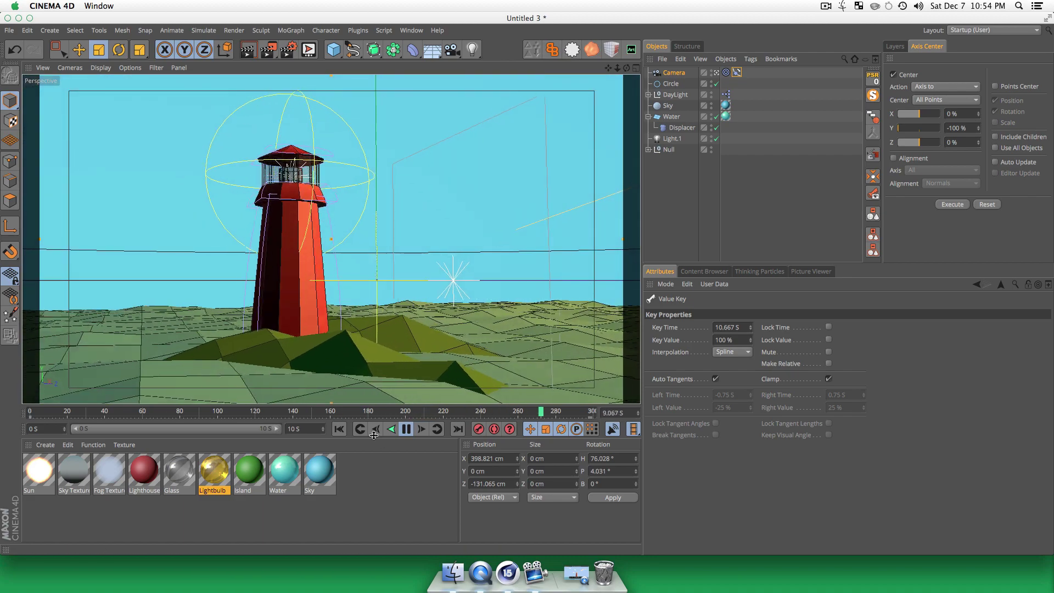
{"action": "left_click", "coordinate": [406, 428]}
{"action": "key", "text": "super+r"}
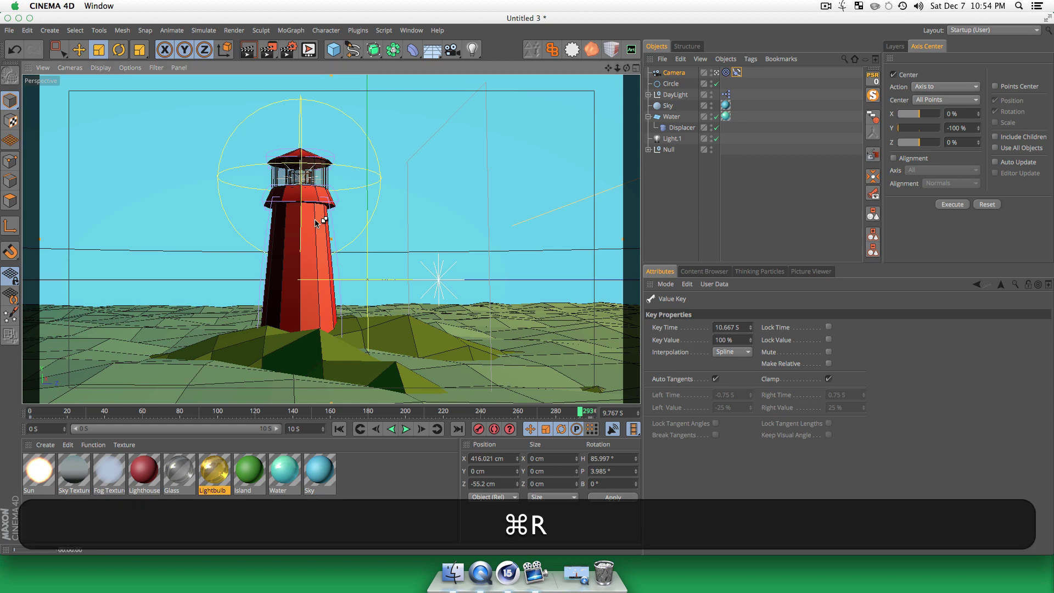